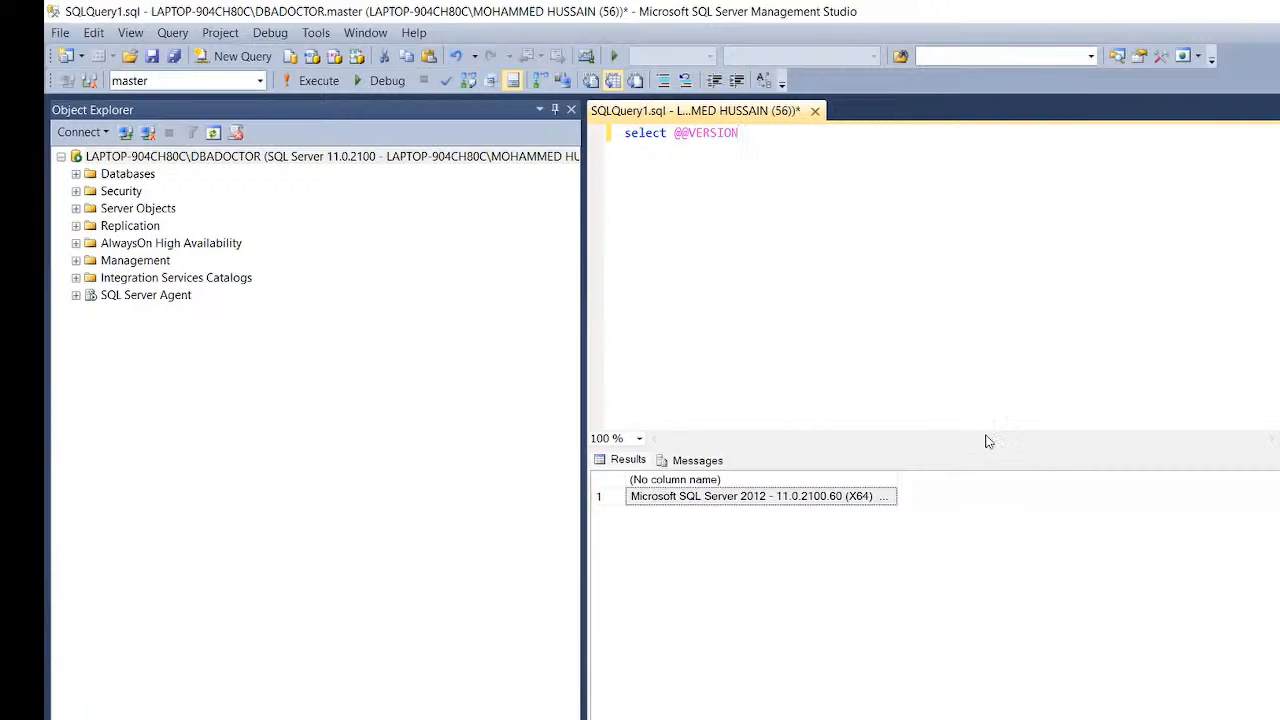
Widen the version result column to its full text and read the complete SQL Server version string of the DBADOCTOR instance
double_click(898, 482)
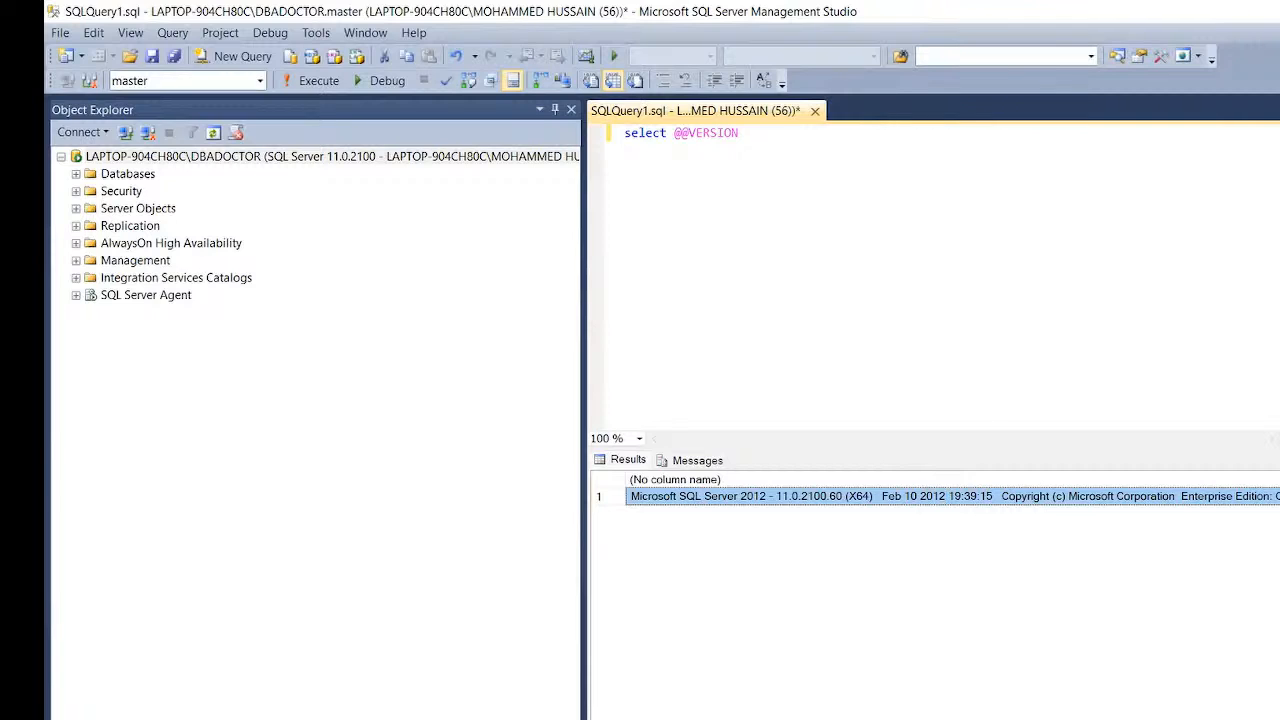
scroll(934, 600, right, 3)
scroll(934, 600, left, 3)
Connect Object Explorer to the Database Engine instance LAPTOP-904CH80C\DBADOCTOR2 as well
click(84, 132)
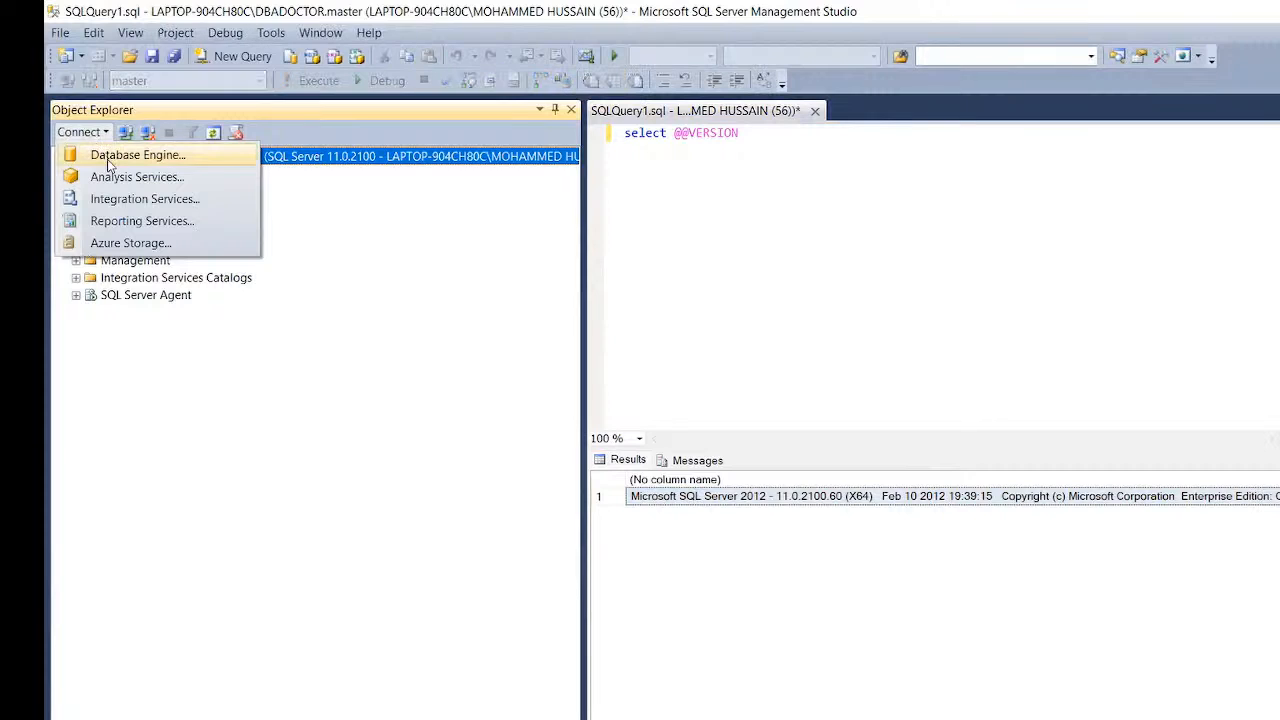
click(110, 160)
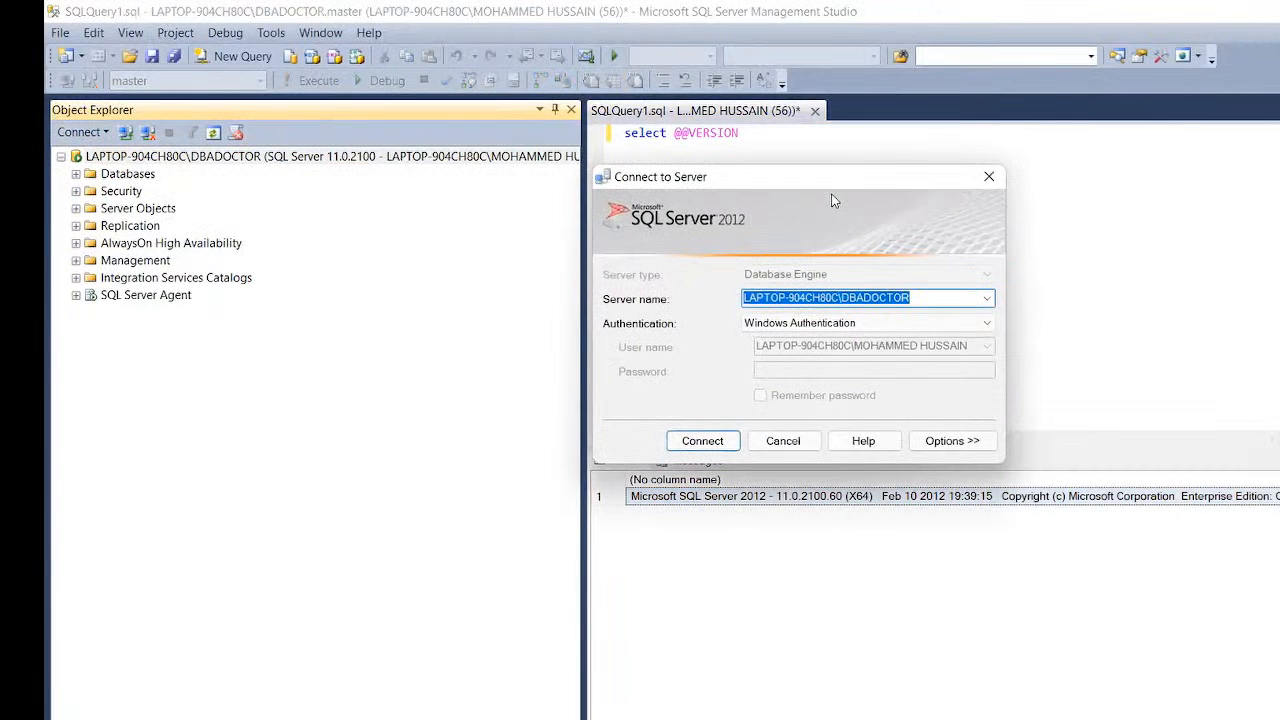
key(Return)
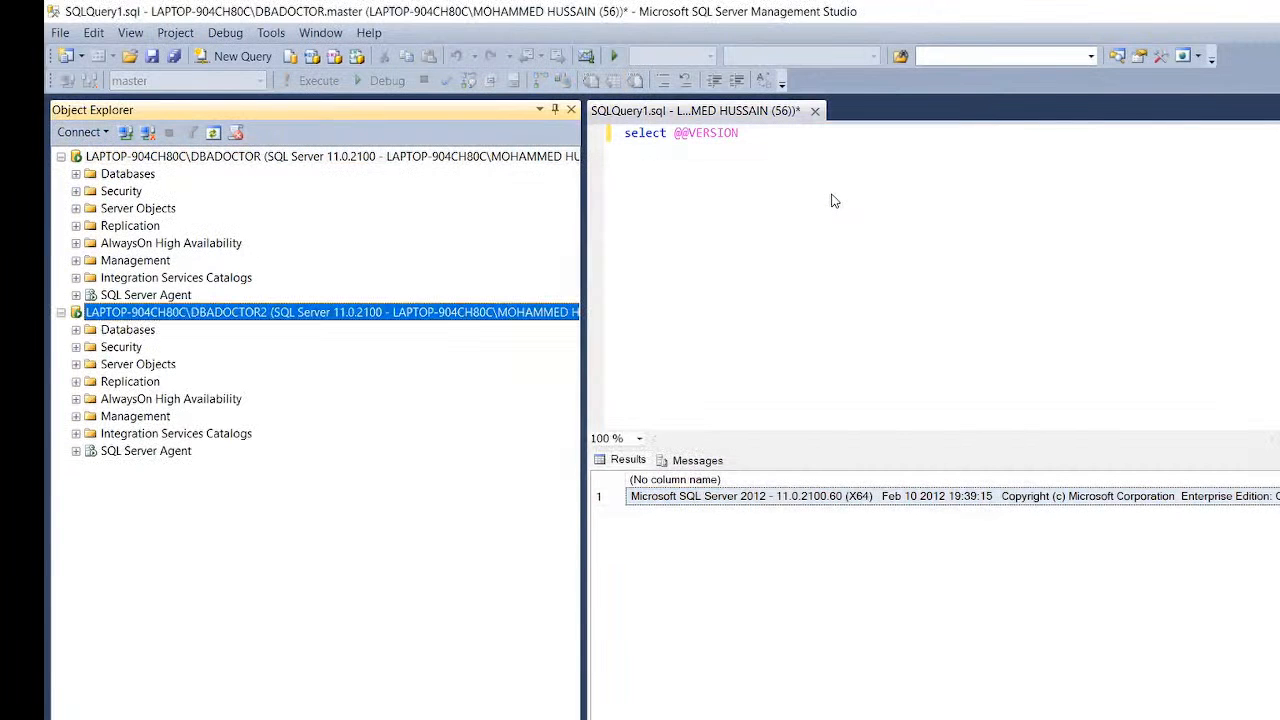
right_click(458, 318)
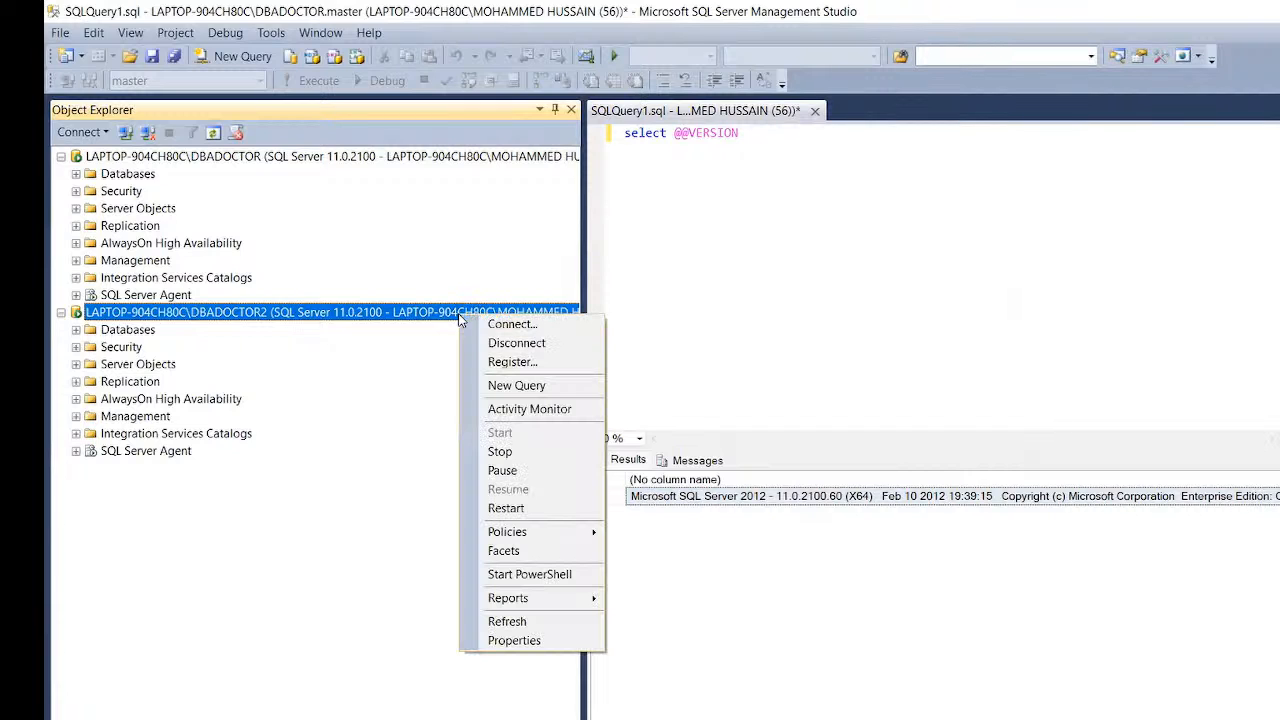
click(588, 386)
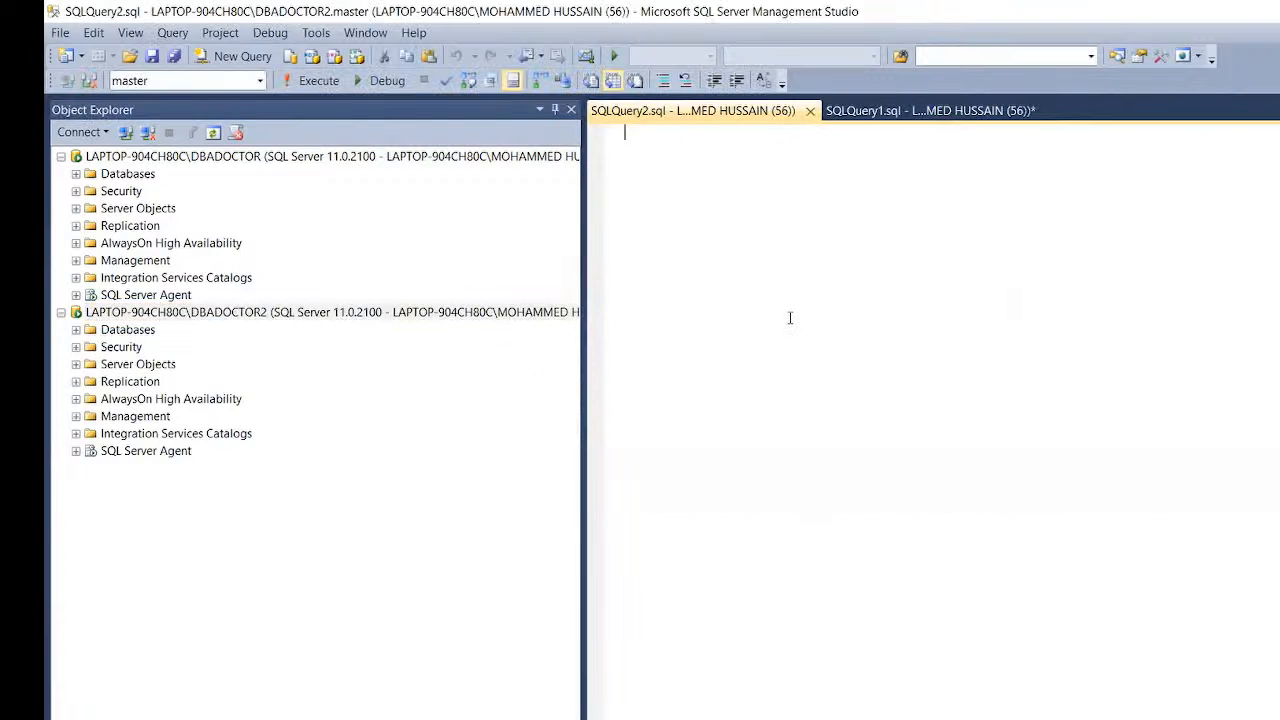
text(select @@ver)
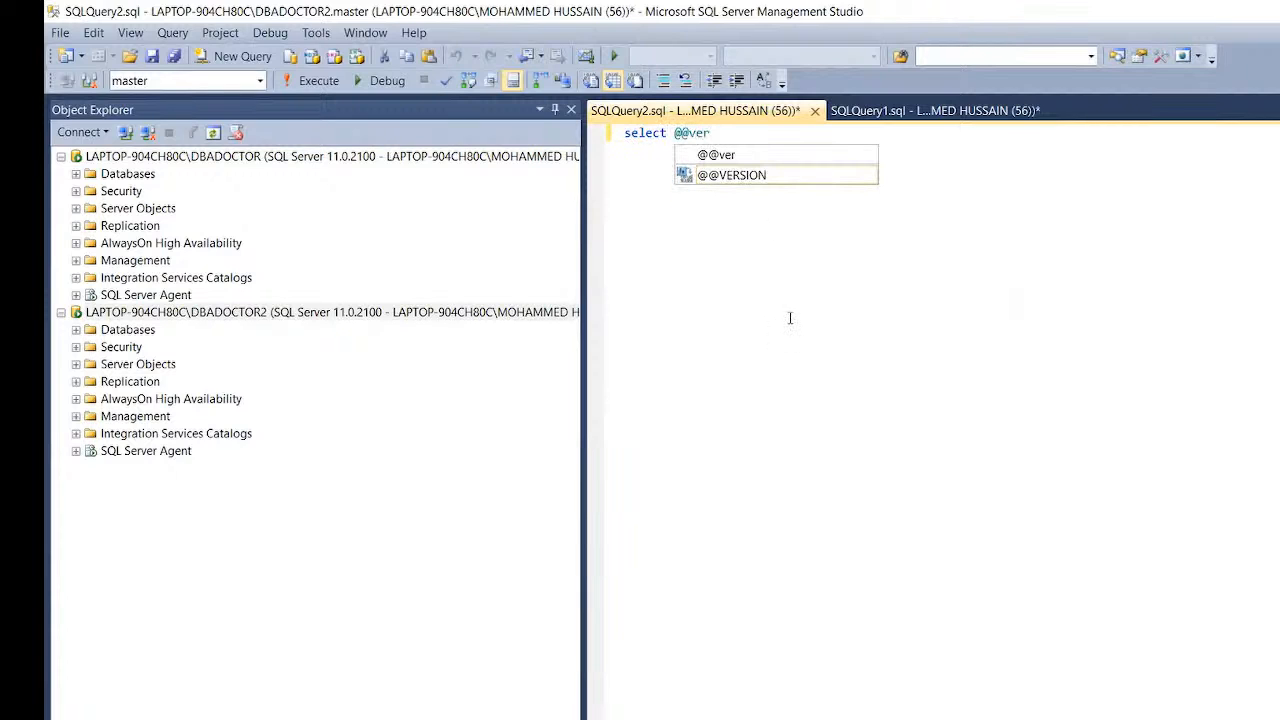
key(Down)
key(Tab)
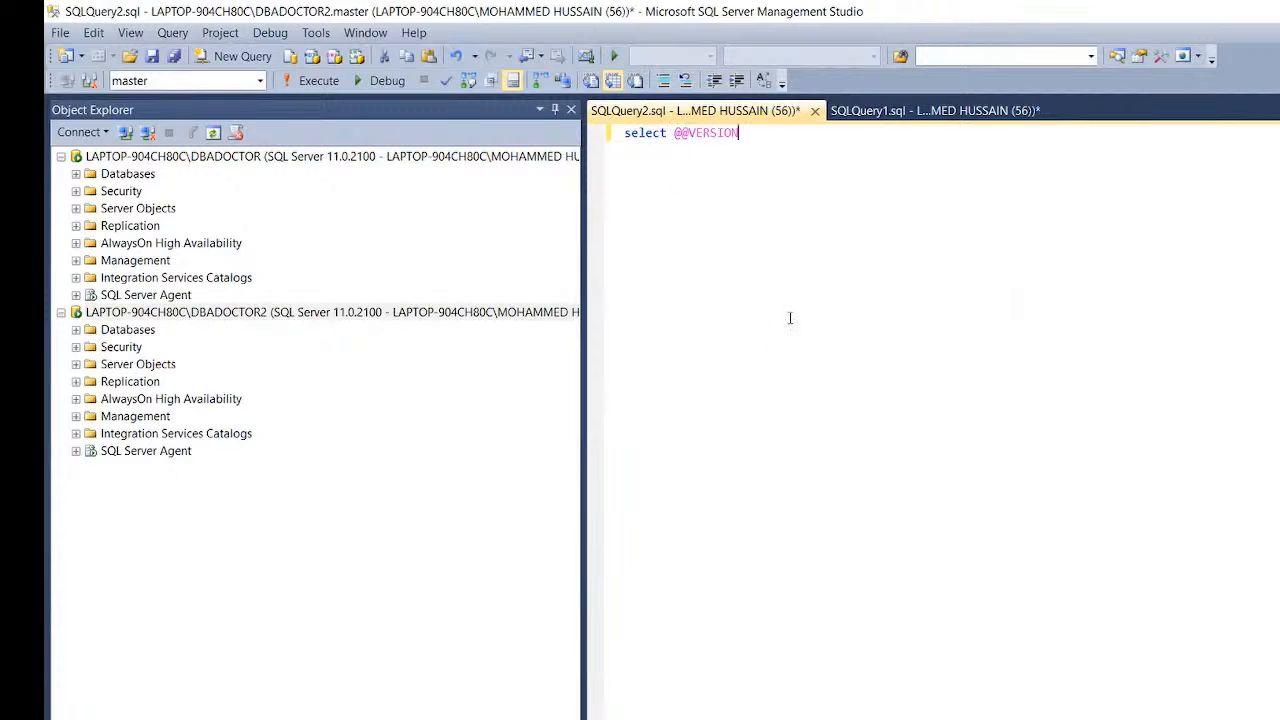
click(318, 88)
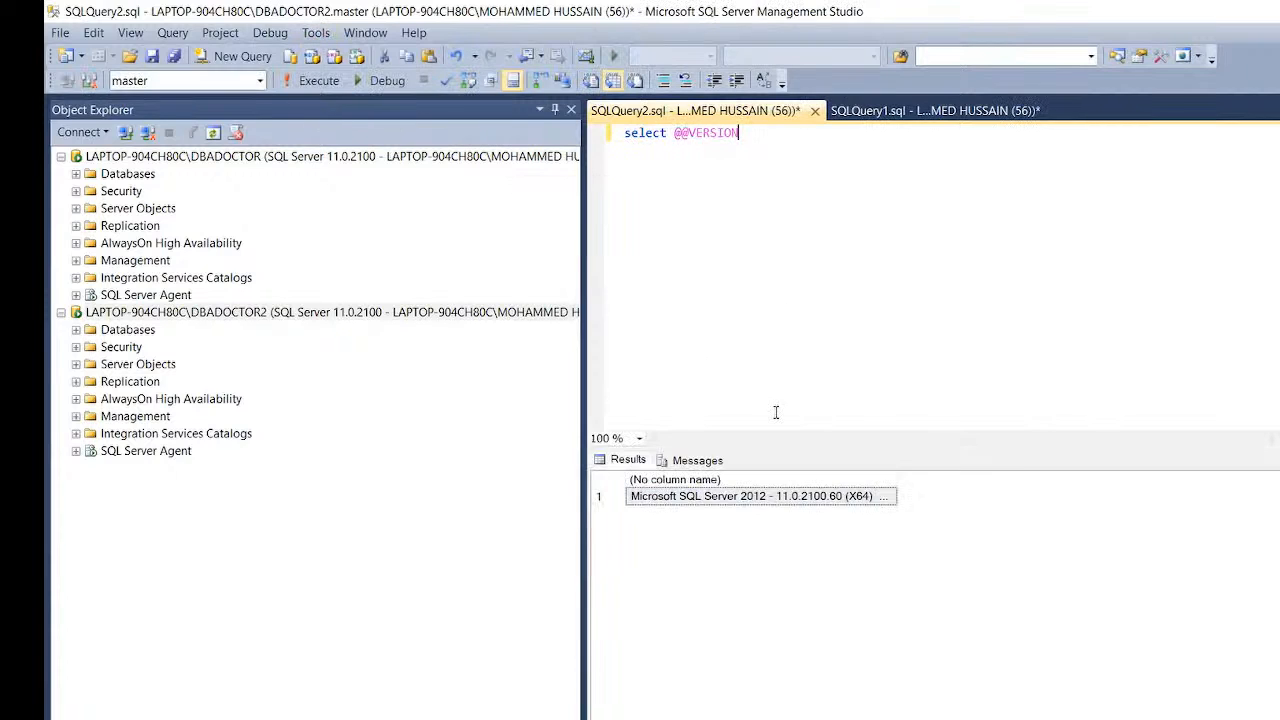
Widen the DBADOCTOR2 result column to its full text and compare its version string with the DBADOCTOR query result
double_click(898, 481)
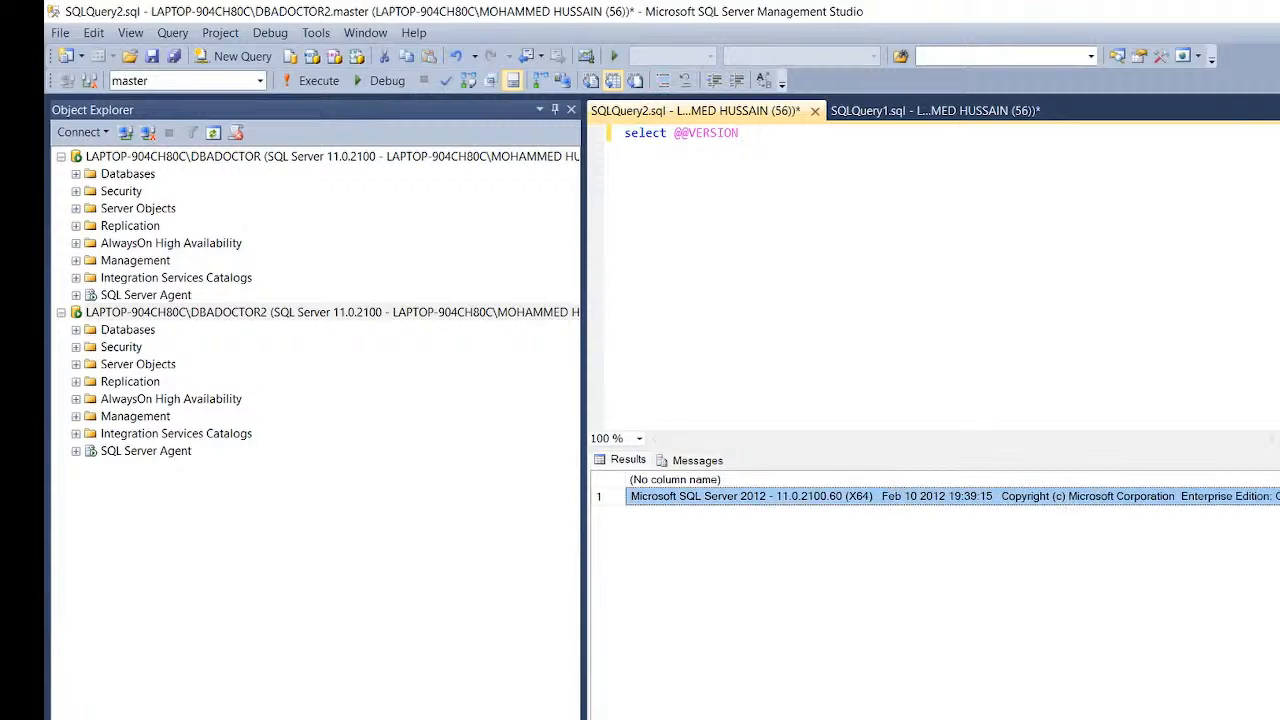
scroll(940, 497, right, 5)
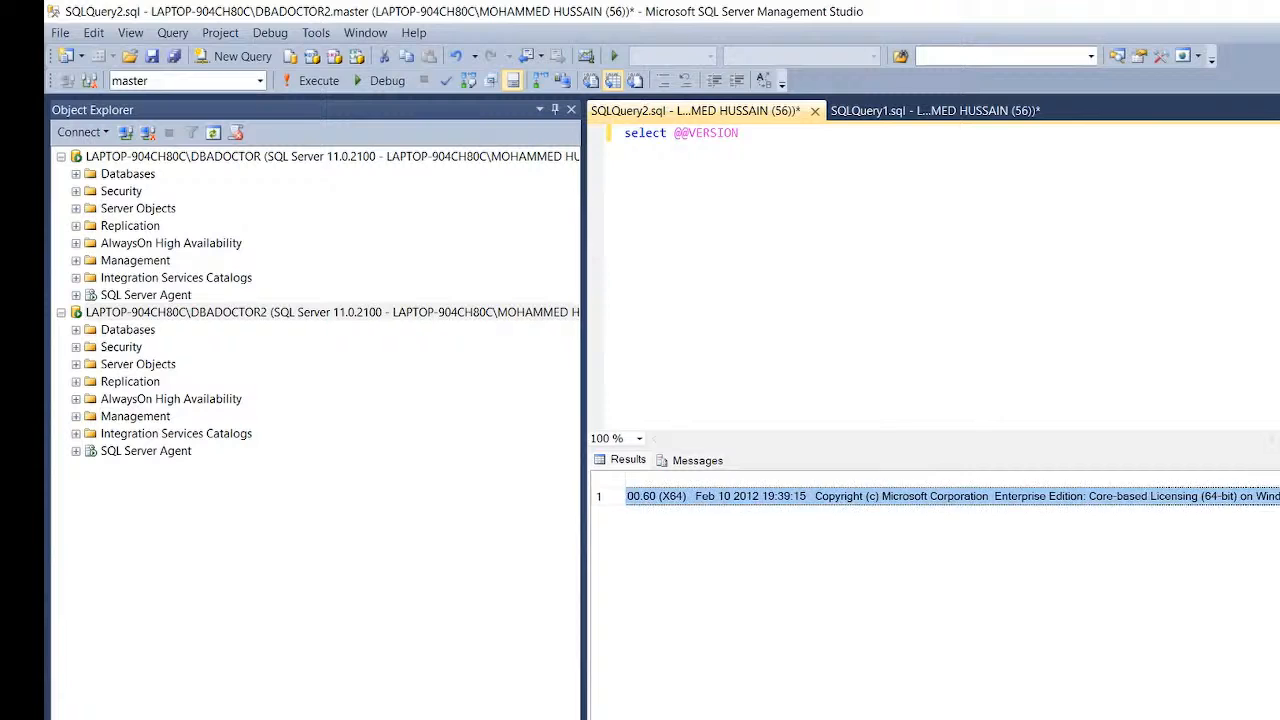
scroll(940, 497, left, 5)
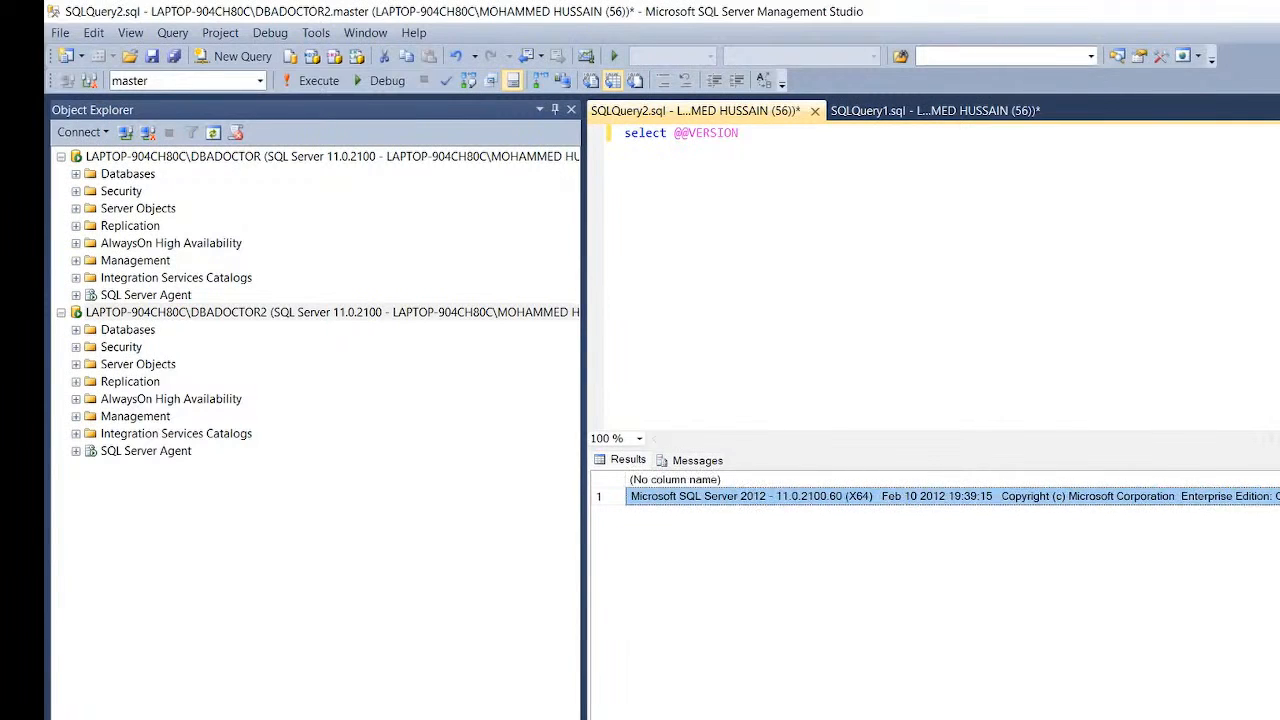
click(912, 114)
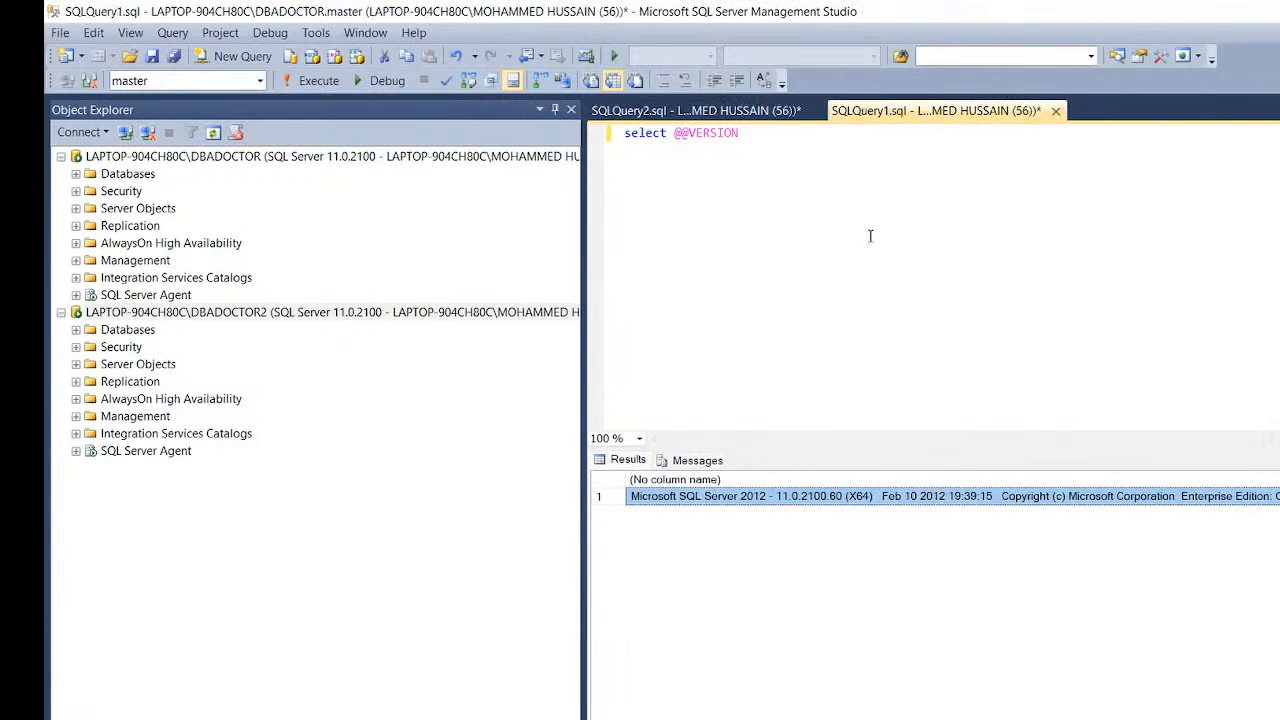
Open the properties of the AdventureWorks2012 database on the DBADOCTOR instance in a maximized window
click(76, 174)
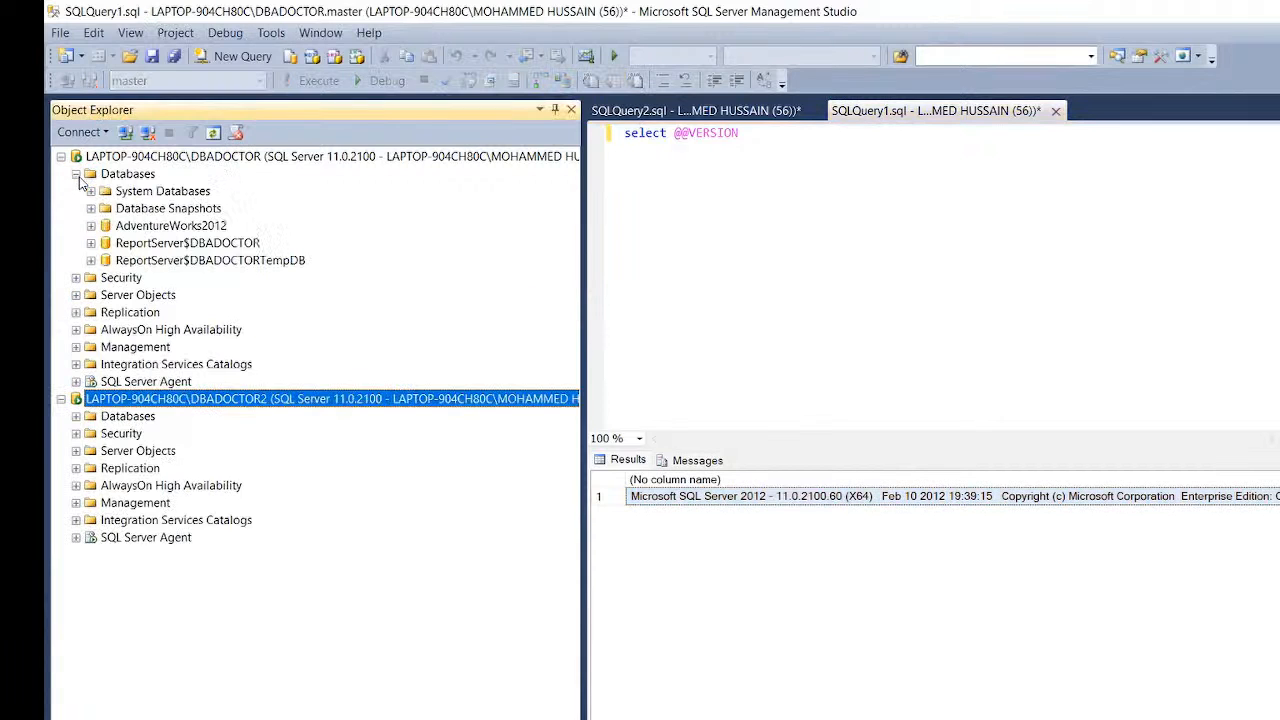
right_click(189, 228)
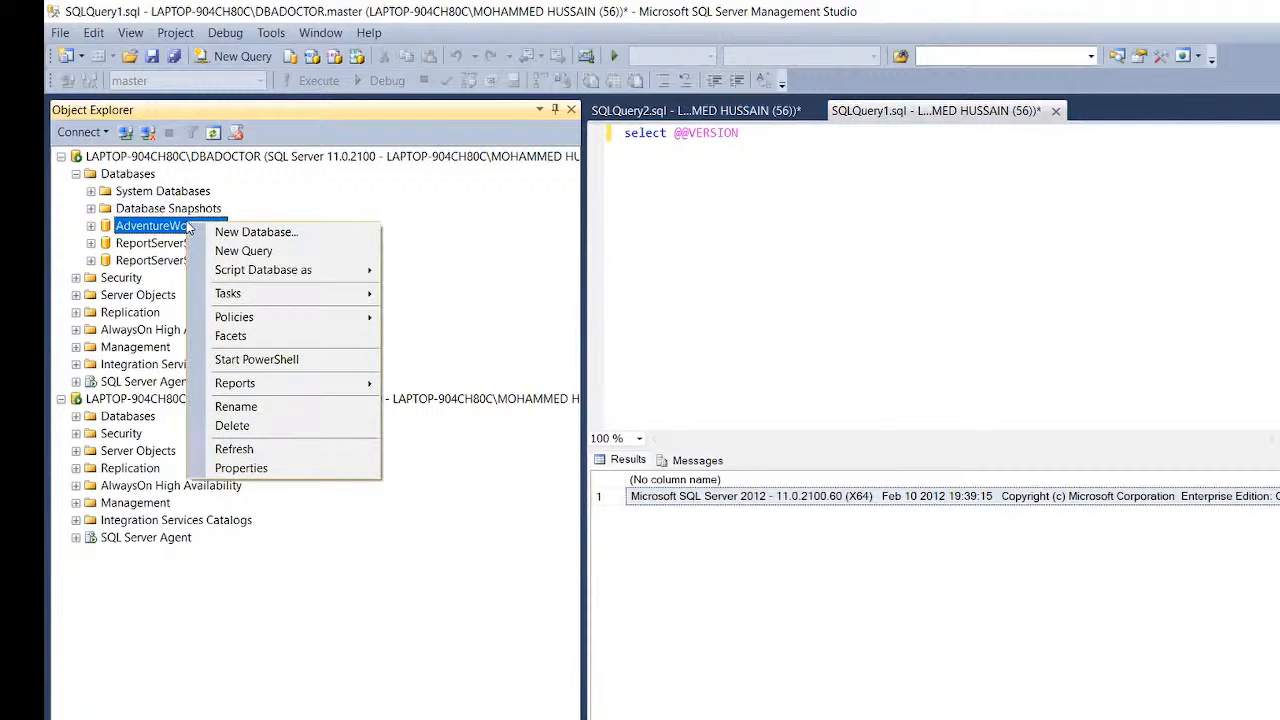
click(255, 467)
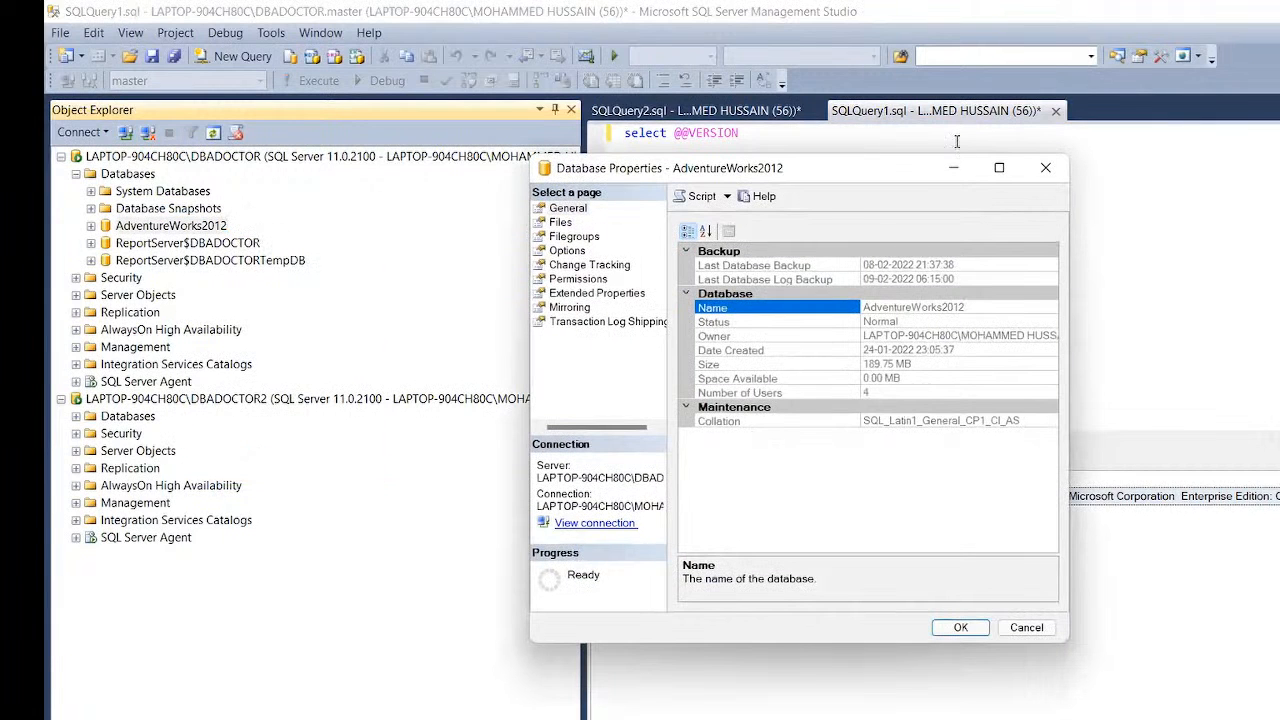
click(998, 170)
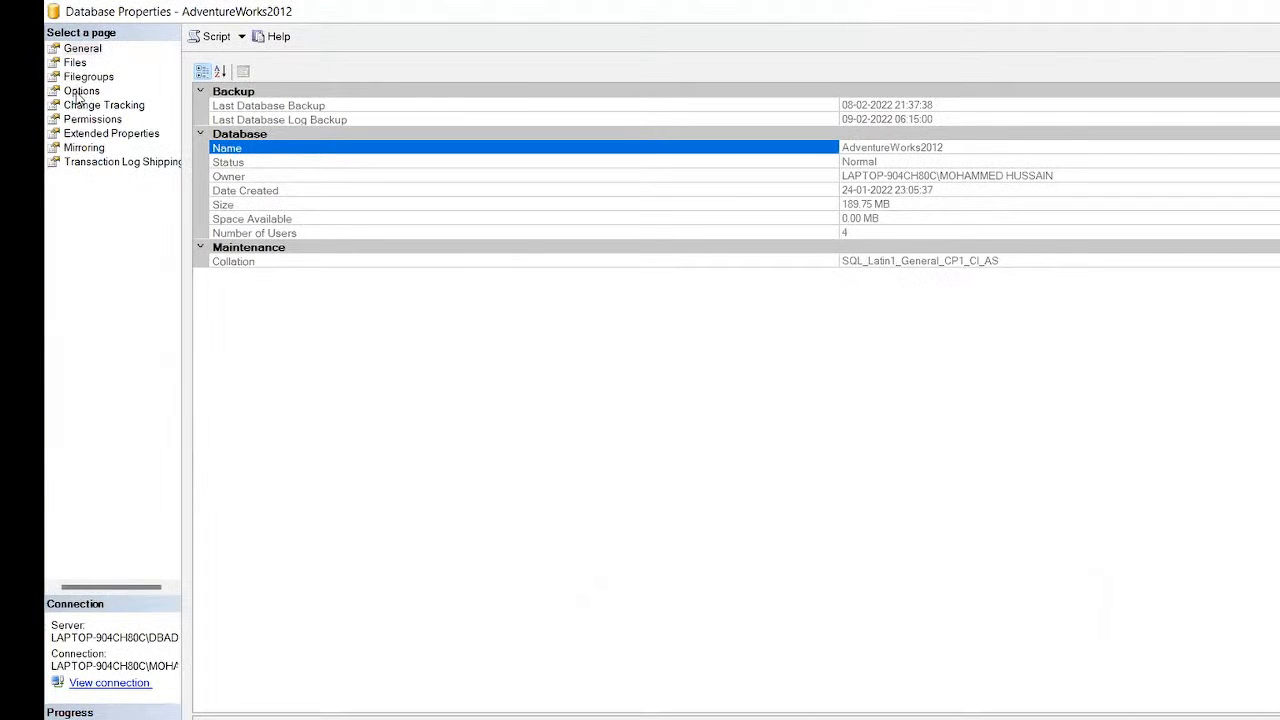
Review the AdventureWorks2012 property pages from Options through Mirroring and Transaction Log Shipping, and close the properties without changes
click(81, 90)
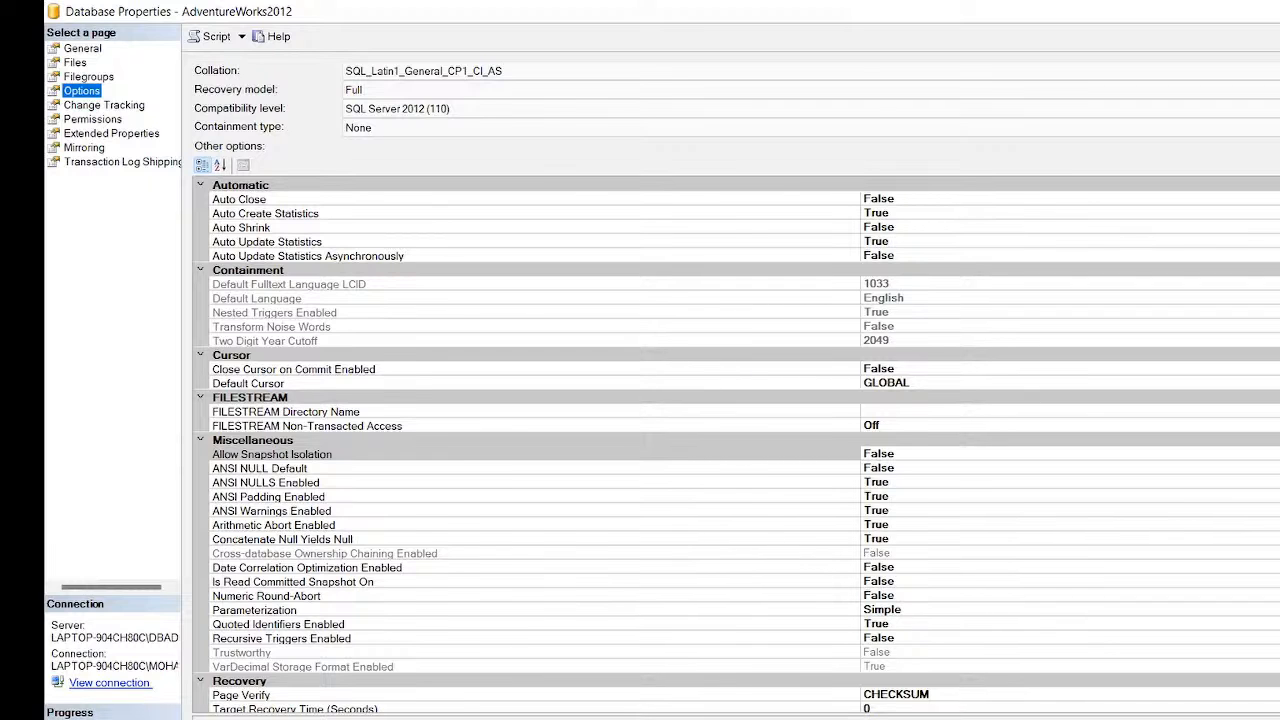
scroll(736, 446, down, 2)
scroll(736, 446, up, 2)
click(97, 78)
click(99, 107)
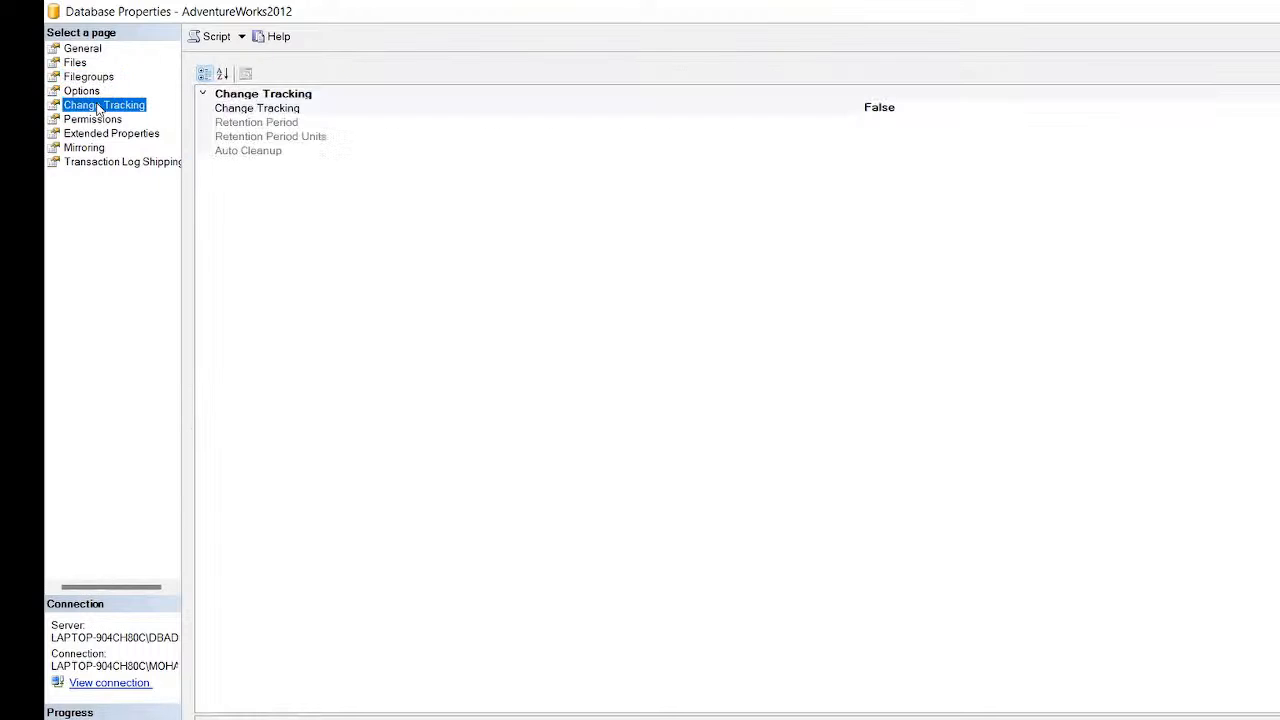
click(98, 120)
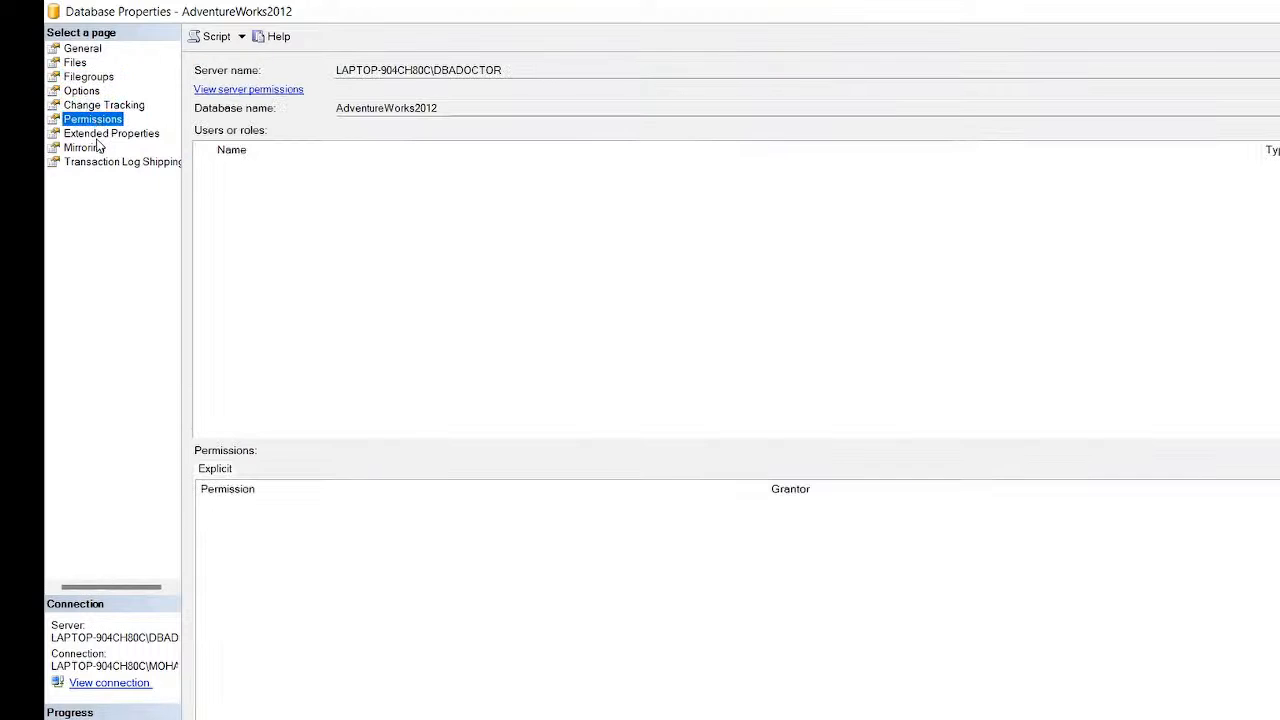
click(98, 134)
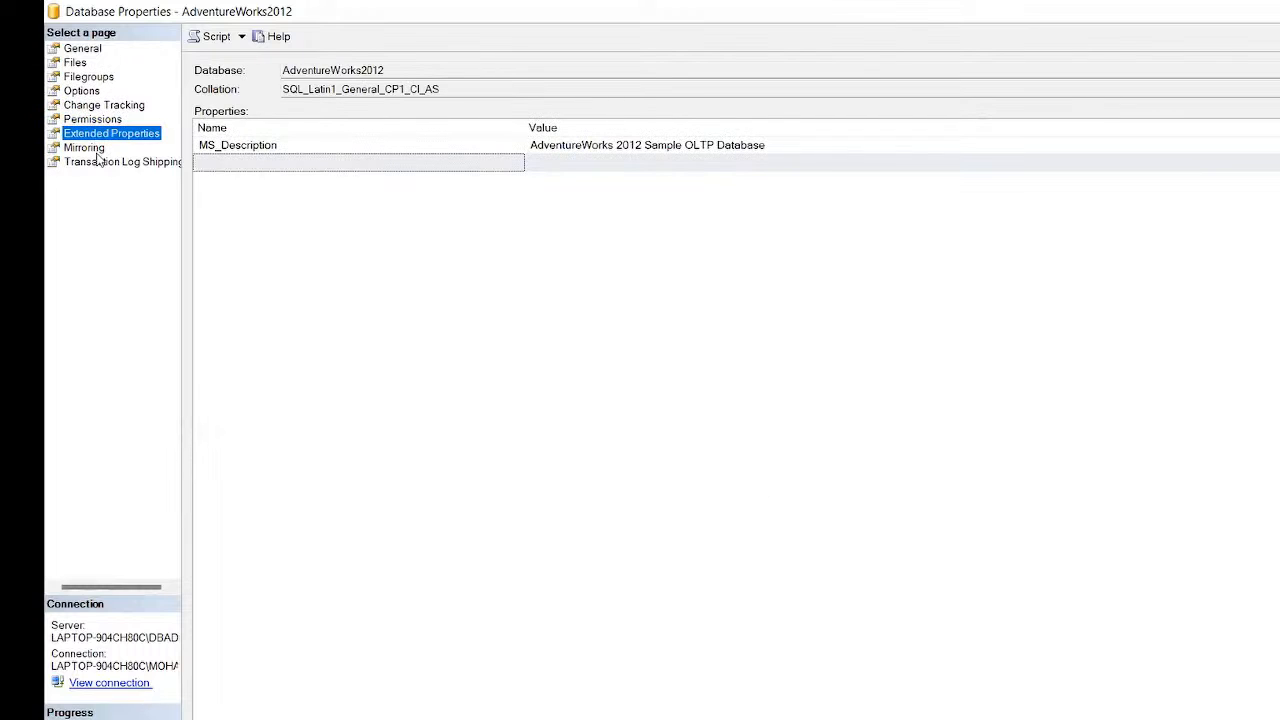
click(96, 148)
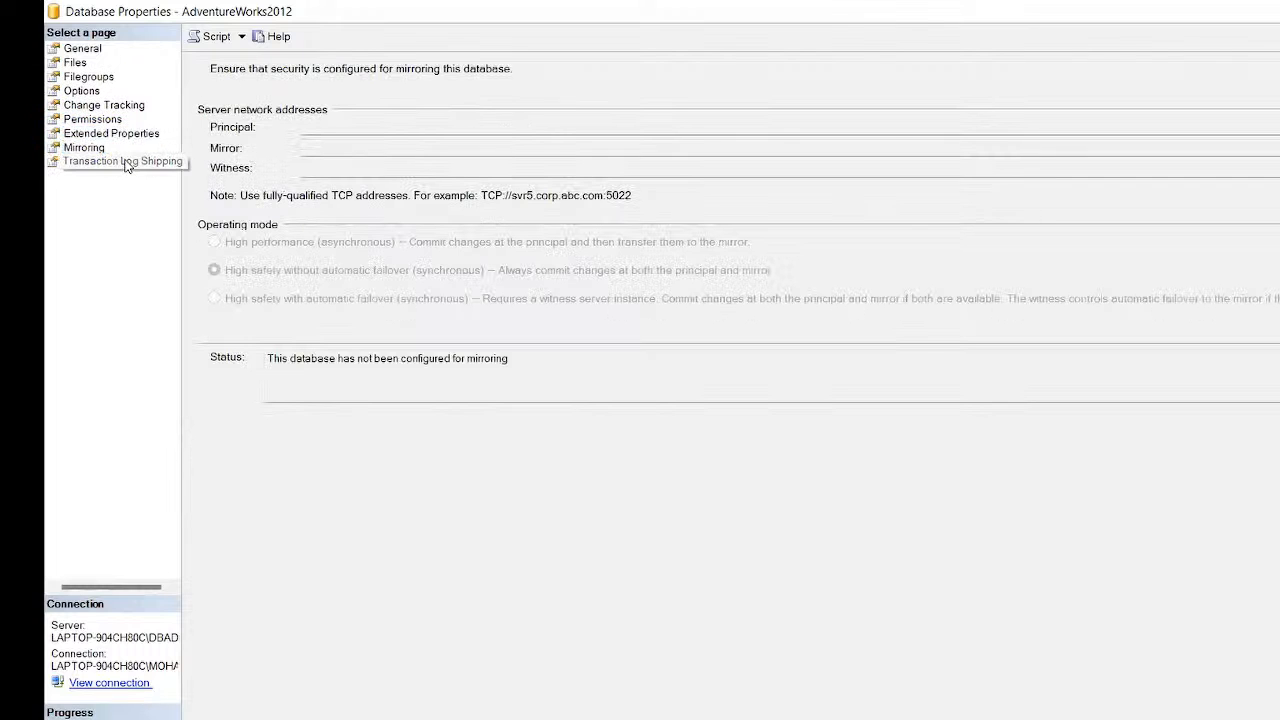
click(127, 163)
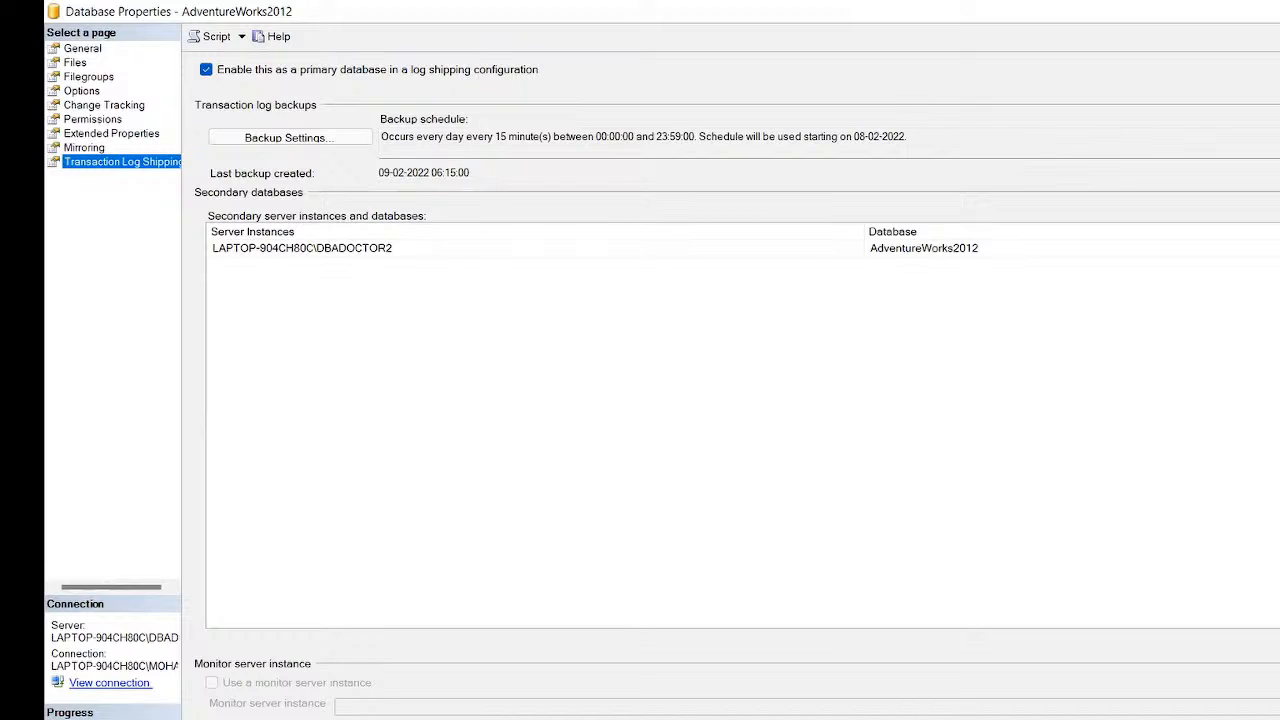
key(Escape)
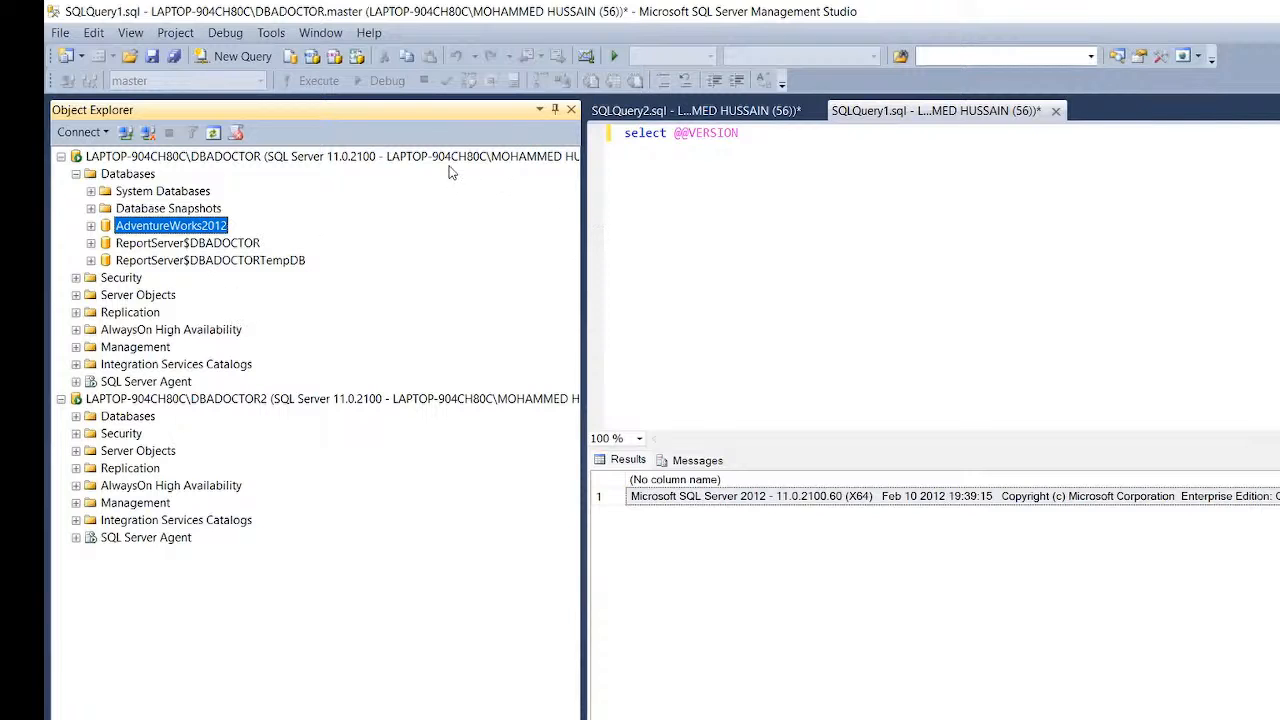
Open a new query window on the DBADOCTOR instance
click(714, 190)
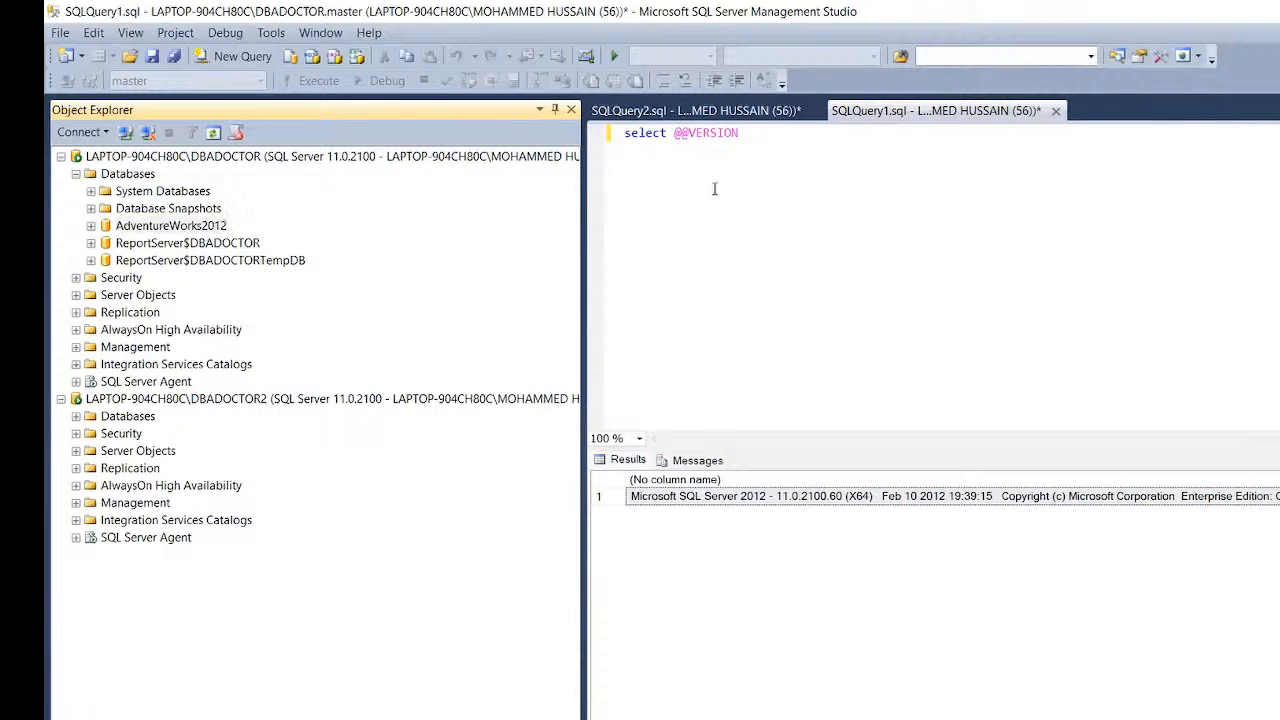
right_click(437, 158)
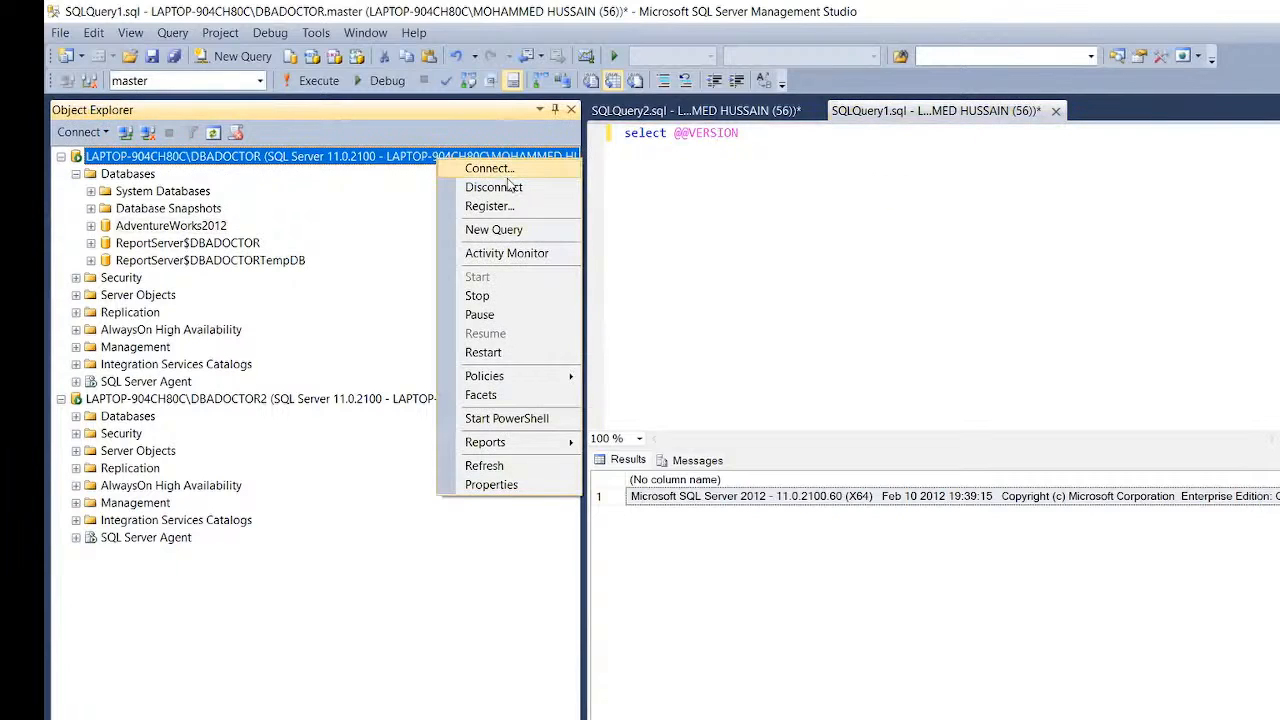
click(500, 228)
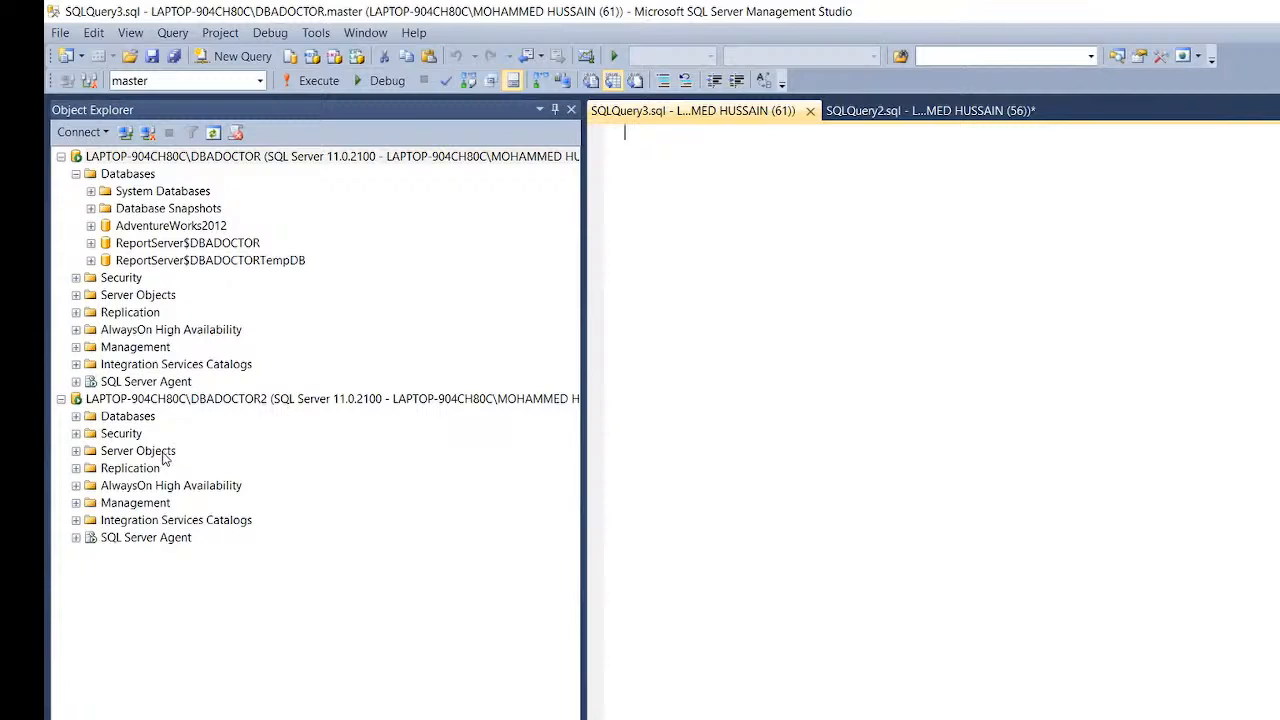
Reopen the AdventureWorks2012 properties on DBADOCTOR, check the Files, Filegroups and Options pages for the recovery model, and close them
right_click(157, 210)
right_click(119, 229)
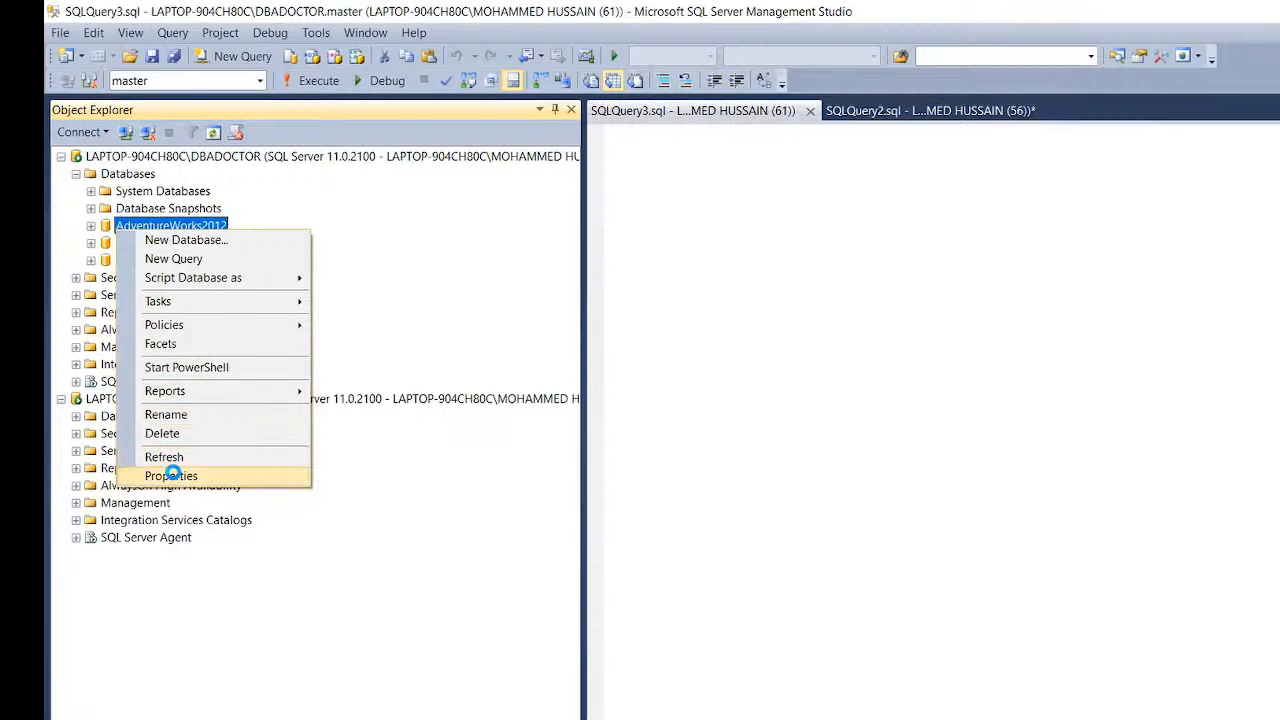
click(175, 475)
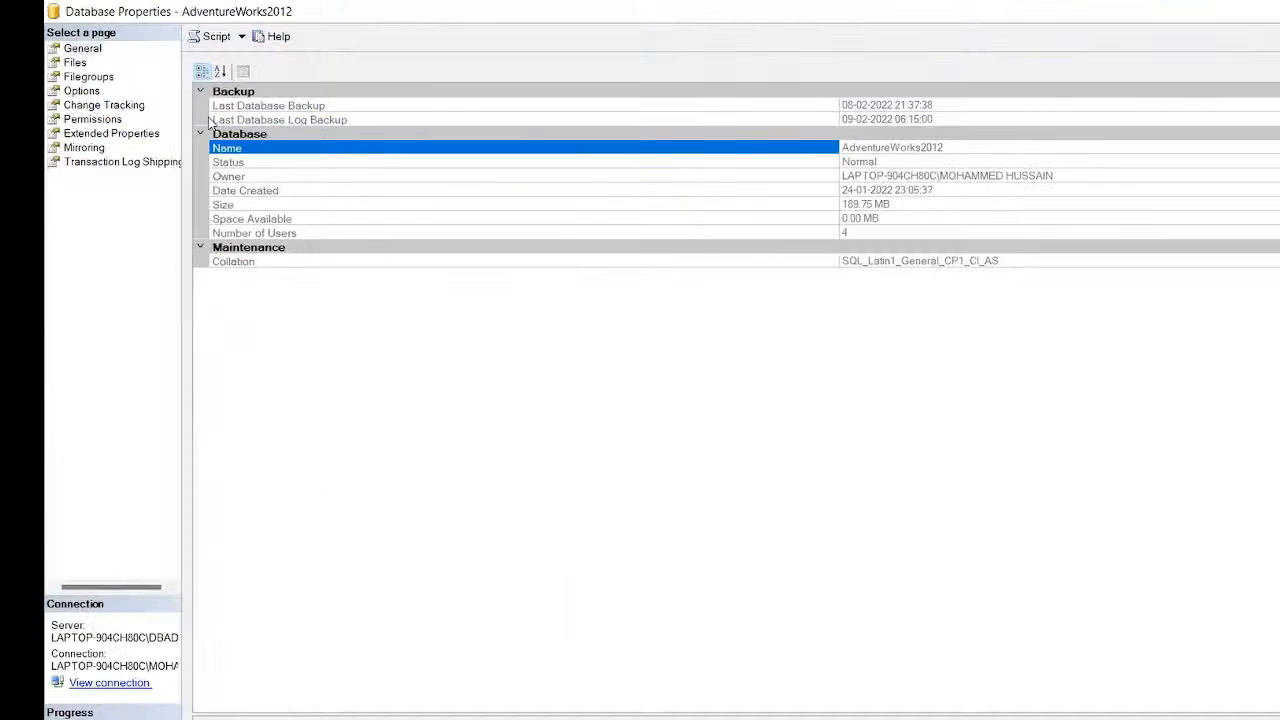
click(75, 62)
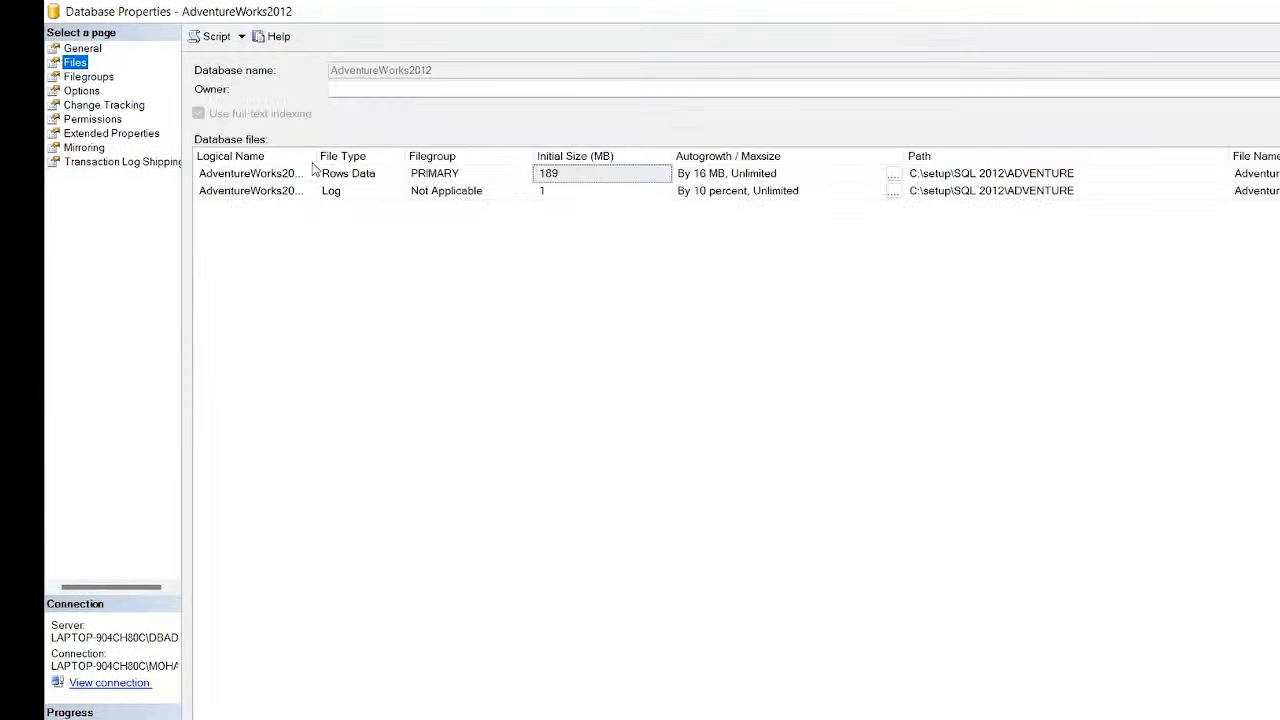
click(86, 78)
click(83, 92)
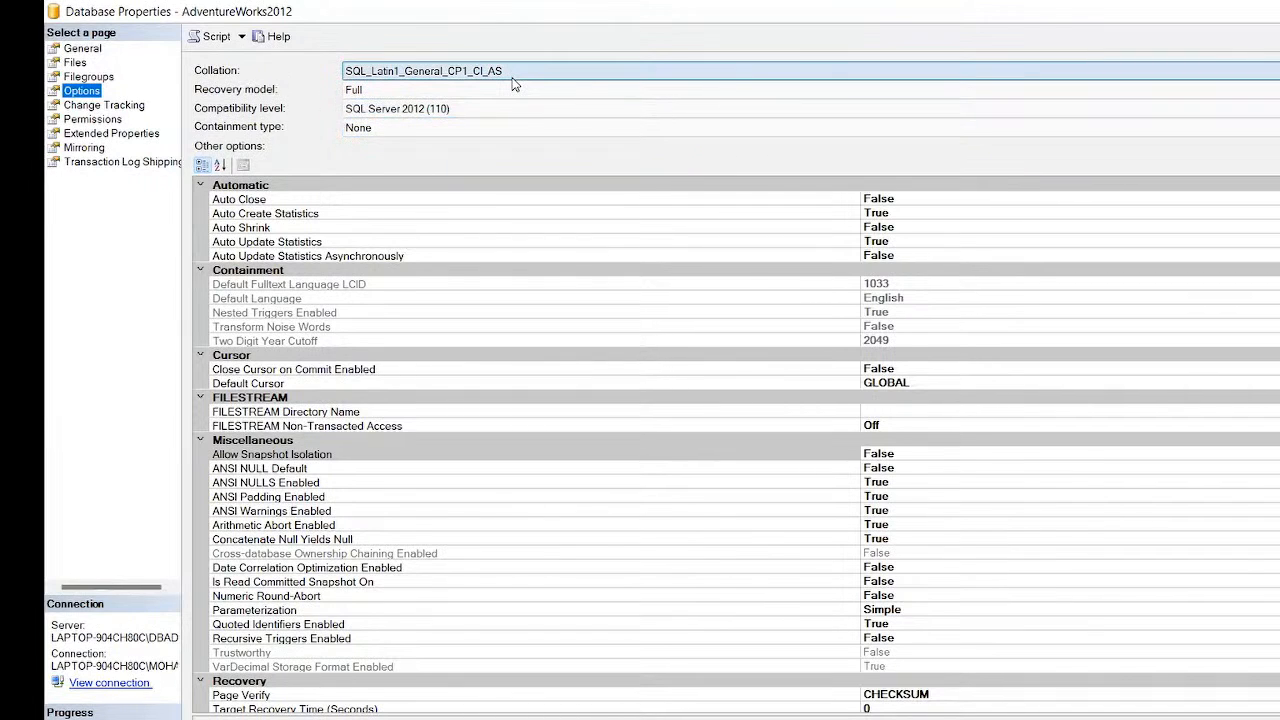
key(Tab)
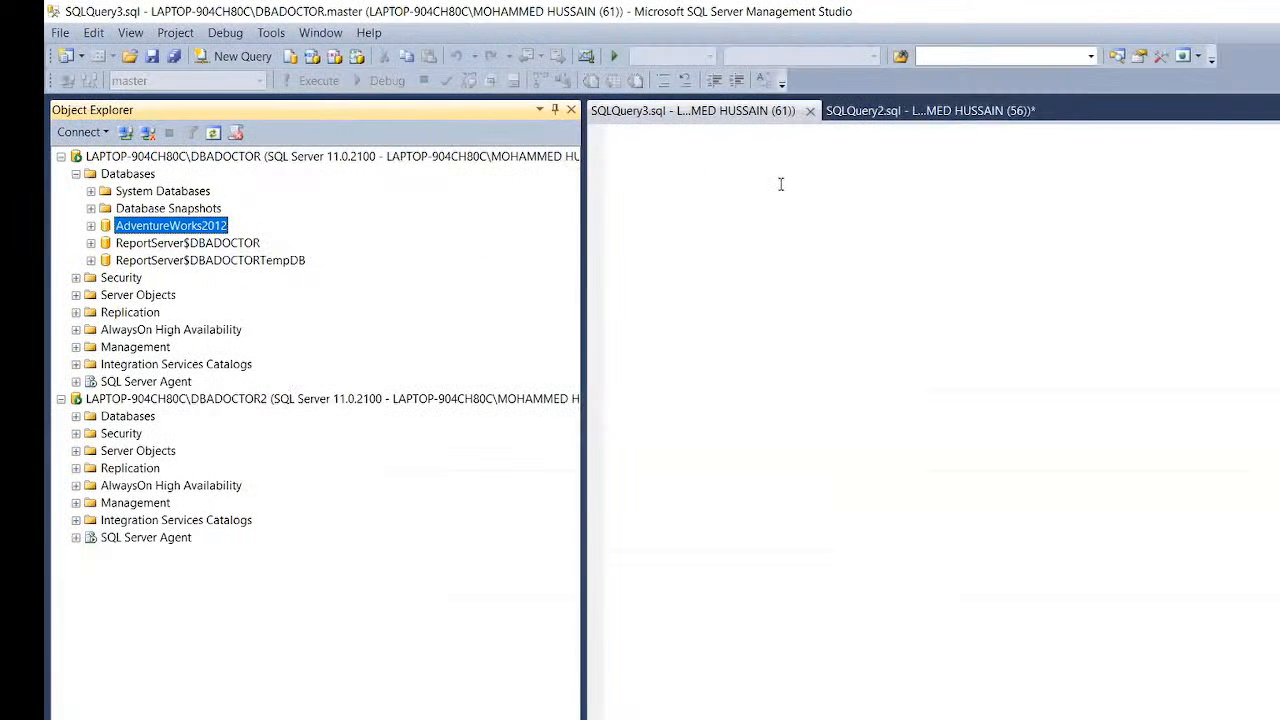
Start a statement with the keyword backup in the new DBADOCTOR query window
click(781, 184)
text(back)
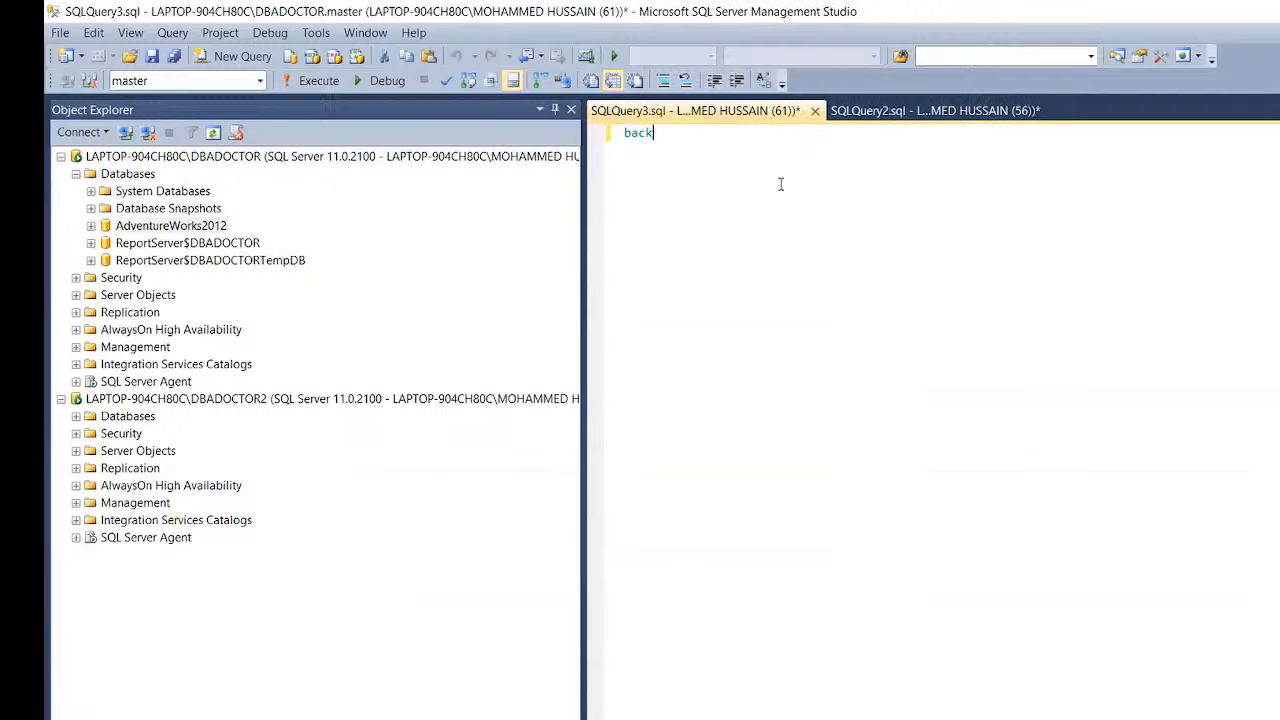
text(up)
click(900, 111)
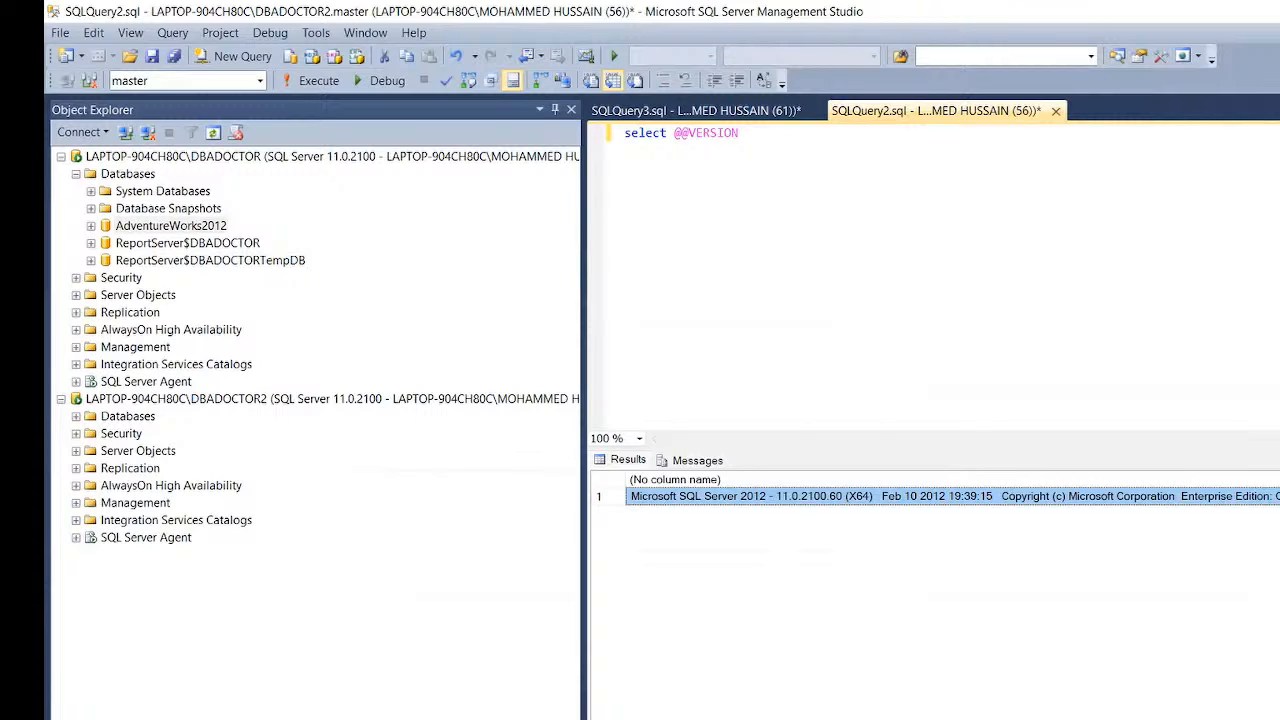
scroll(950, 496, right, 6)
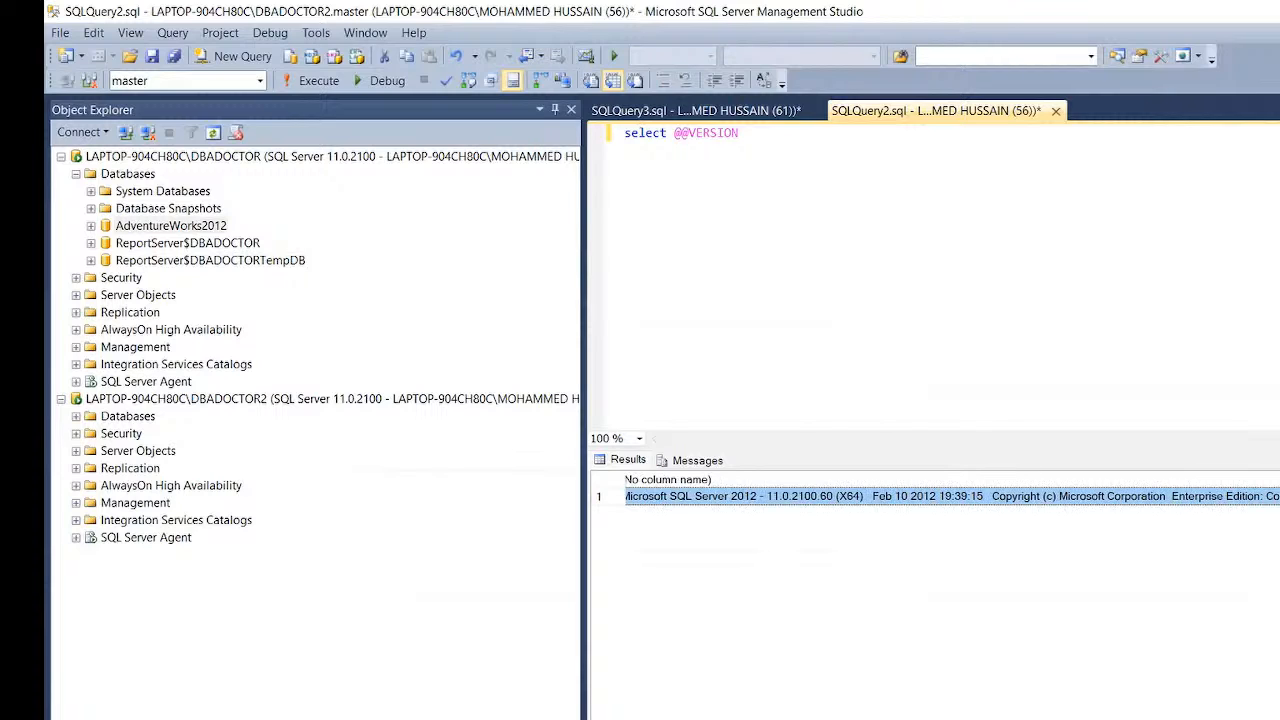
scroll(950, 496, right, 1)
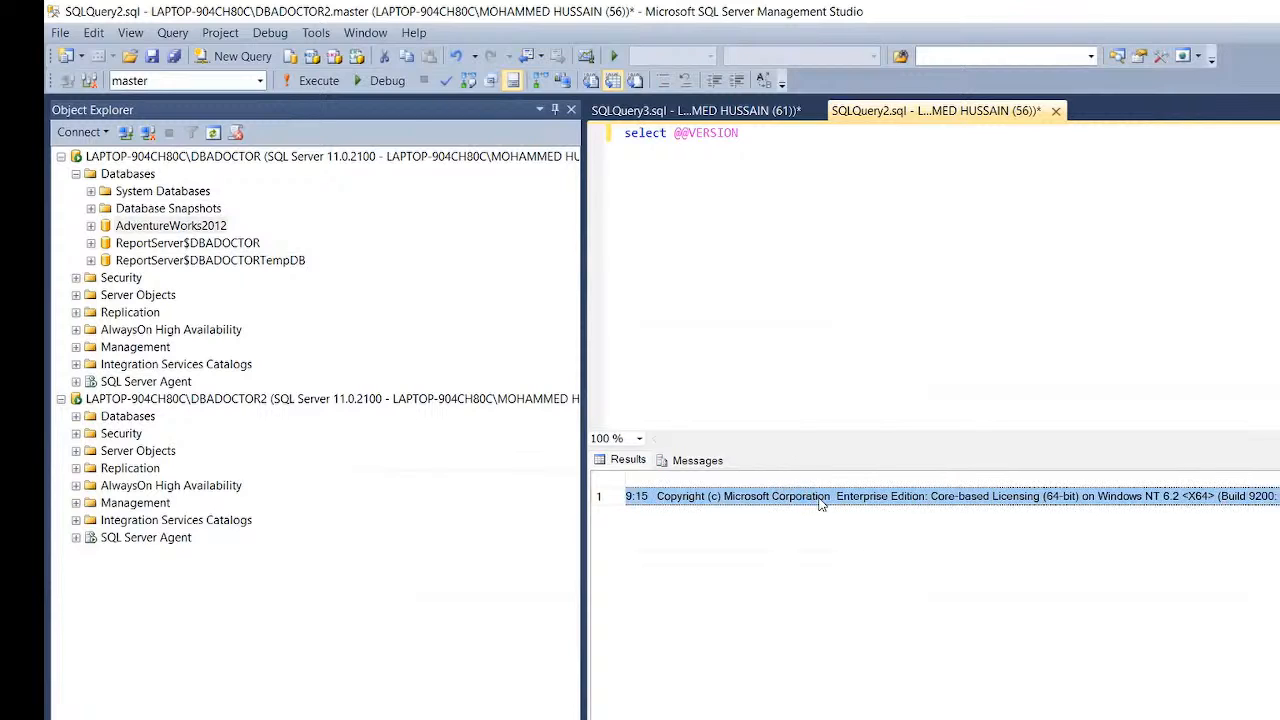
click(860, 148)
key(Return)
key(Return)
text(Microsoft SQL Server 2012 - 11.0.2100.60 (X64) 	Feb 10 2012 19:39:15 	Copyright (c) Microsoft Corporation 	Enterprise Edition: Core-based Licensing (64-bit) on Windows NT 6.2 <X64> (Build 9200: ))
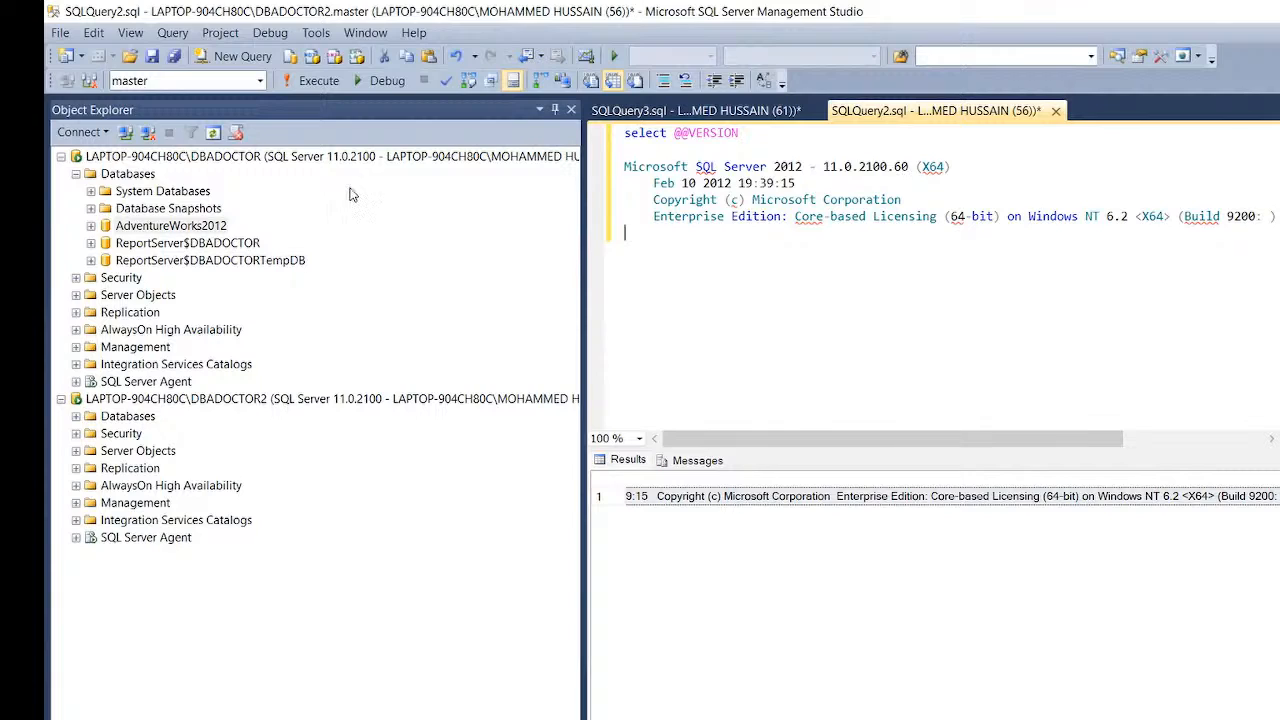
Complete the backup statement in the DBADOCTOR query window as backup database AdventureWorks2012 to disk ='d:\test.bak'
click(674, 114)
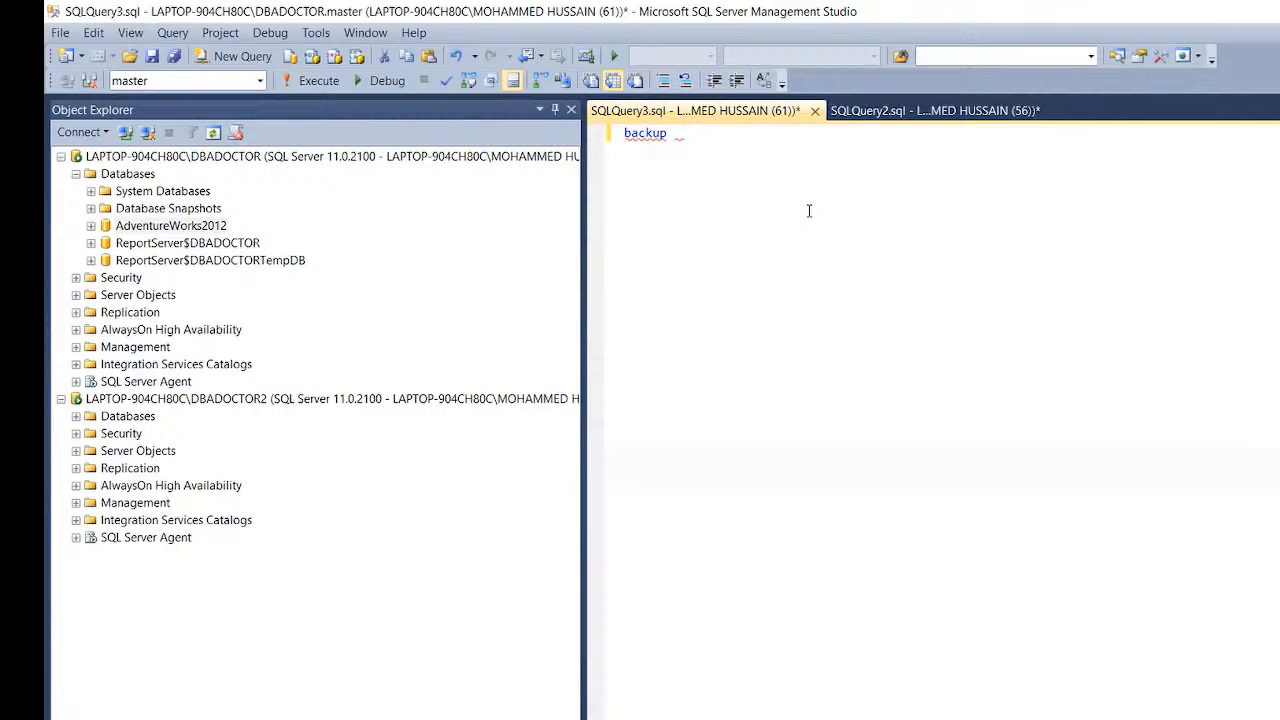
text(database)
click(217, 225)
key(F2)
key(ctrl+c)
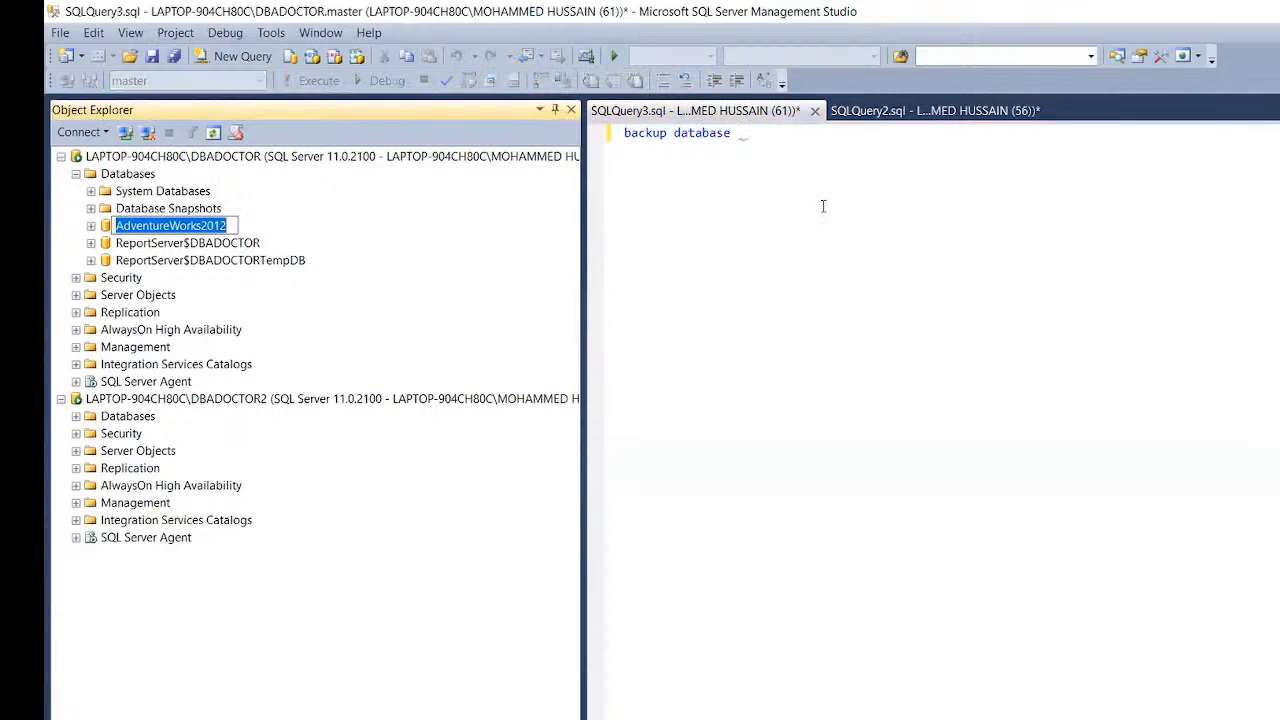
click(790, 147)
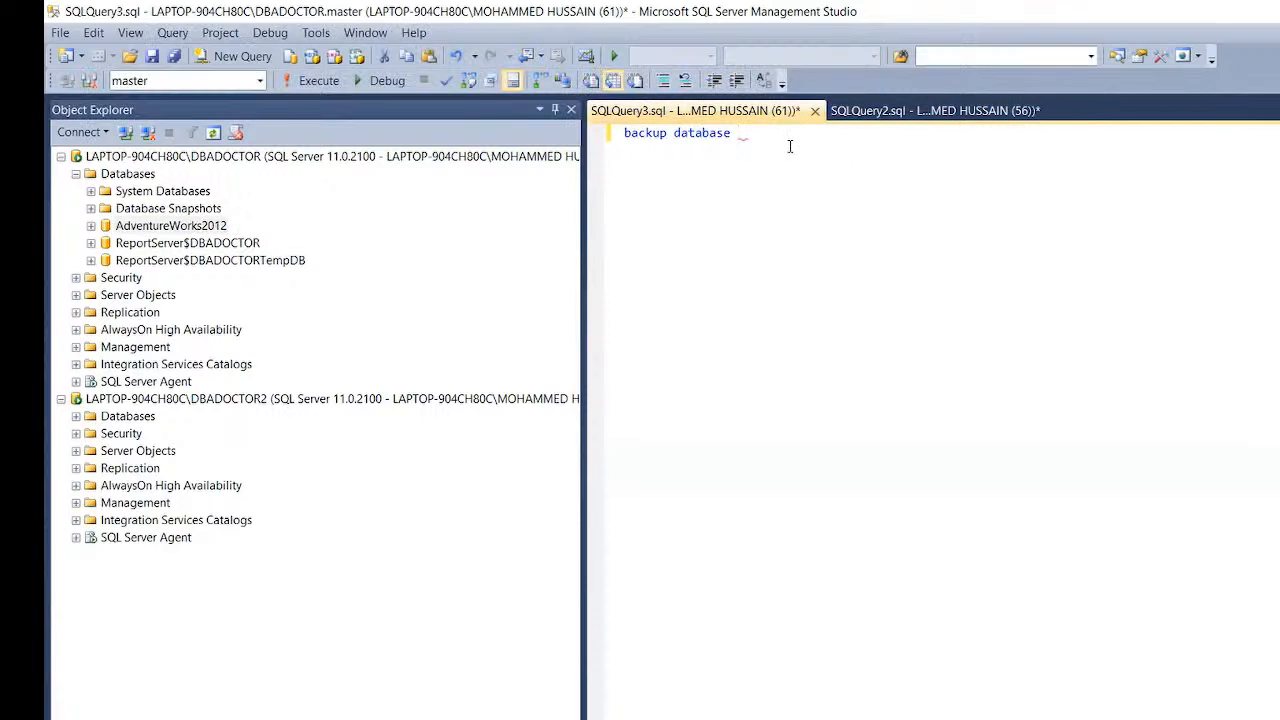
key(ctrl+v)
text(to disk )
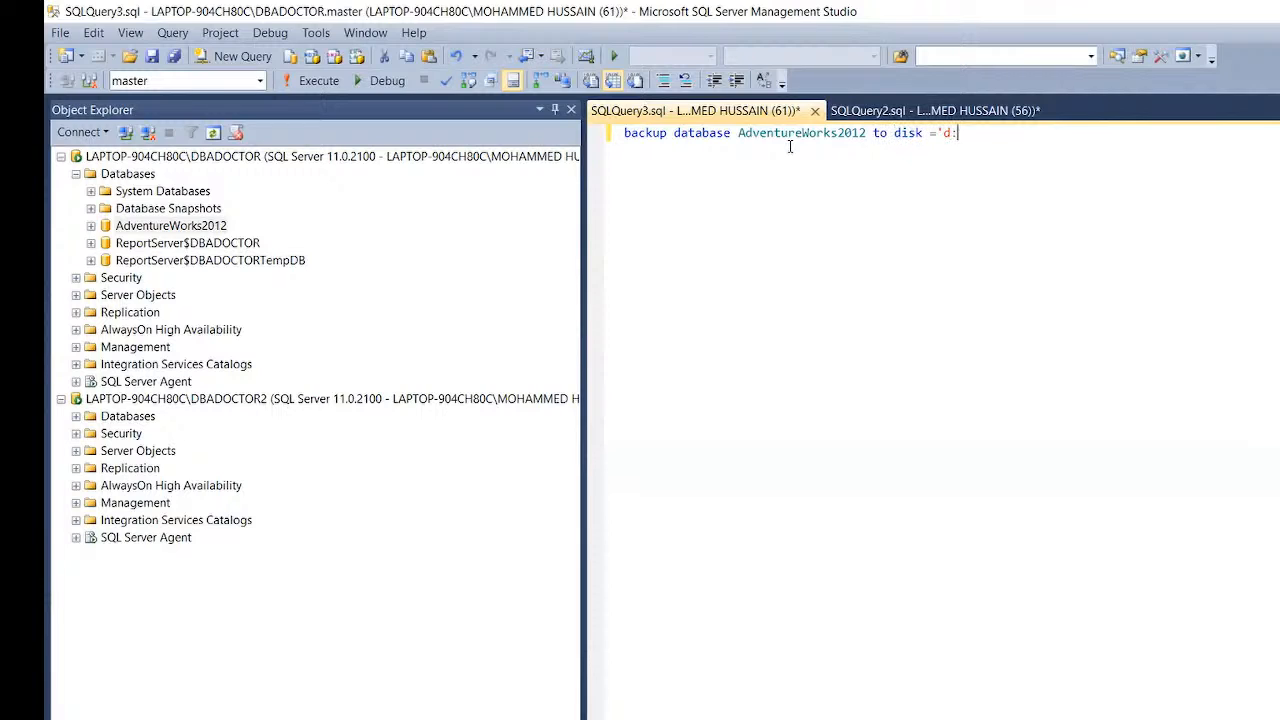
text(='d:	est.bak)
text(')
key(Return)
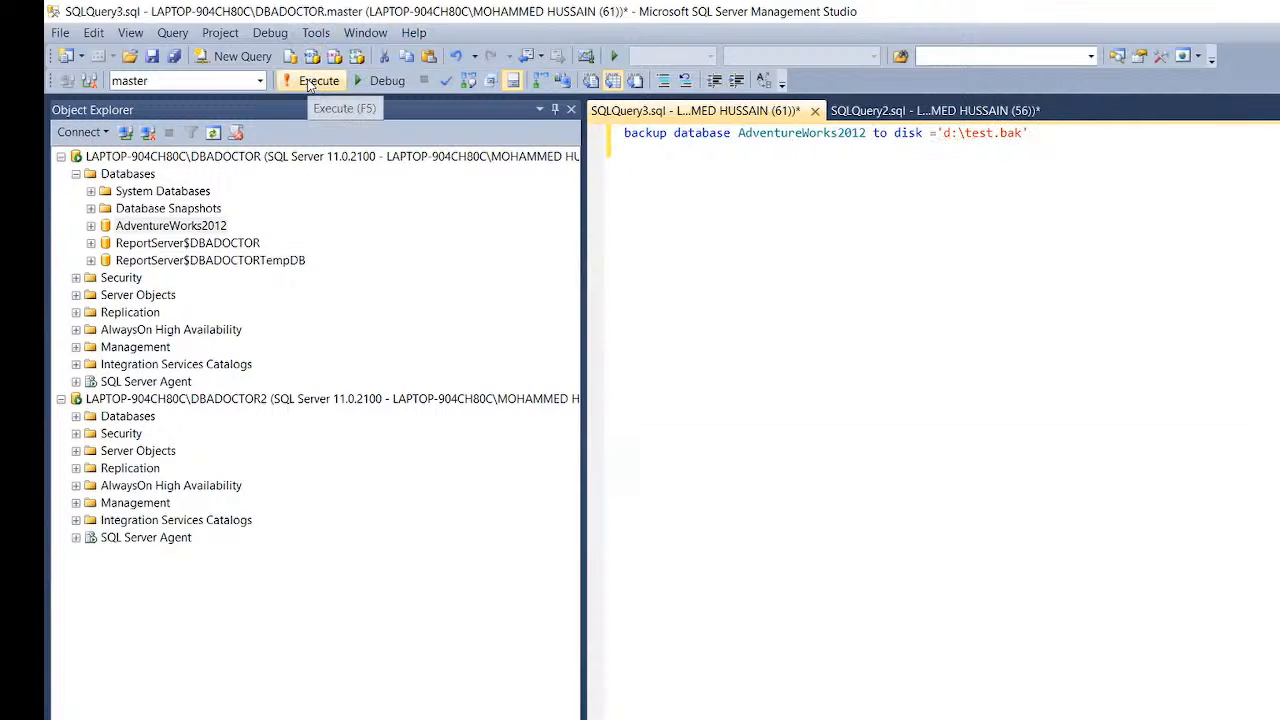
Add with stats =1 to the AdventureWorks2012 backup statement and run it
text(th )
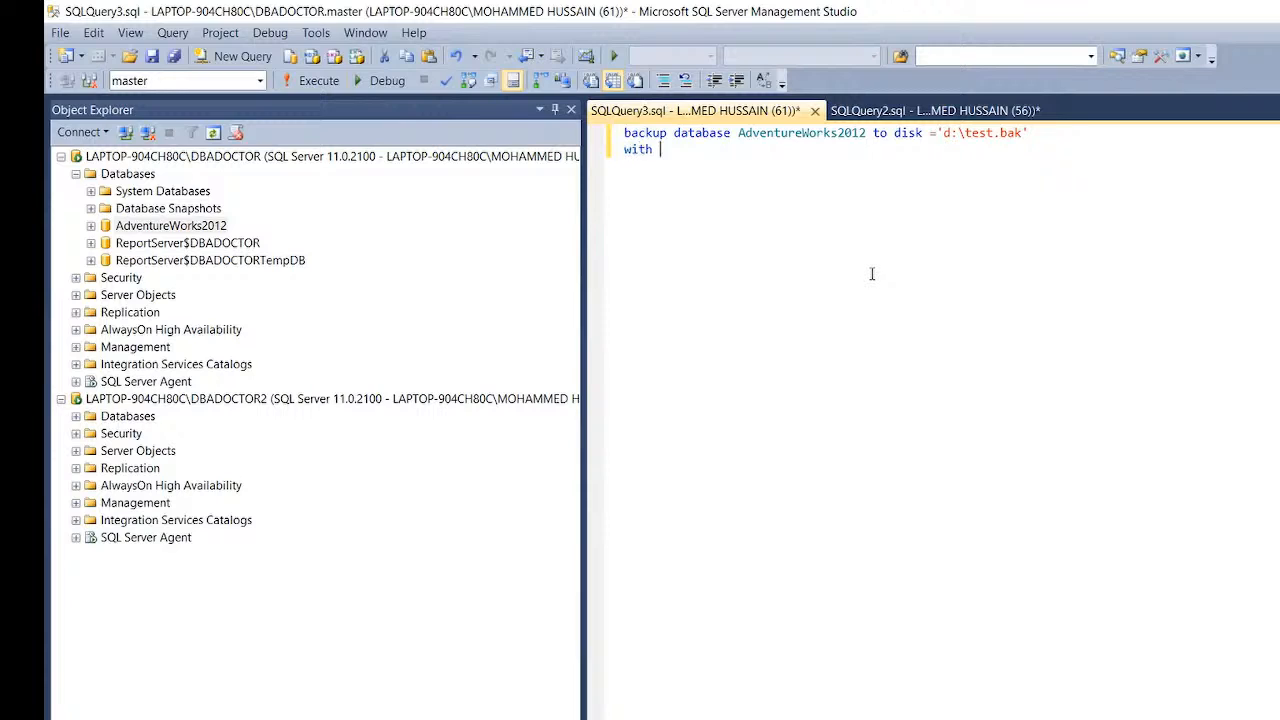
text(stats =1)
click(316, 84)
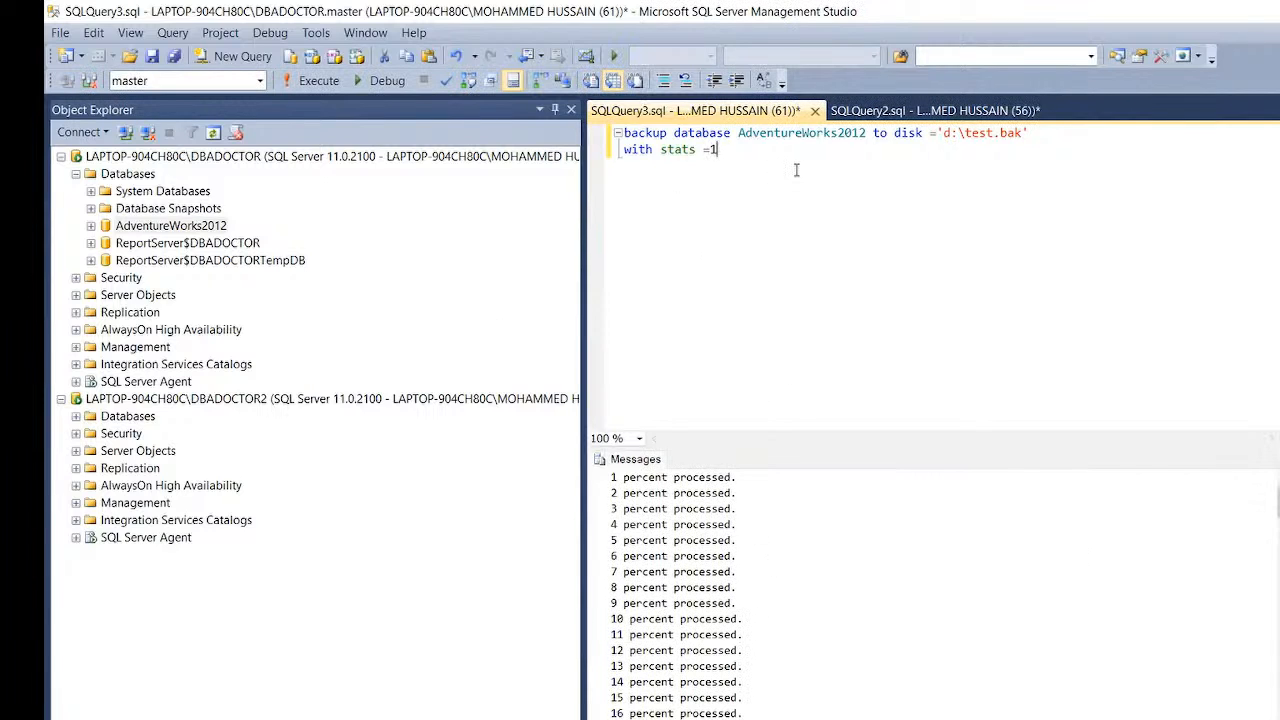
Write restore database test from disk = below the backup statement
key(Return)
key(Return)
text(restore databa)
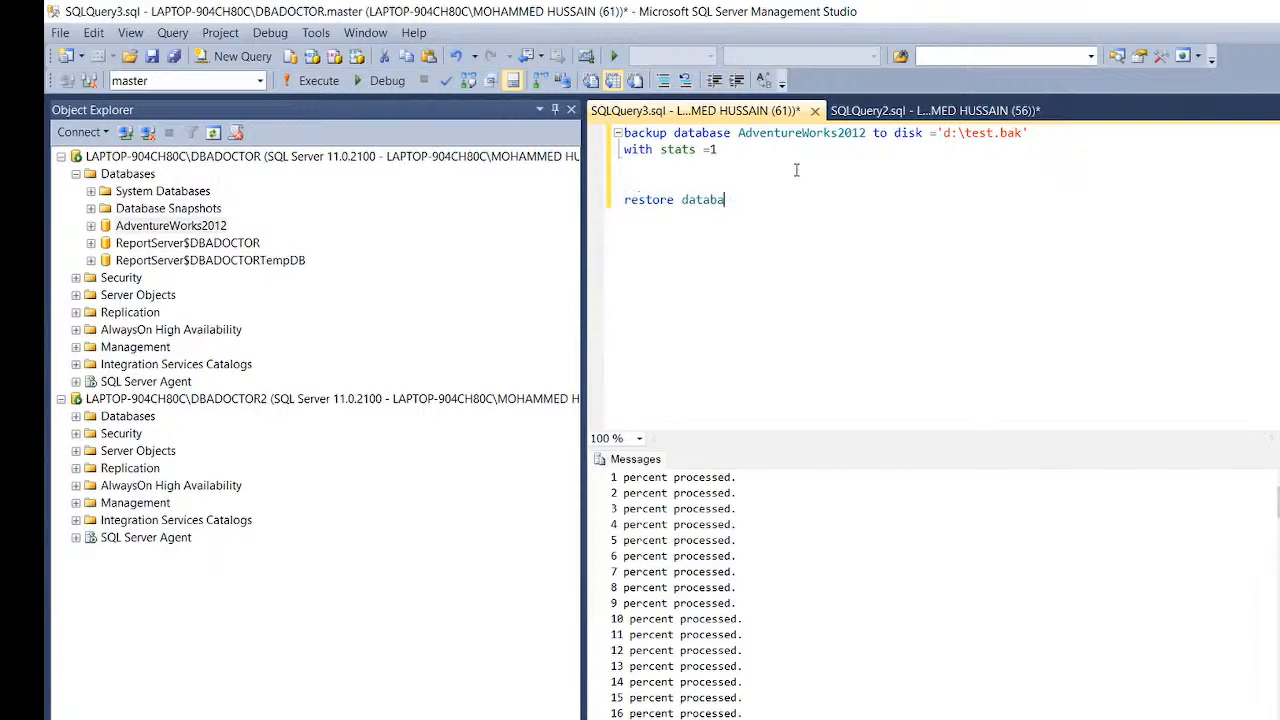
text(se)
double_click(760, 133)
key(shift+Down)
key(shift+Down)
key(shift+Down)
click(786, 236)
text(test from disk =)
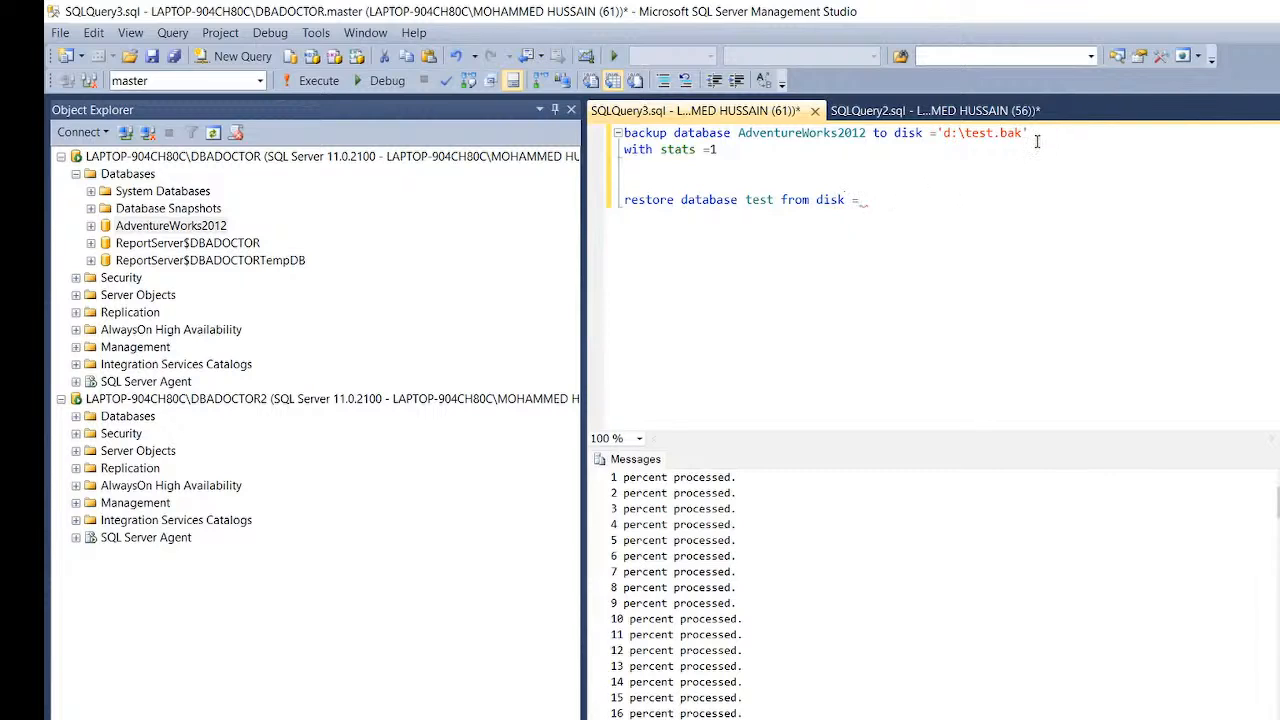
Copy the path 'd:\test.bak' from the backup statement to the end of the restore statement
drag(1037, 132, 936, 132)
key(ctrl+c)
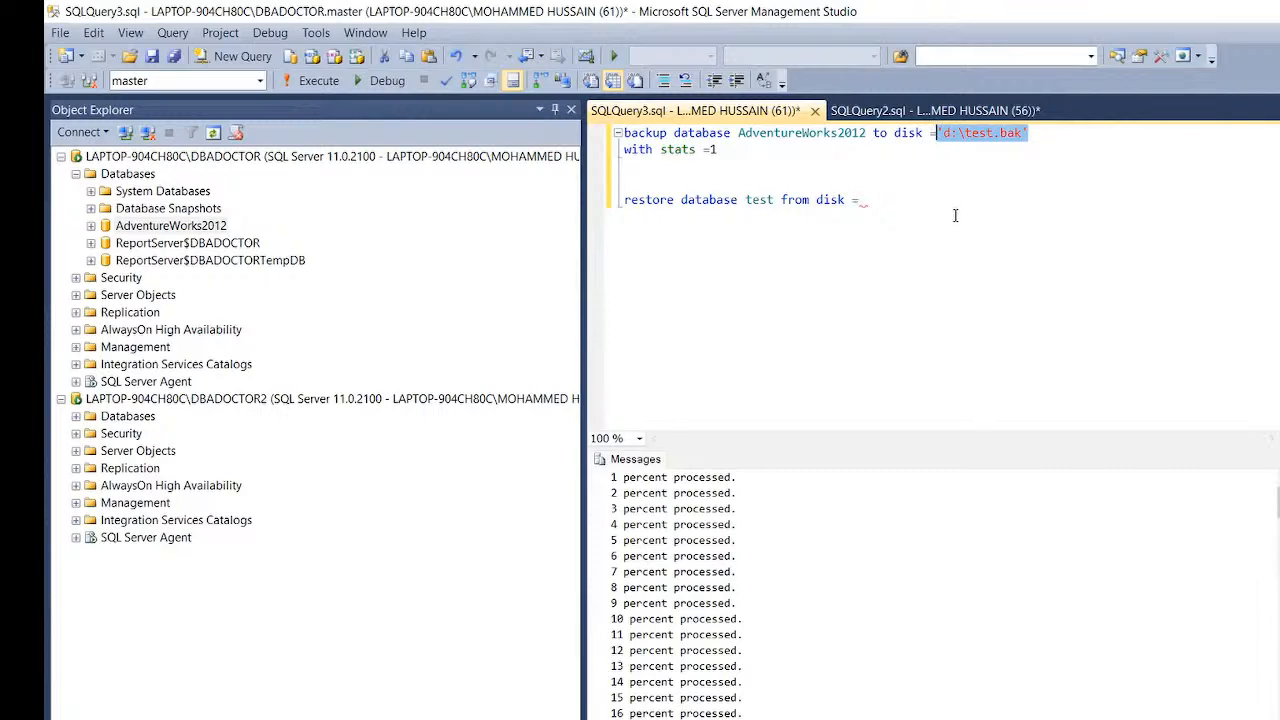
click(870, 200)
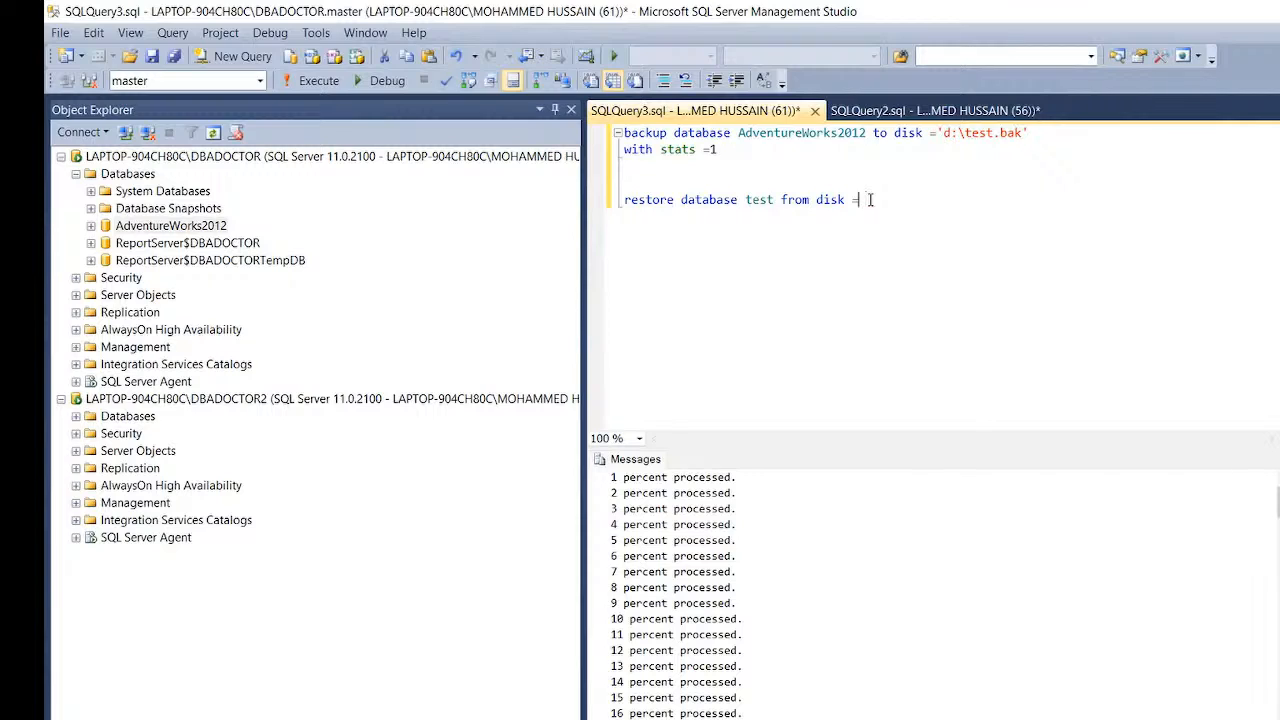
key(ctrl+v)
text(')
key(BackSpace)
Expand Databases and SQL Server Agent on DBADOCTOR2, view its job activity enlarged, and close the Job Activity Monitor
click(76, 416)
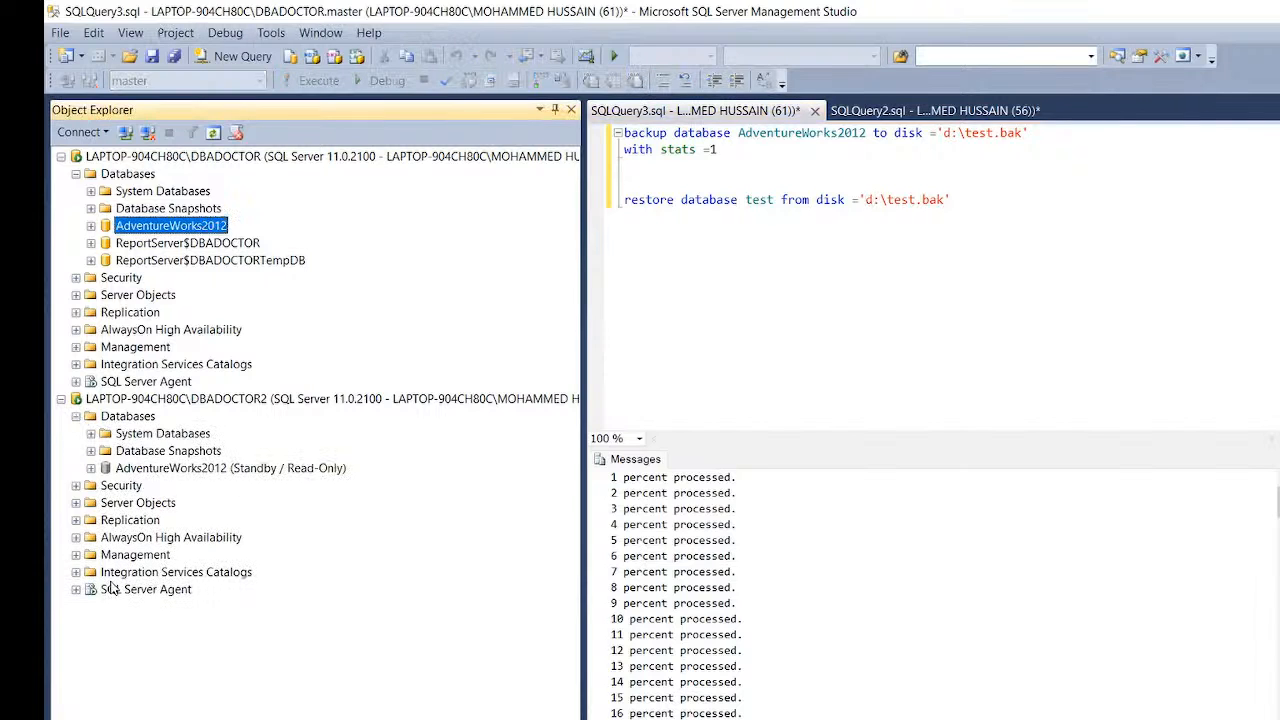
click(76, 589)
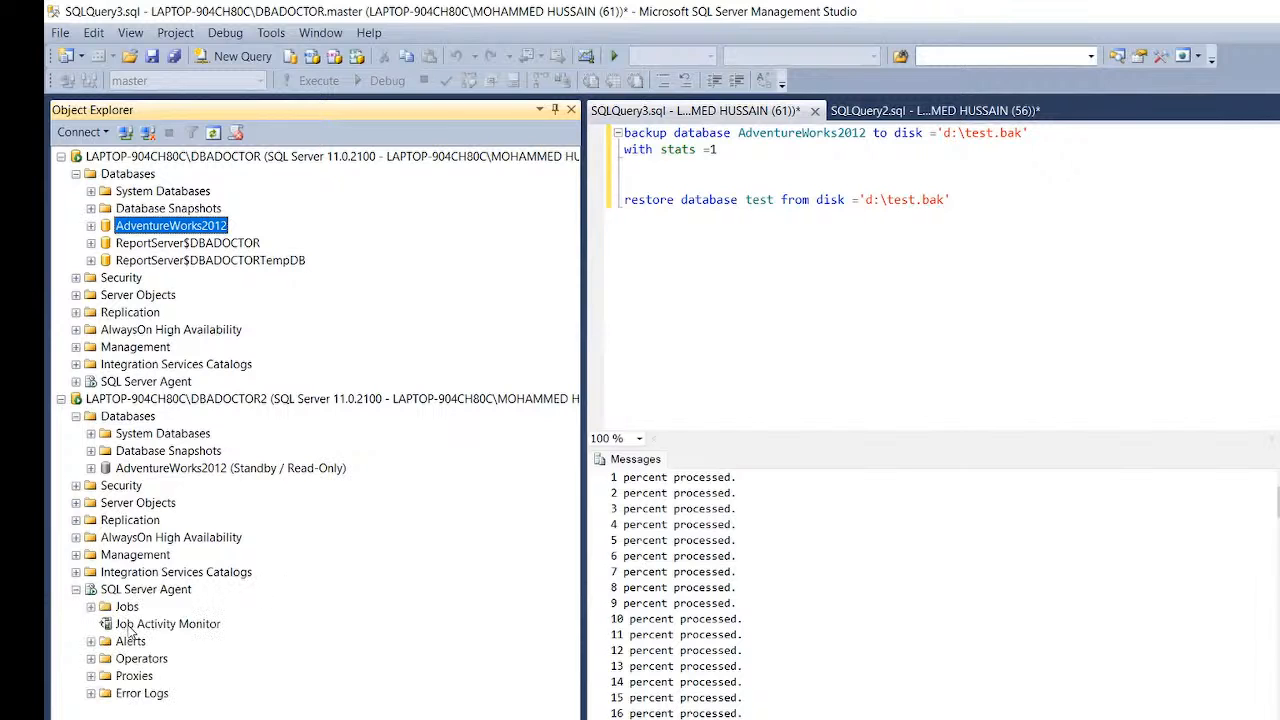
right_click(128, 630)
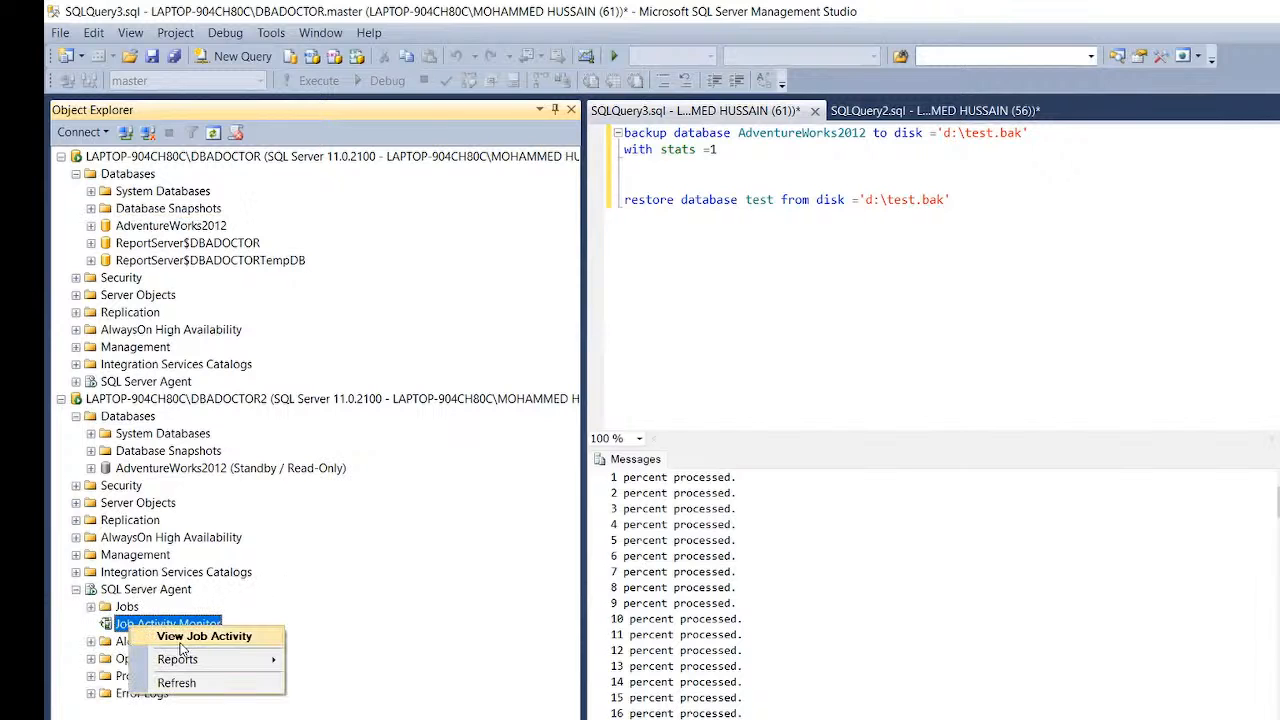
click(182, 648)
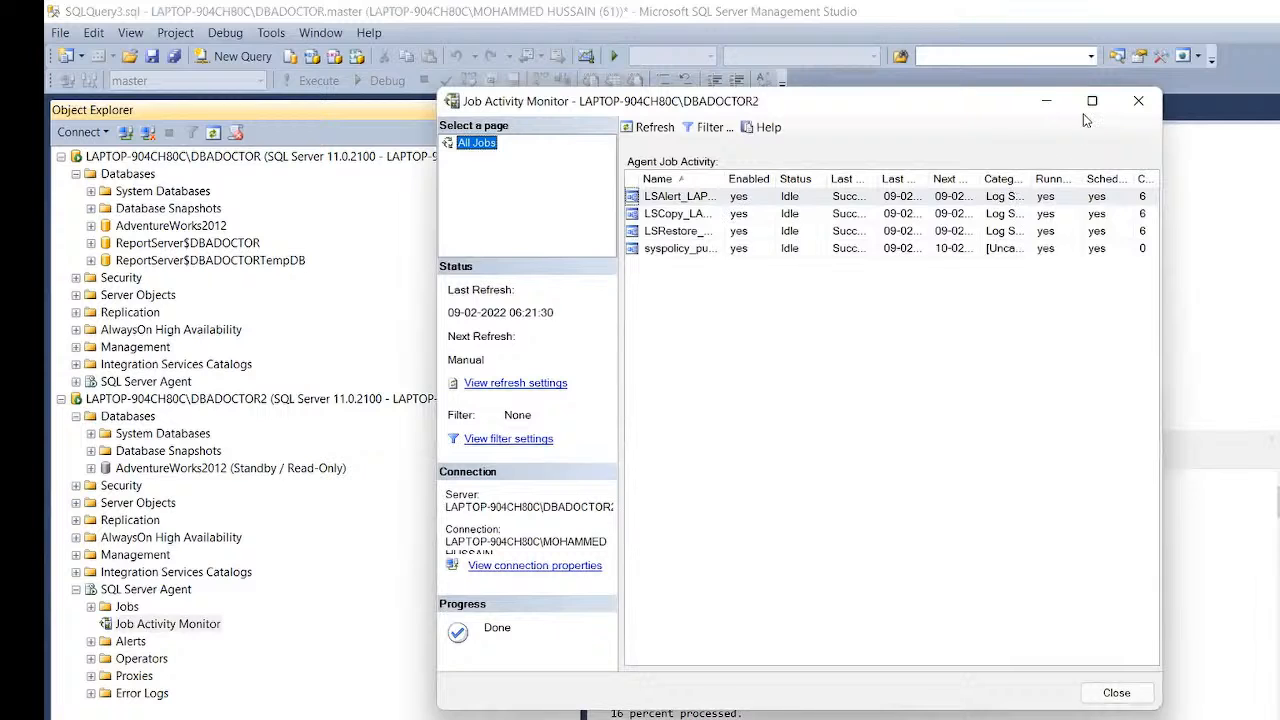
click(1092, 102)
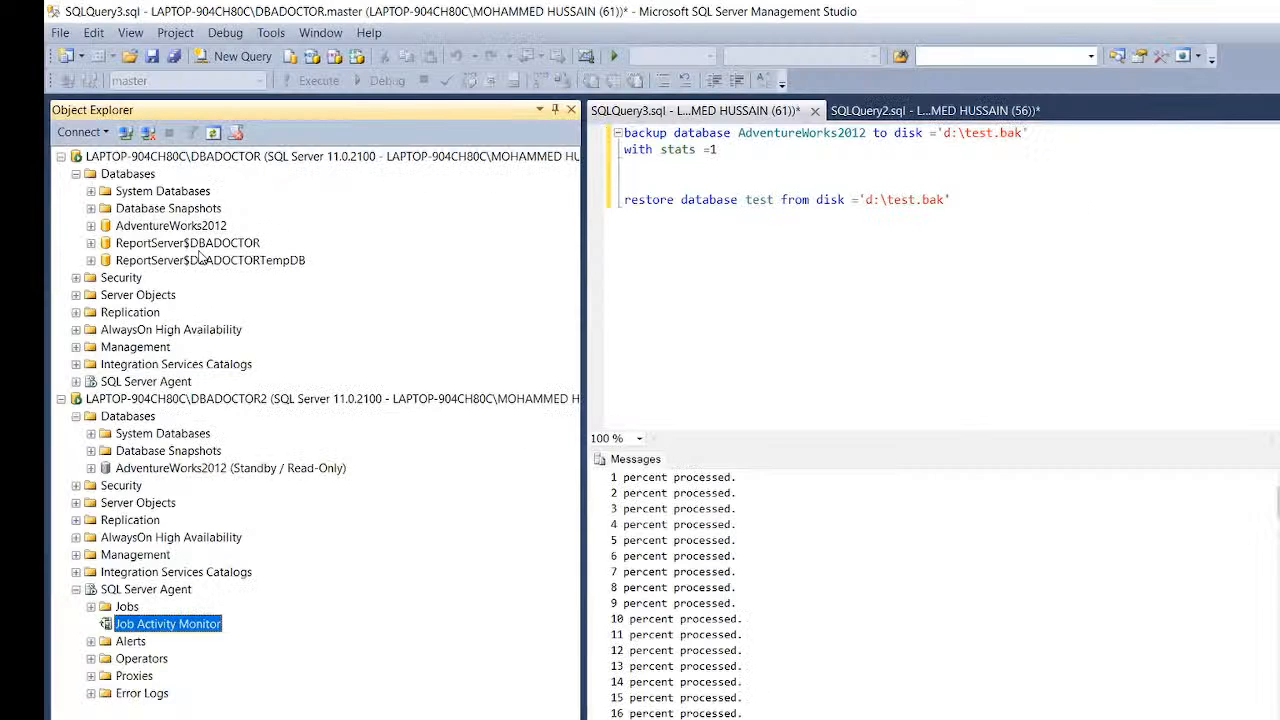
click(155, 225)
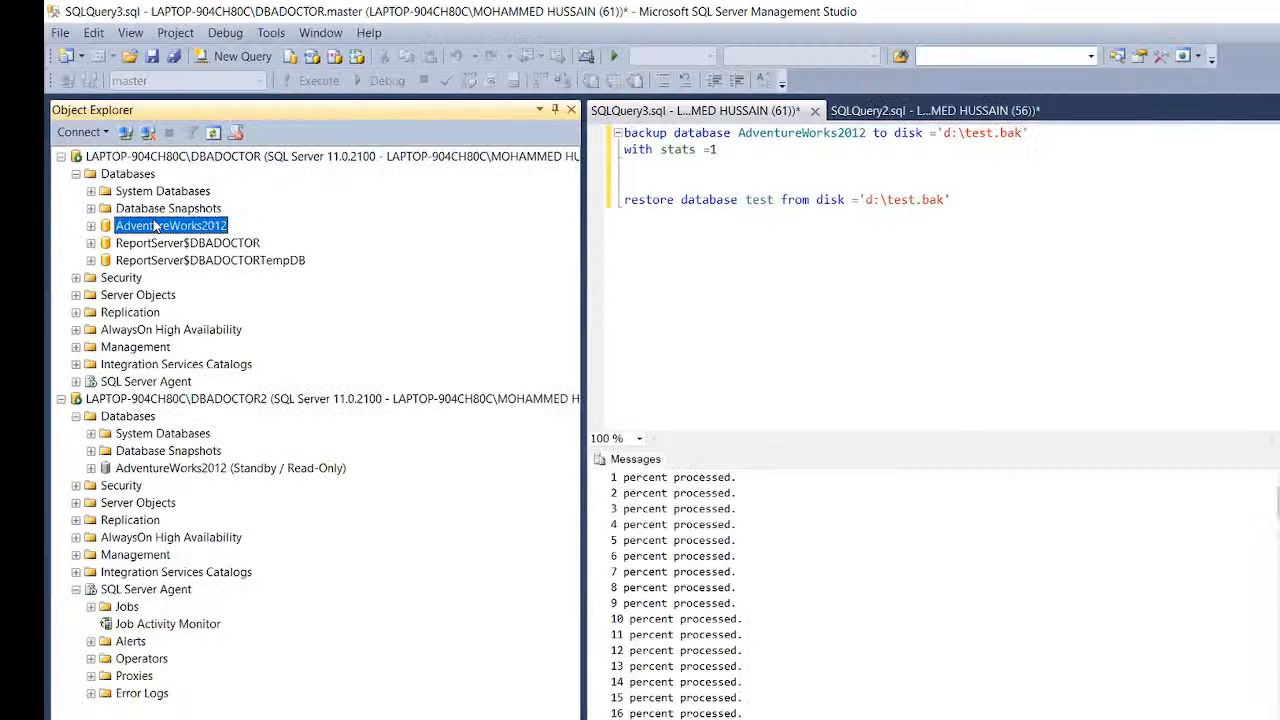
right_click(155, 226)
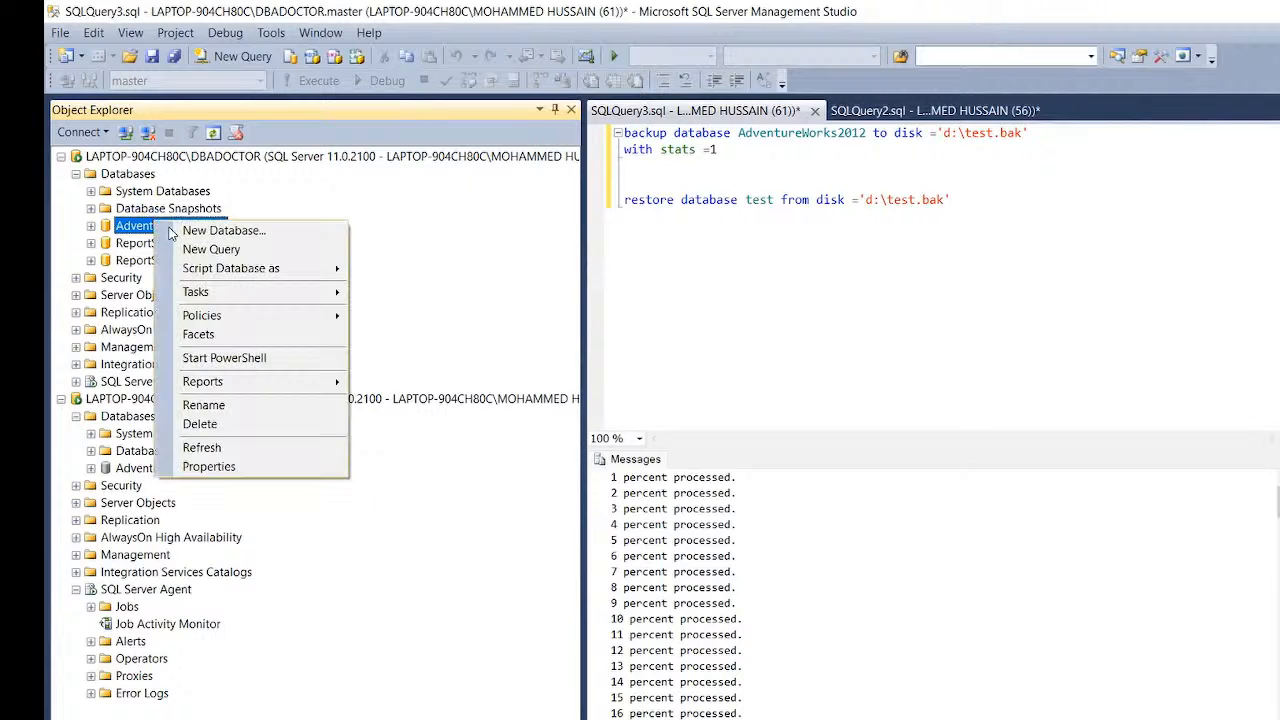
mouse_move(312, 302)
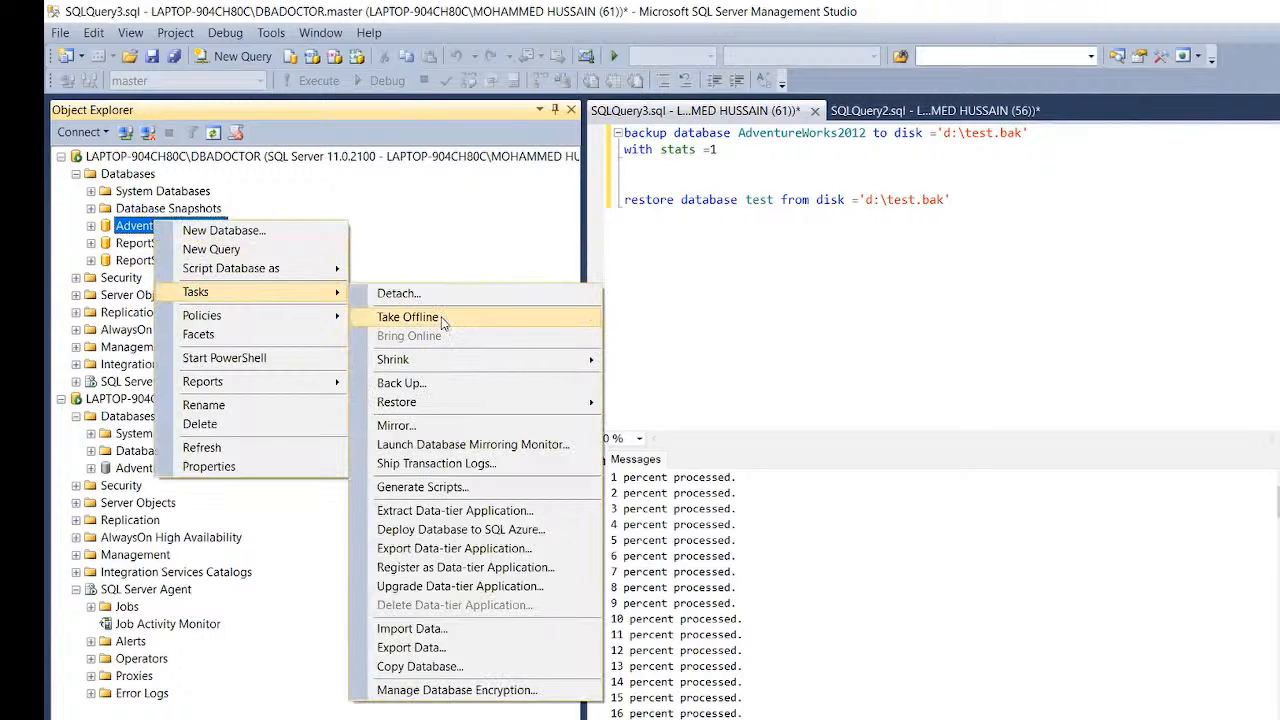
mouse_move(255, 384)
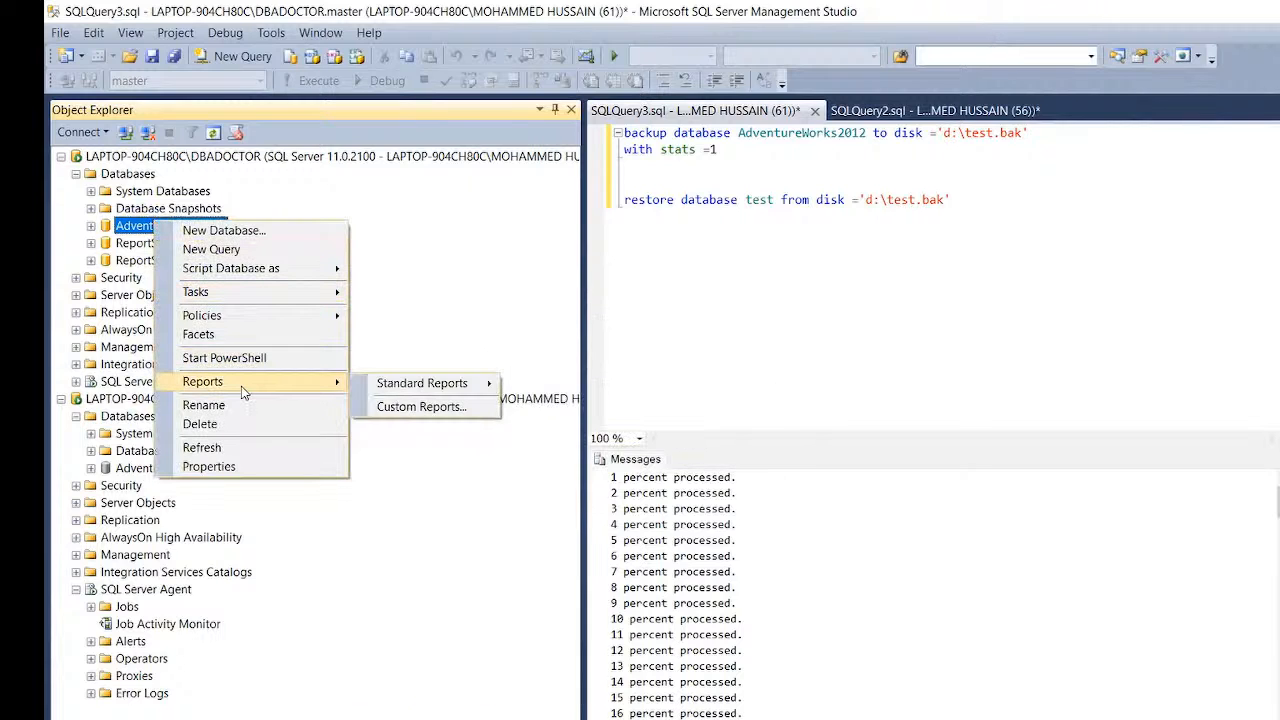
mouse_move(488, 384)
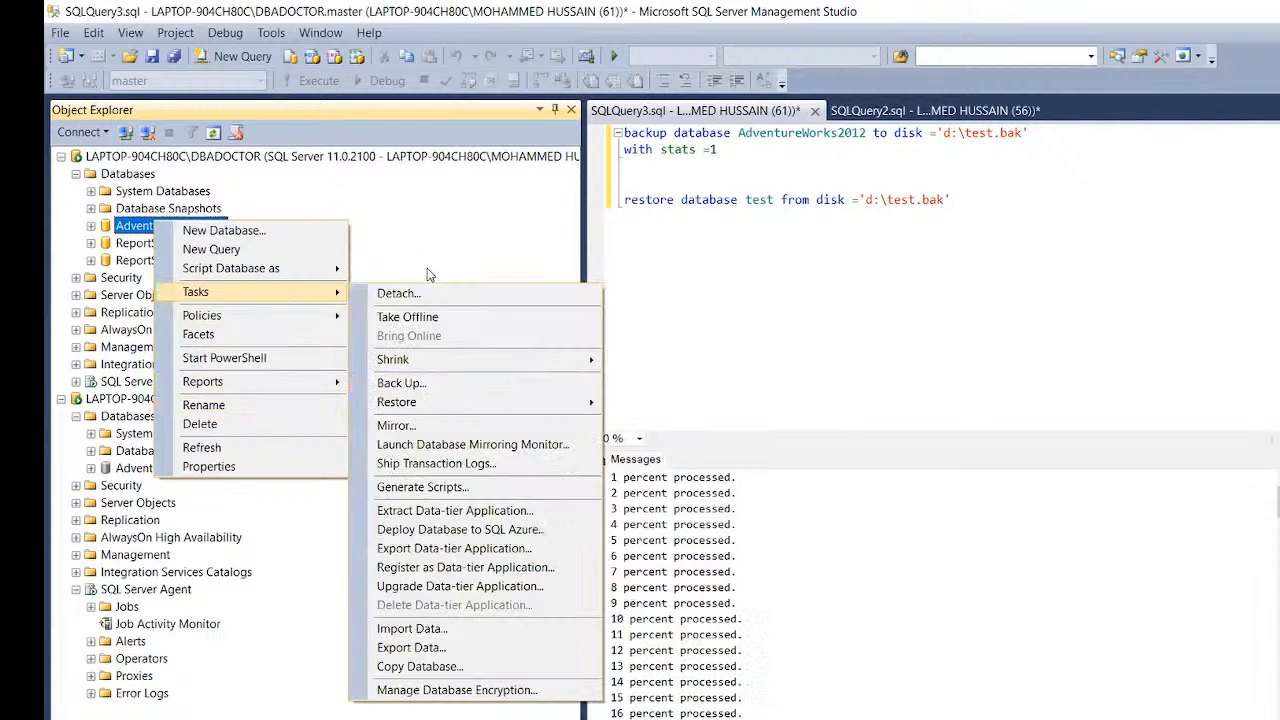
click(428, 269)
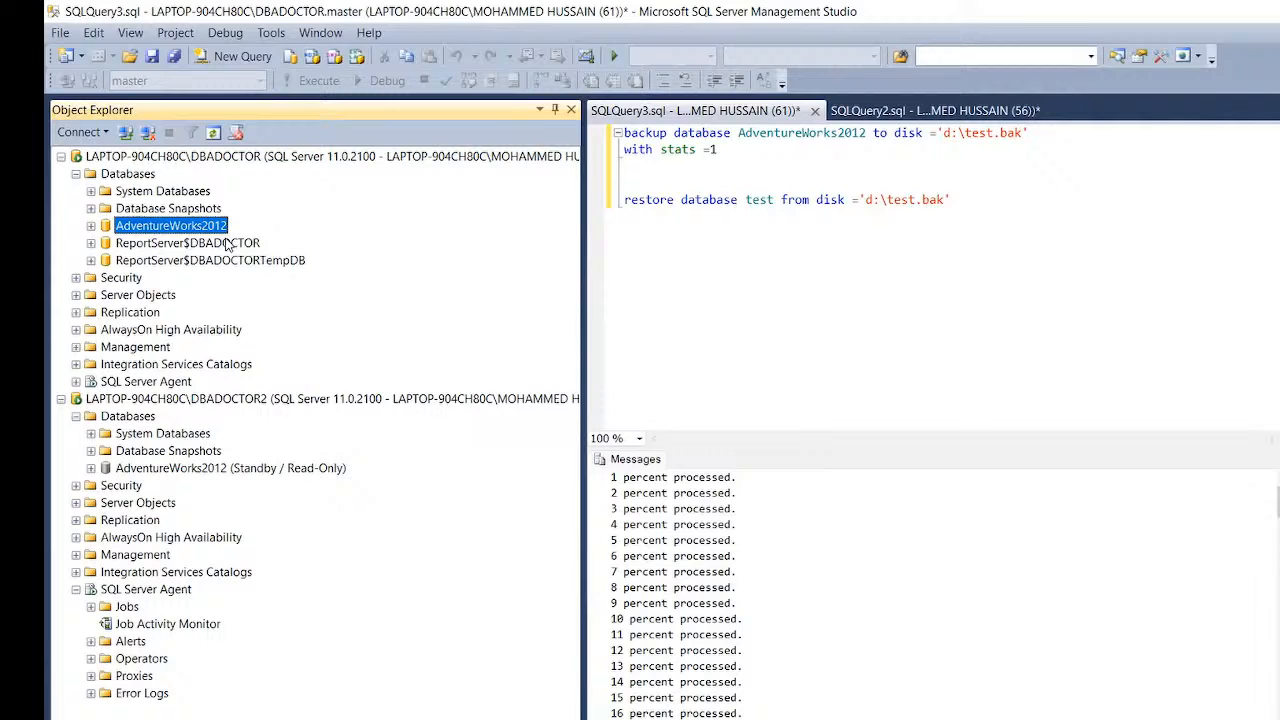
Open the Transaction Log Shipping Status standard report for the DBADOCTOR instance and examine its backup columns
right_click(133, 160)
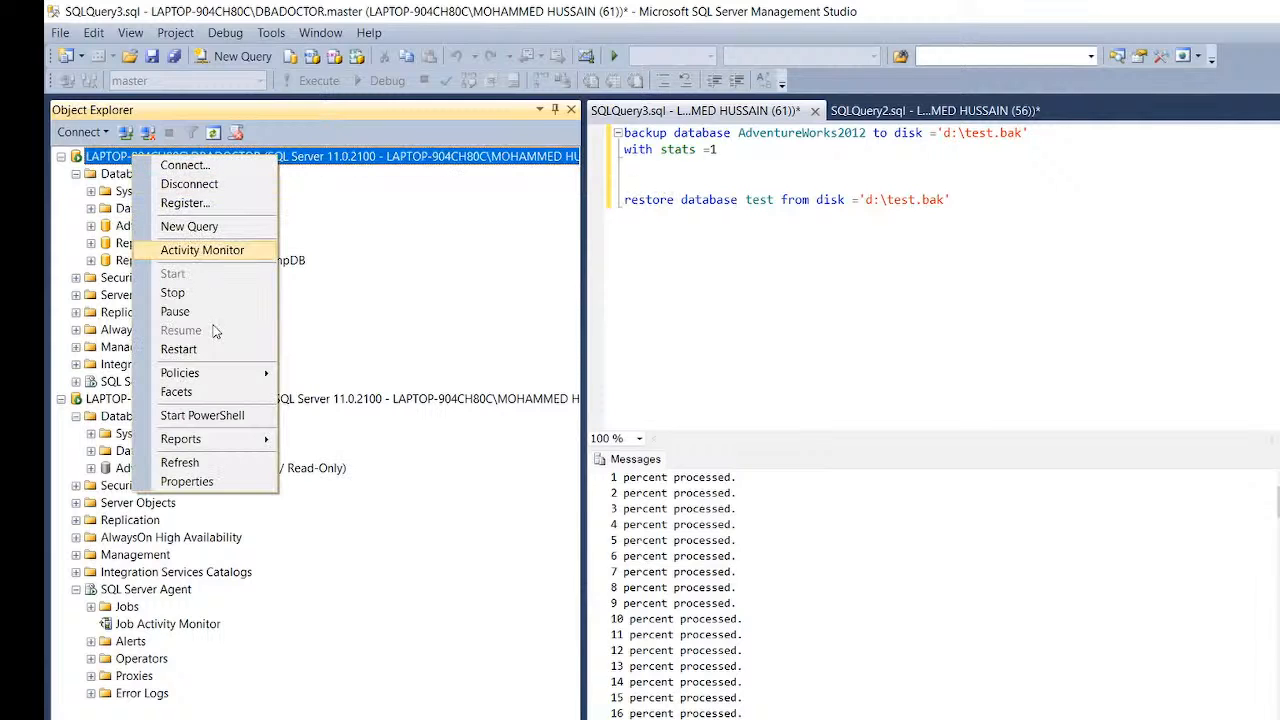
mouse_move(207, 441)
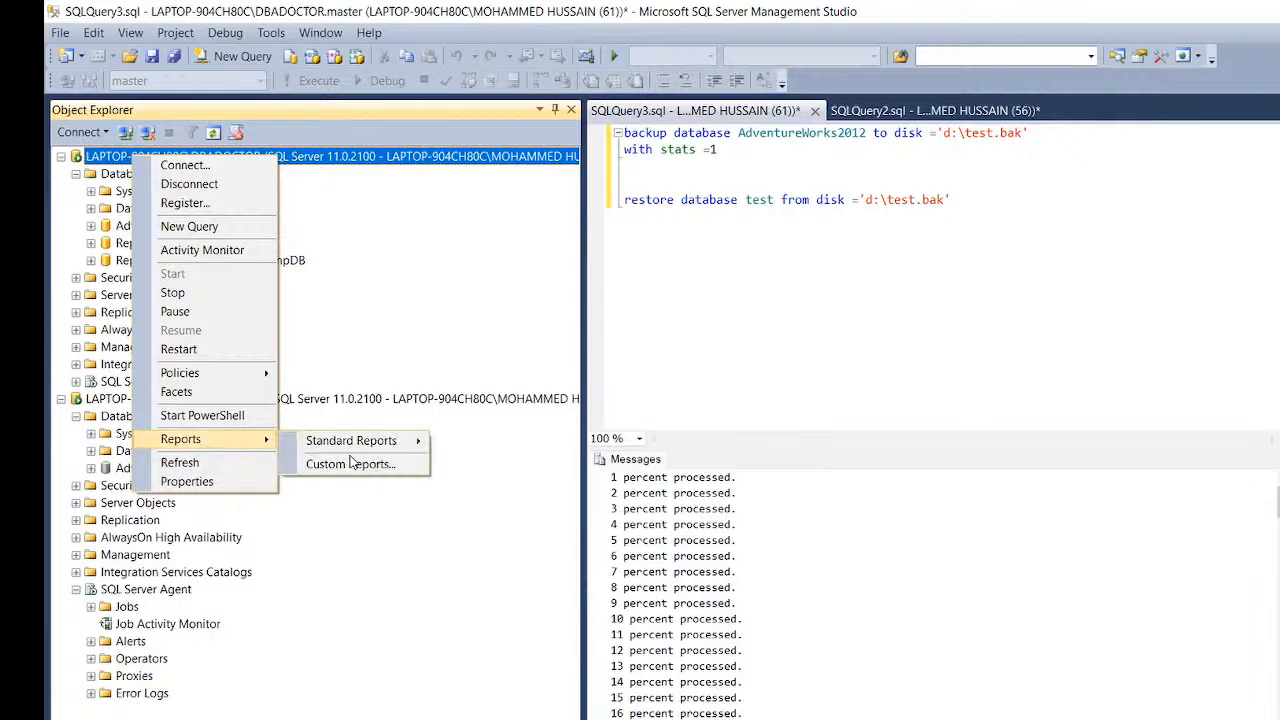
mouse_move(356, 444)
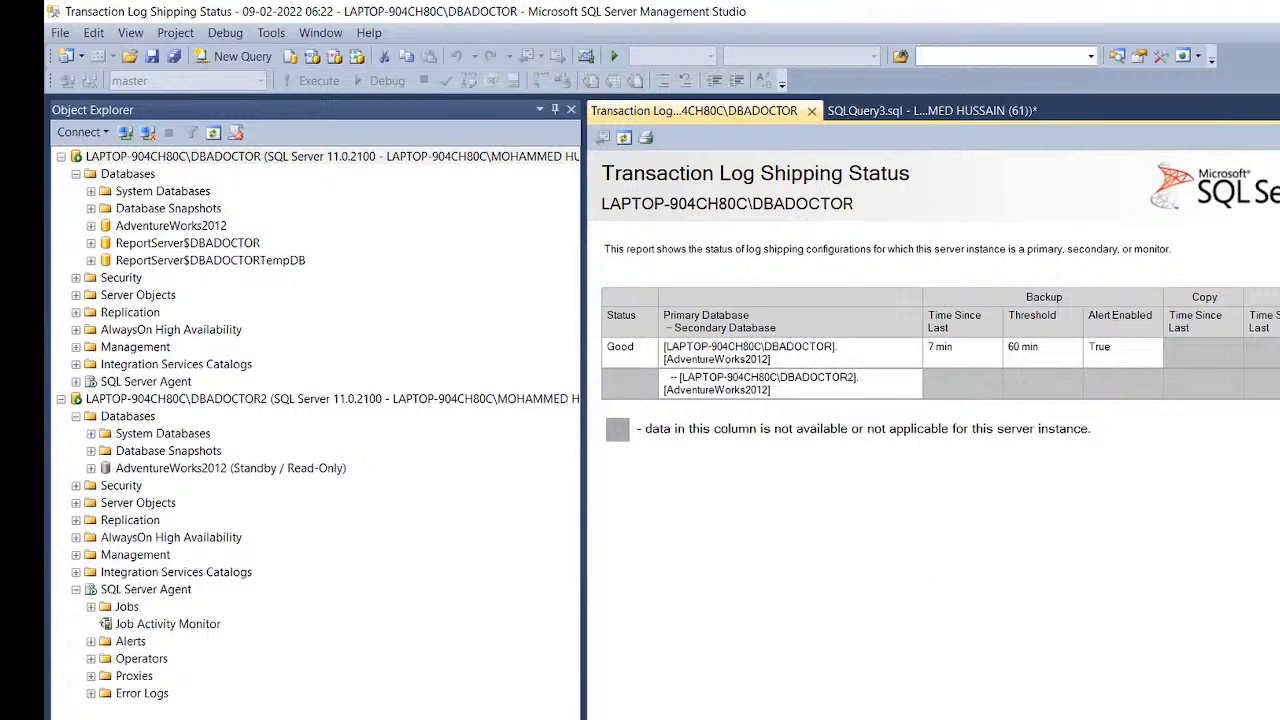
scroll(933, 435, right, 1)
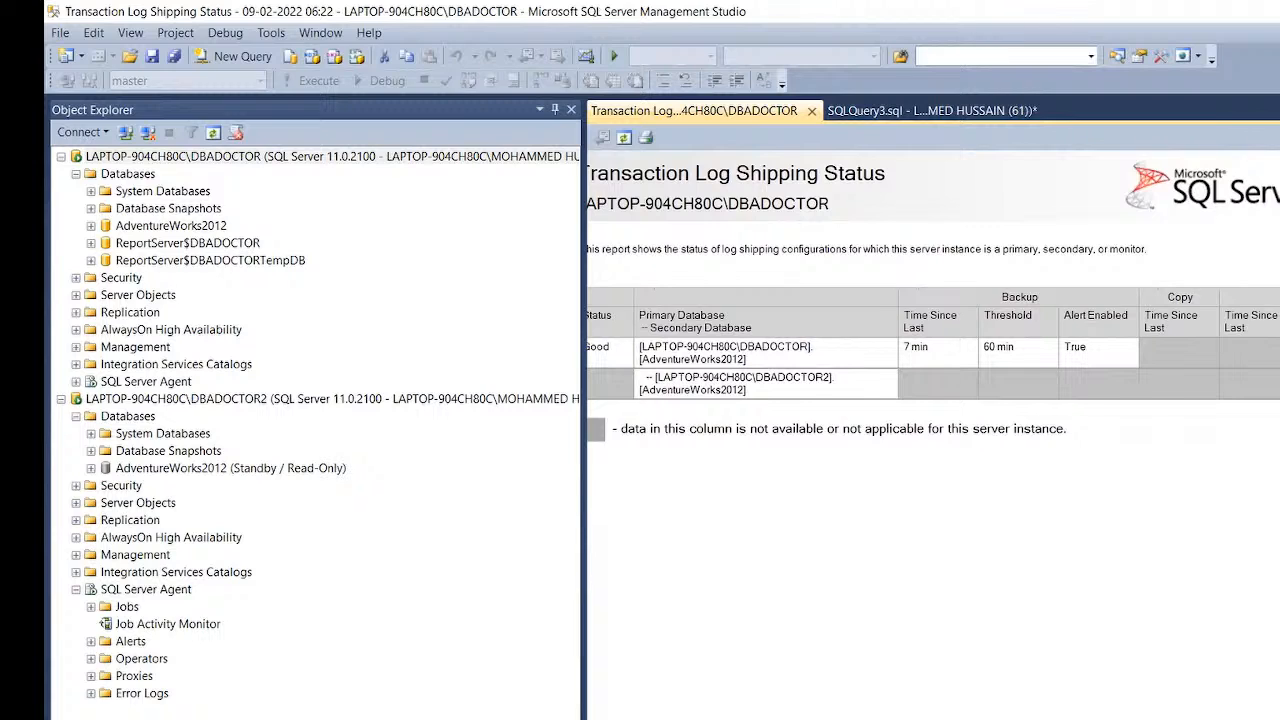
scroll(932, 301, right, 1)
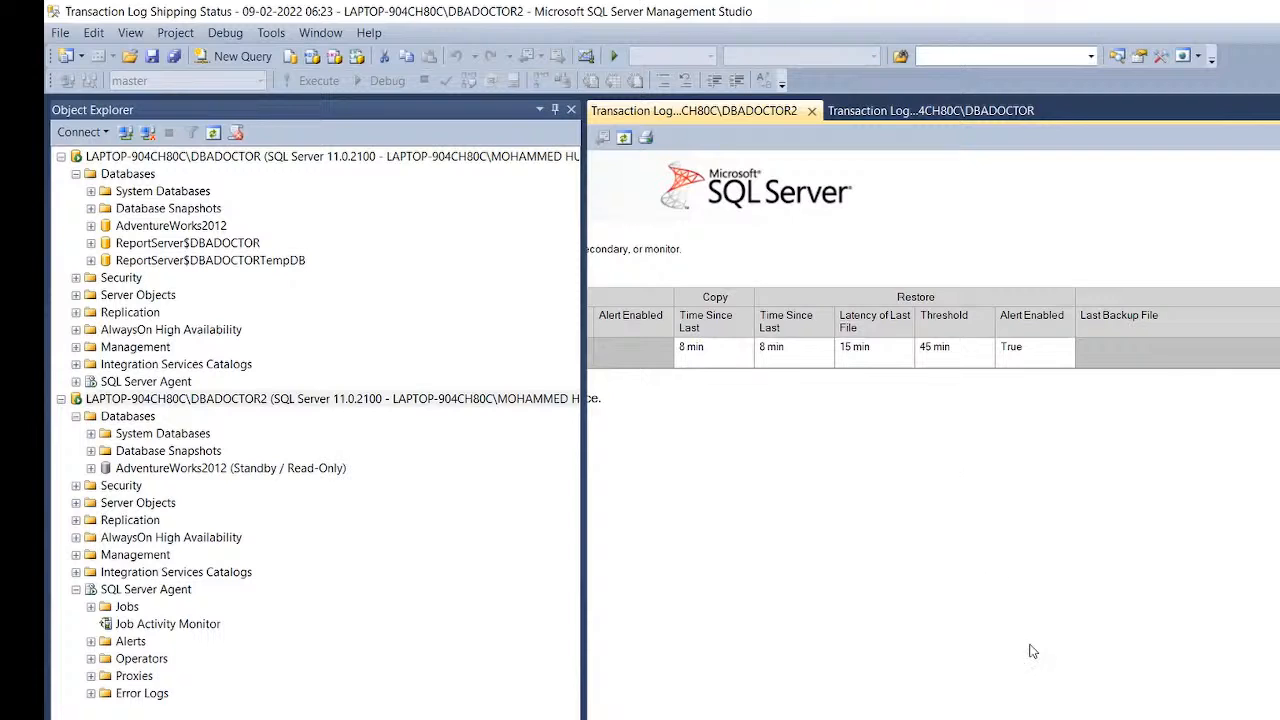
Compare the last copied and restored files in the DBADOCTOR2 log shipping report with the last backup file in the DBADOCTOR report
scroll(1105, 552, right, 8)
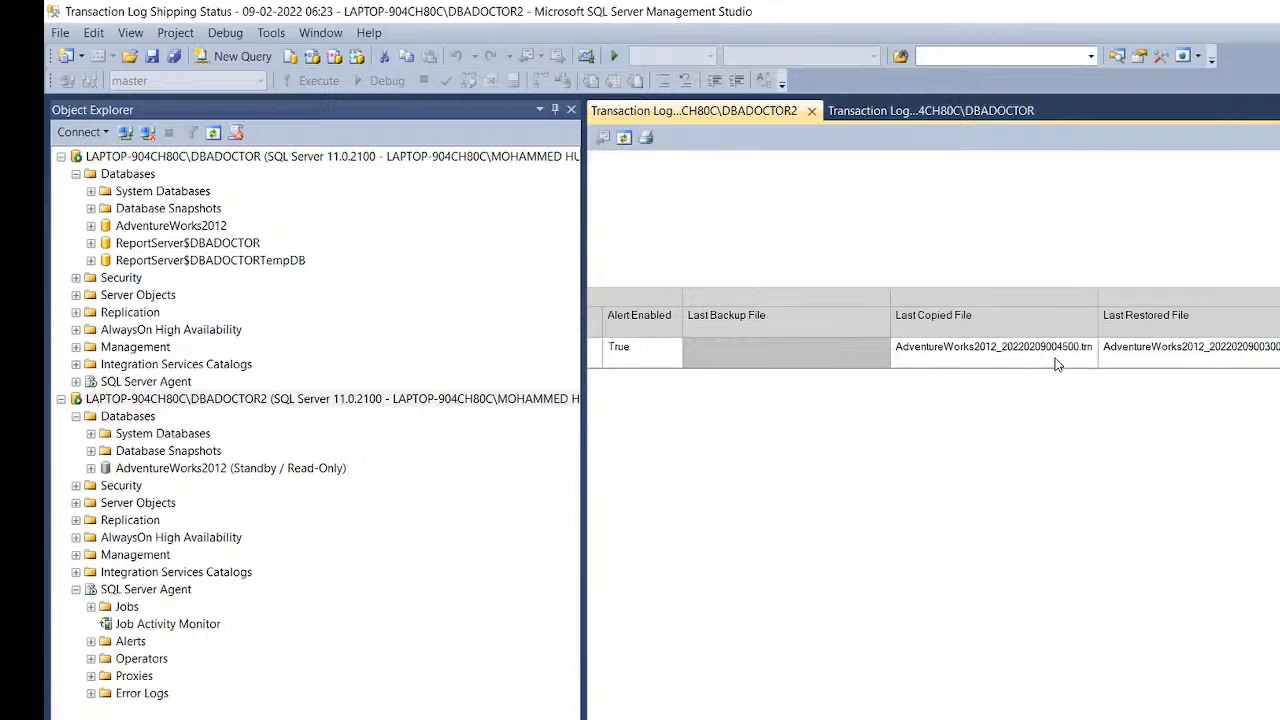
click(930, 111)
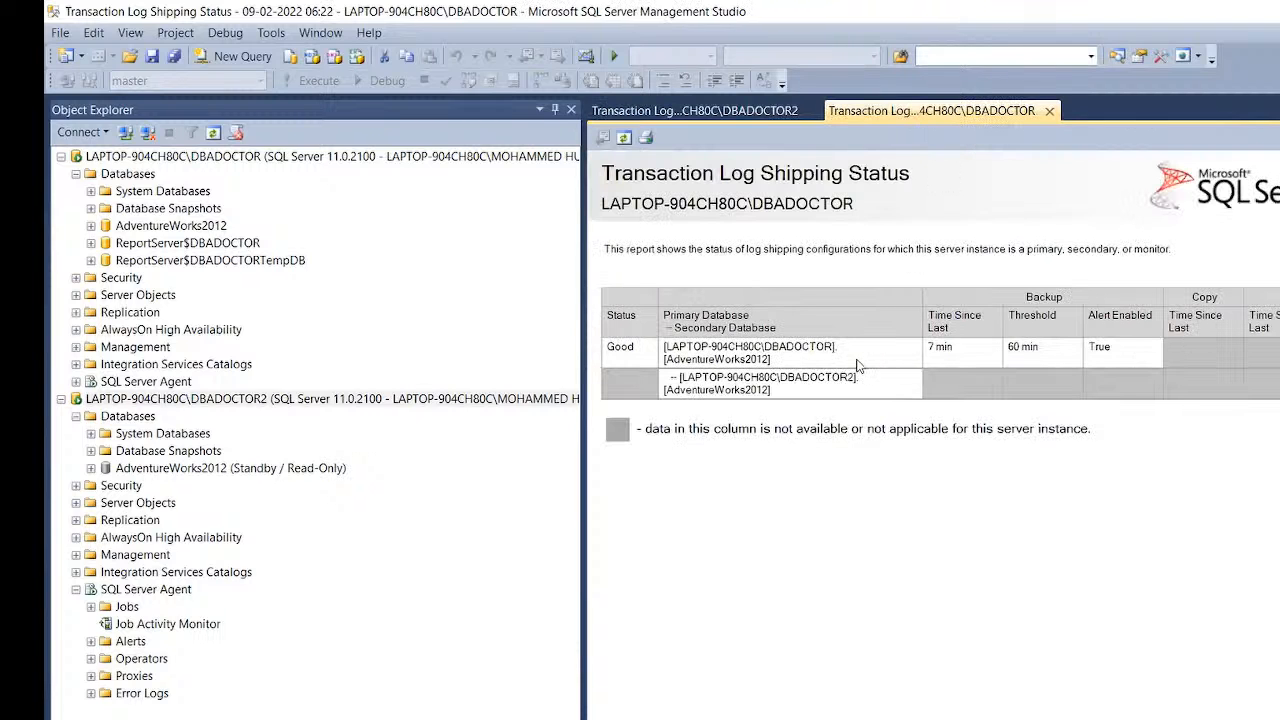
scroll(932, 430, right, 6)
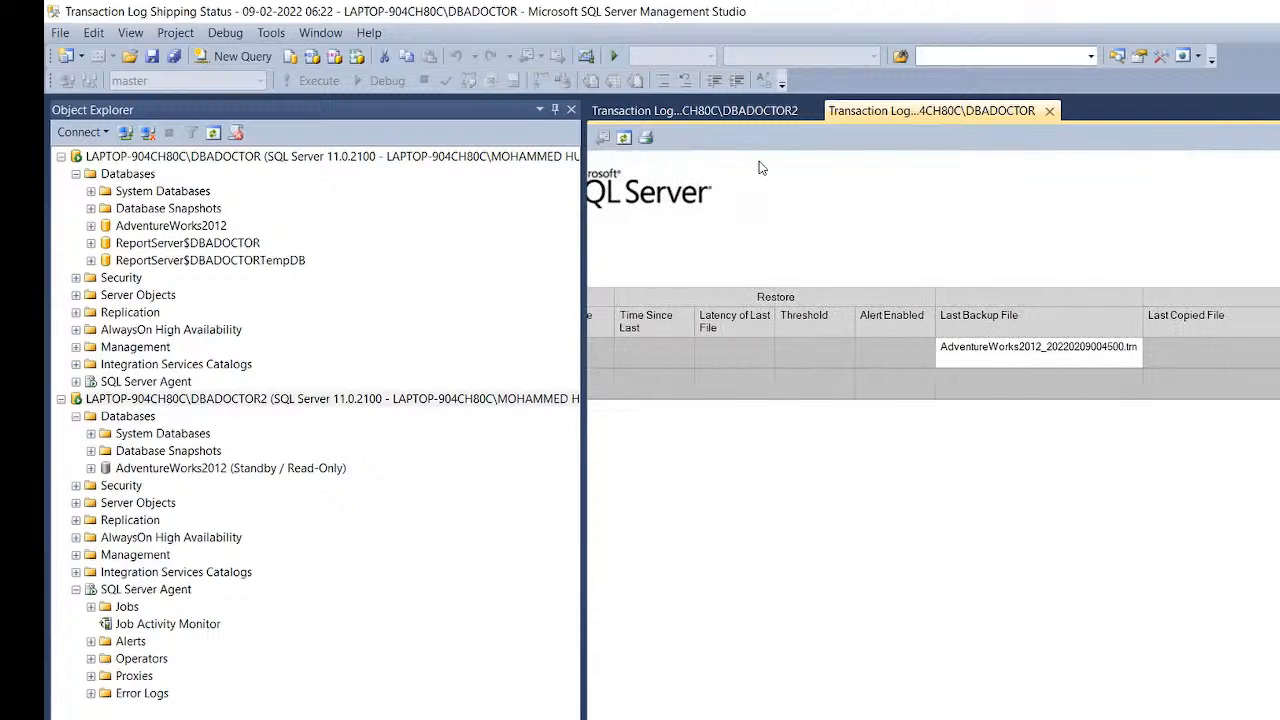
click(704, 112)
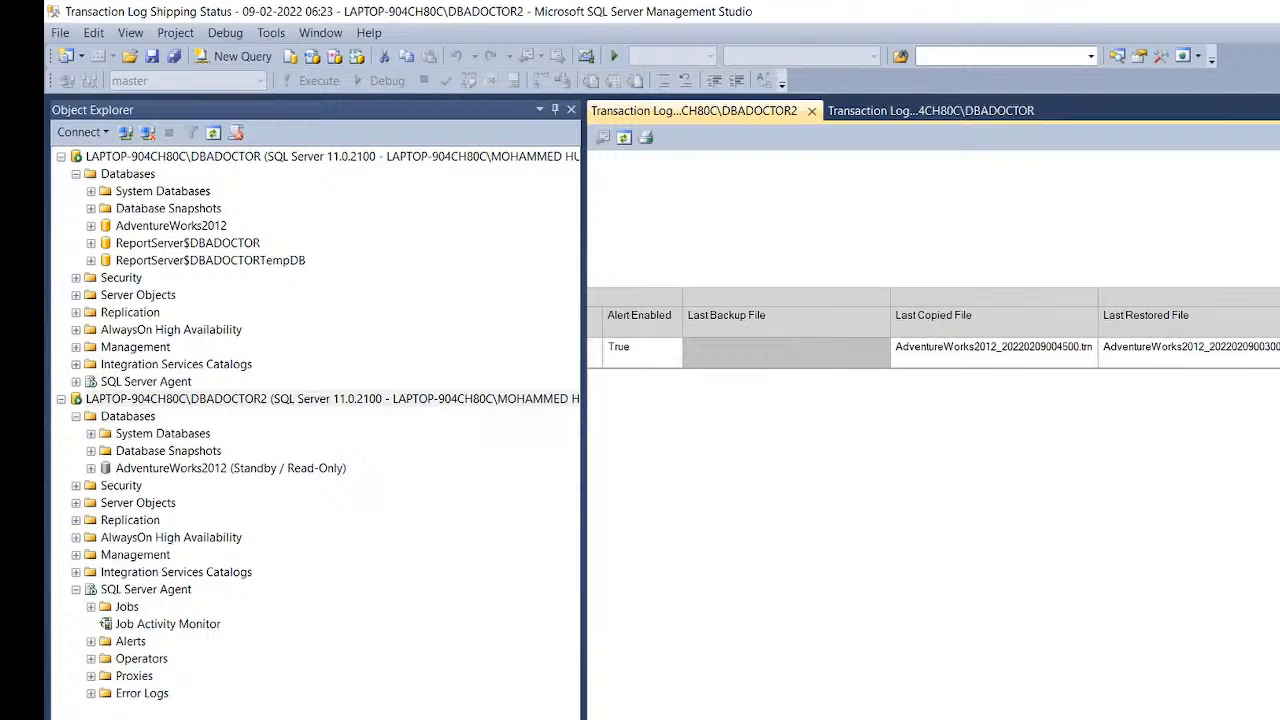
Refresh the DBADOCTOR2 Transaction Log Shipping Status report and check its Last Copied File and Last Restored File columns
scroll(1174, 603, right, 1)
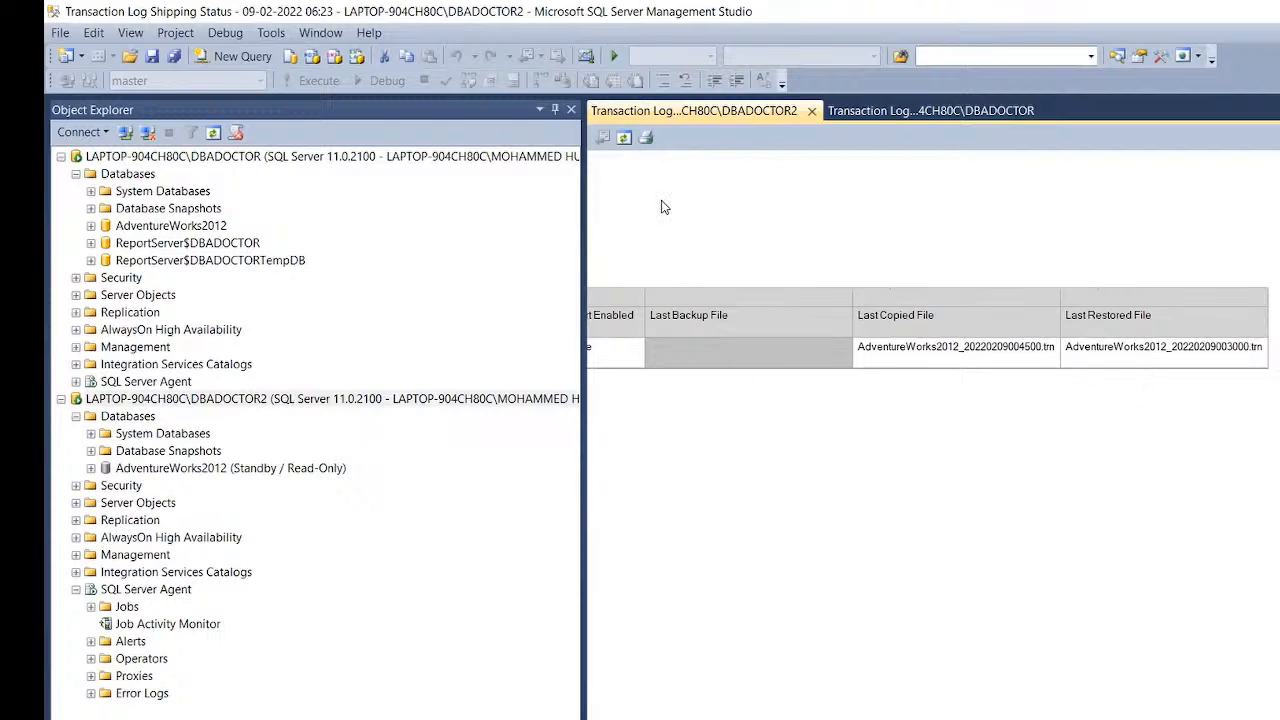
click(623, 134)
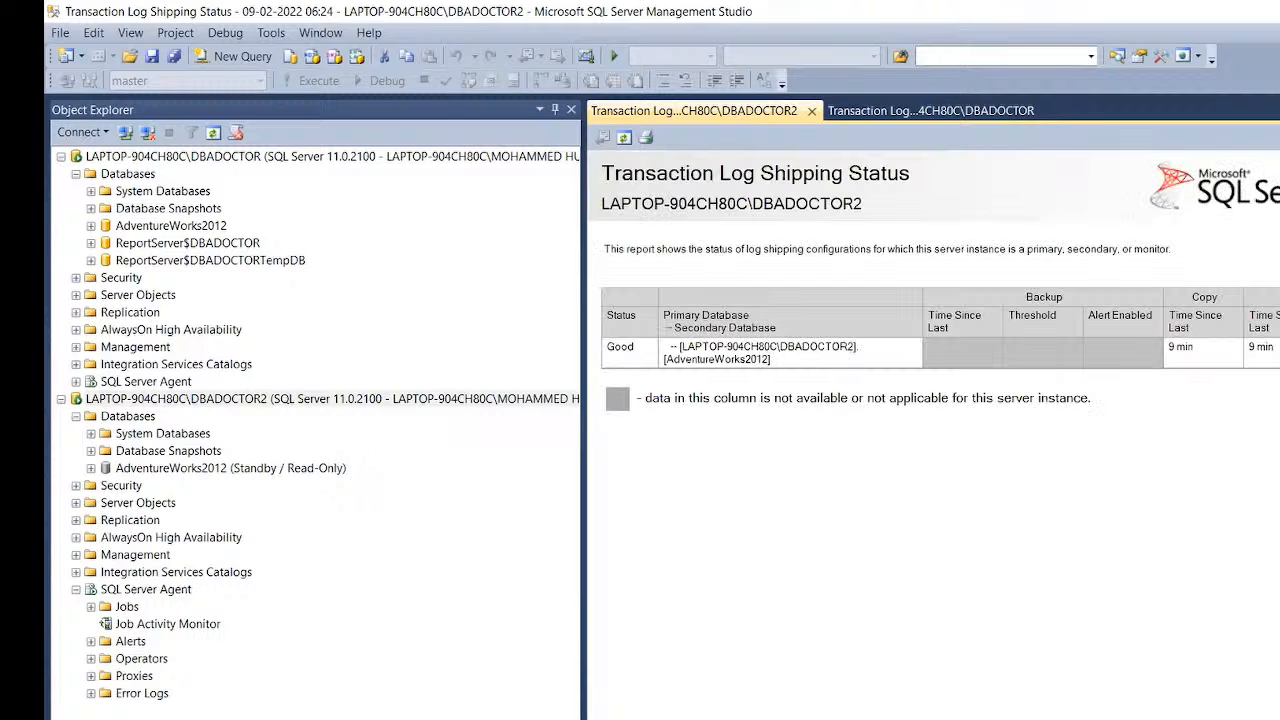
scroll(932, 330, right, 10)
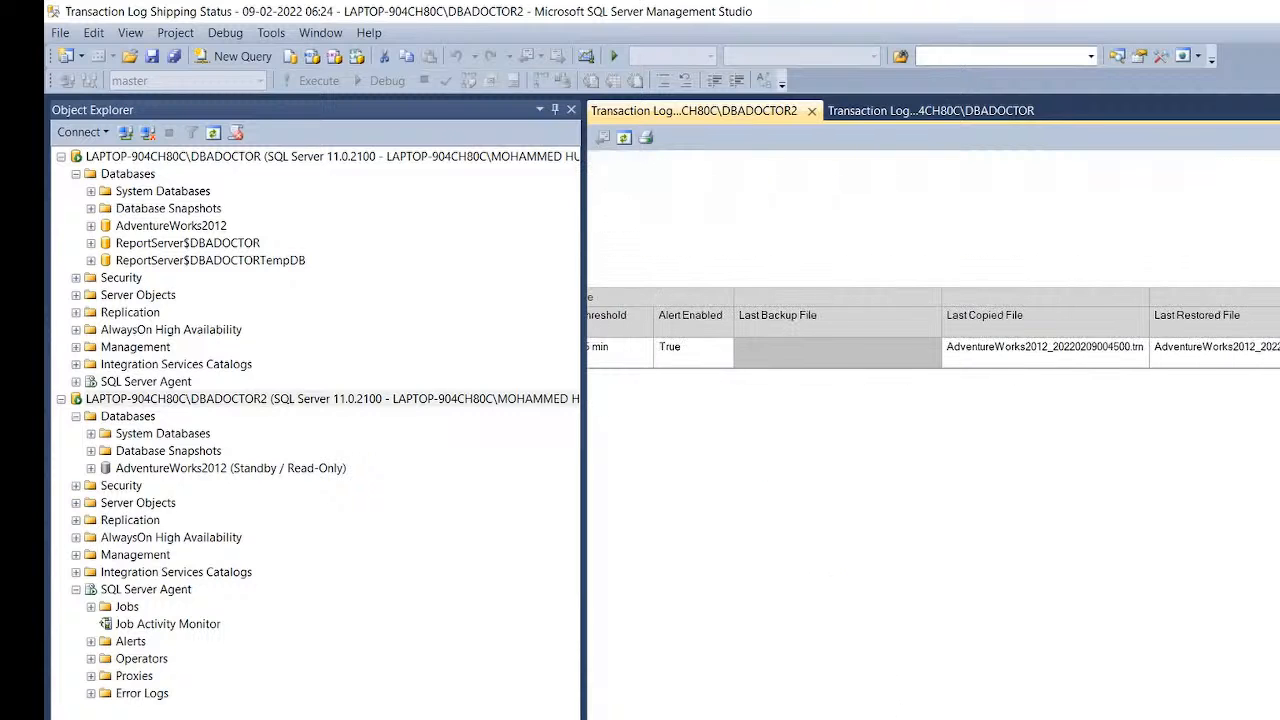
View the DBADOCTOR2 job activity enlarged and start the LSRestore log shipping job manually, dismissing its progress window
right_click(166, 628)
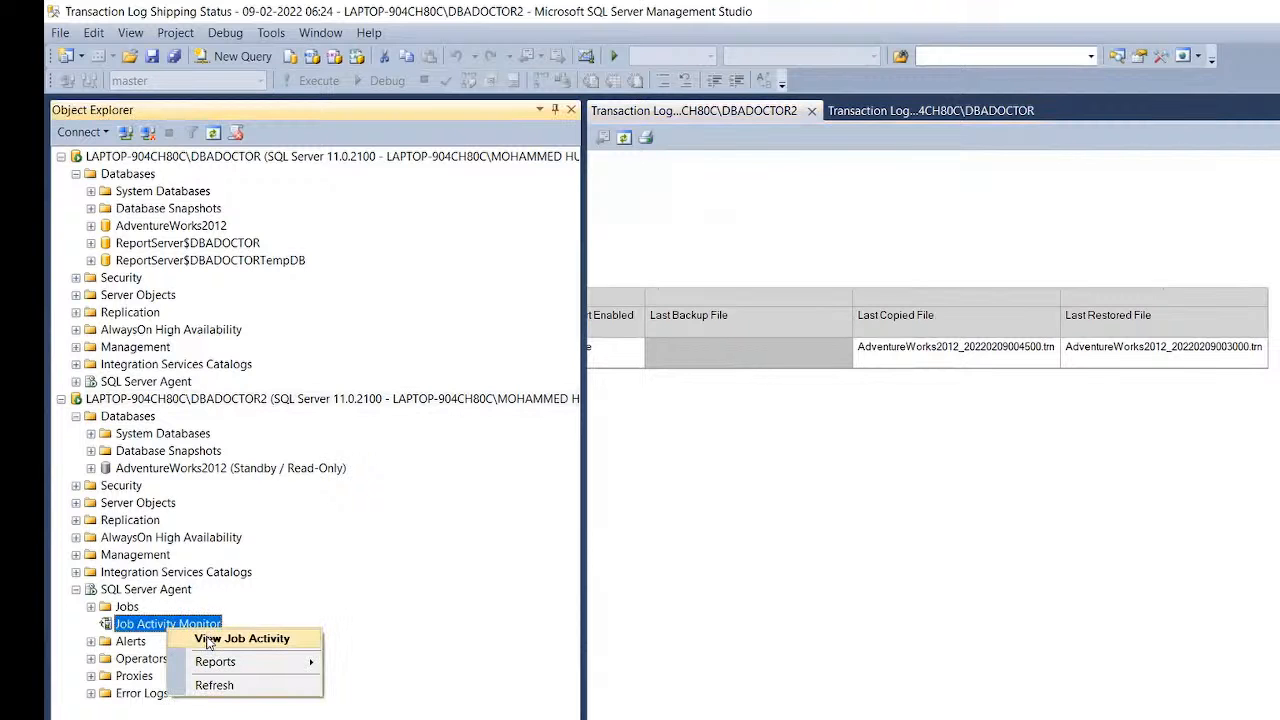
click(206, 639)
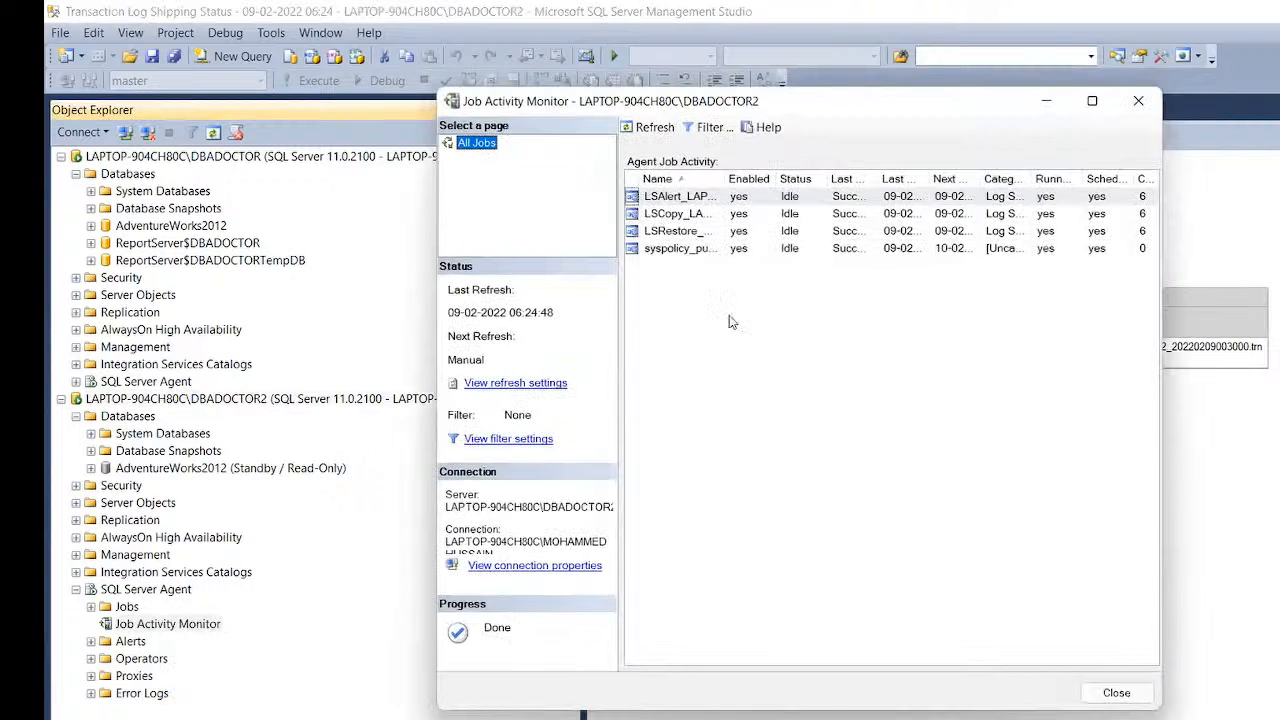
click(1092, 104)
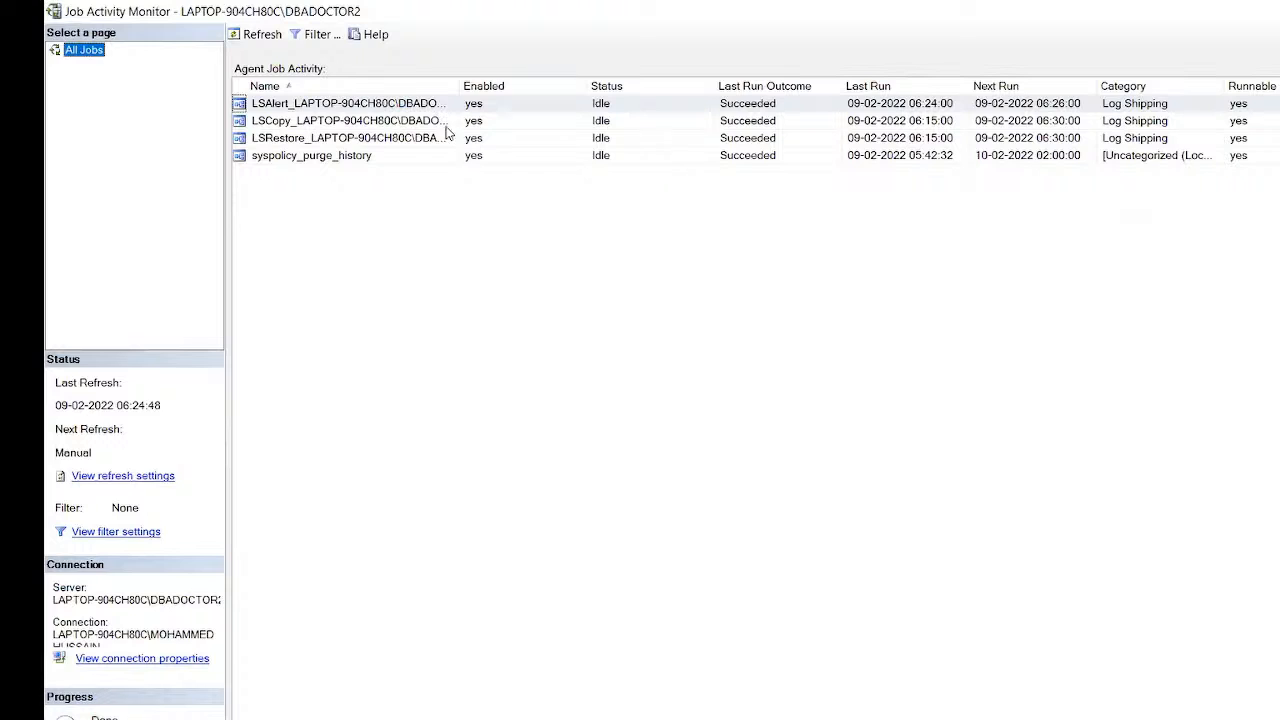
right_click(304, 140)
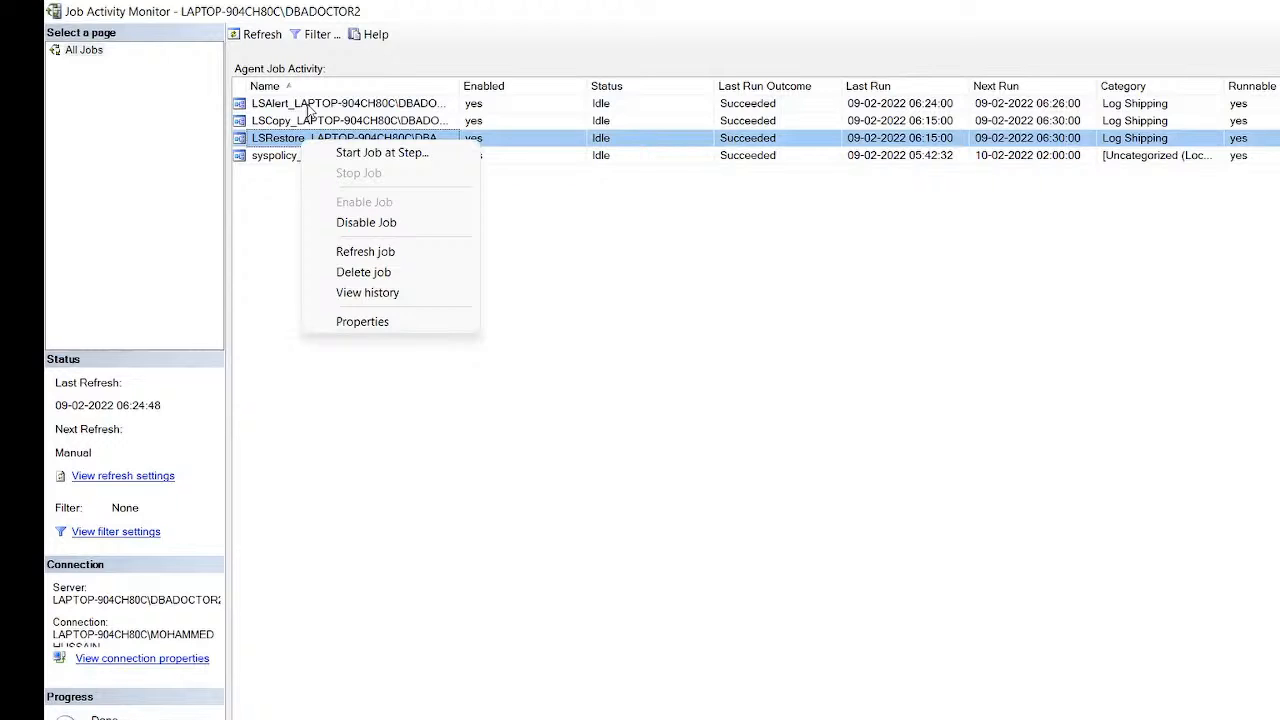
click(711, 217)
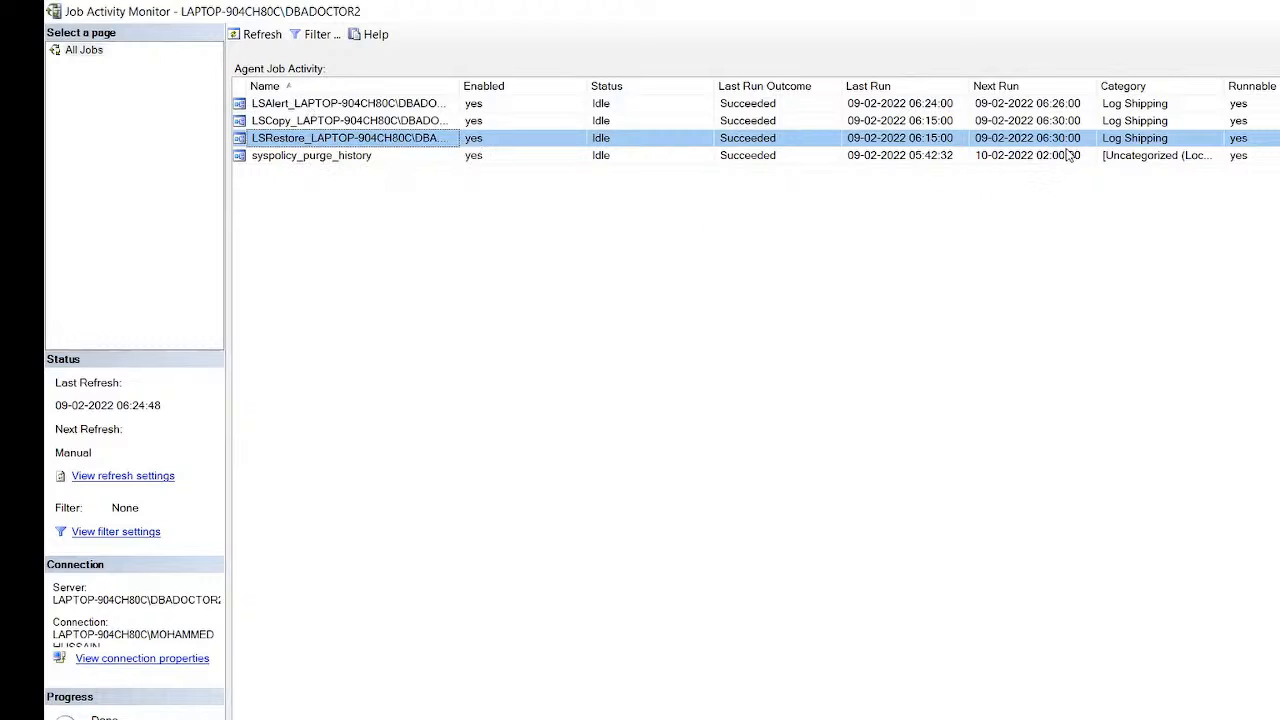
right_click(256, 143)
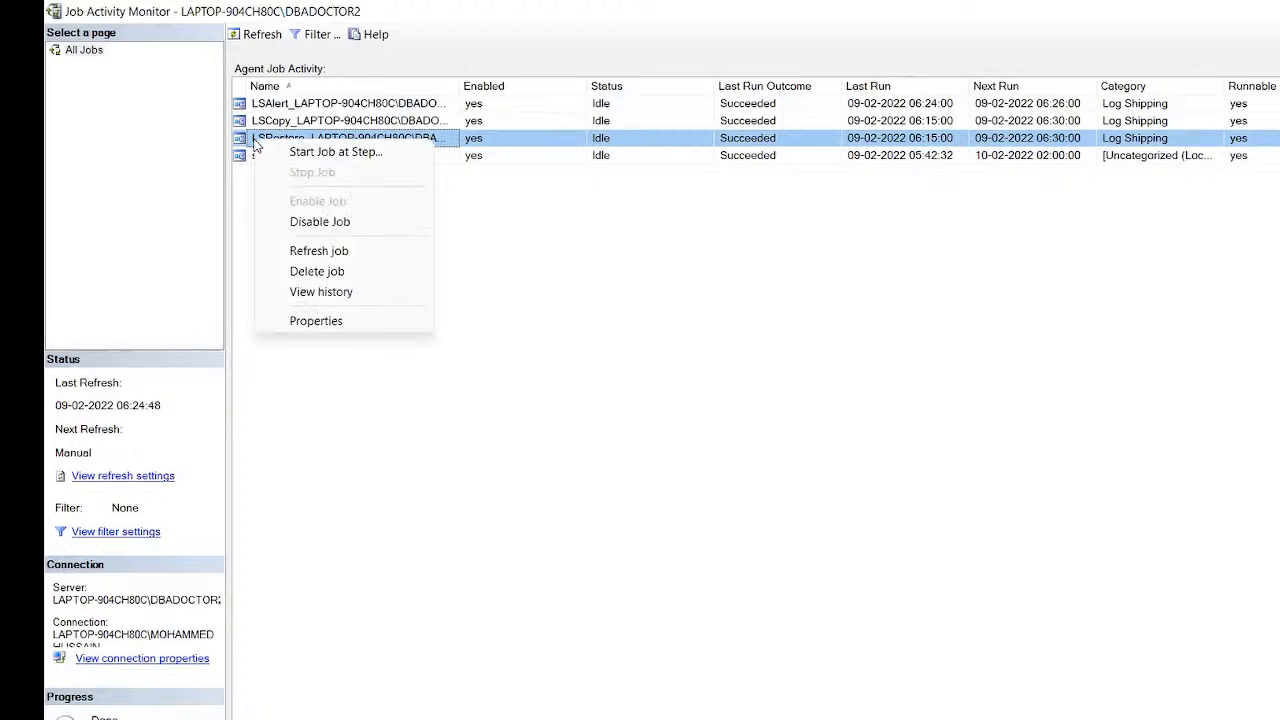
click(337, 156)
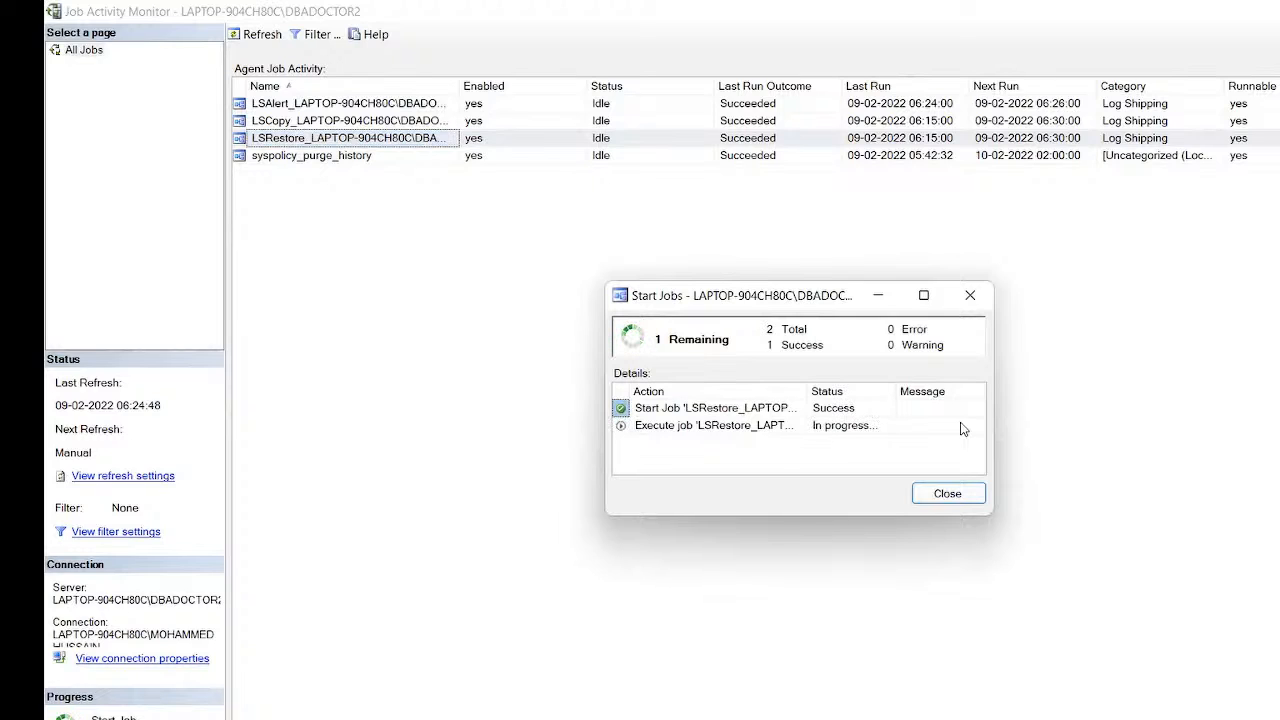
click(945, 492)
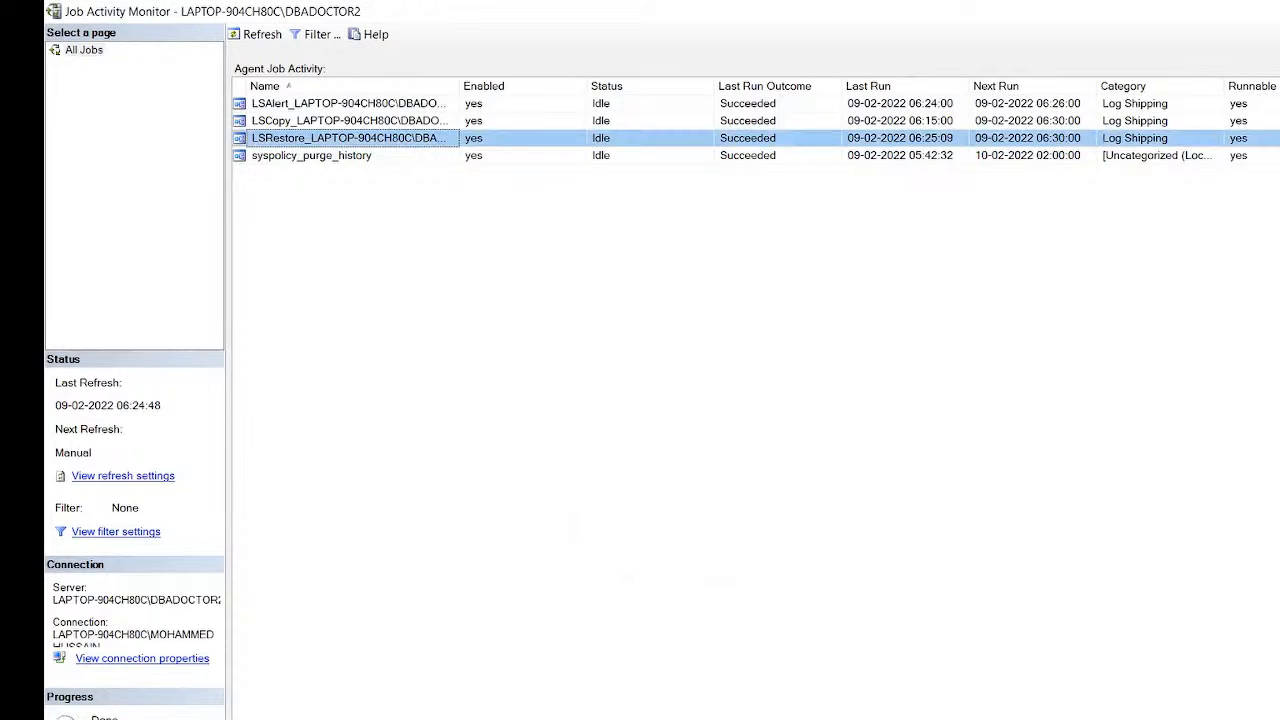
Review the LSCopy, LSRestore and LSAlert jobs in the job list, and close the Job Activity Monitor
click(350, 126)
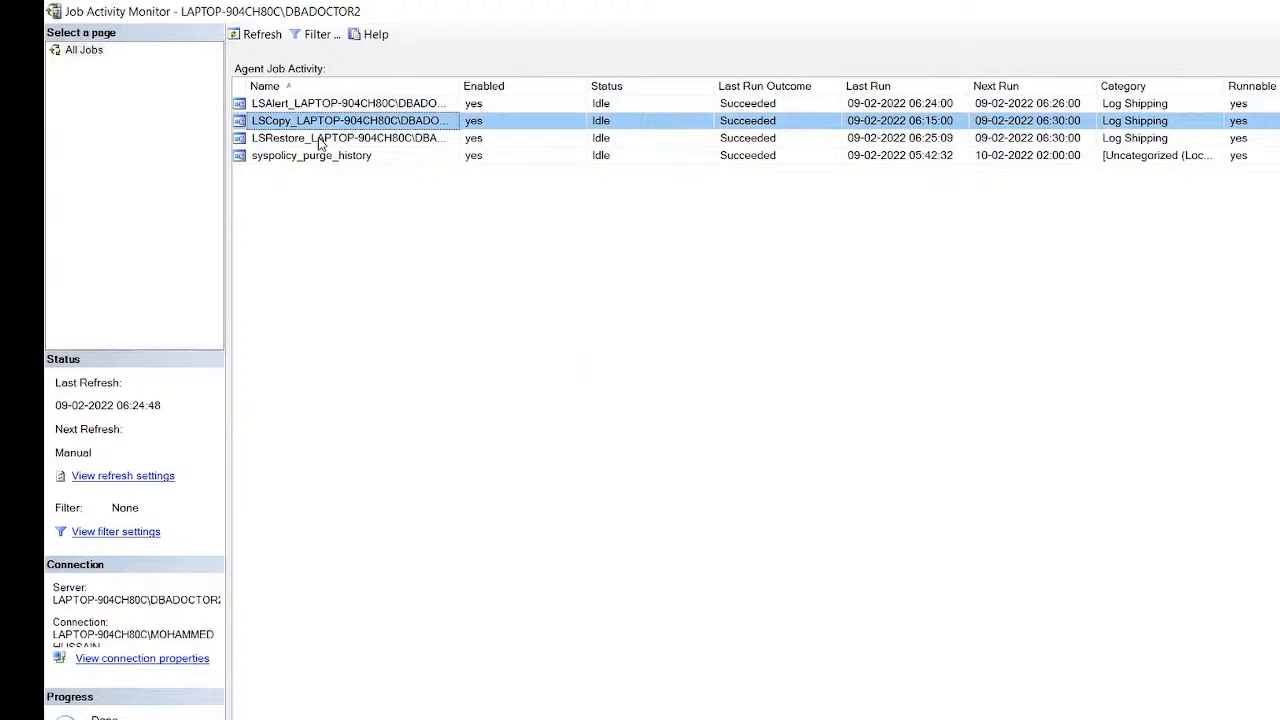
click(329, 142)
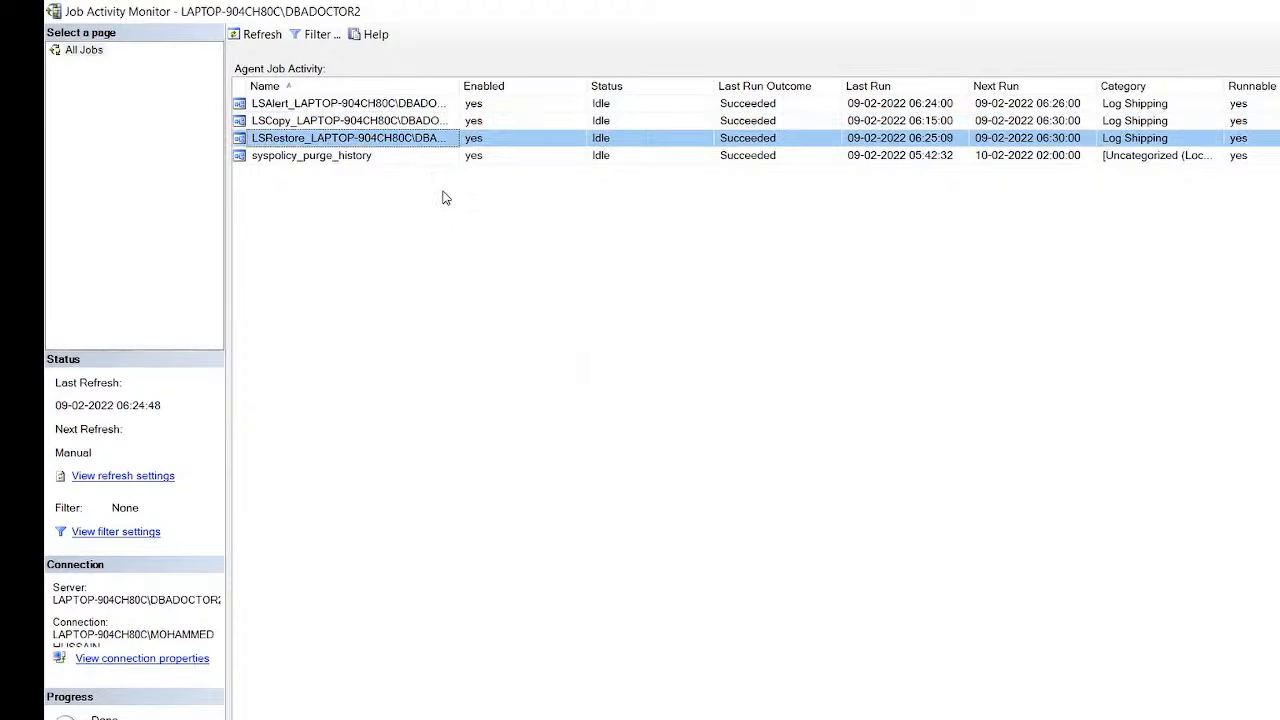
click(305, 106)
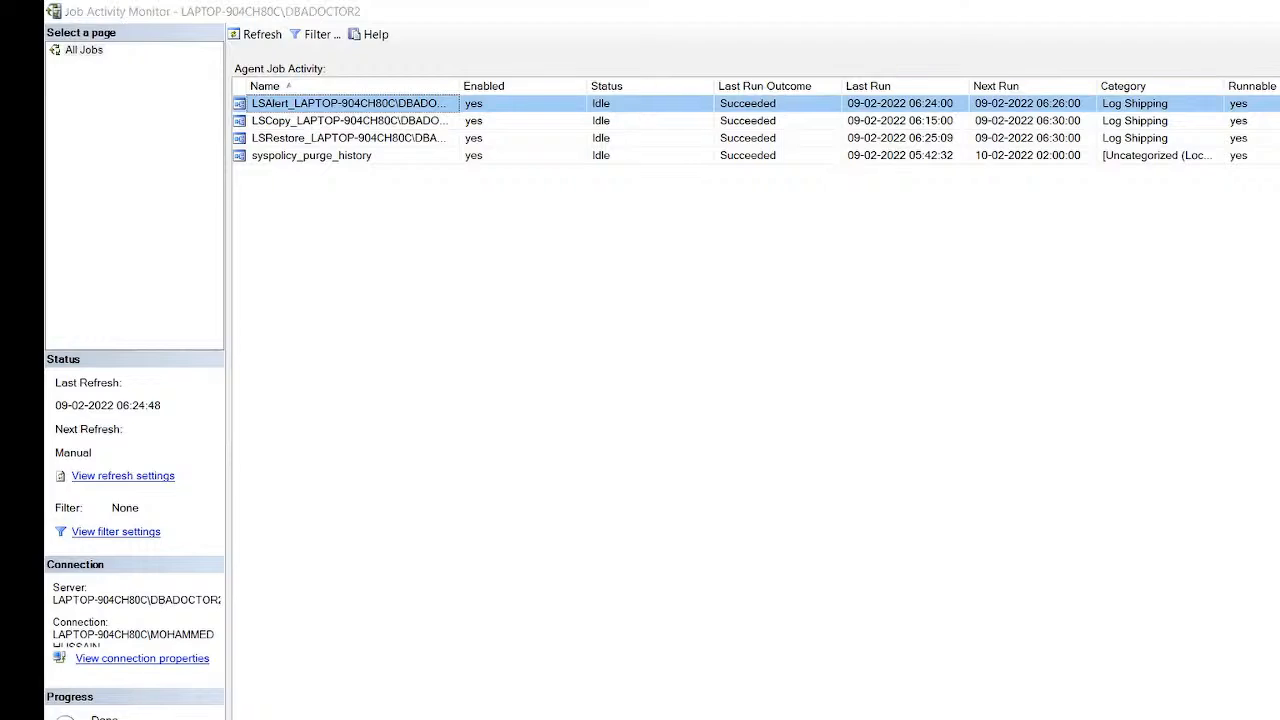
click(1278, 11)
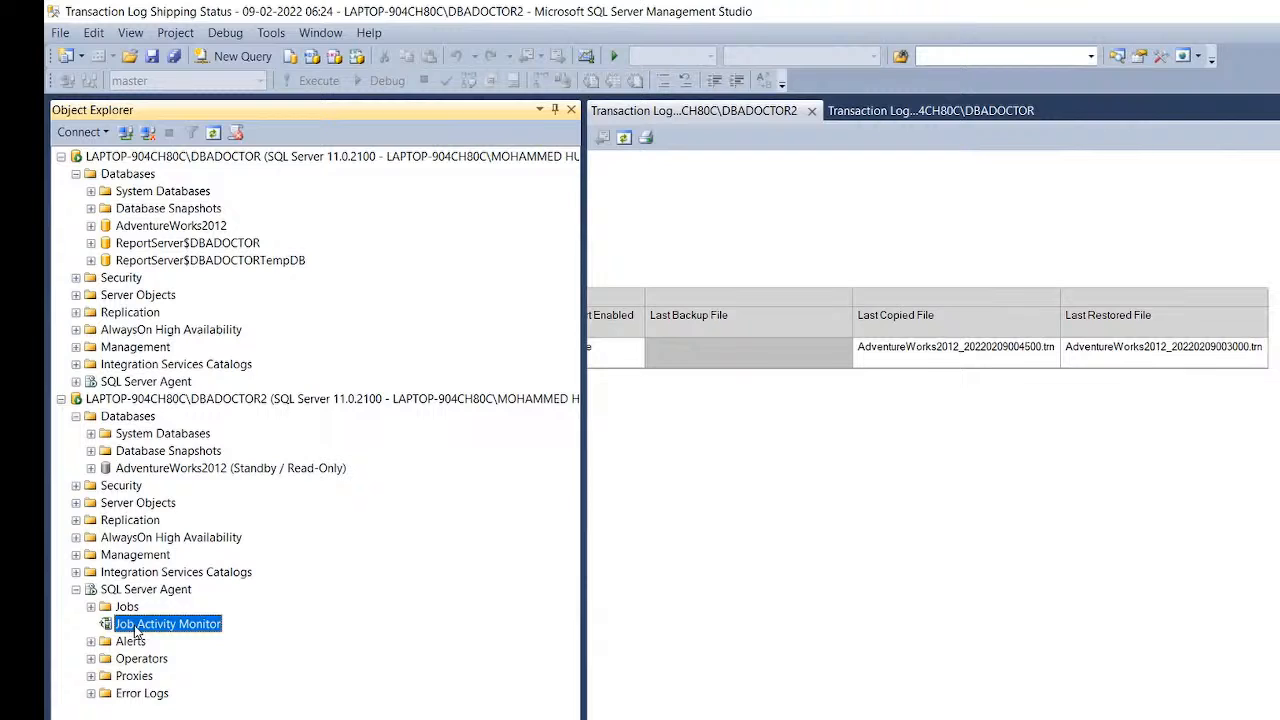
Refresh the DBADOCTOR2 log shipping report again and compare the last restored file with the last copied file
click(1009, 244)
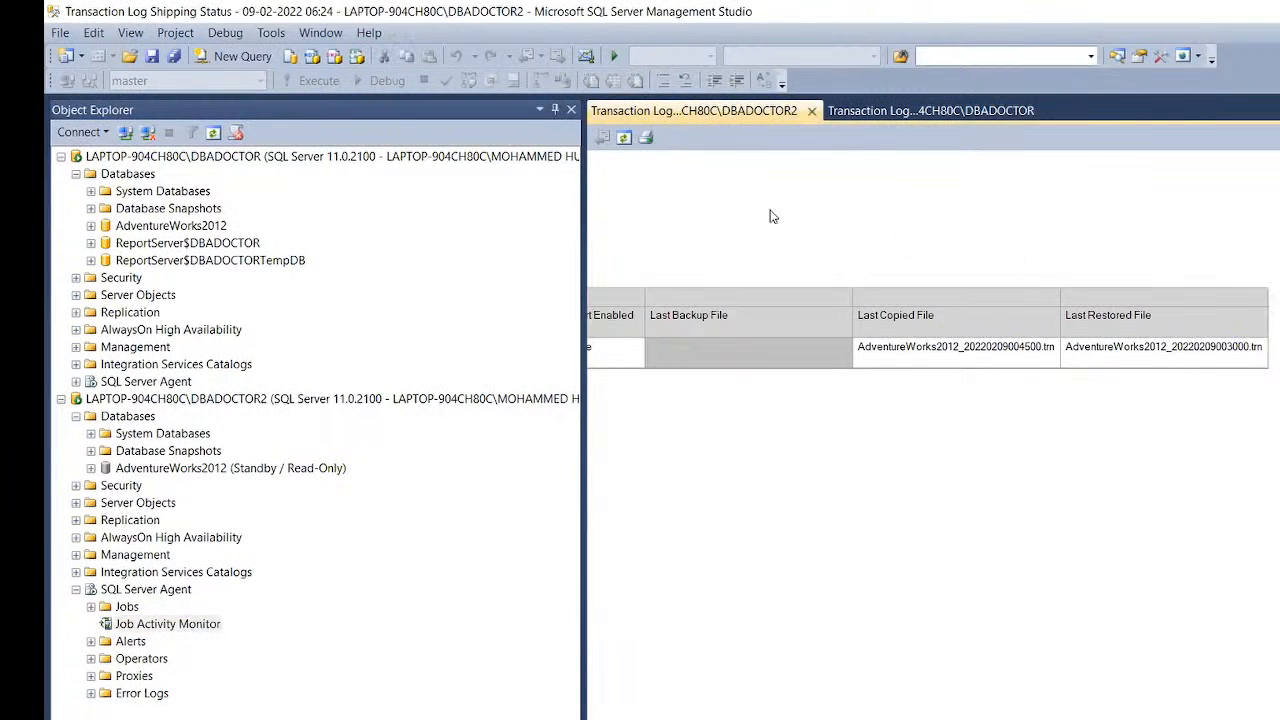
click(623, 138)
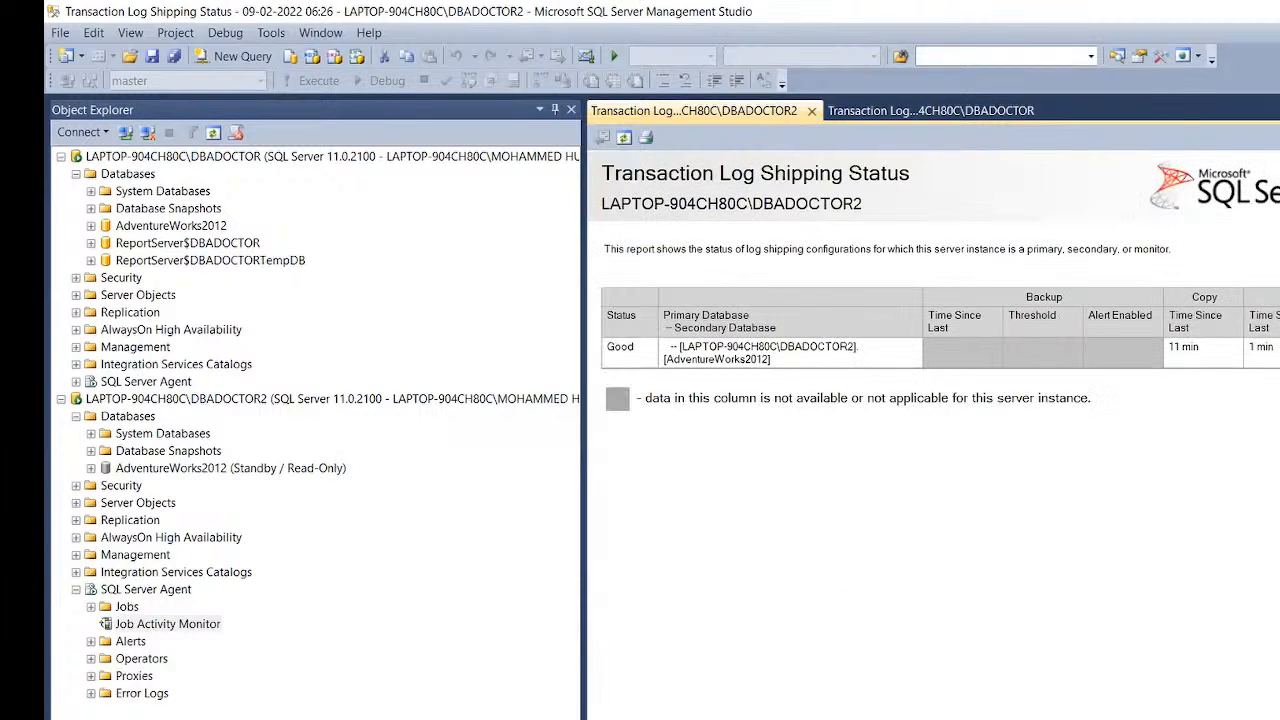
scroll(933, 430, right, 9)
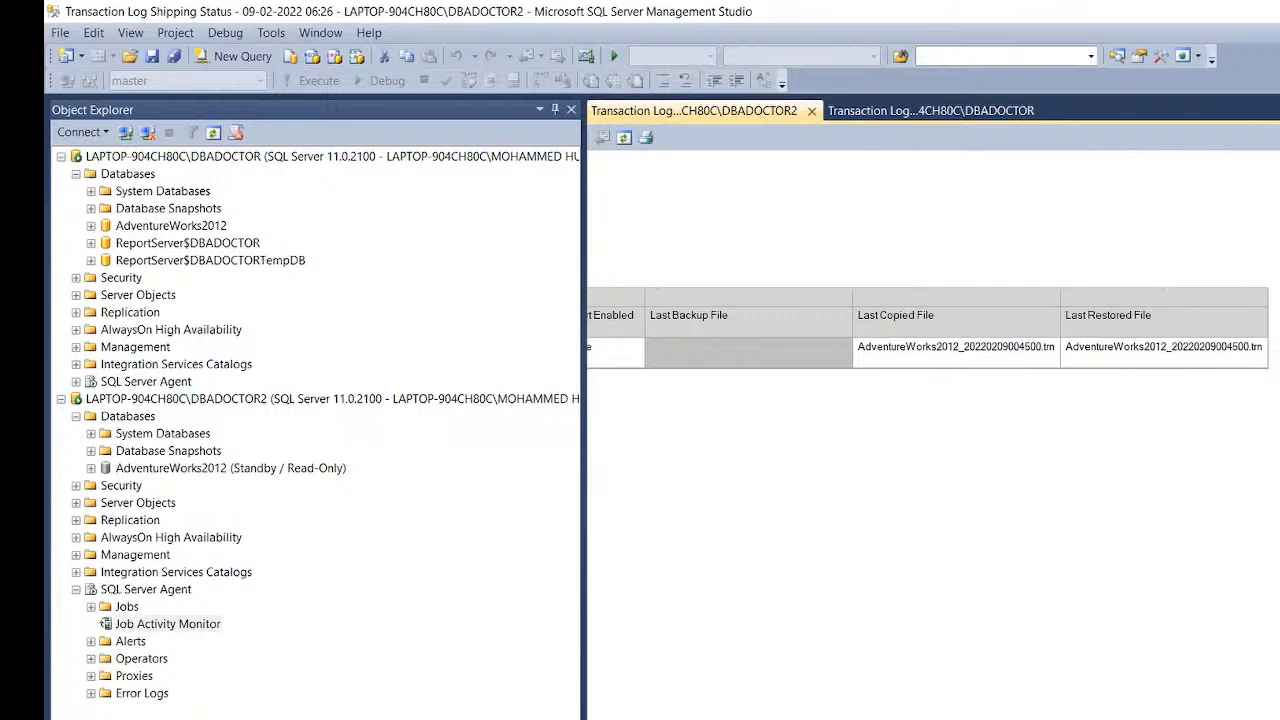
Switch to File Explorer, open New Volume (D:), and locate the log shipping folders sharedfile and Sharedsecondary2
click(775, 719)
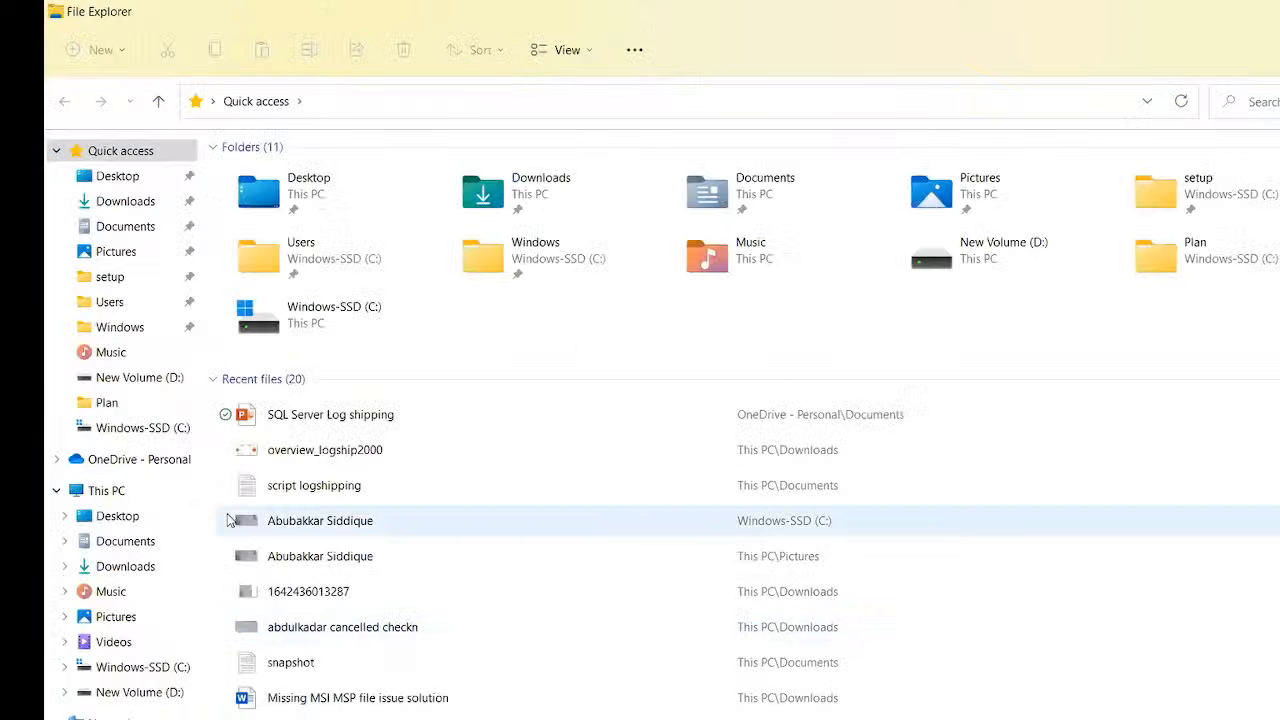
click(118, 430)
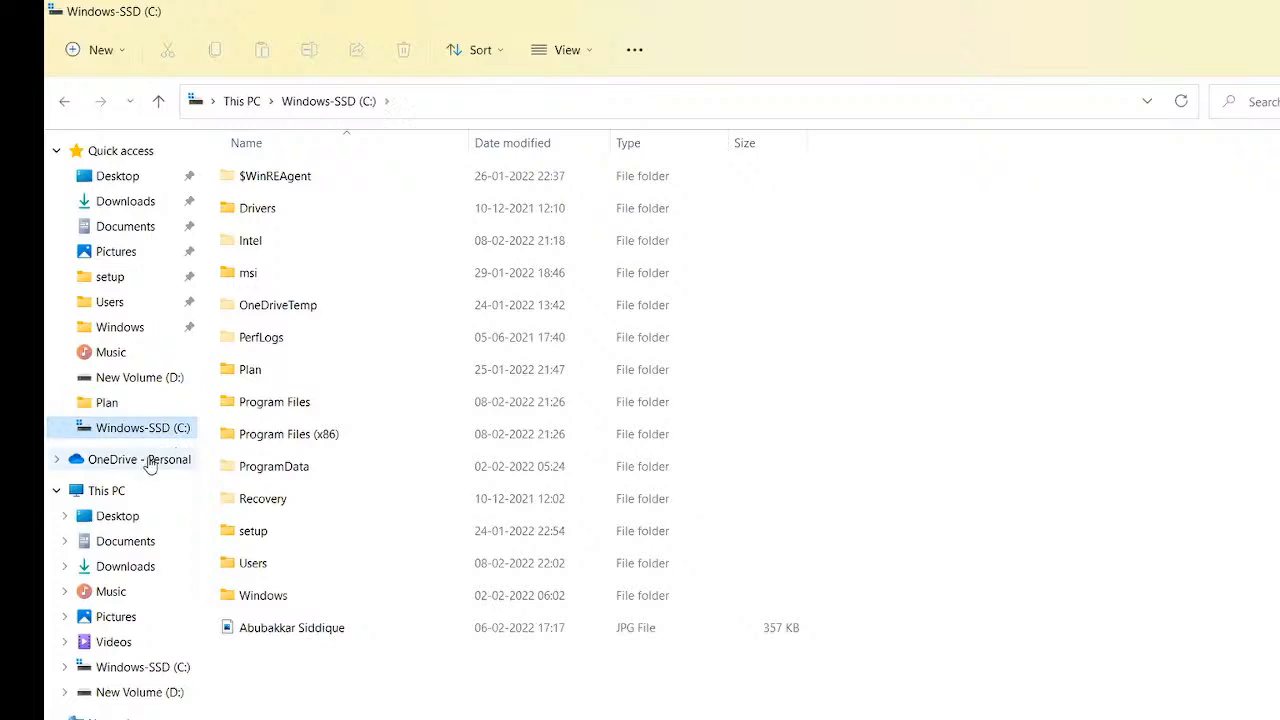
click(116, 382)
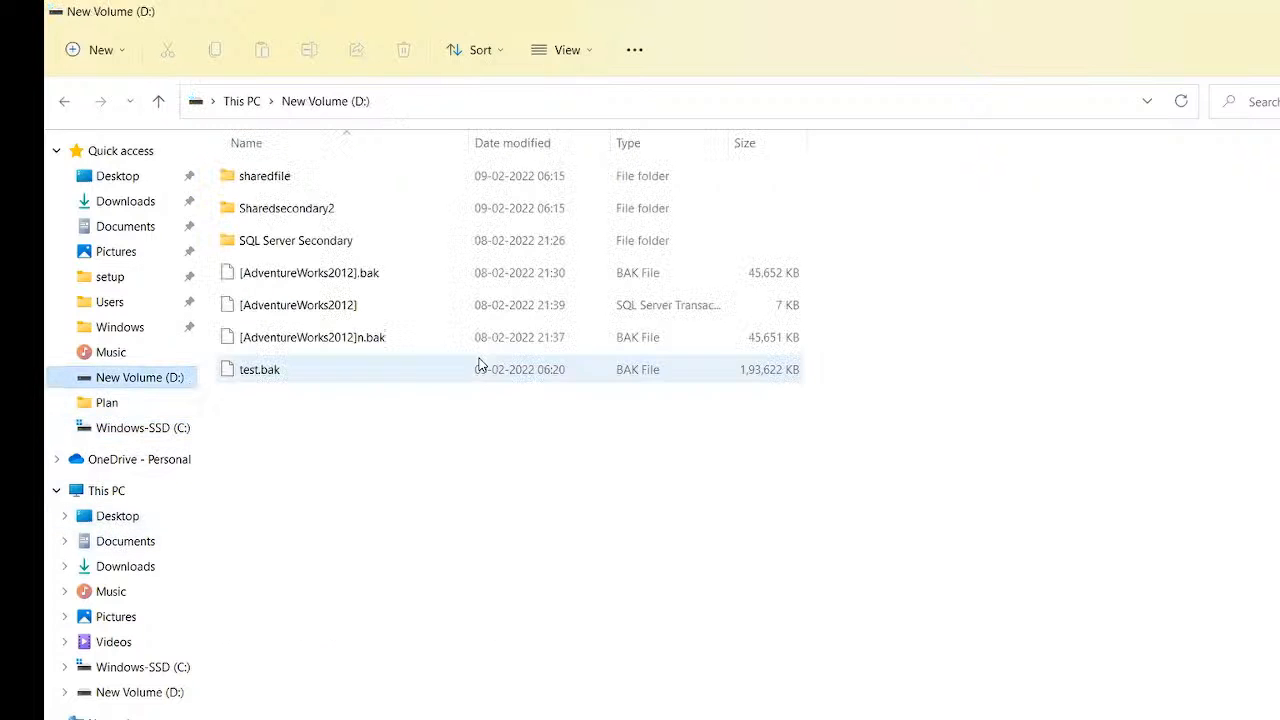
click(273, 185)
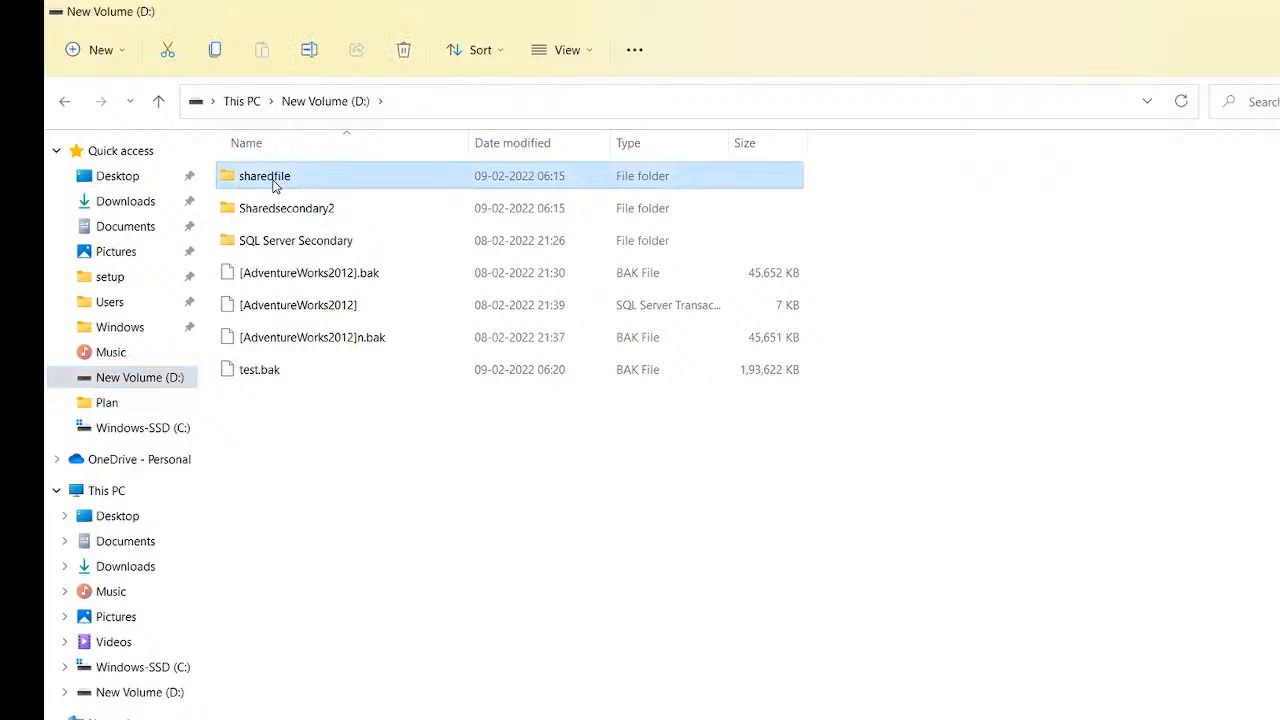
click(308, 218)
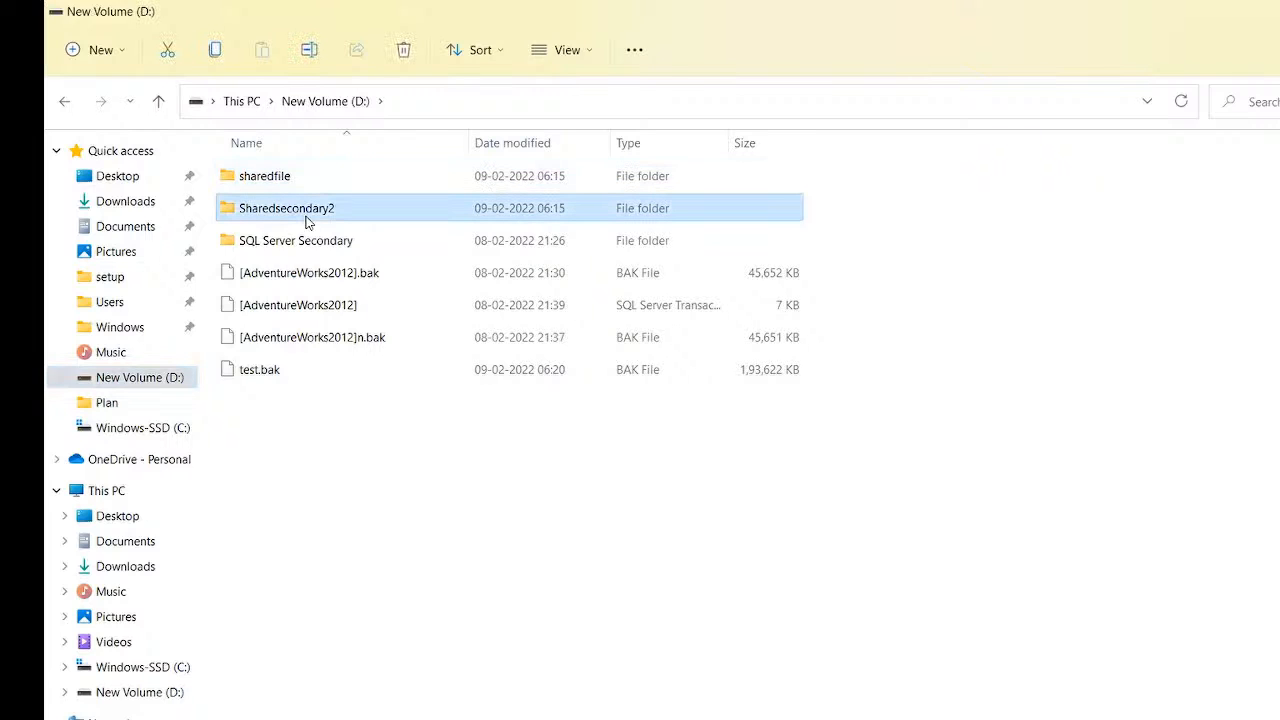
click(254, 176)
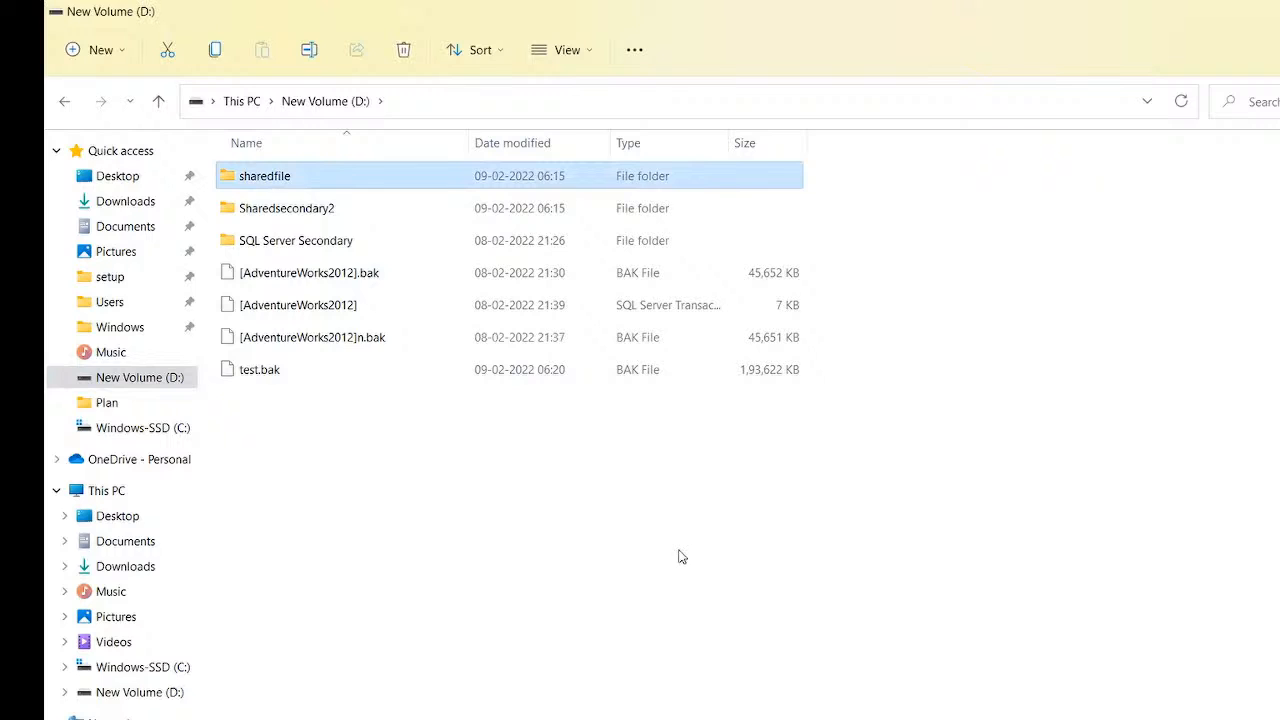
click(517, 508)
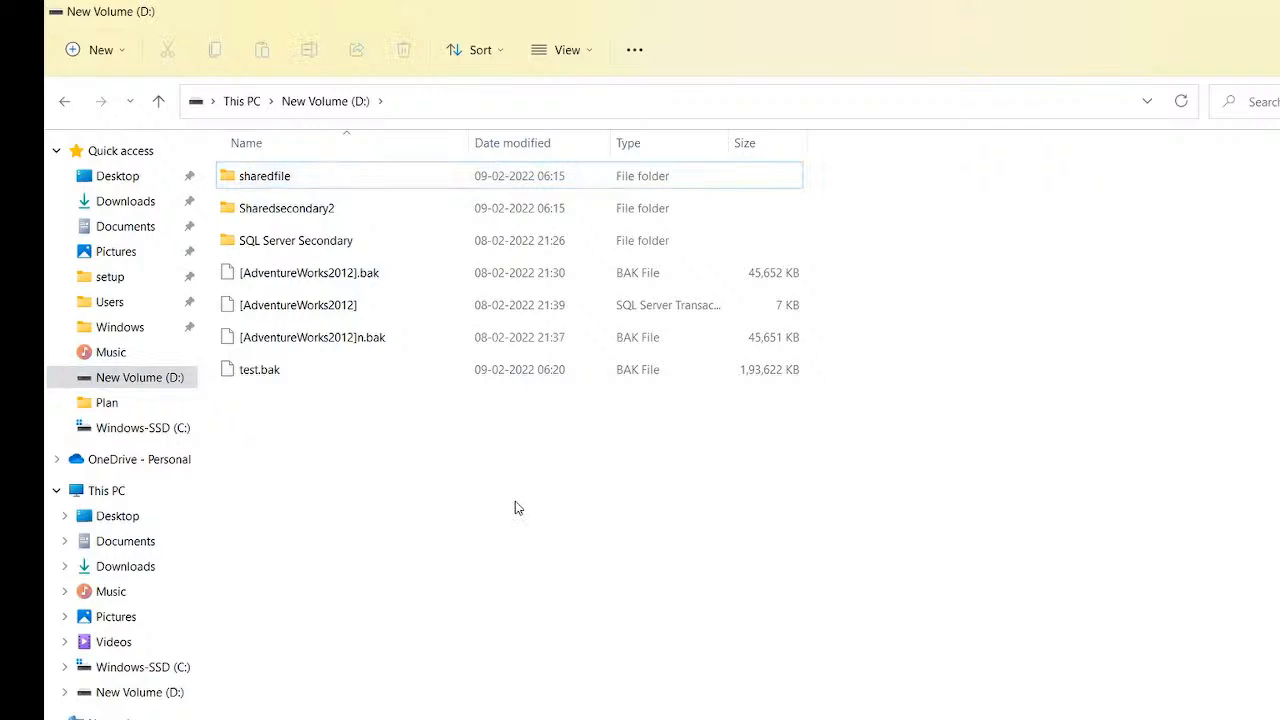
click(303, 186)
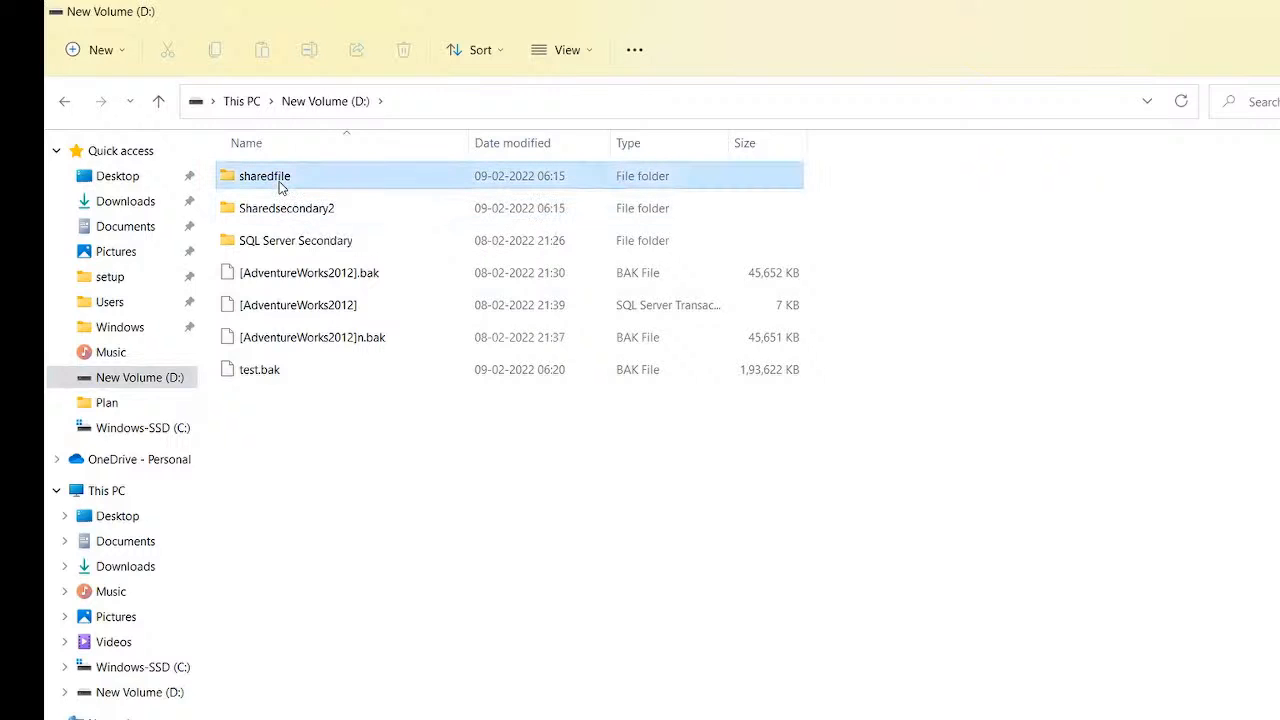
ctrl+click(313, 216)
click(313, 216)
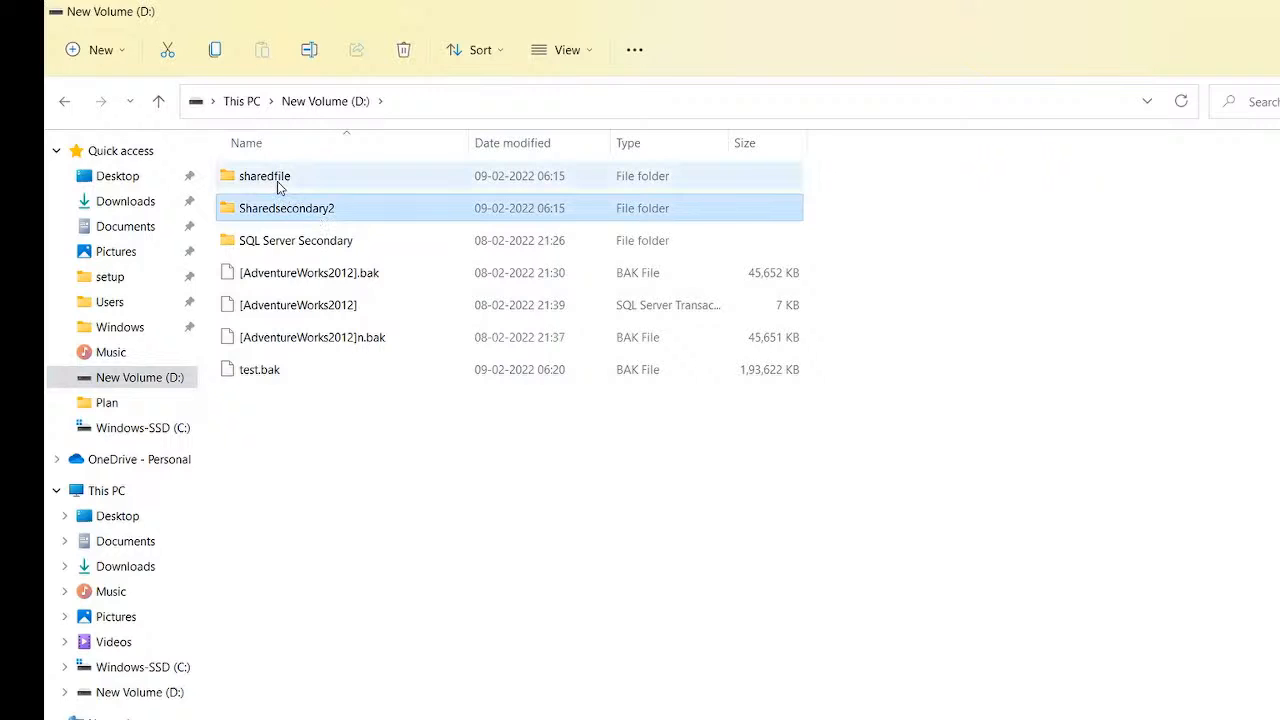
Copy the network path of the sharedfile folder from its sharing properties and close the properties
click(277, 181)
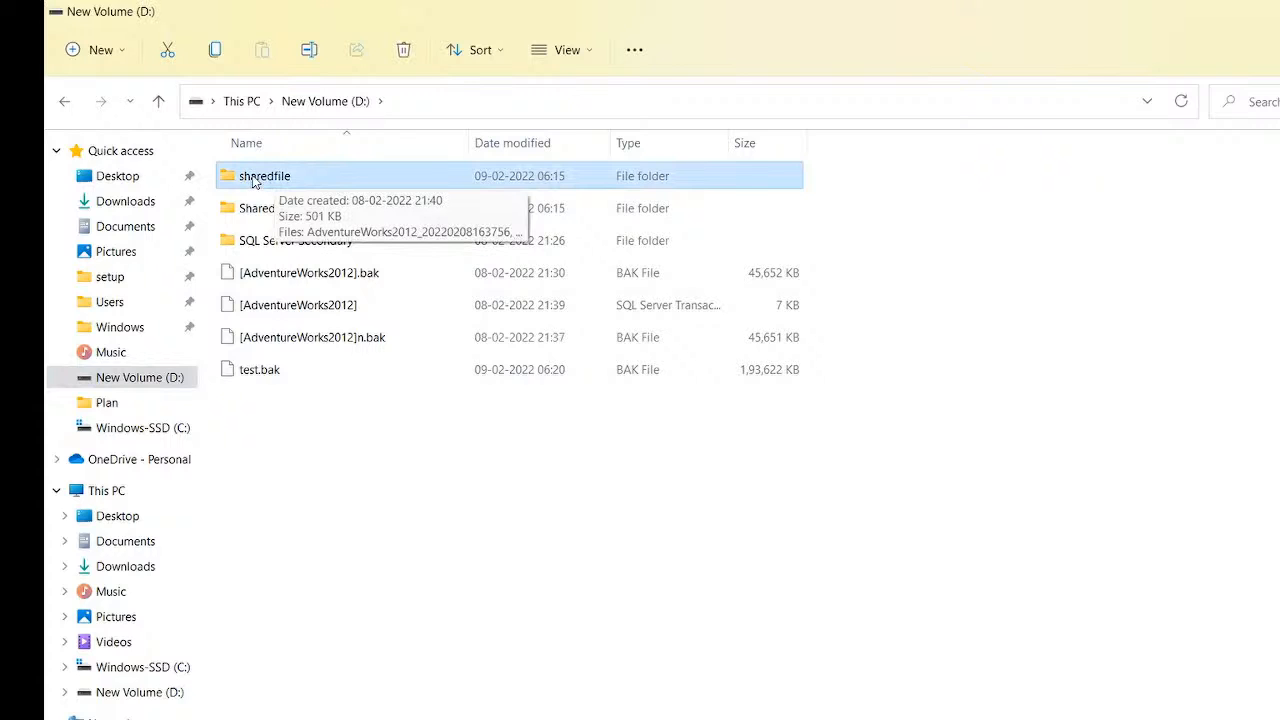
right_click(254, 181)
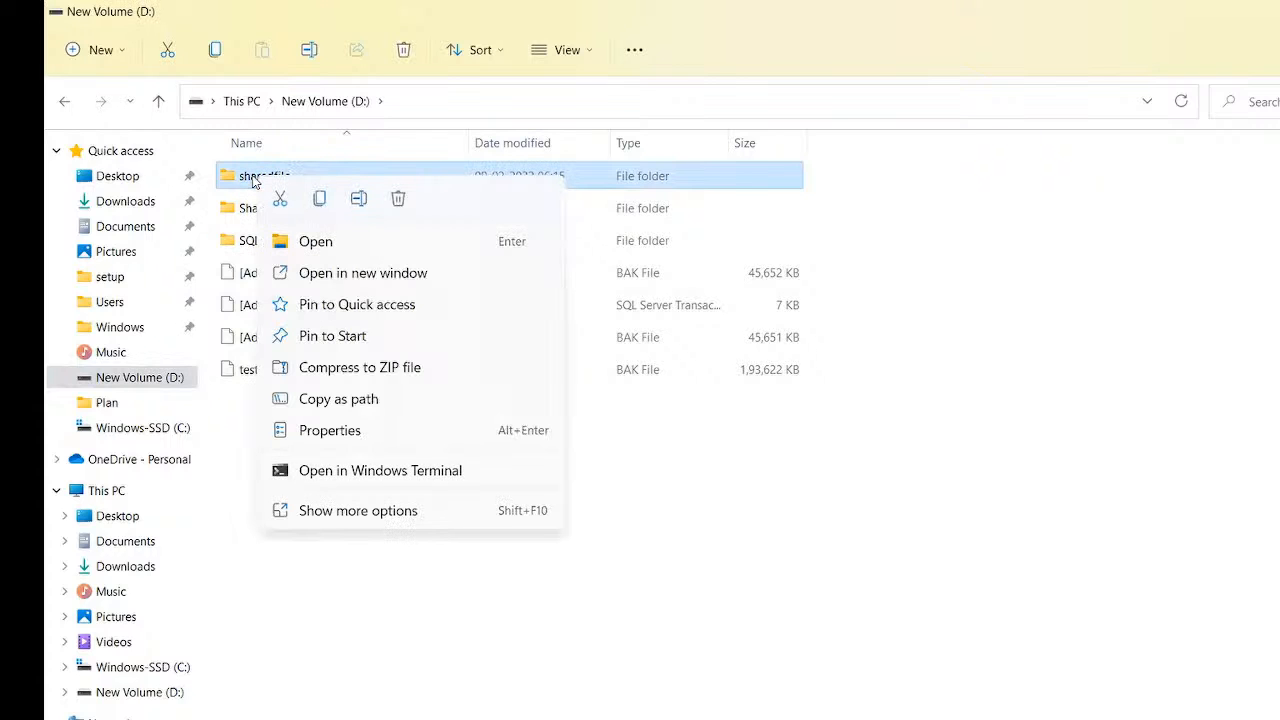
click(335, 428)
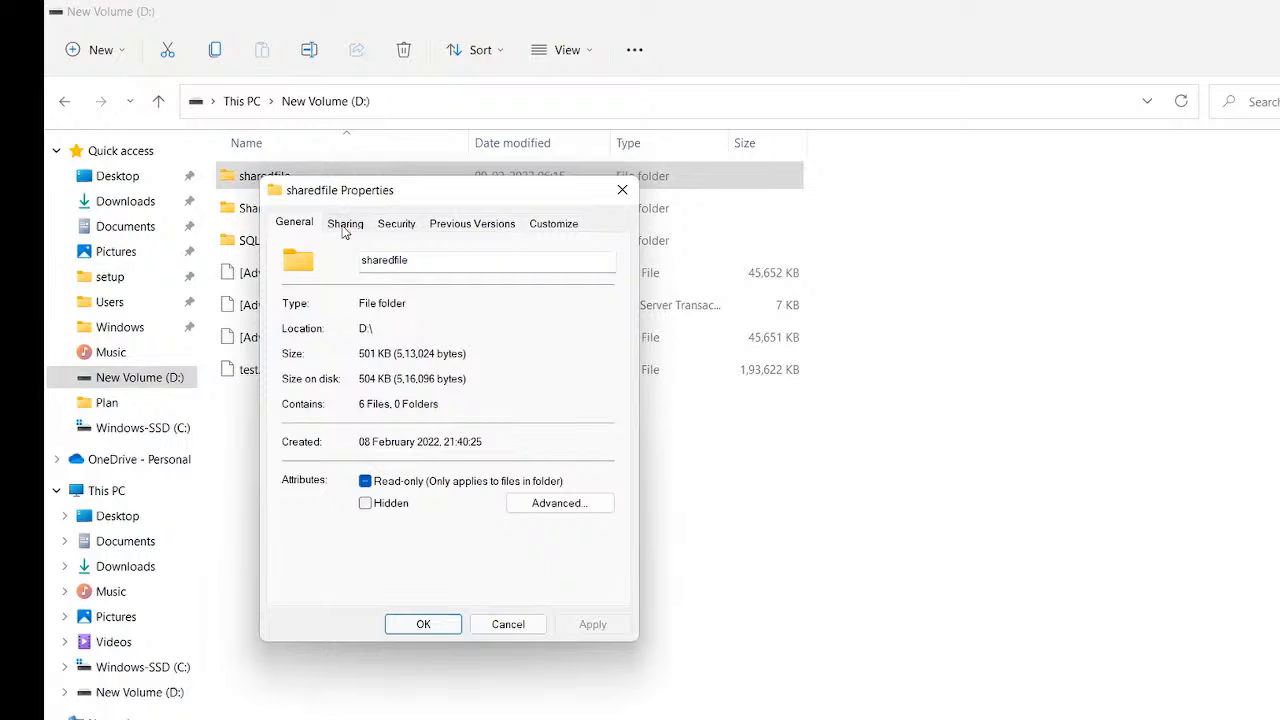
click(343, 226)
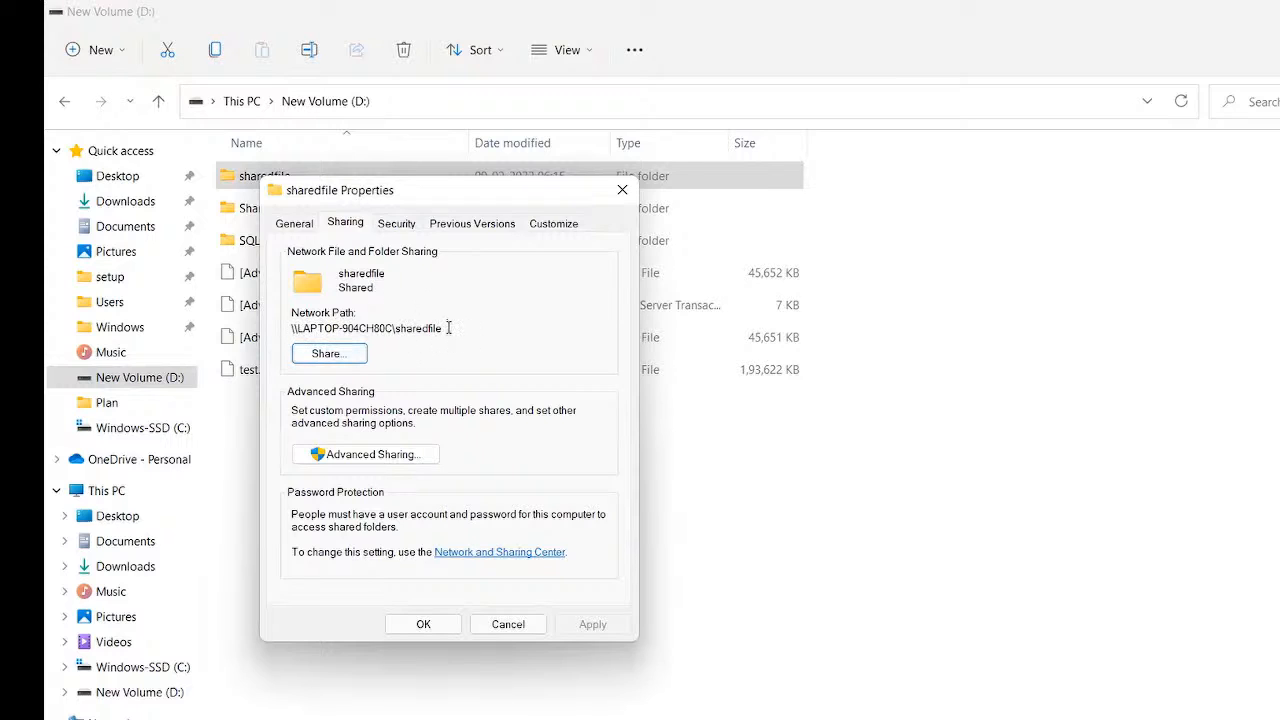
drag(448, 328, 290, 332)
key(ctrl+c)
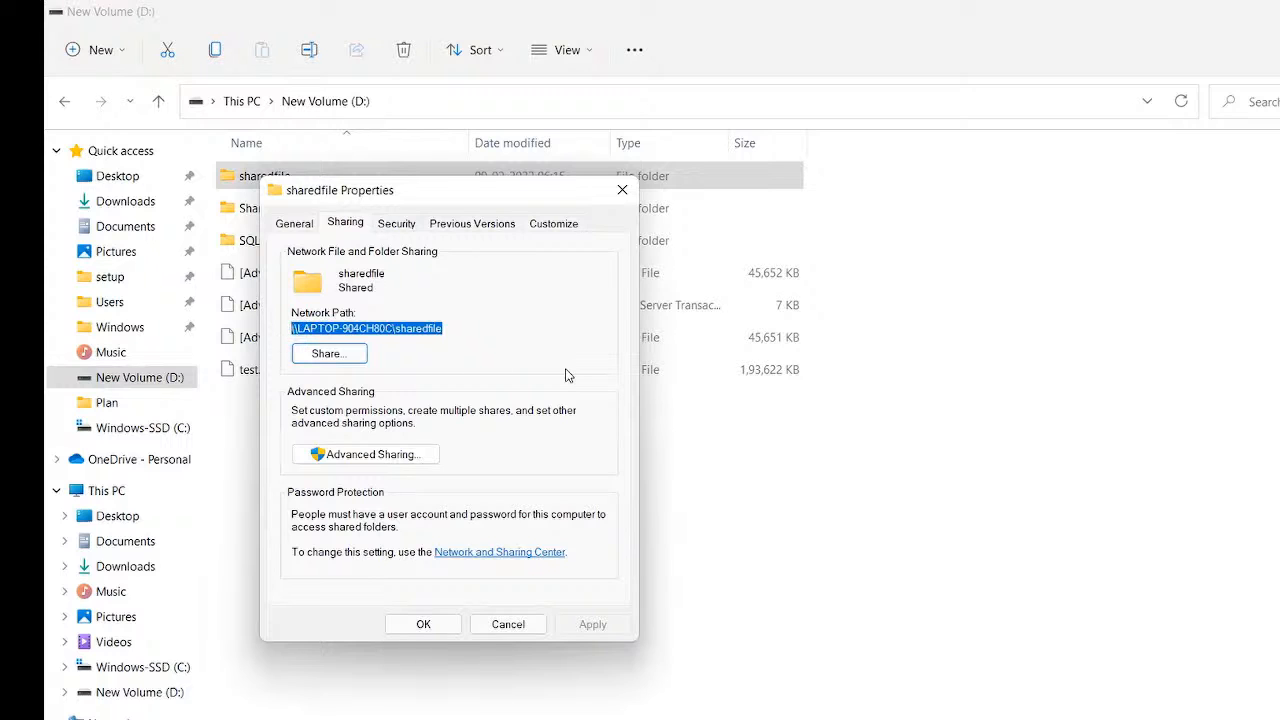
click(622, 189)
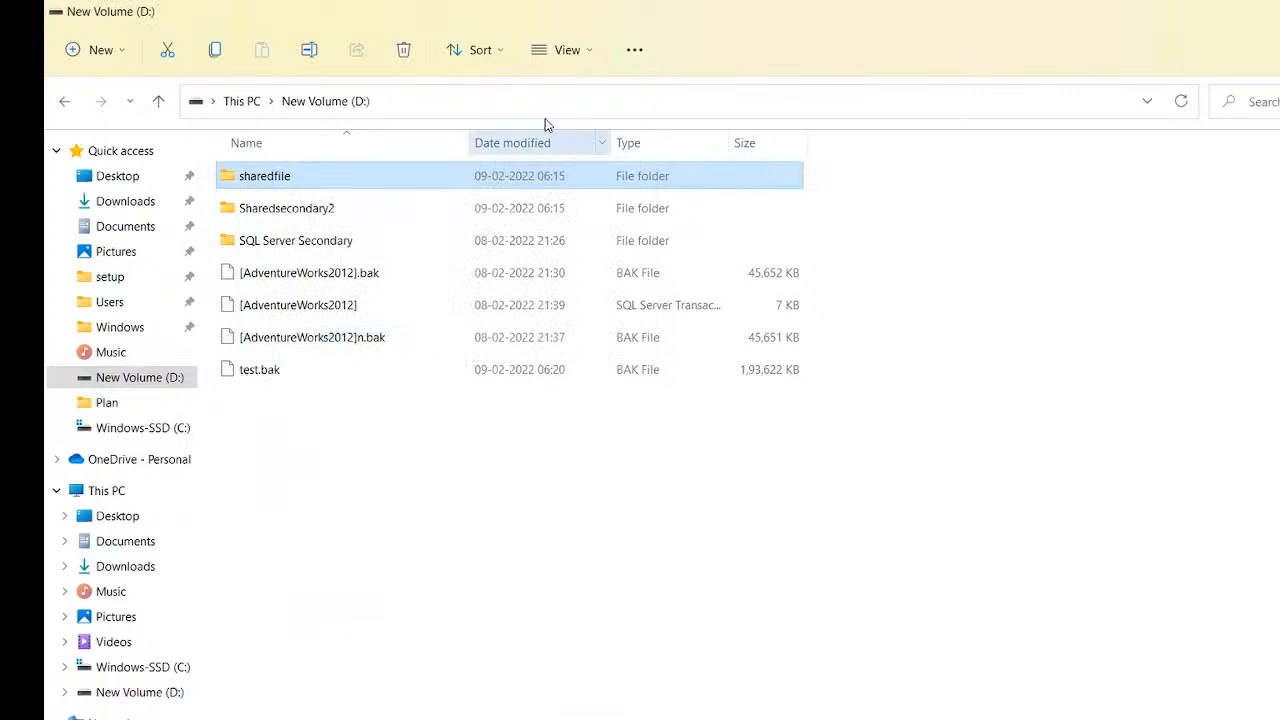
Open the shared folder through its network path \\LAPTOP-904CH80C\sharedfile to list the transaction log backups
click(538, 104)
key(ctrl+v)
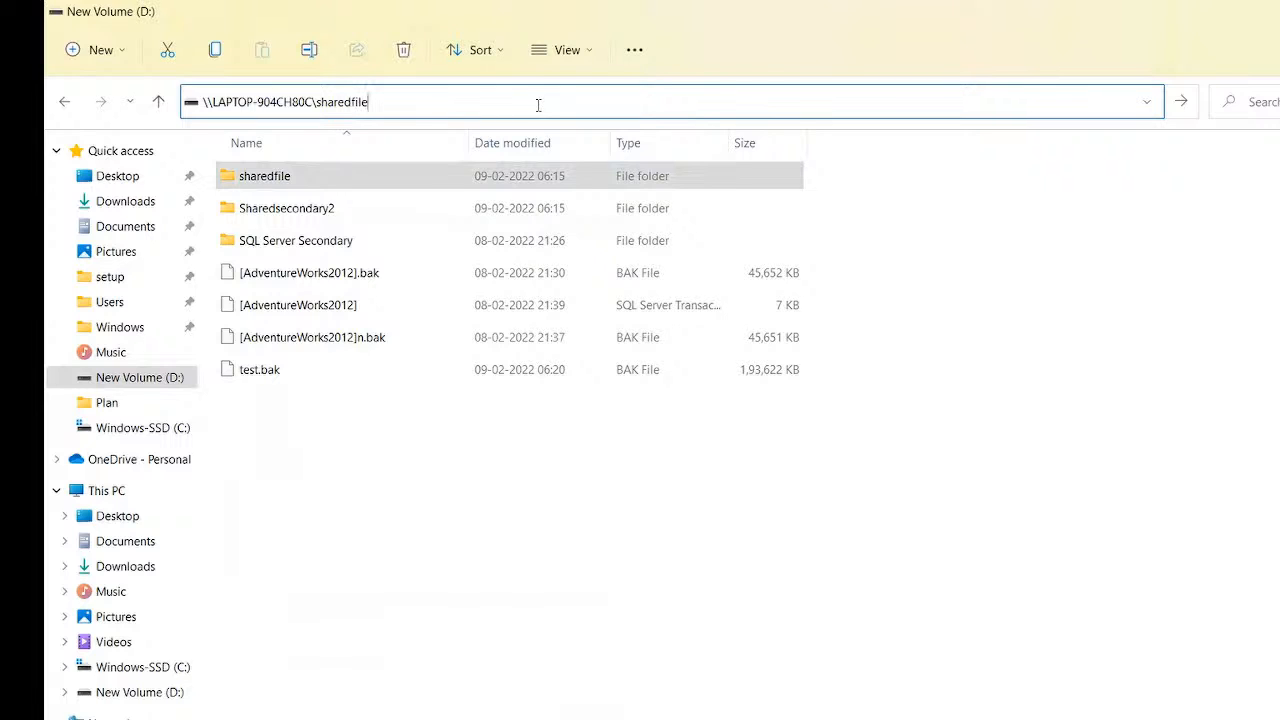
key(Return)
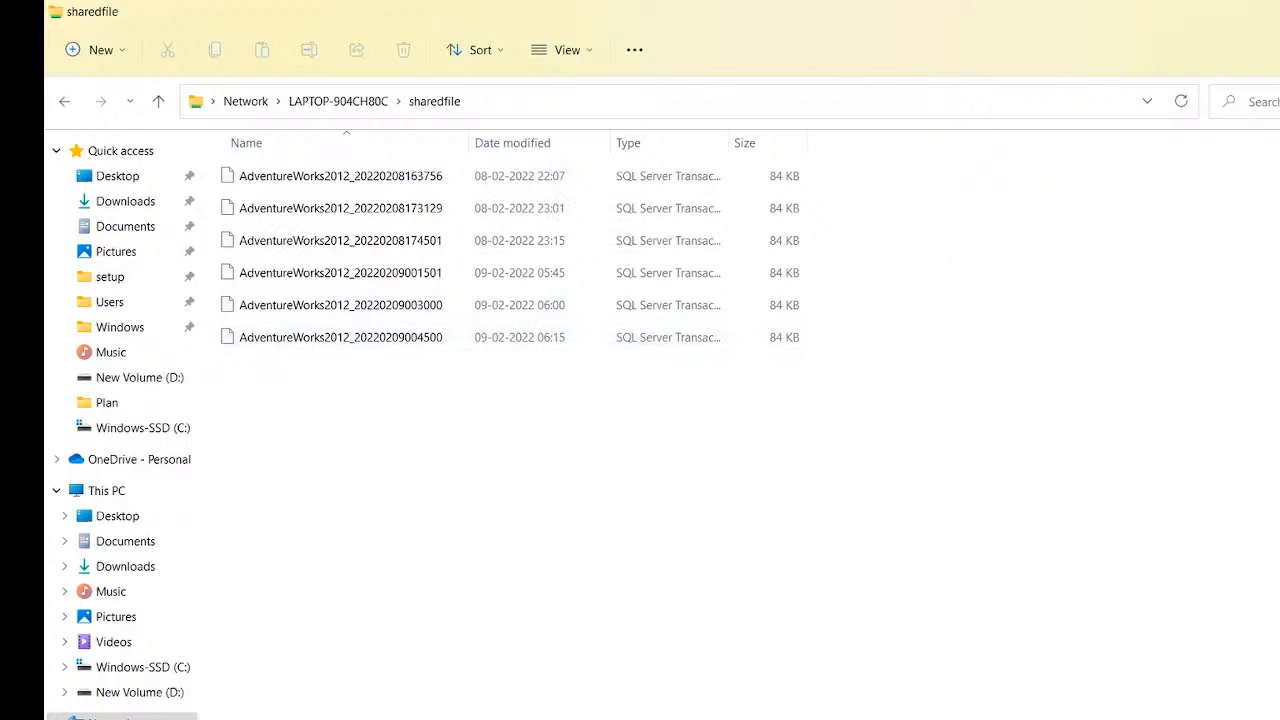
Open a new File Explorer window and show the contents of New Volume (D:)
key(alt+Tab)
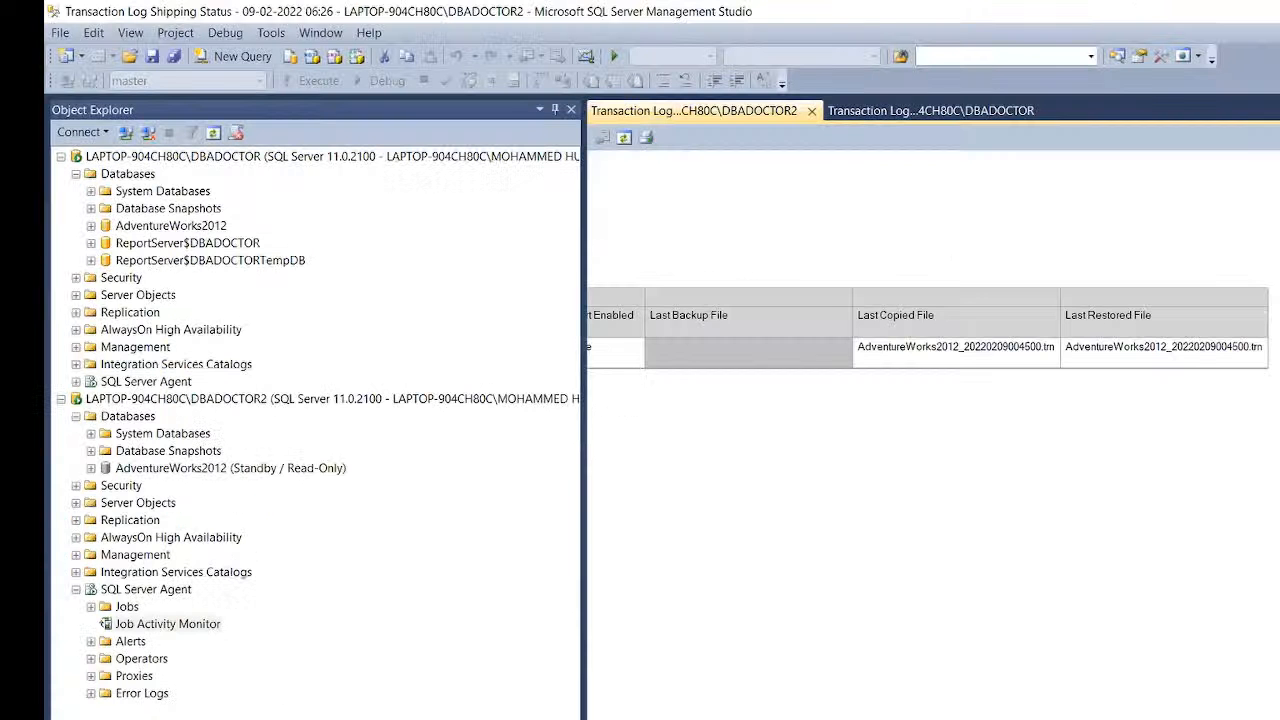
key(super+e)
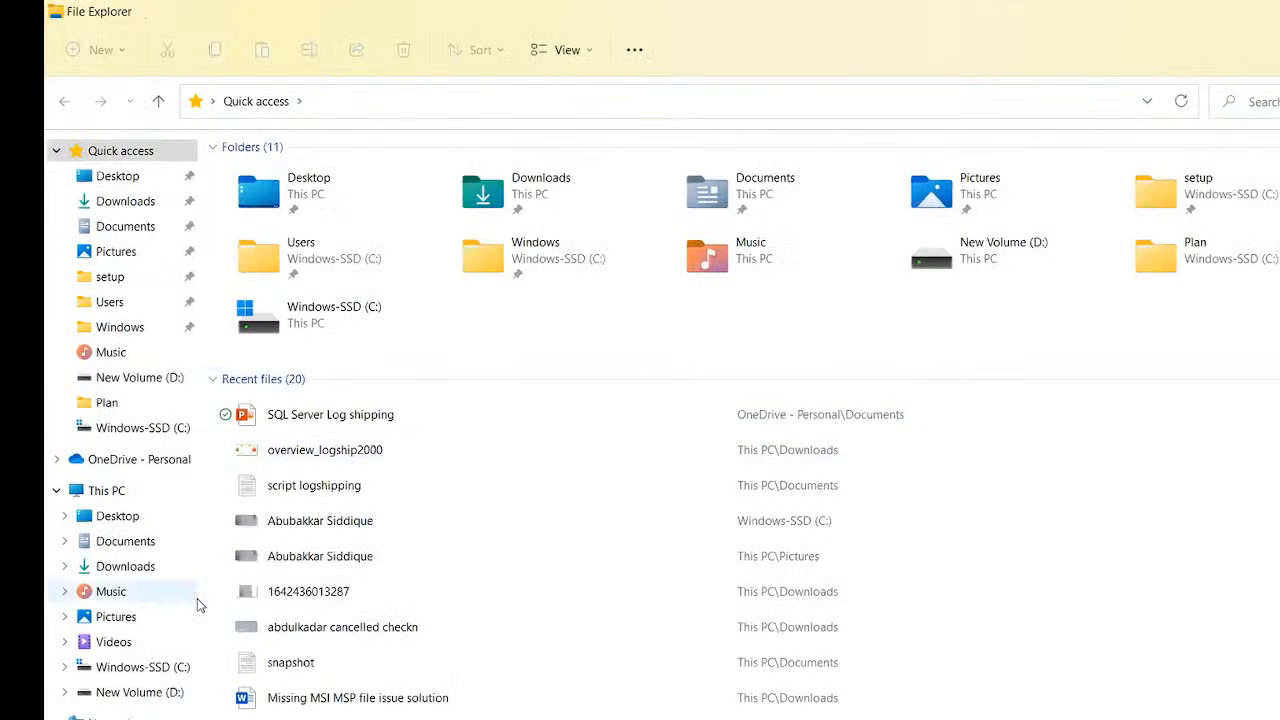
click(177, 691)
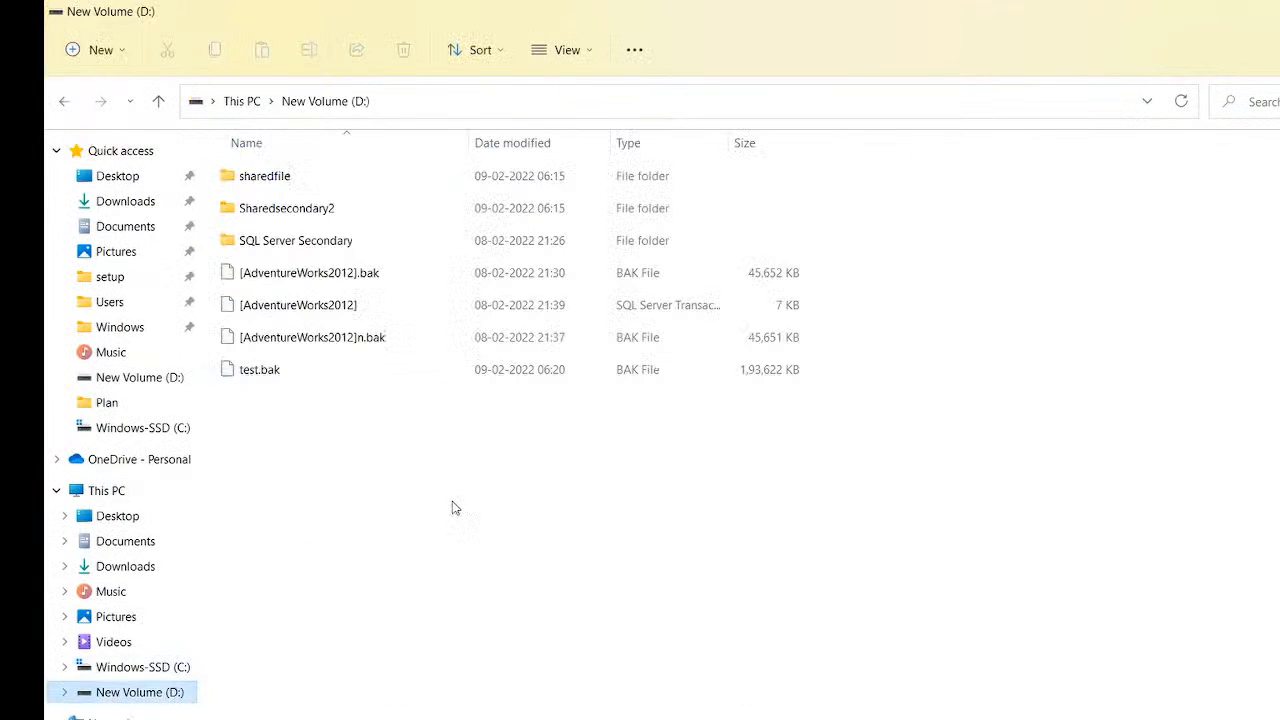
Copy the network path of the Sharedsecondary2 folder from its sharing properties and close the properties
click(314, 219)
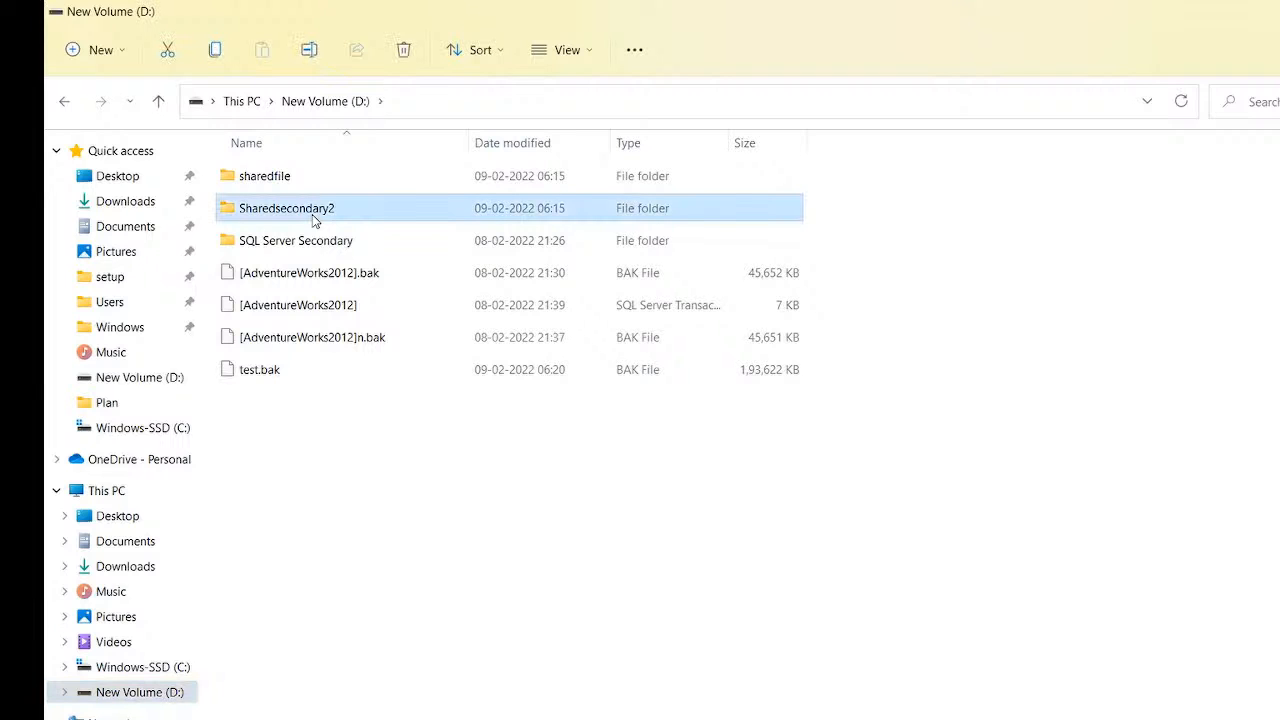
right_click(314, 219)
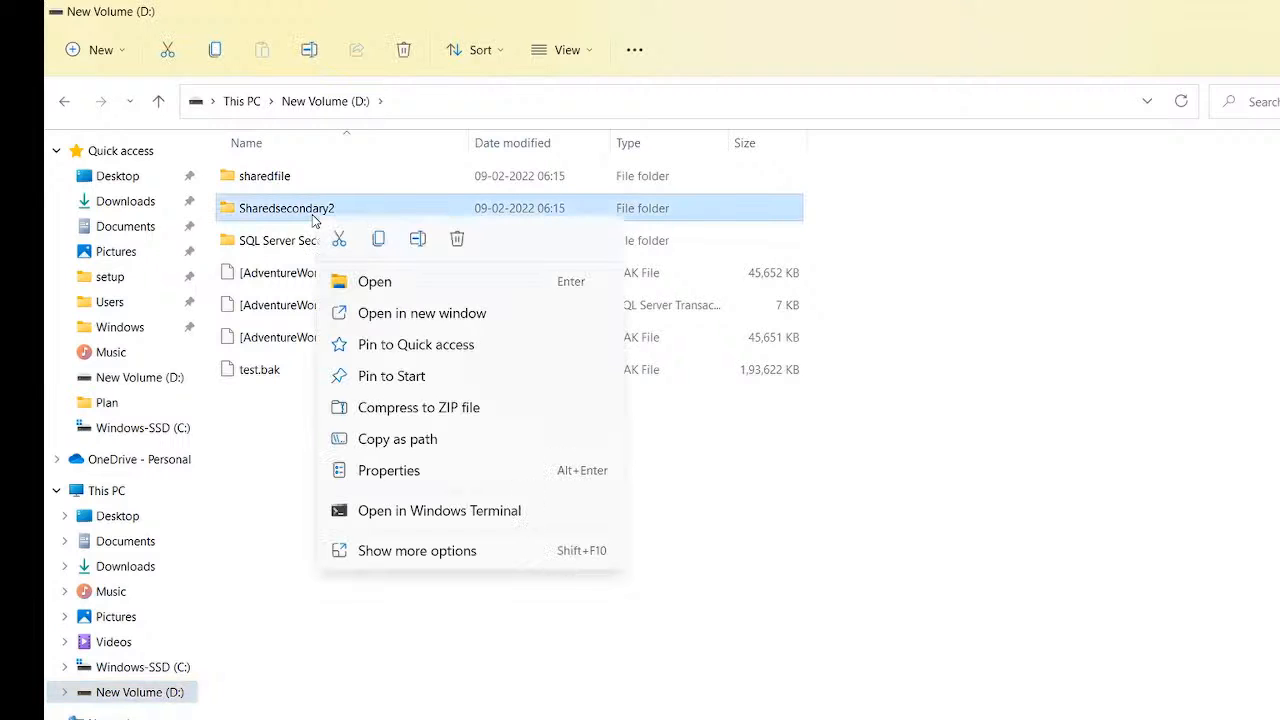
click(386, 472)
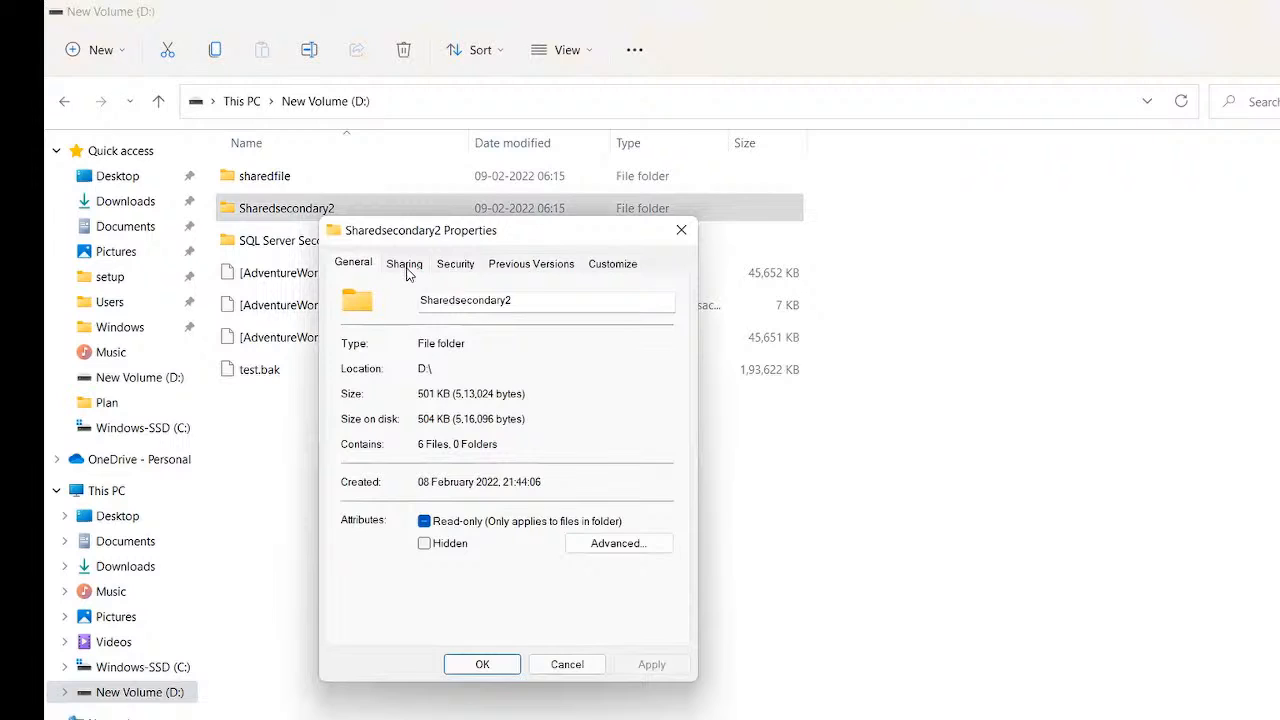
click(406, 268)
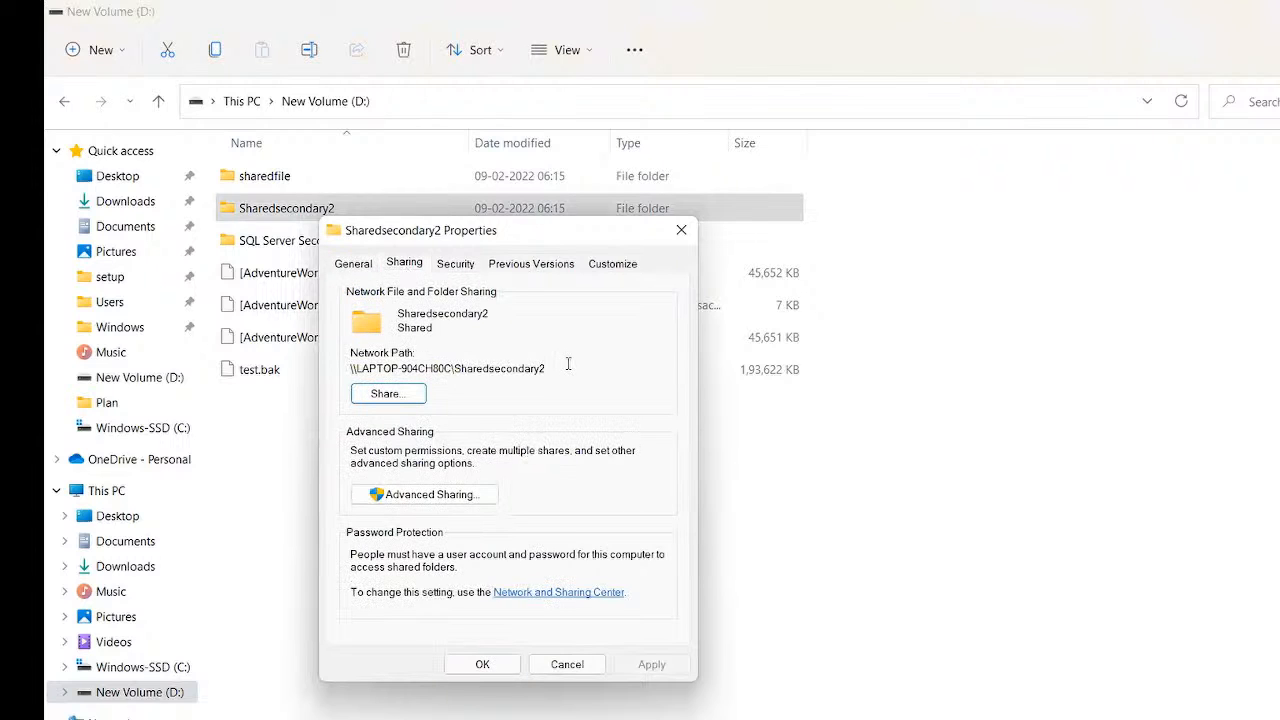
drag(563, 367, 332, 366)
key(ctrl+c)
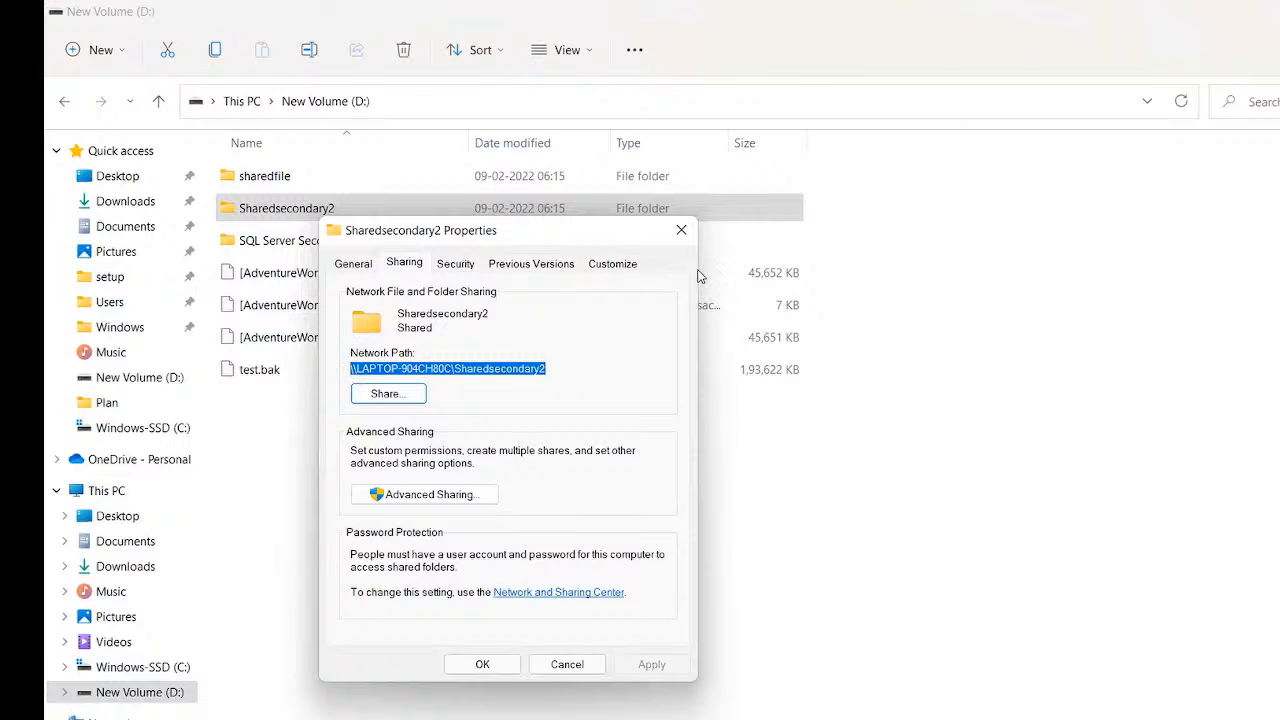
click(681, 230)
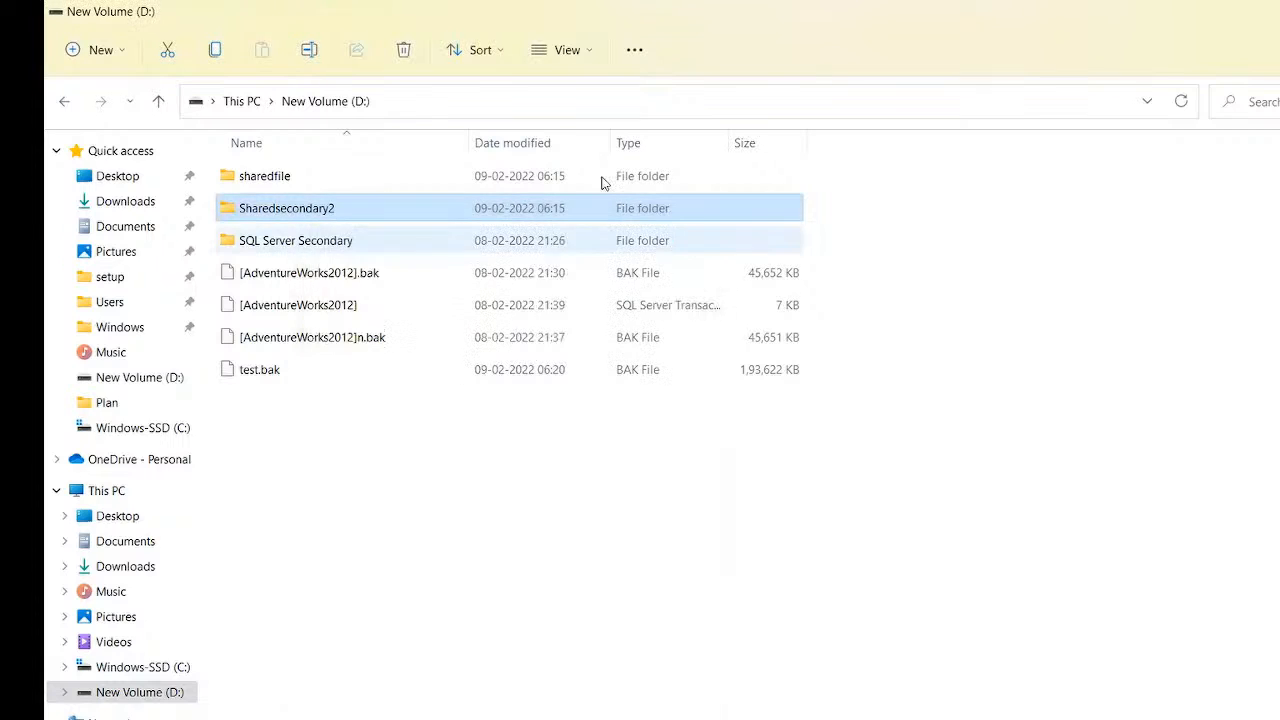
Open the secondary shared folder through its network path \\LAPTOP-904CH80C\Sharedsecondary2
click(546, 105)
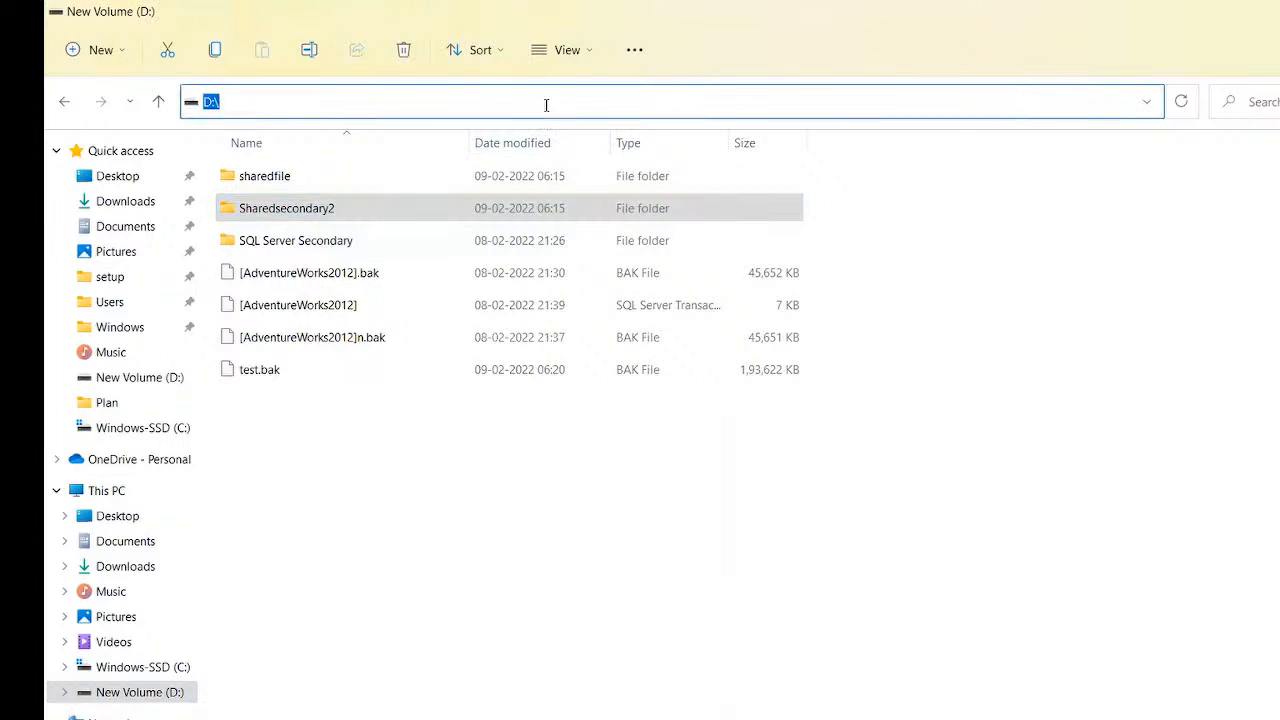
key(ctrl+v)
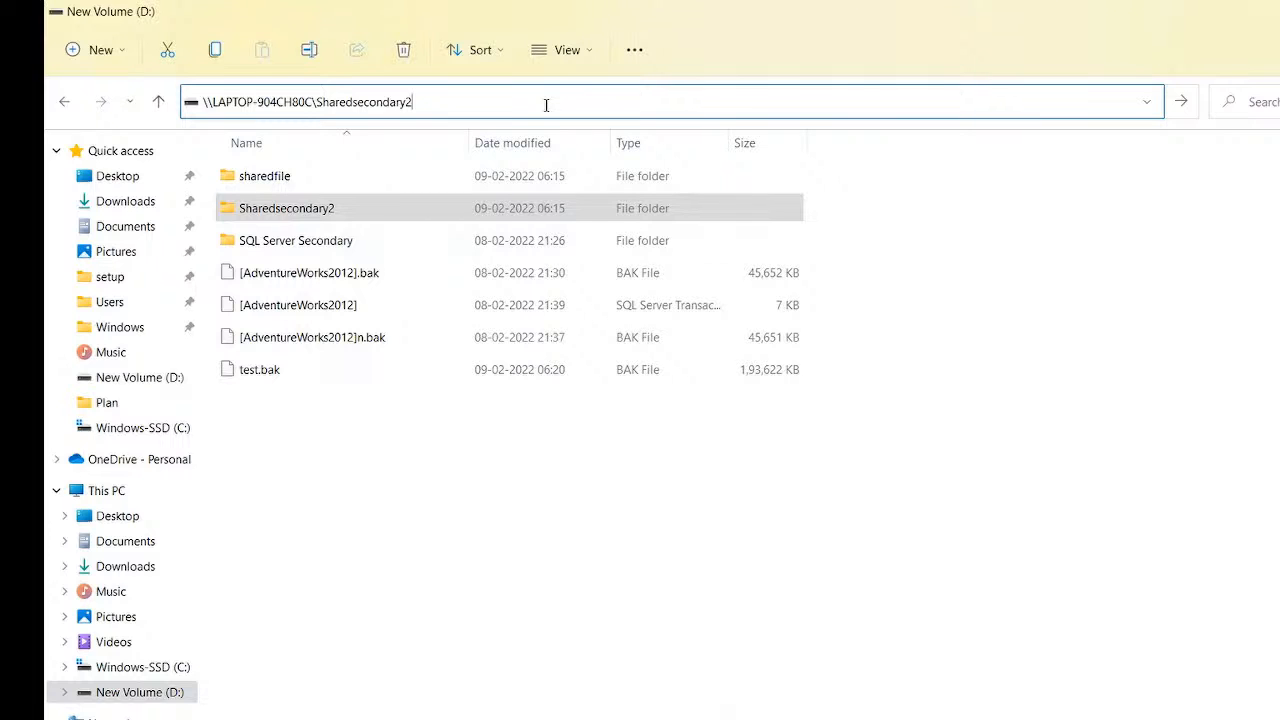
key(Return)
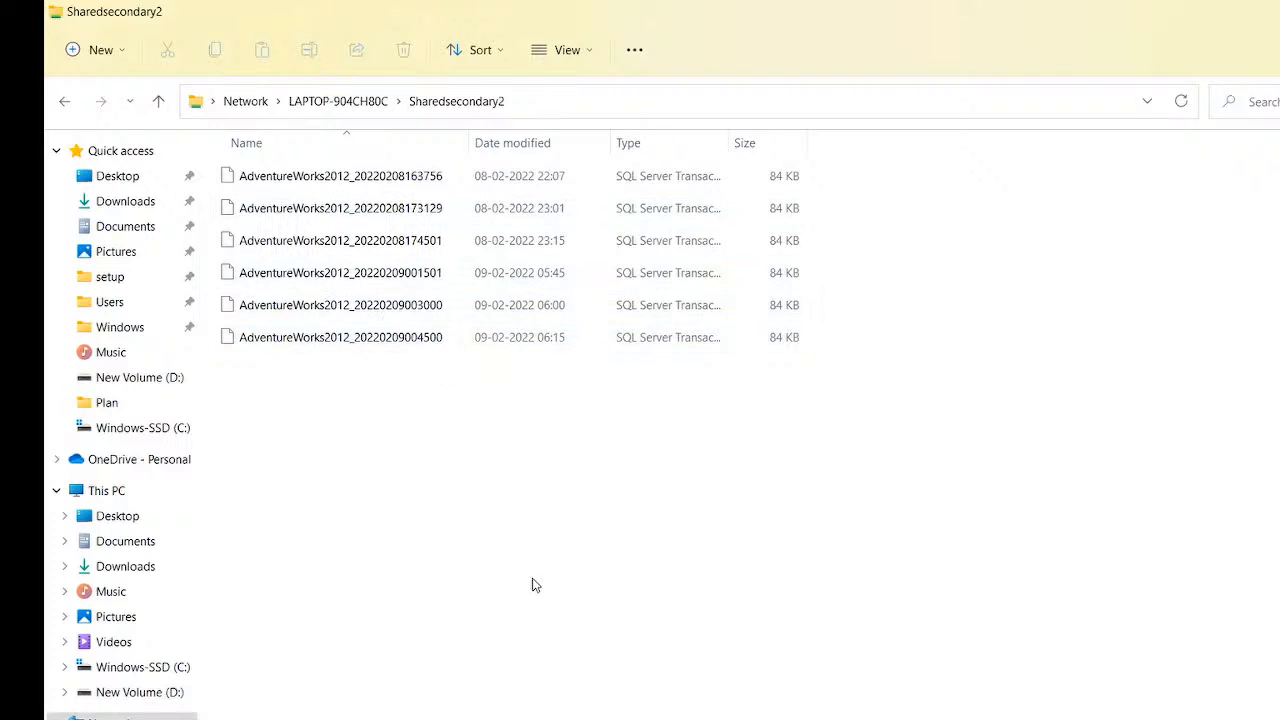
Sort sharedfile and Sharedsecondary2 by modification date, newest first, and compare the transaction log backups in the two folders
click(757, 718)
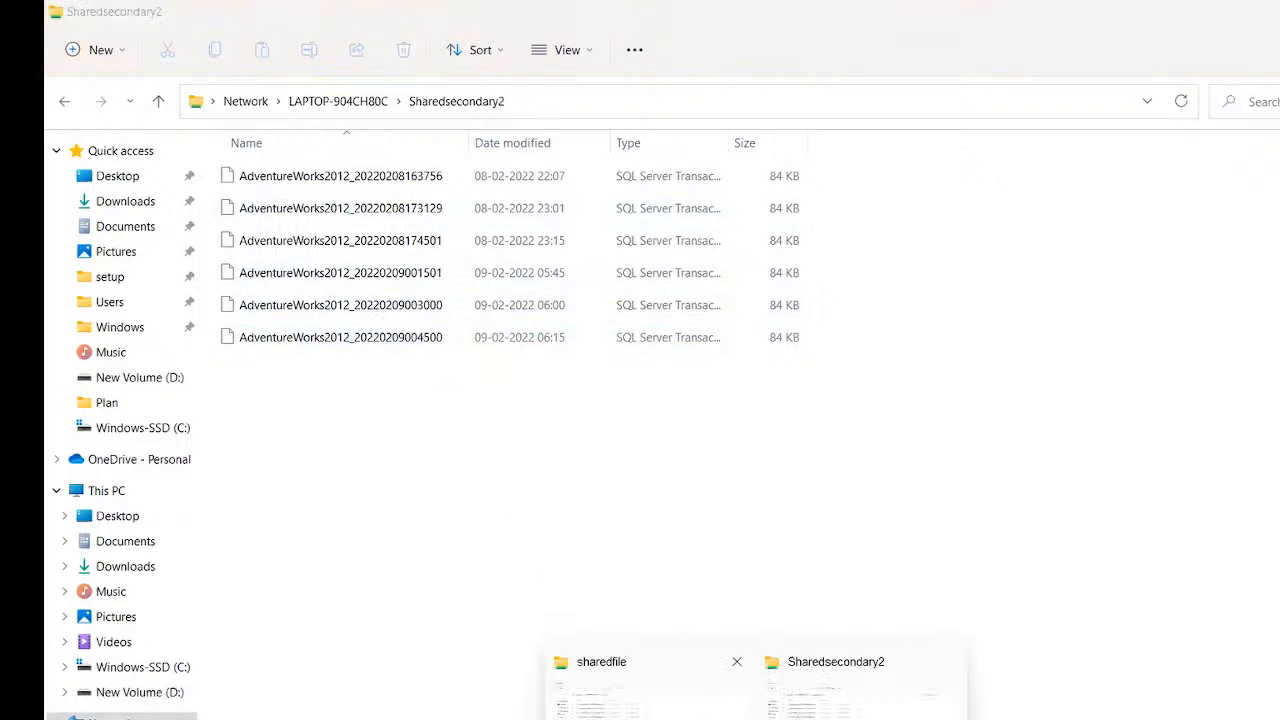
click(600, 688)
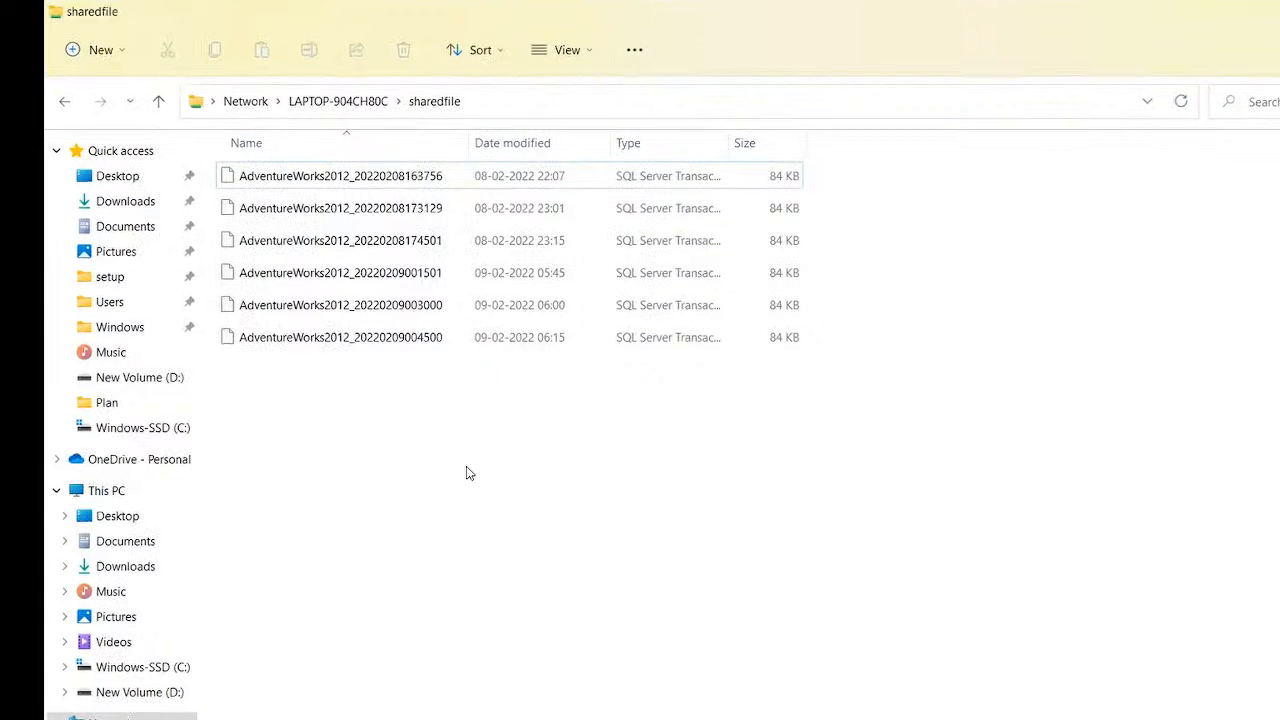
key(alt+Tab)
key(alt+Tab)
click(543, 157)
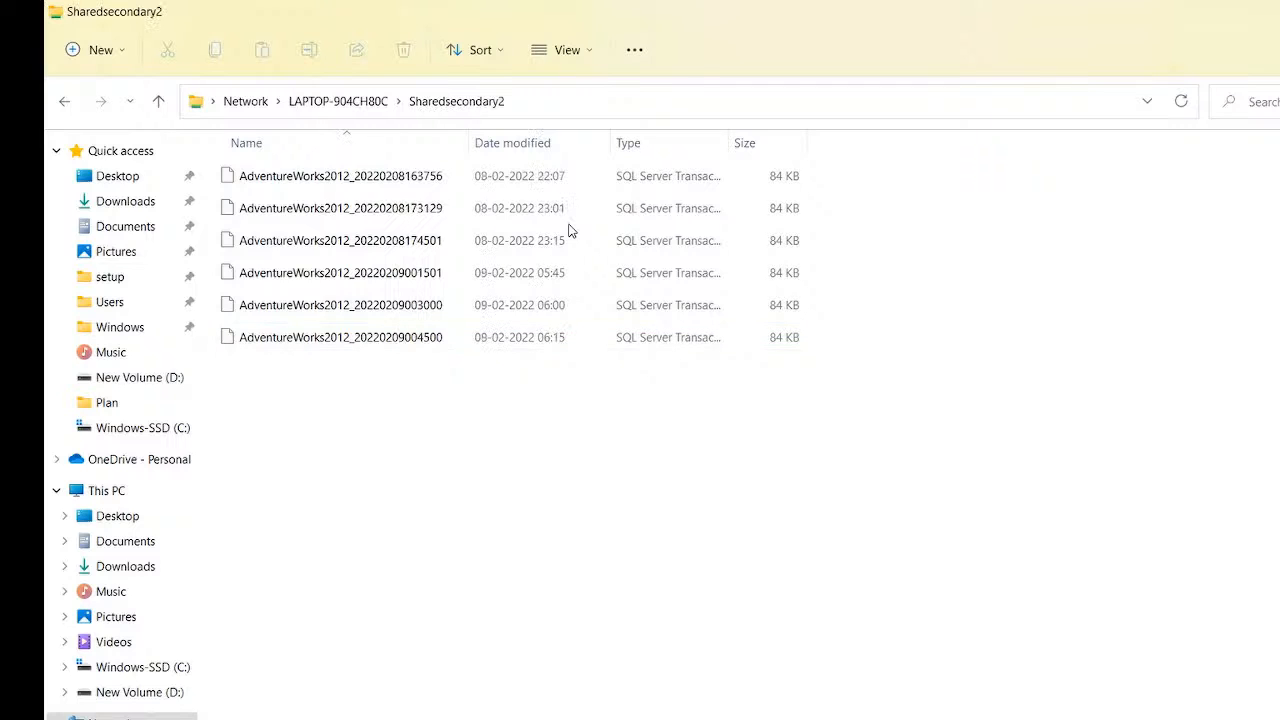
click(556, 148)
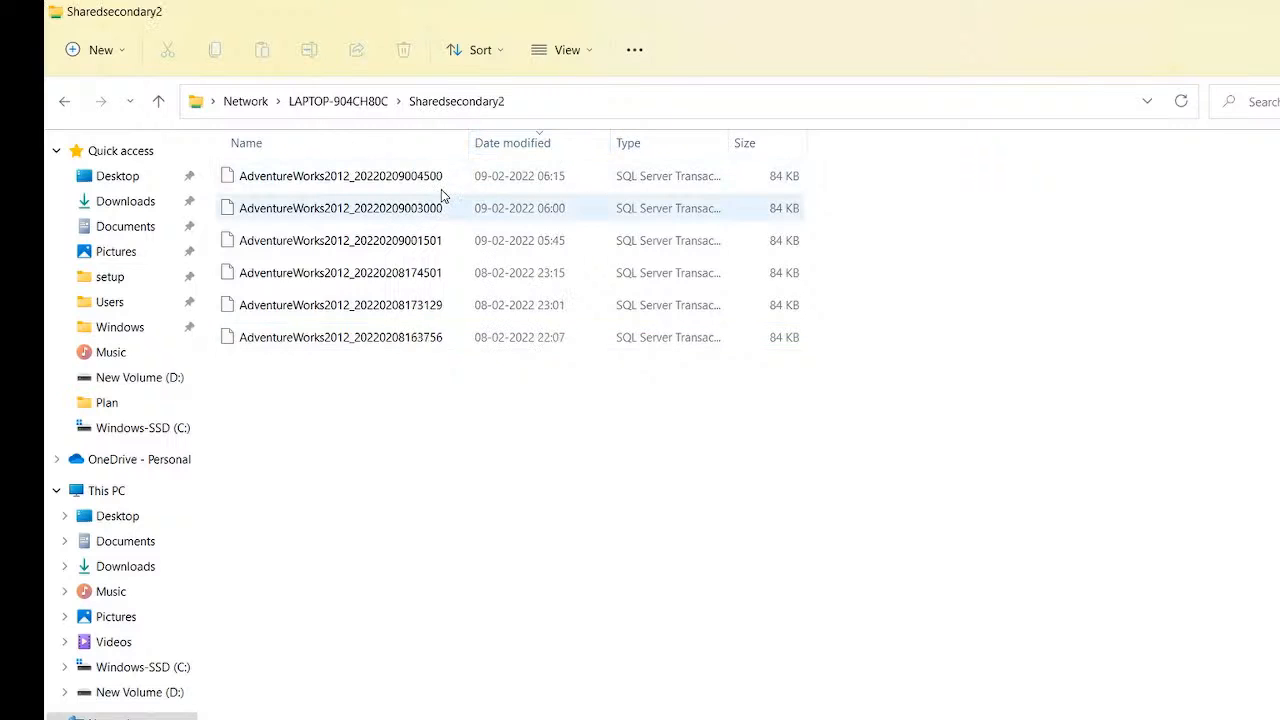
key(alt+Tab)
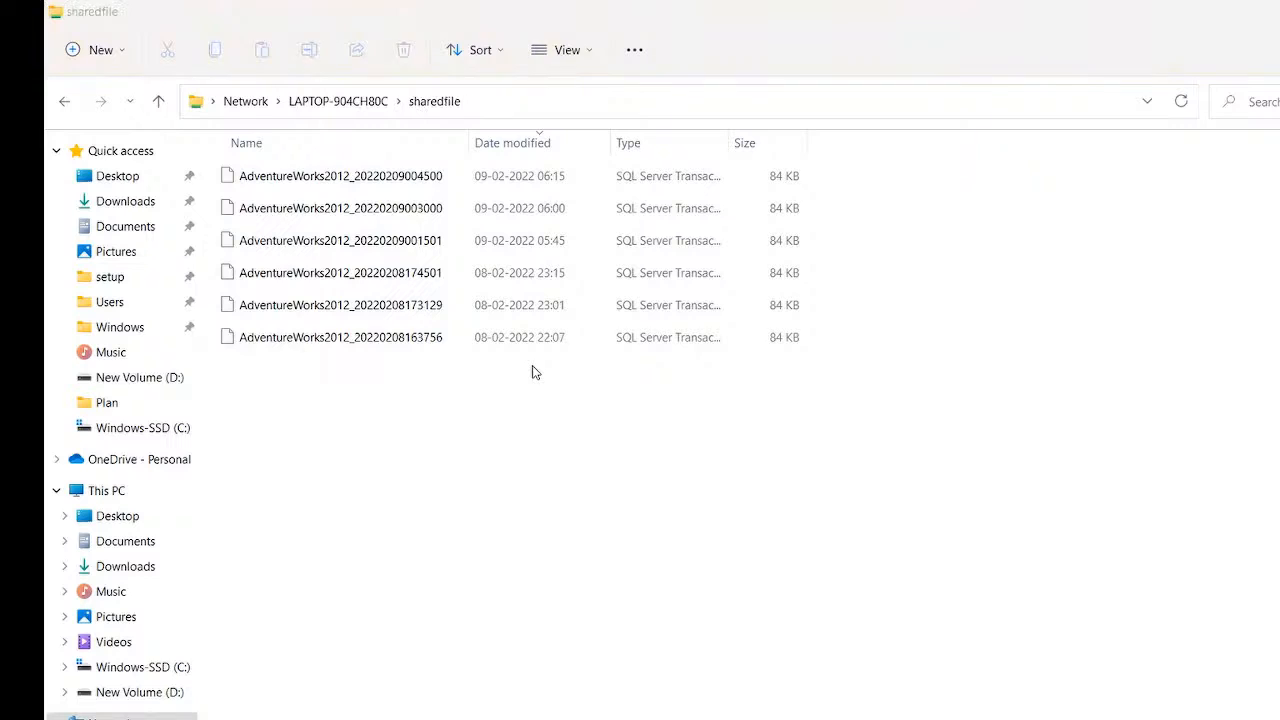
key(alt+Tab)
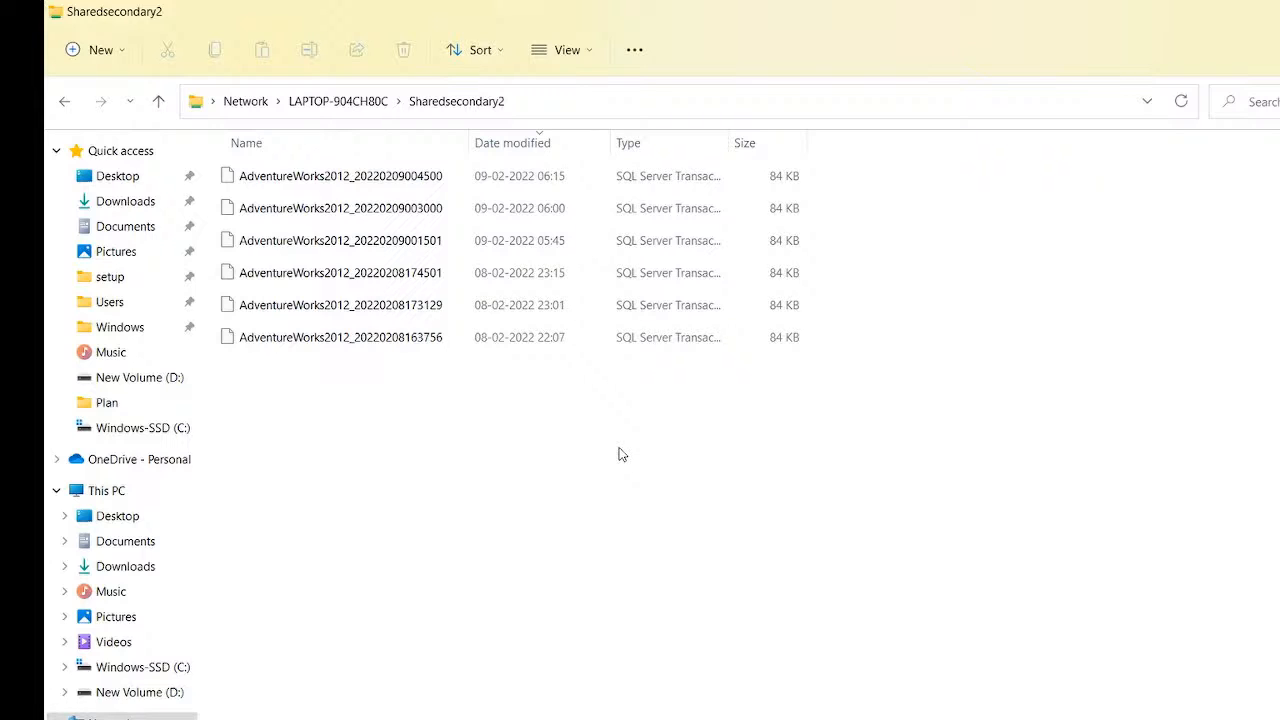
key(alt+Tab)
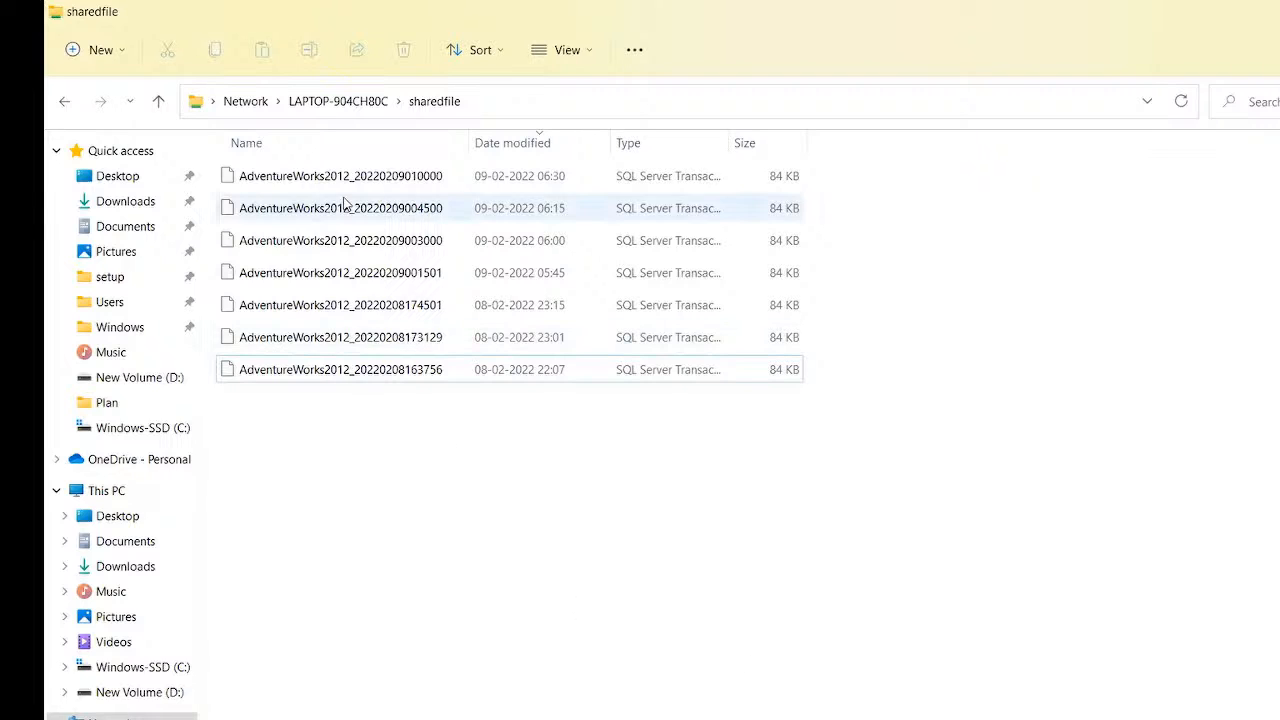
click(527, 145)
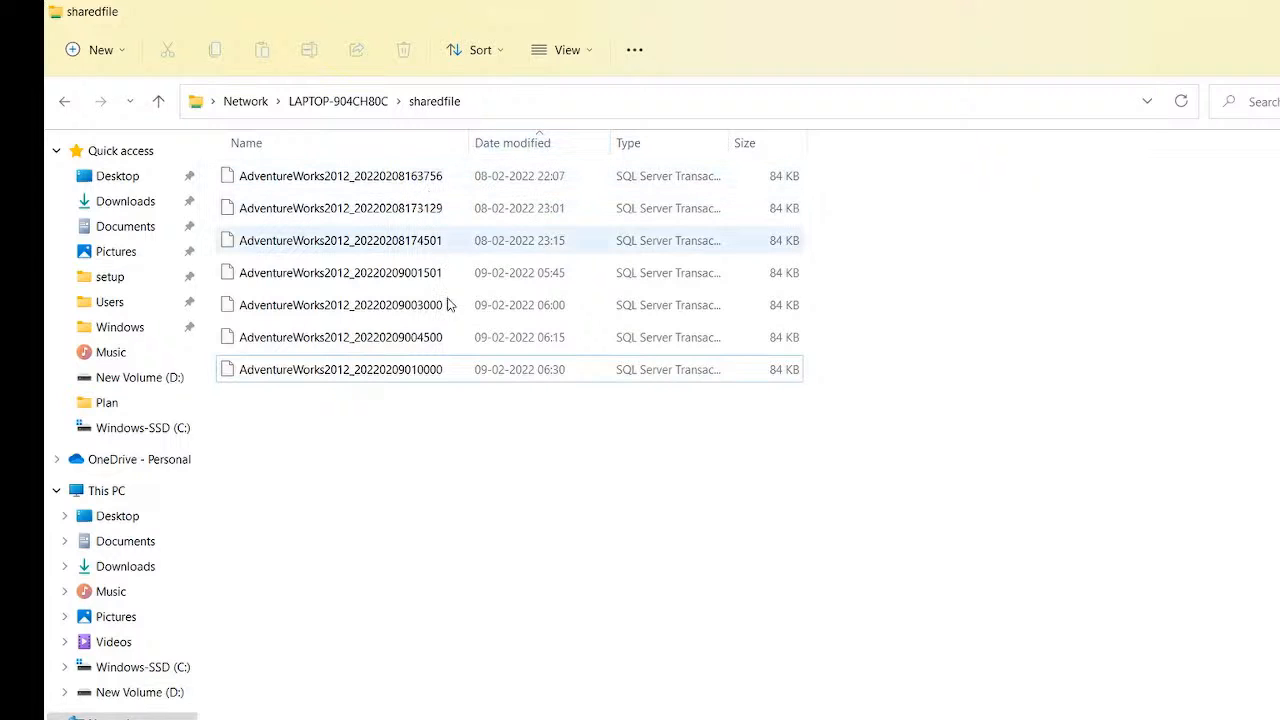
click(541, 145)
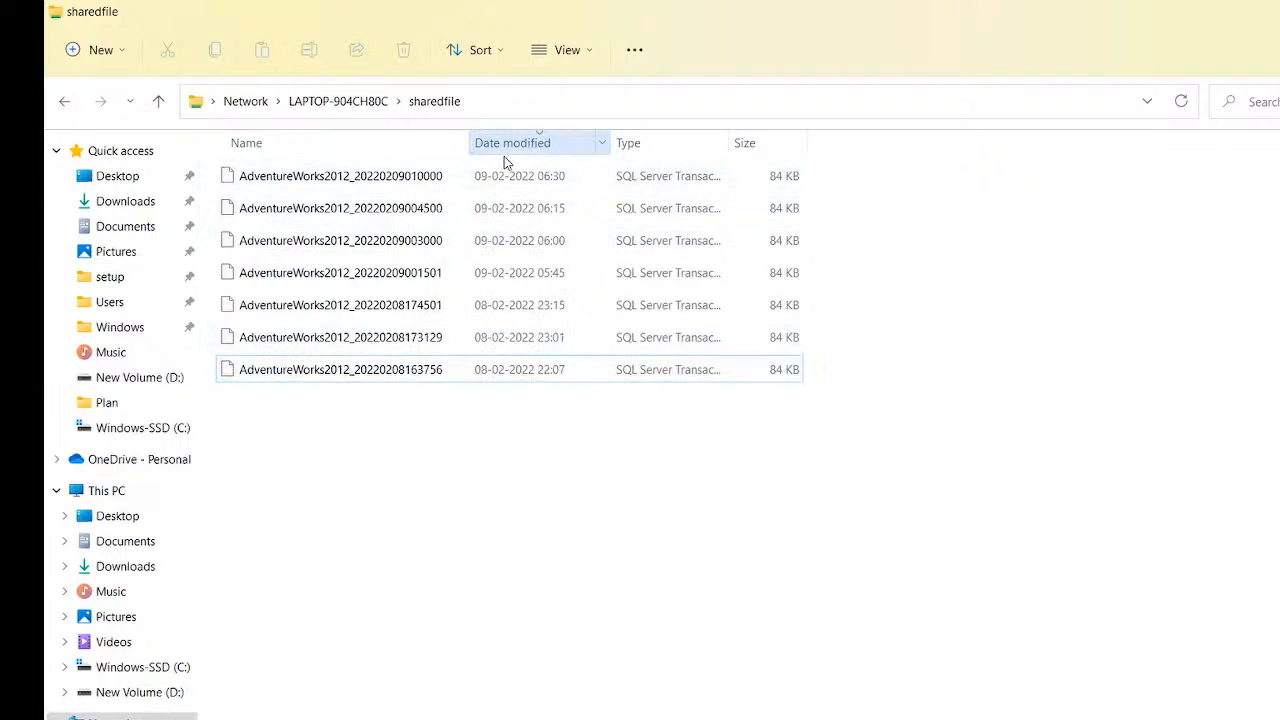
click(405, 189)
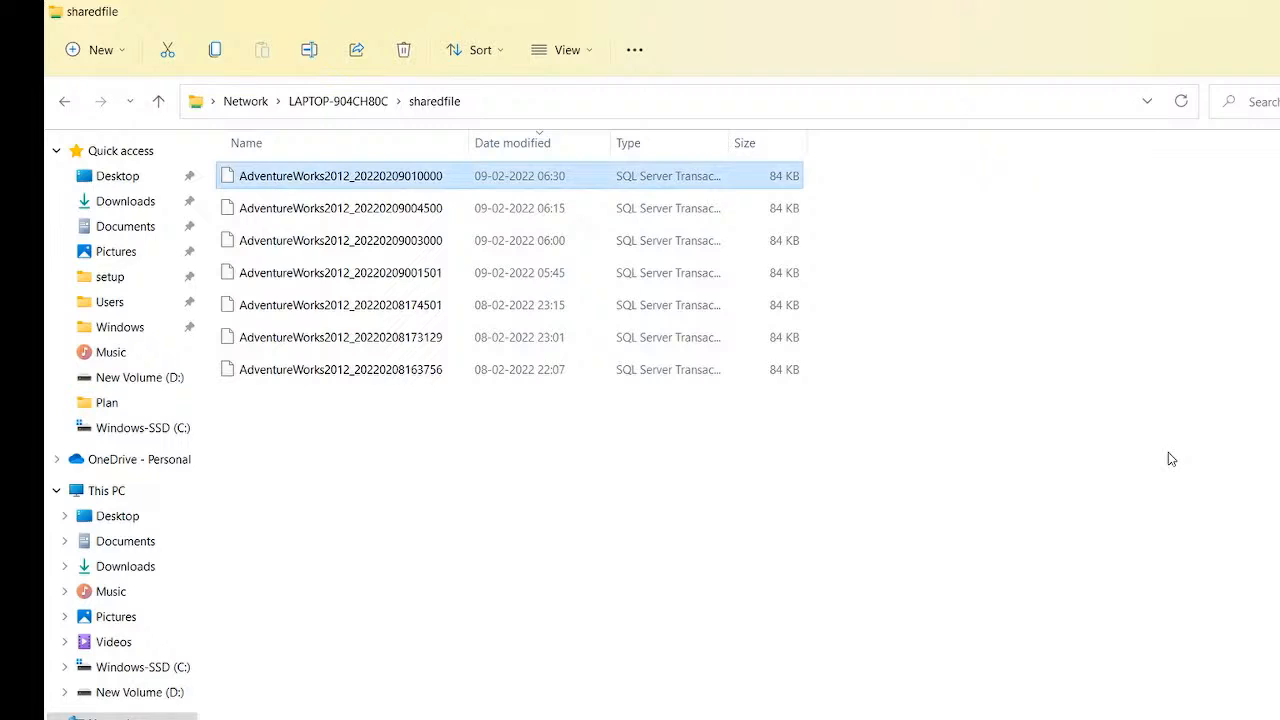
Re-sort Sharedsecondary2 by modification date, newest first, and check whether the newest backup has been copied there
key(alt+Tab)
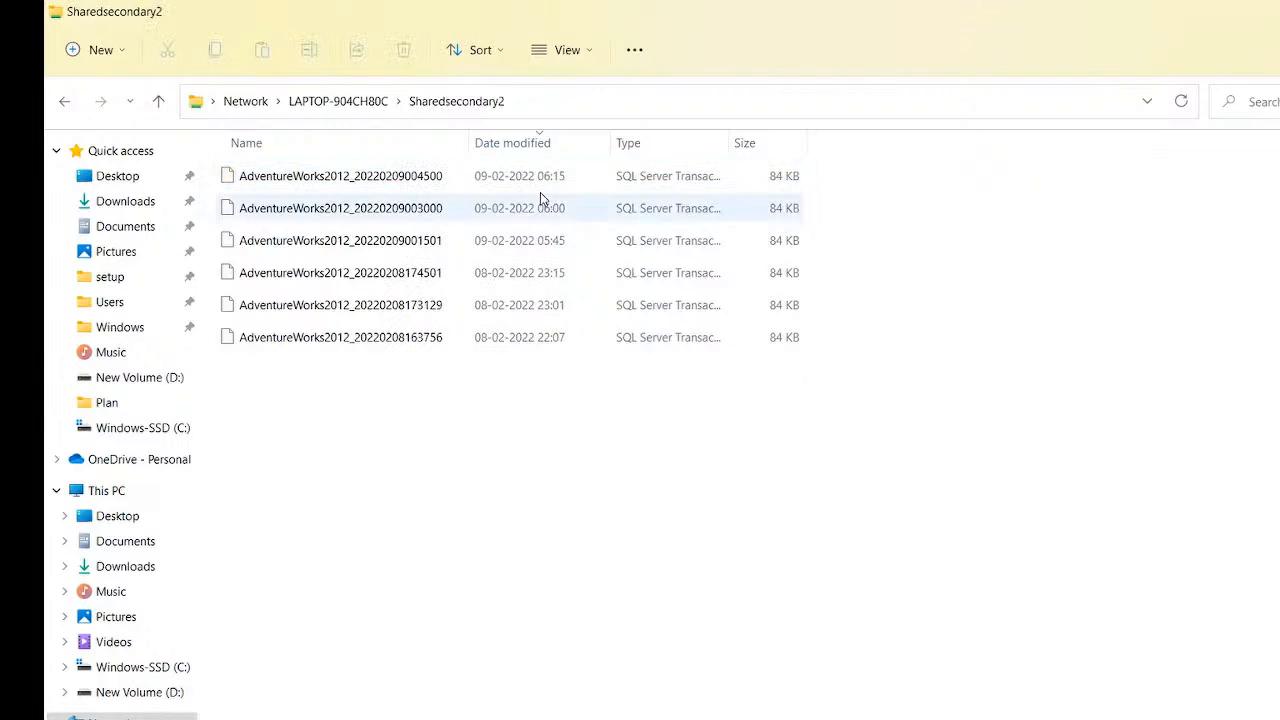
click(510, 150)
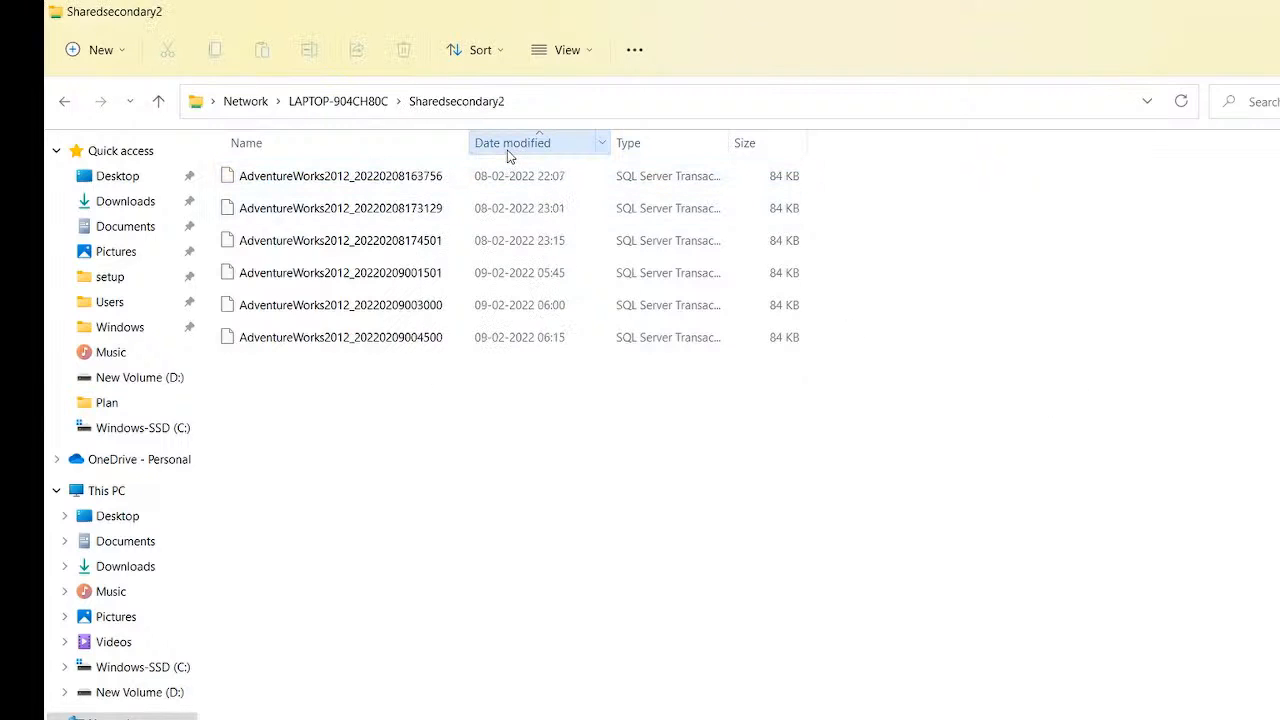
click(509, 152)
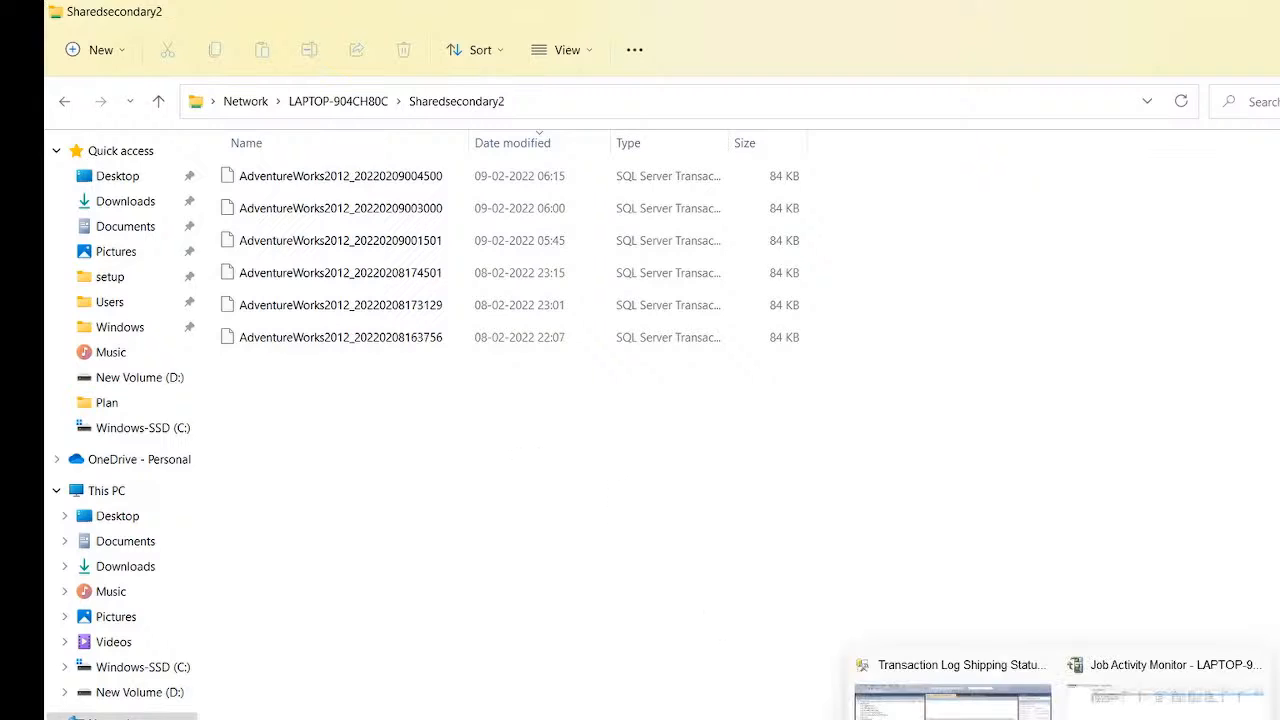
Switch to SQL Server Management Studio and open the Job Activity Monitor of DBADOCTOR2 in a maximized window
mouse_move(1059, 719)
click(953, 700)
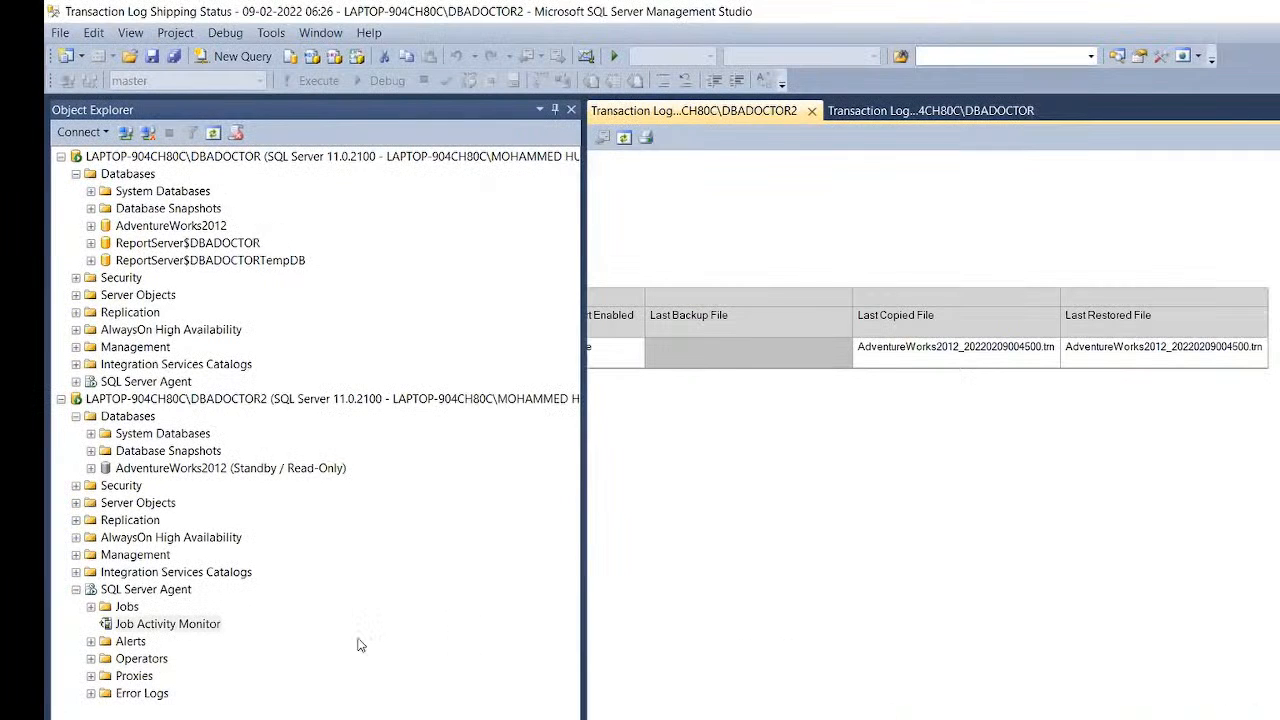
right_click(133, 627)
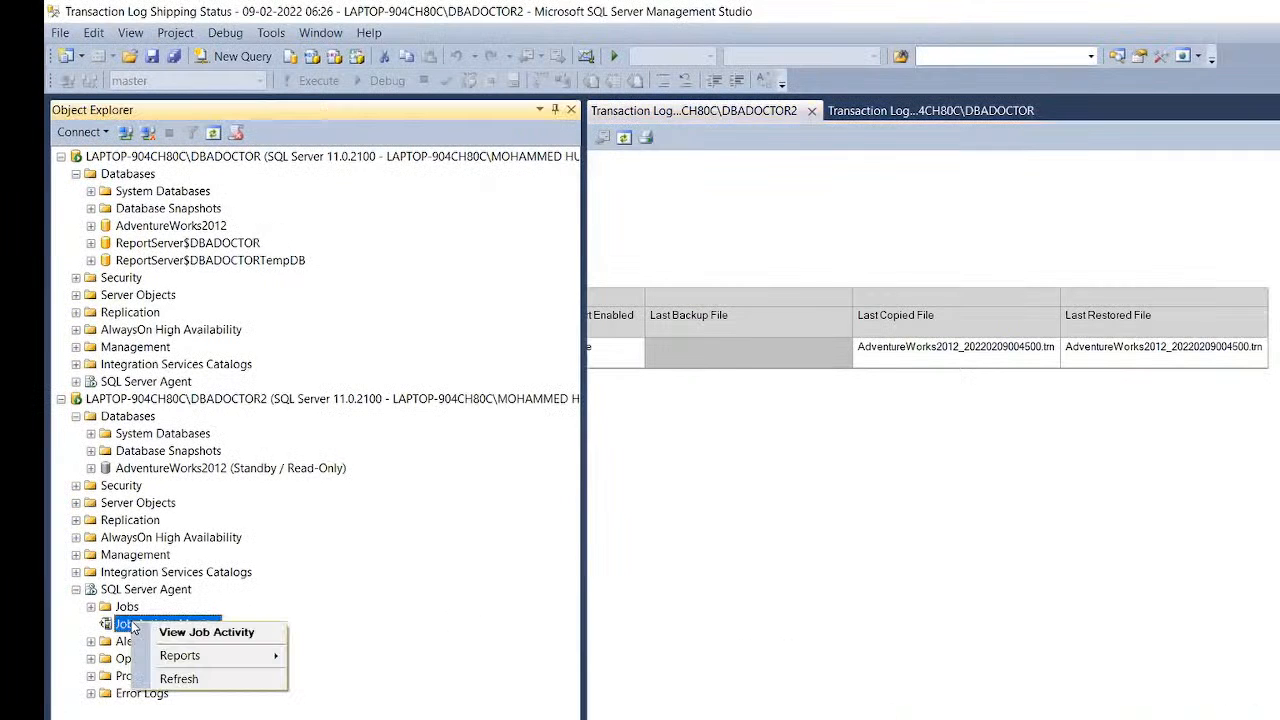
click(170, 630)
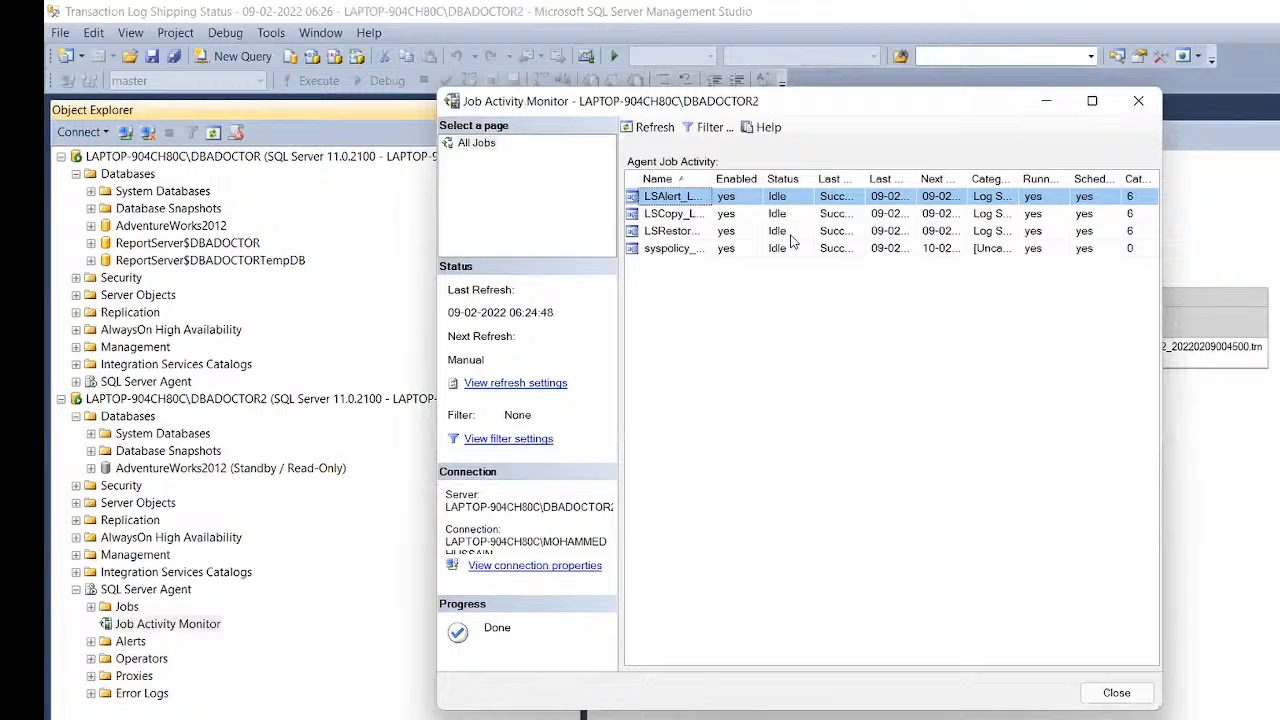
click(1092, 101)
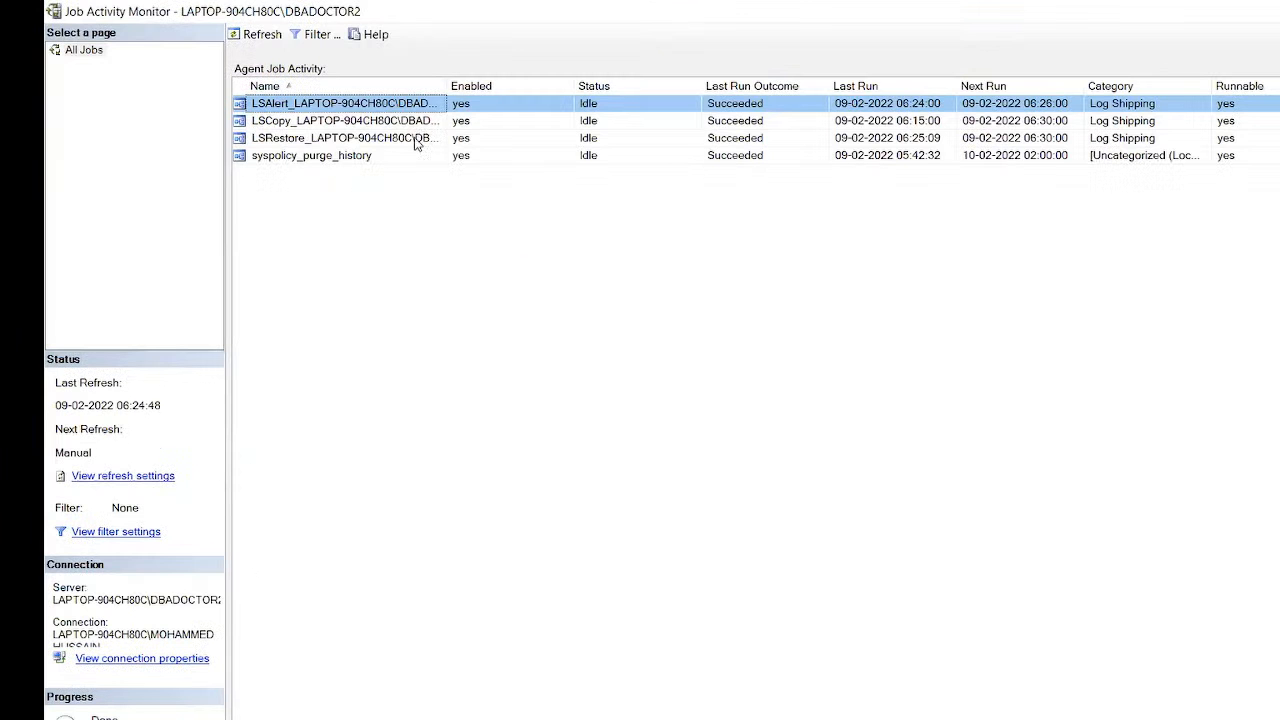
Check the last and next run times of the LSCopy job, refresh the job list, and close the monitor
click(368, 121)
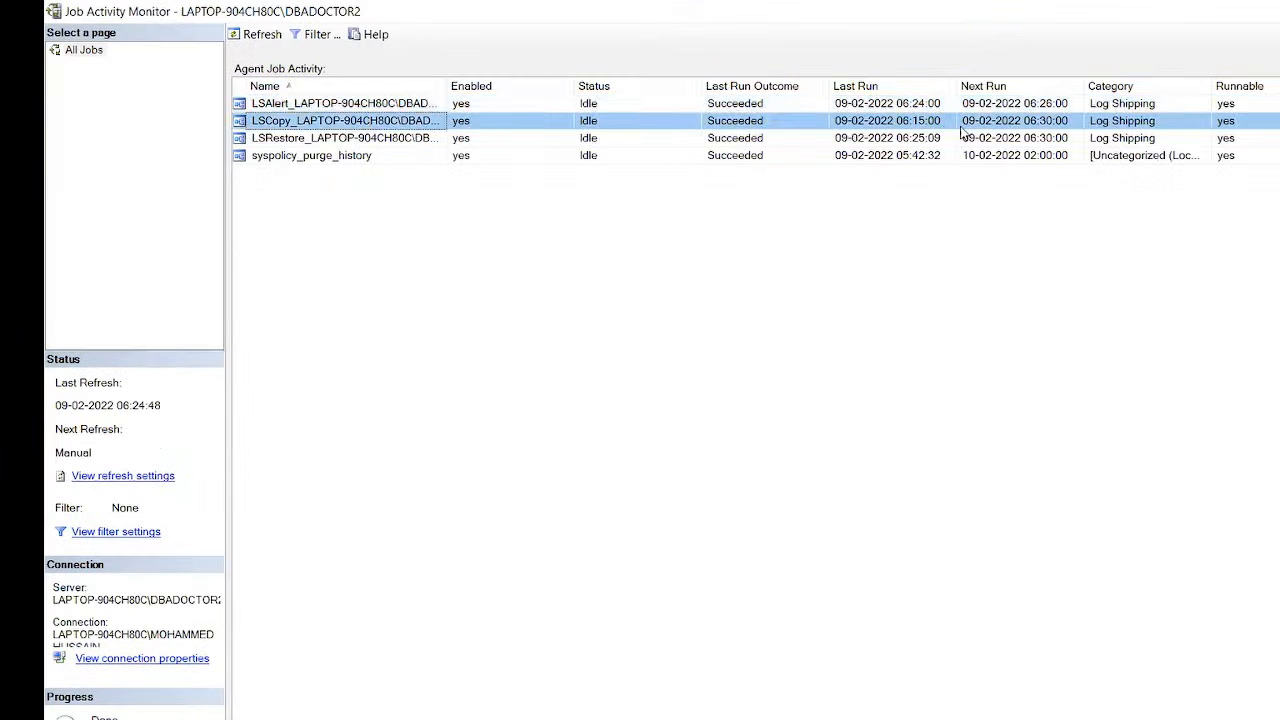
click(258, 36)
key(alt+F4)
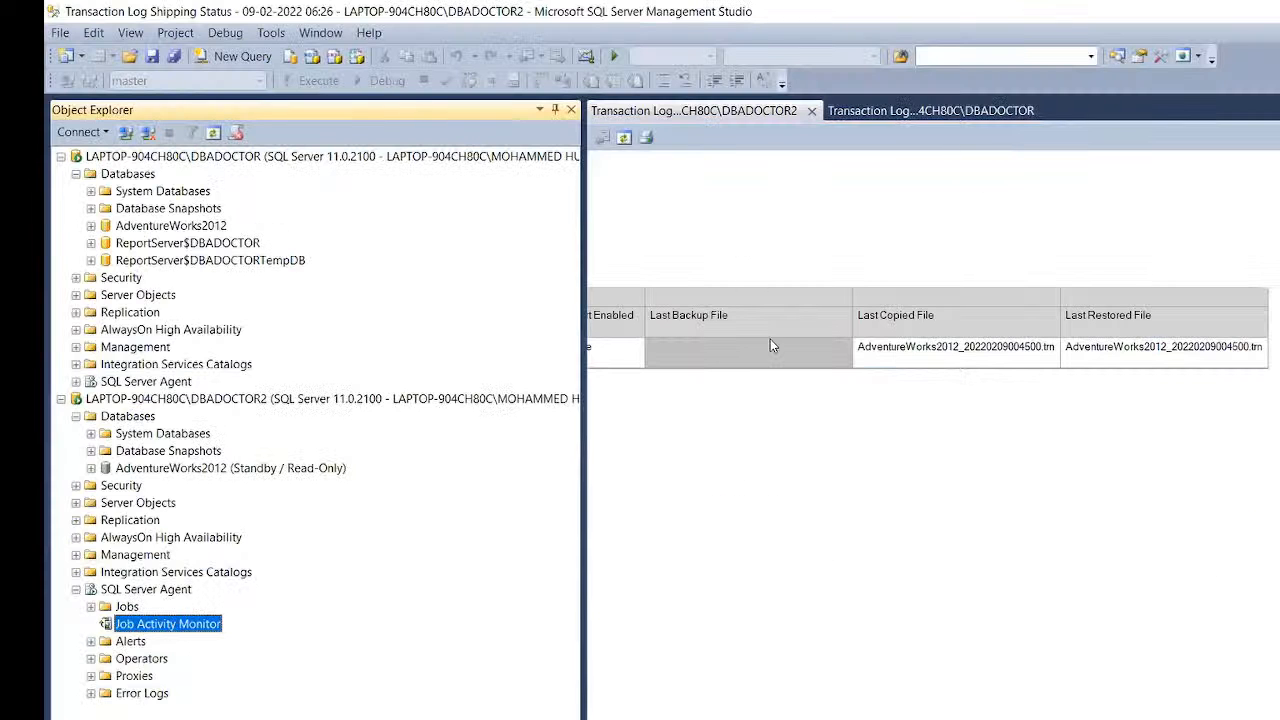
Recheck Sharedsecondary2 for the newly copied backup by re-sorting its dates, and return to the DBADOCTOR2 log shipping report in Management Studio
mouse_move(757, 719)
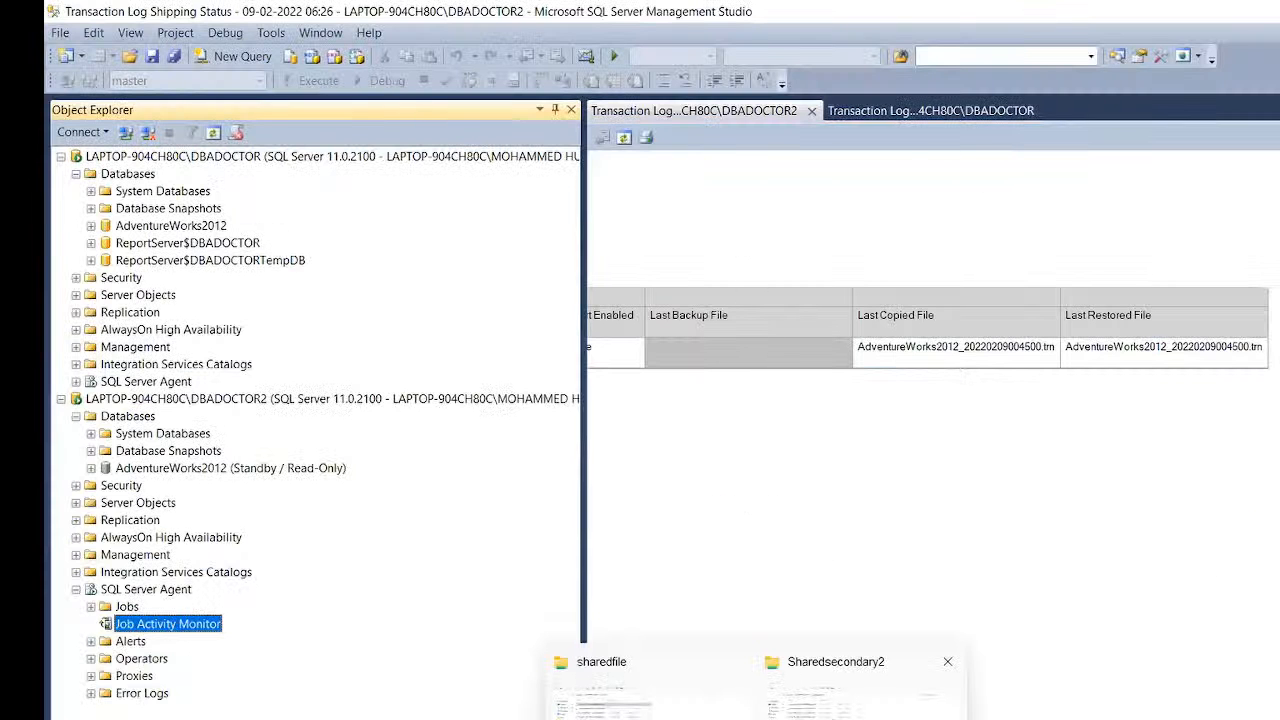
click(835, 685)
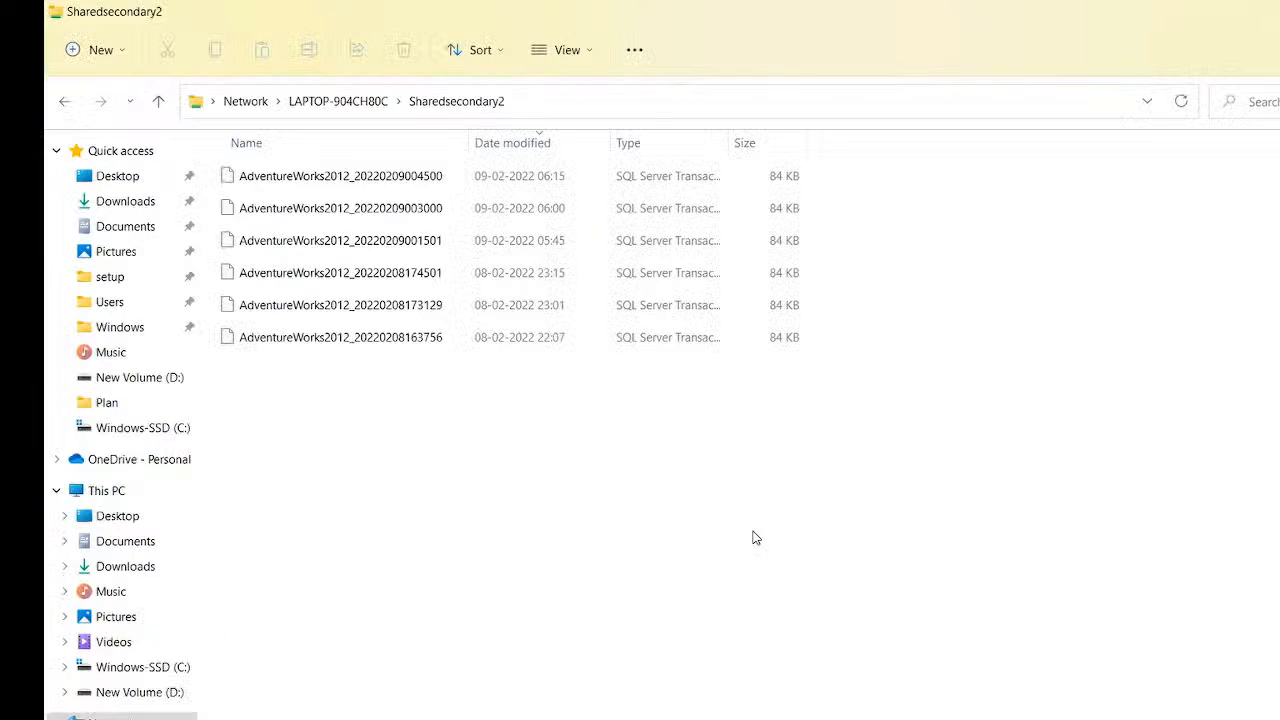
click(499, 147)
click(499, 147)
key(alt+Tab)
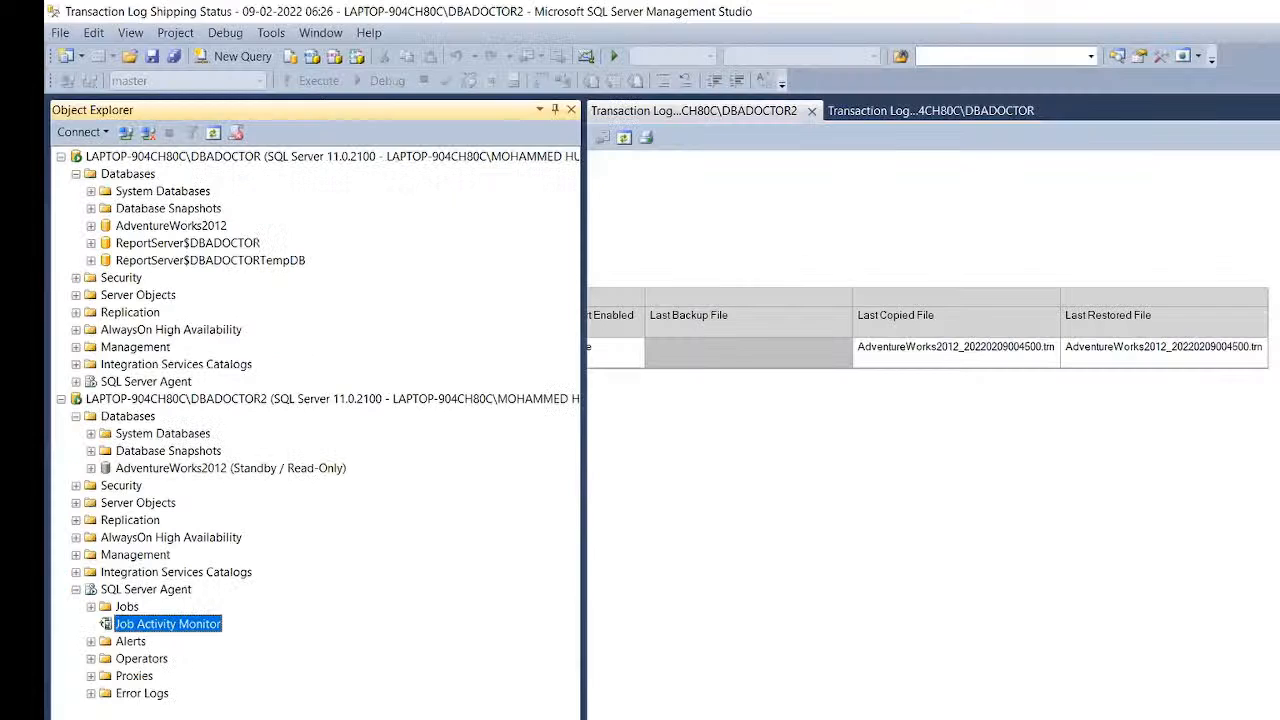
click(643, 183)
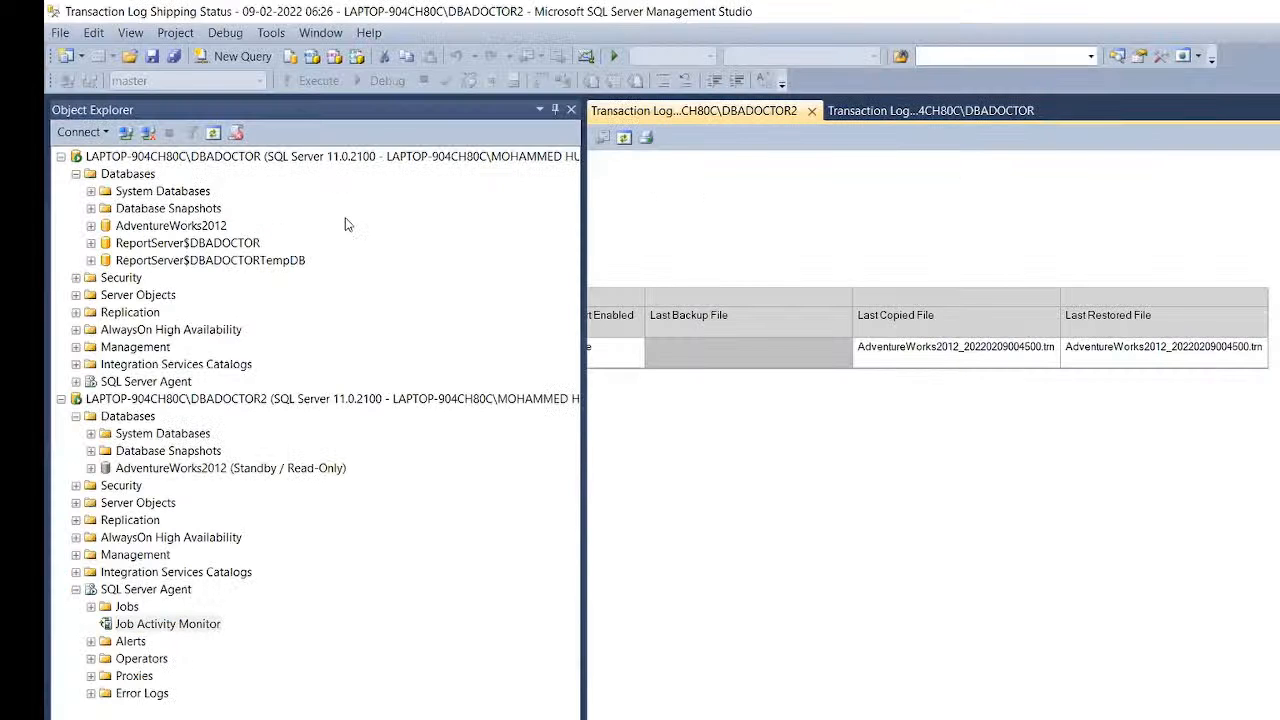
View the last backup file in the DBADOCTOR log shipping report, and close both transaction log shipping status reports
click(900, 110)
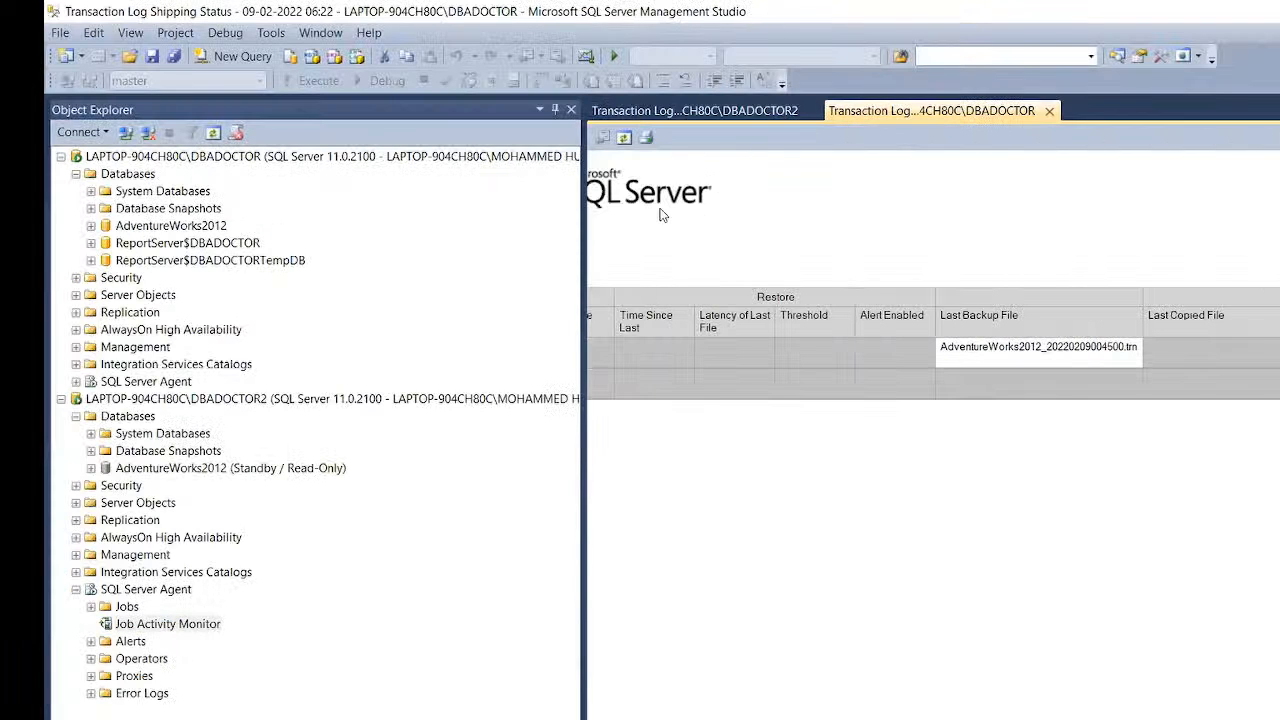
click(1049, 112)
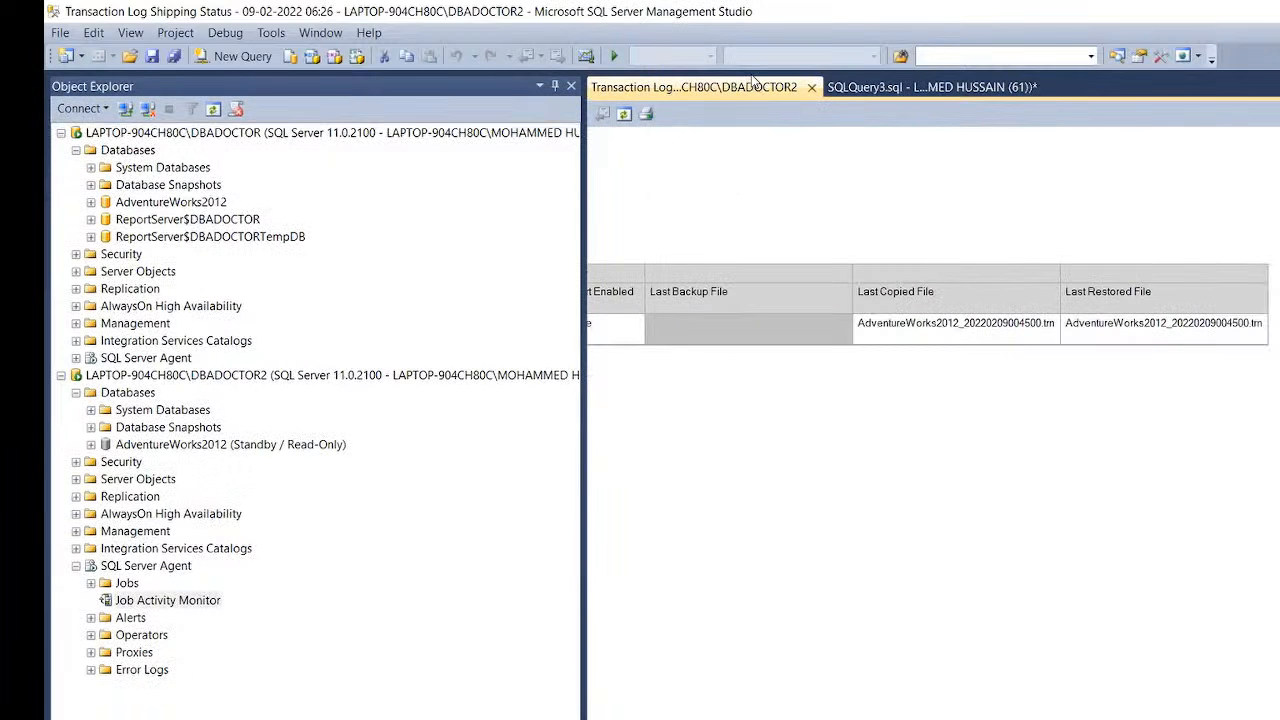
click(811, 88)
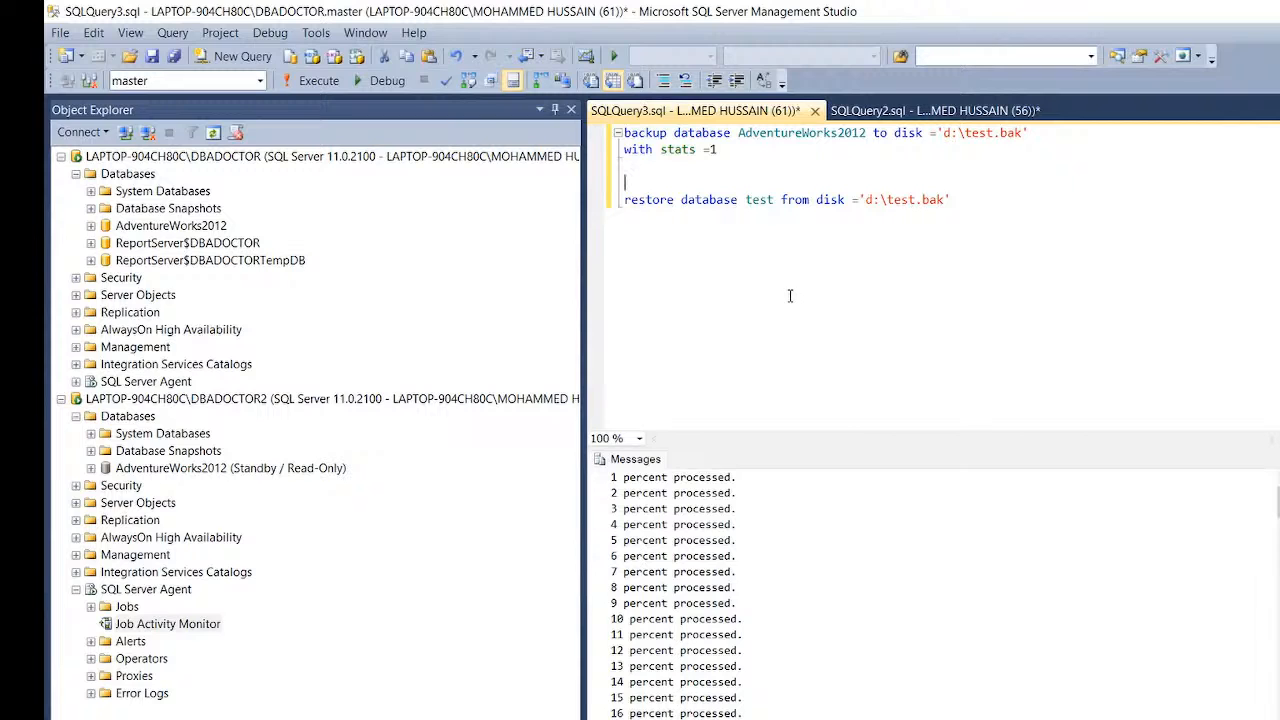
Switch to File Explorer and open the properties of the shared network folder sharedfile at its security permissions
click(744, 702)
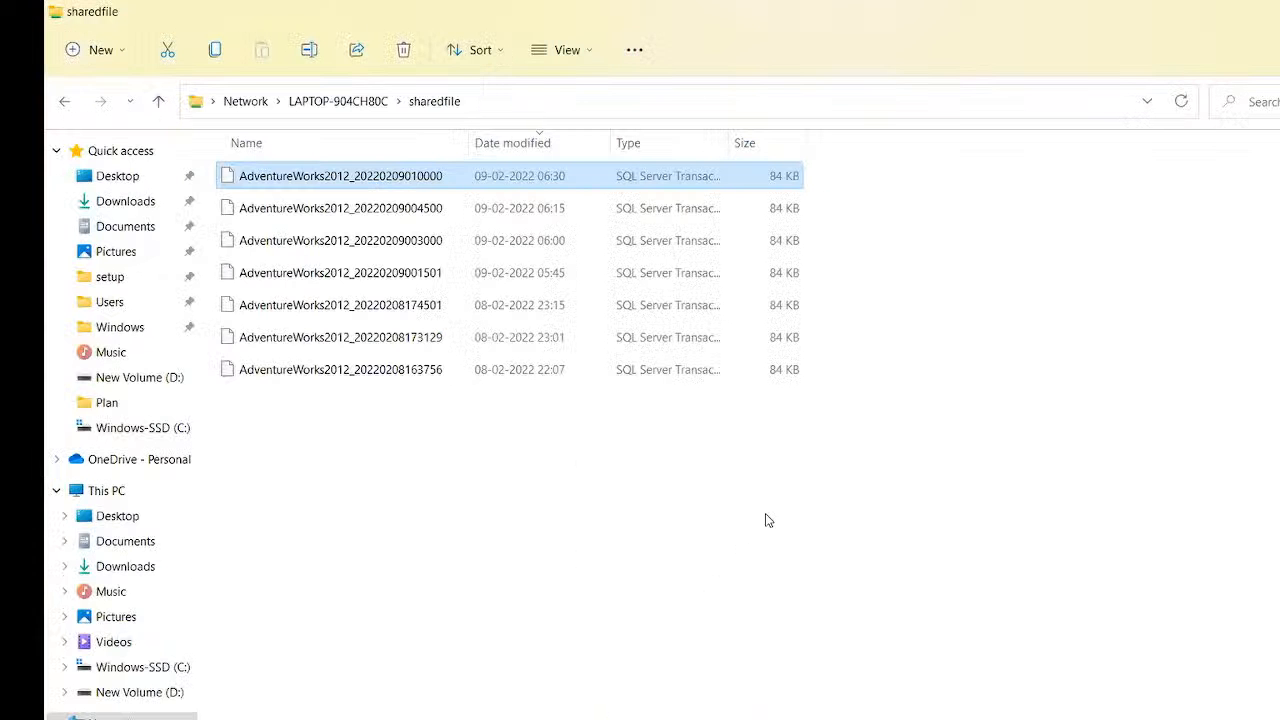
click(340, 101)
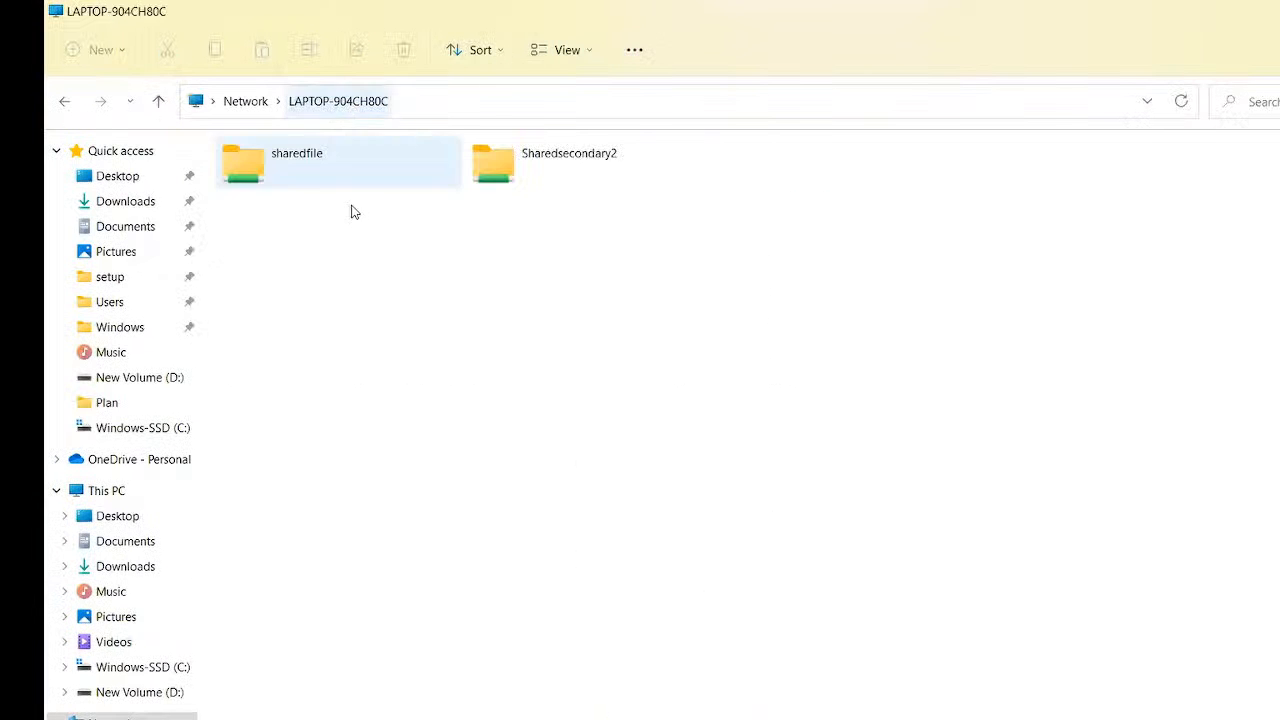
right_click(256, 174)
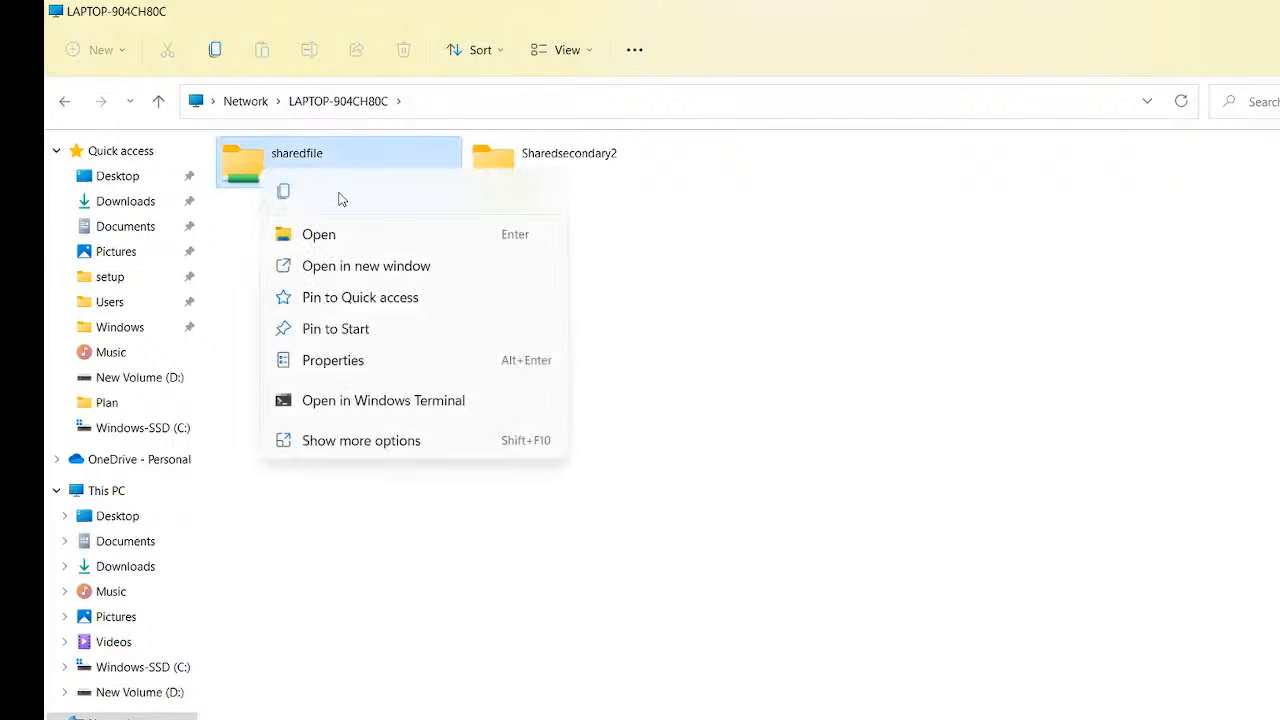
click(348, 366)
click(491, 236)
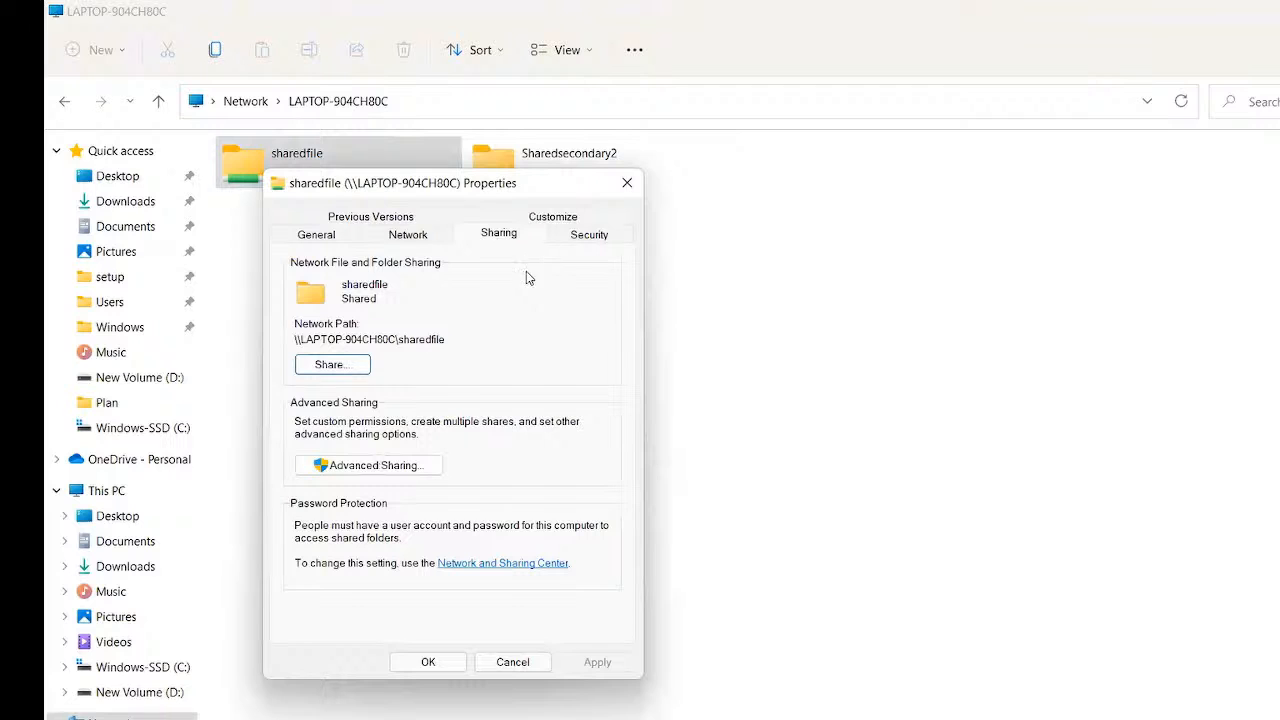
click(576, 240)
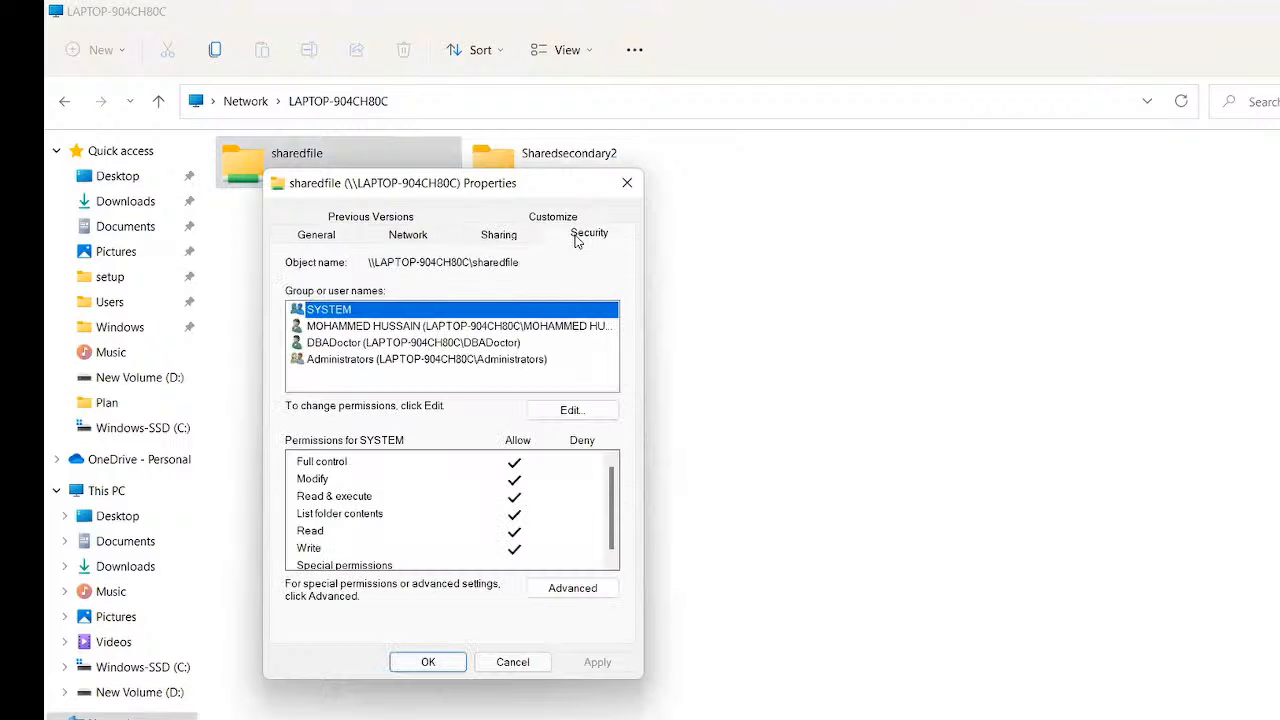
Review the sharedfile permissions of each listed account, including Administrators and DBADoctor, and close the properties
click(410, 328)
click(438, 362)
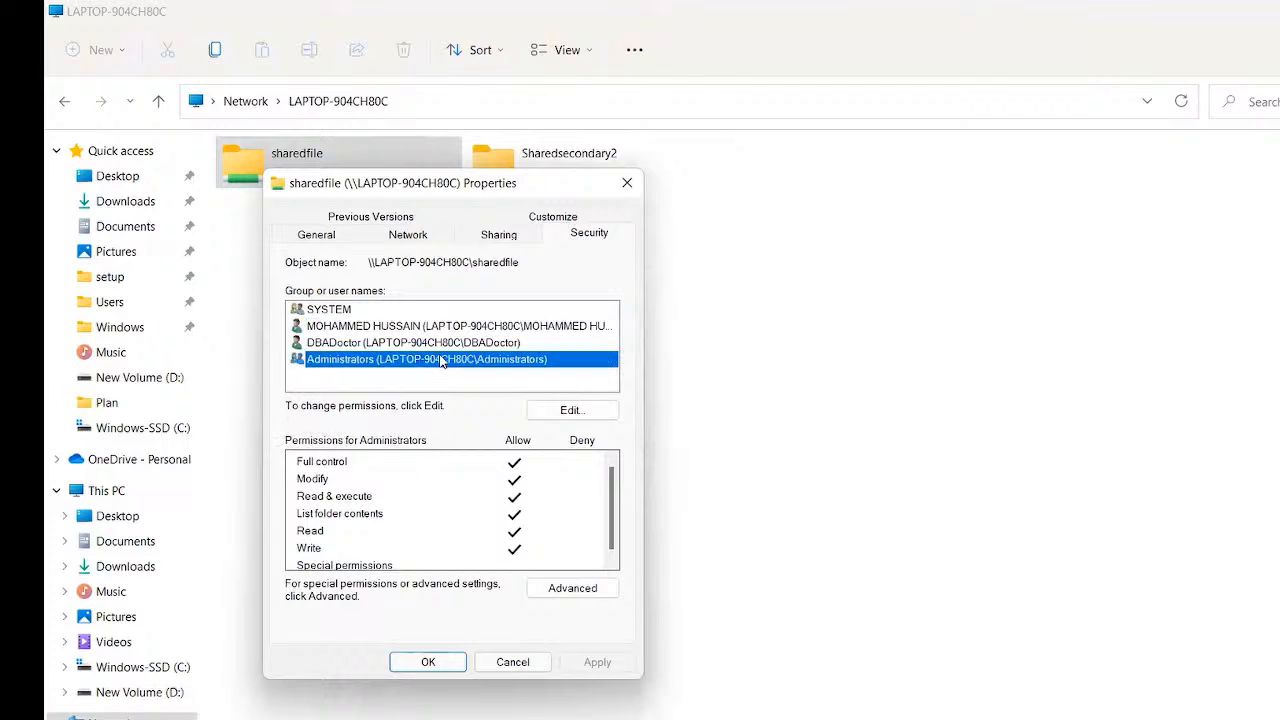
click(448, 344)
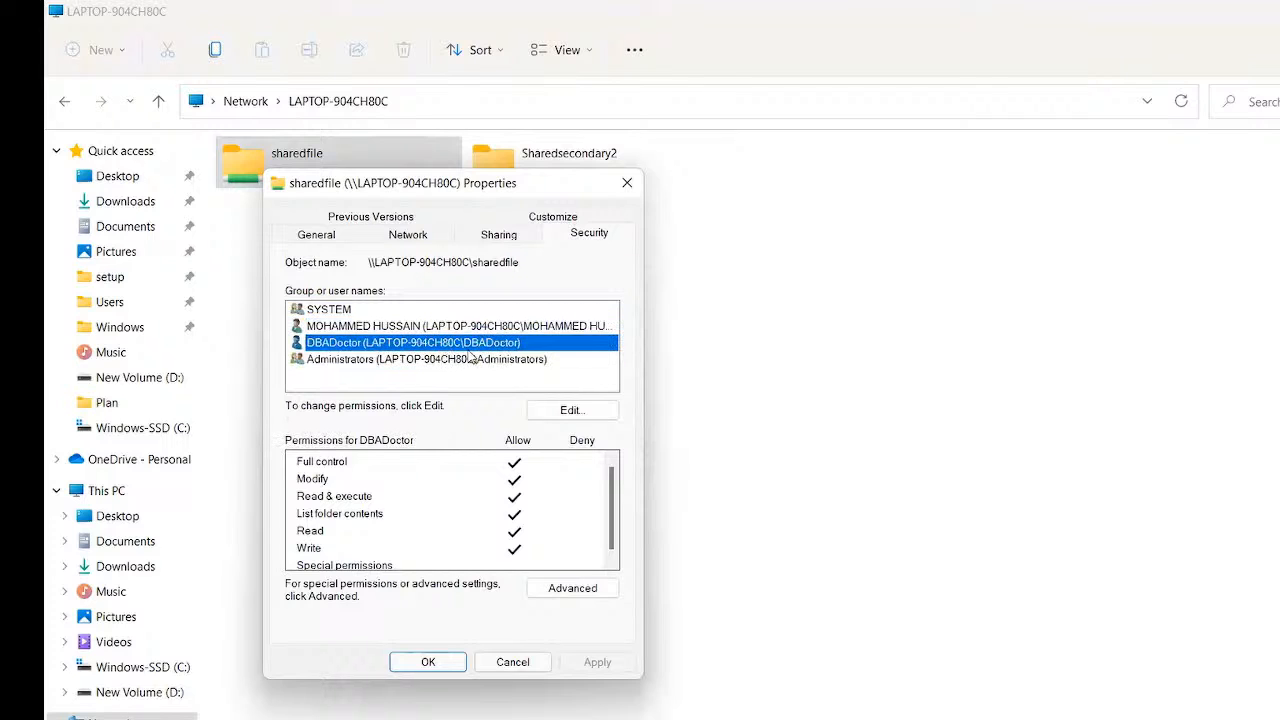
click(402, 362)
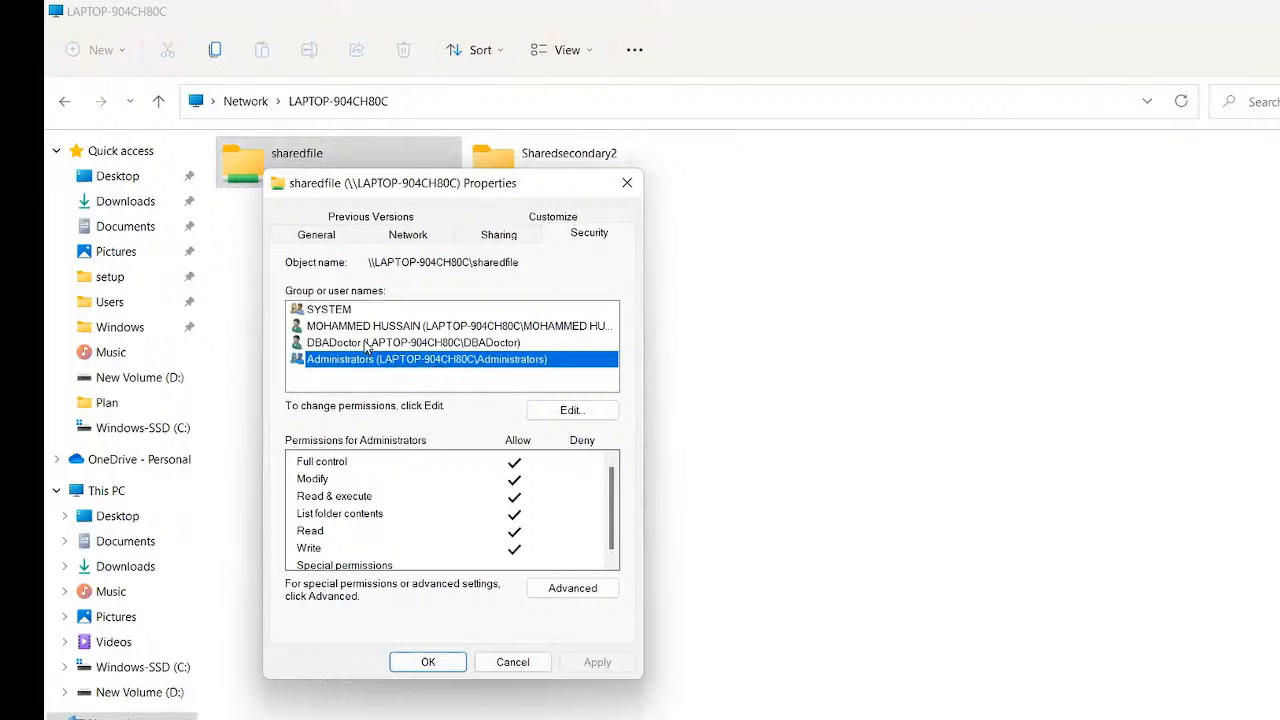
click(366, 345)
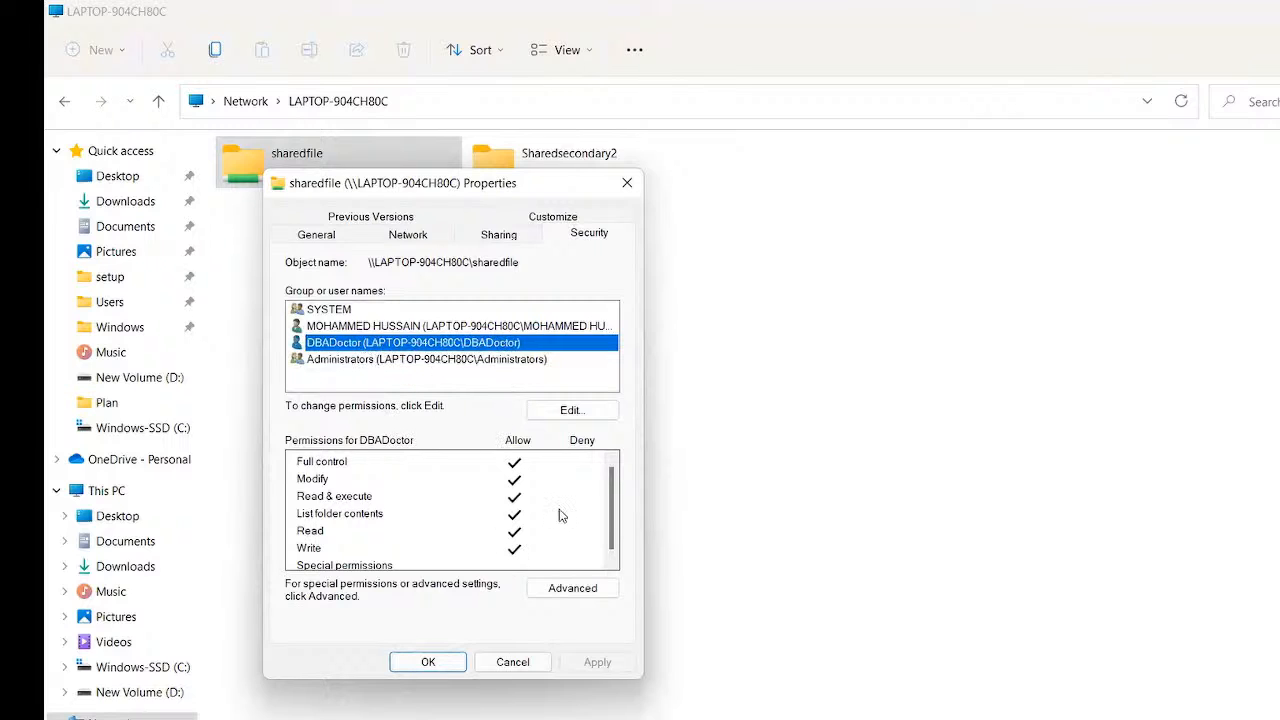
click(626, 185)
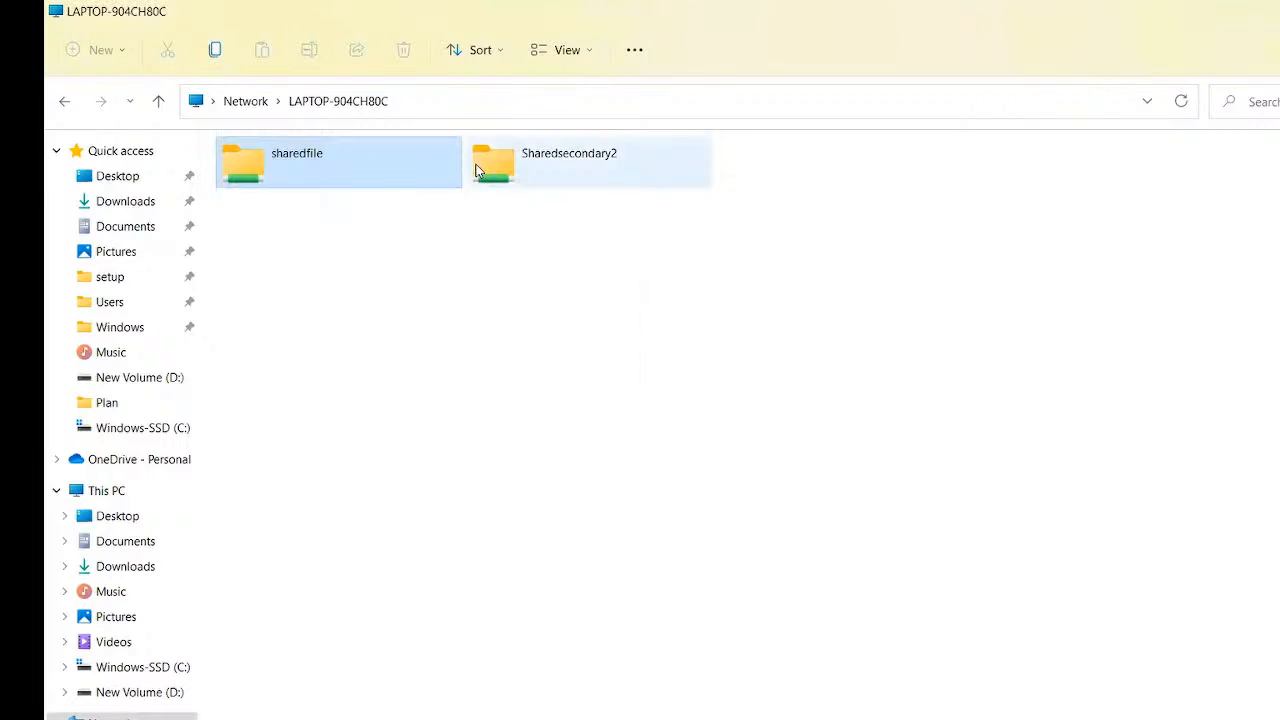
Open the security permissions of the Sharedsecondary2 network folder for editing
click(488, 172)
right_click(496, 172)
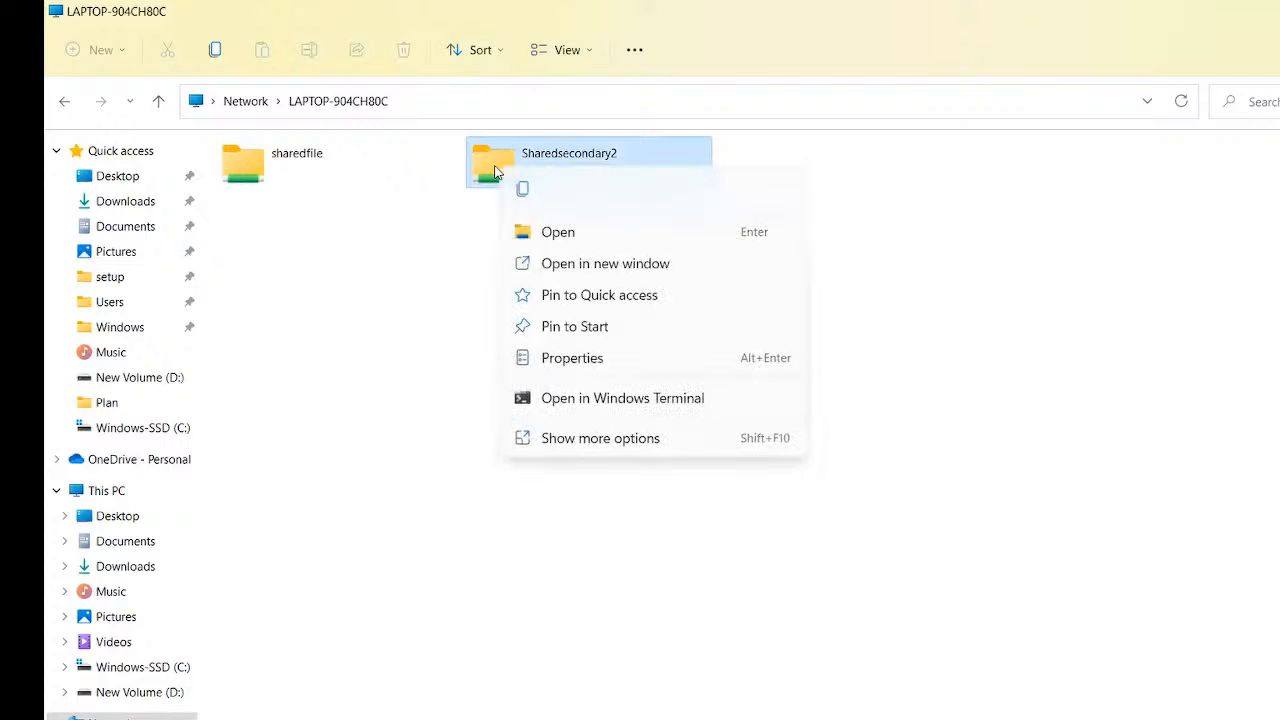
click(590, 357)
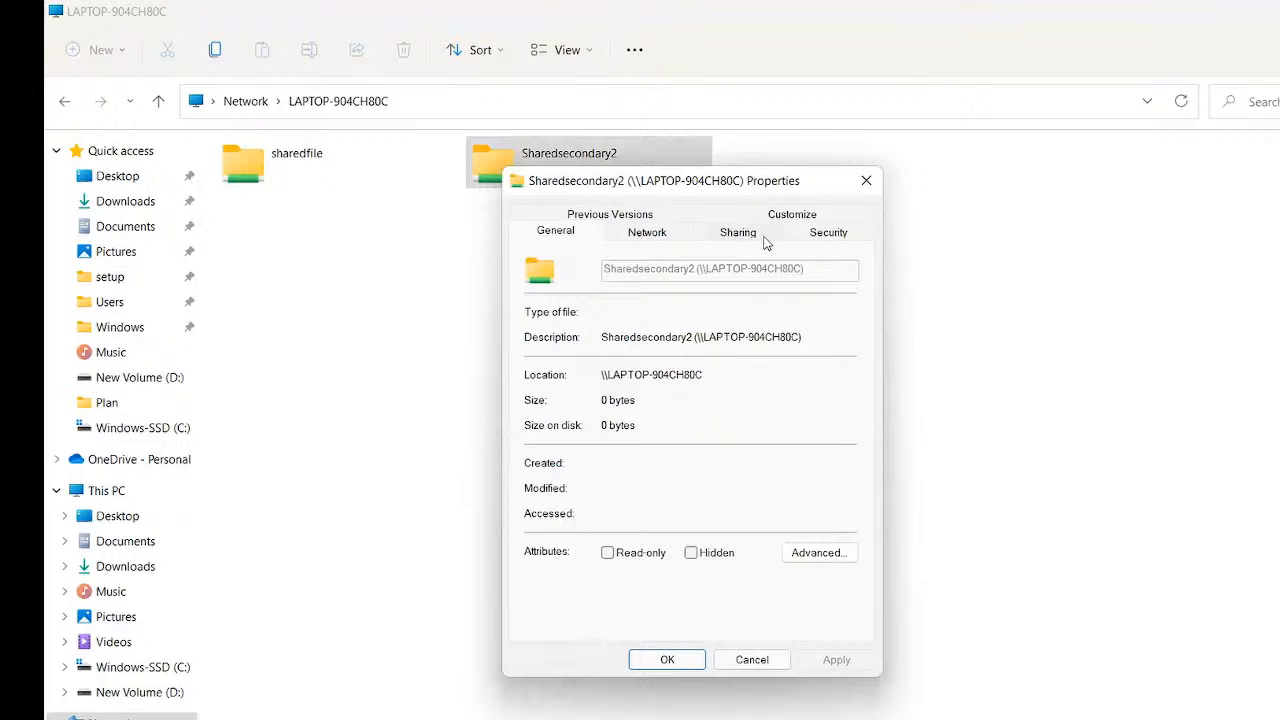
click(818, 238)
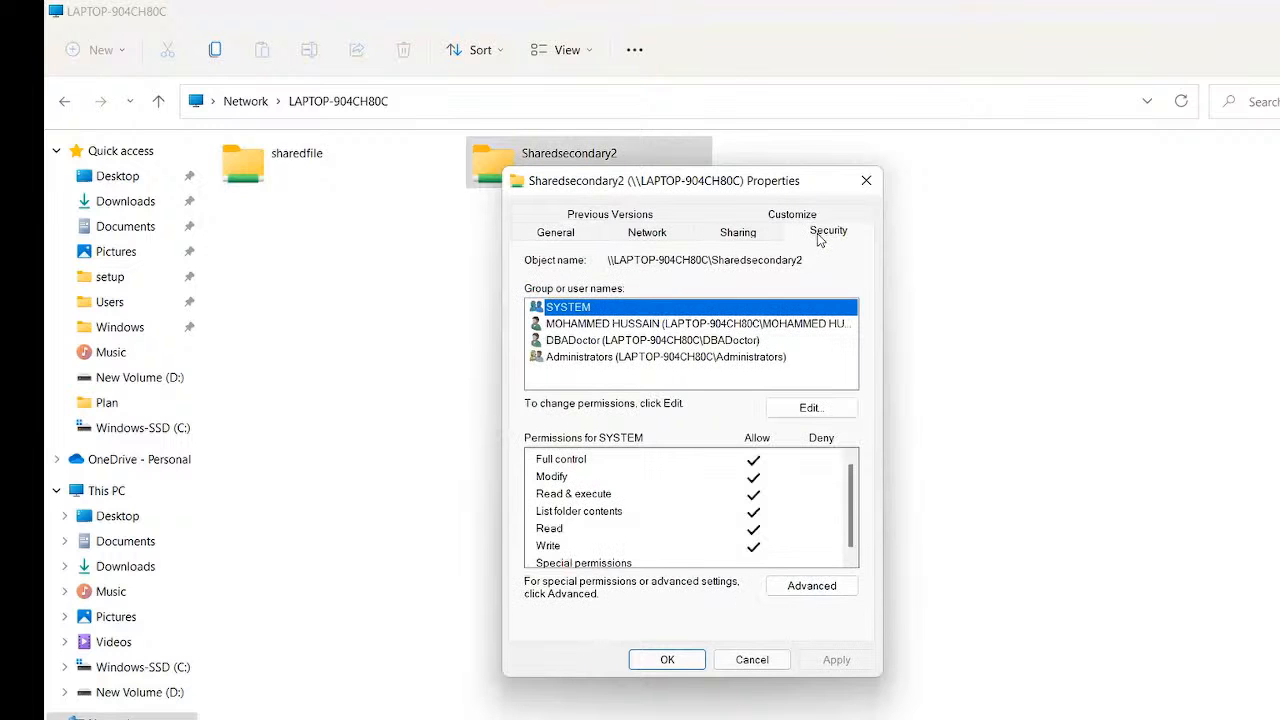
click(811, 410)
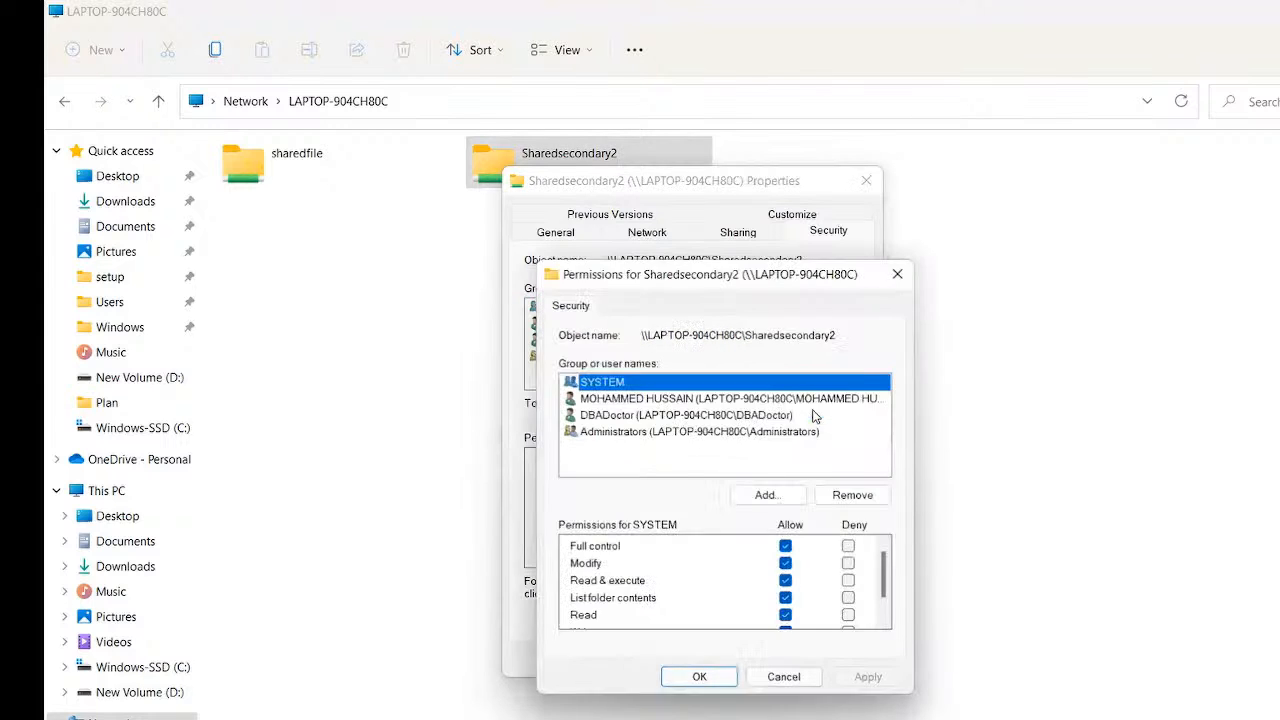
Look up the account dbadoctor on LAPTOP-904CH80C and add it to the Sharedsecondary2 permissions list
click(770, 495)
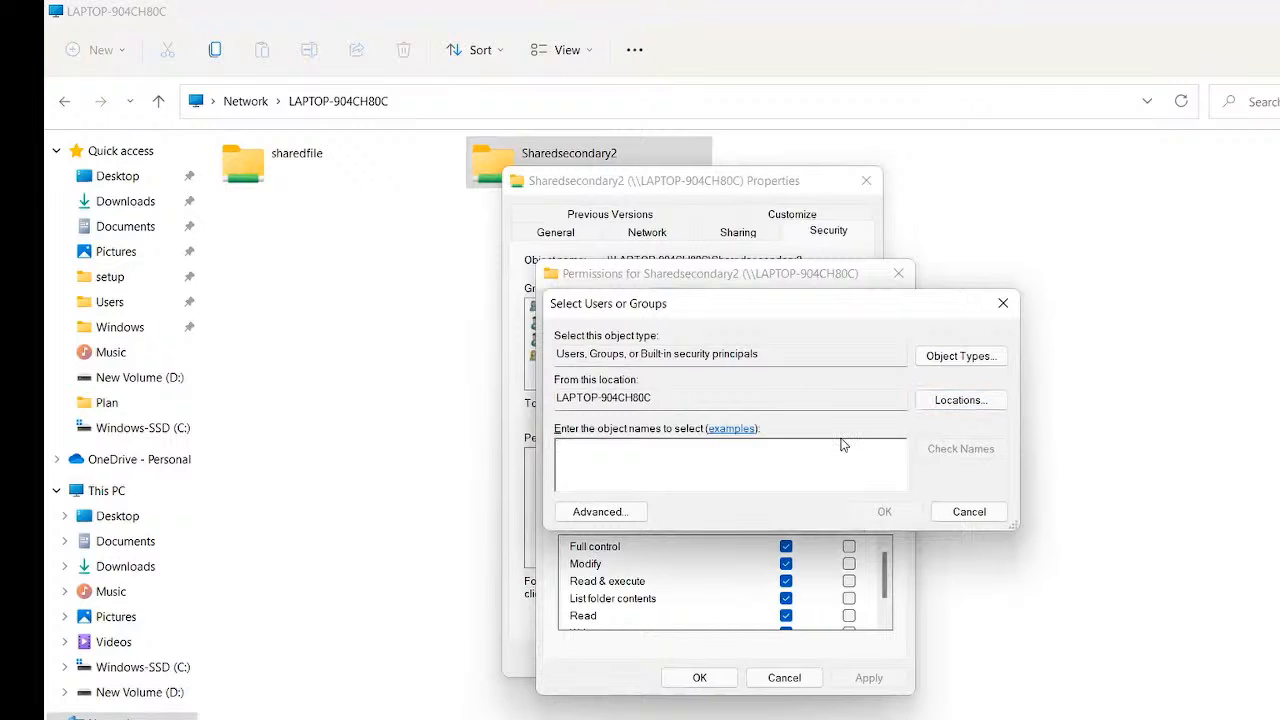
text(dba)
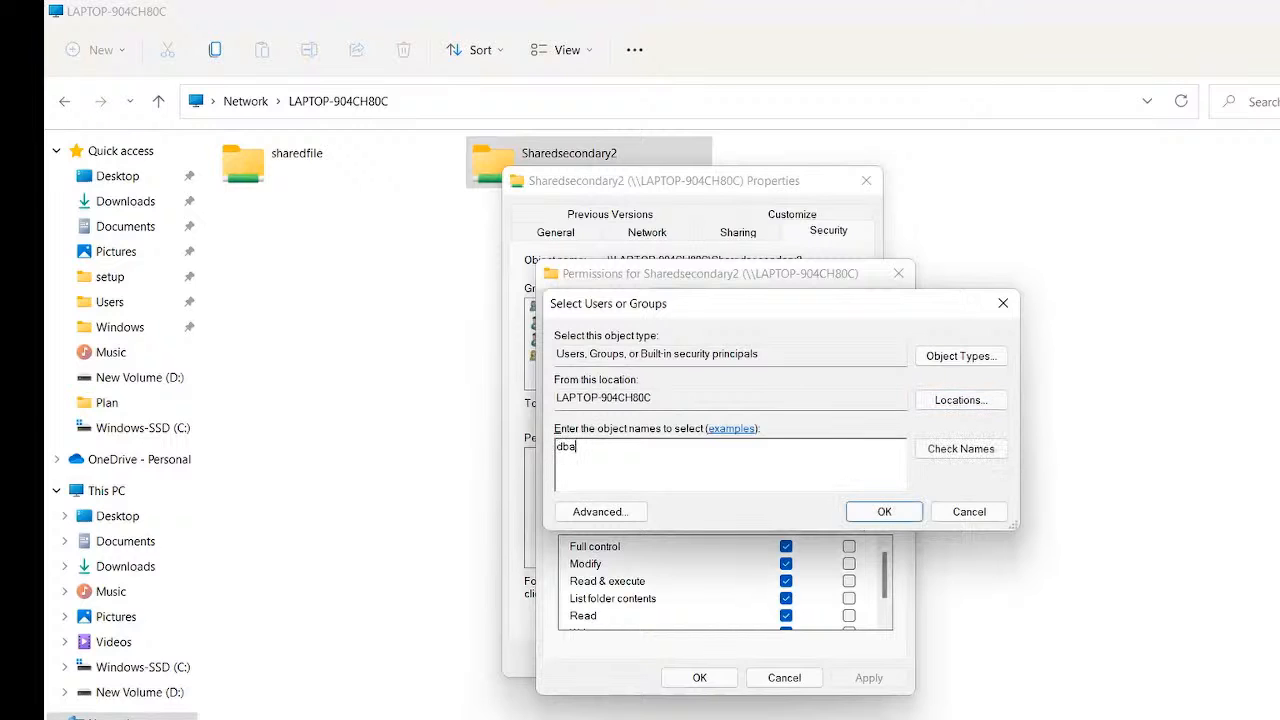
click(958, 447)
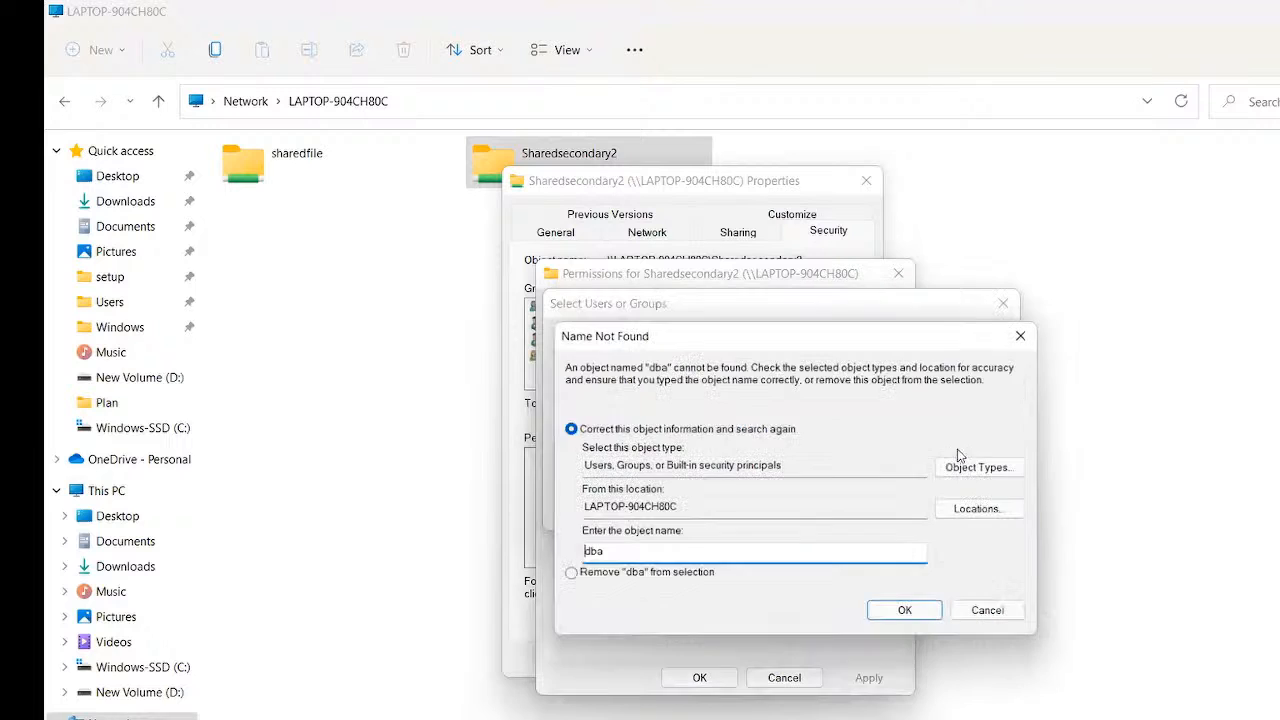
click(1016, 337)
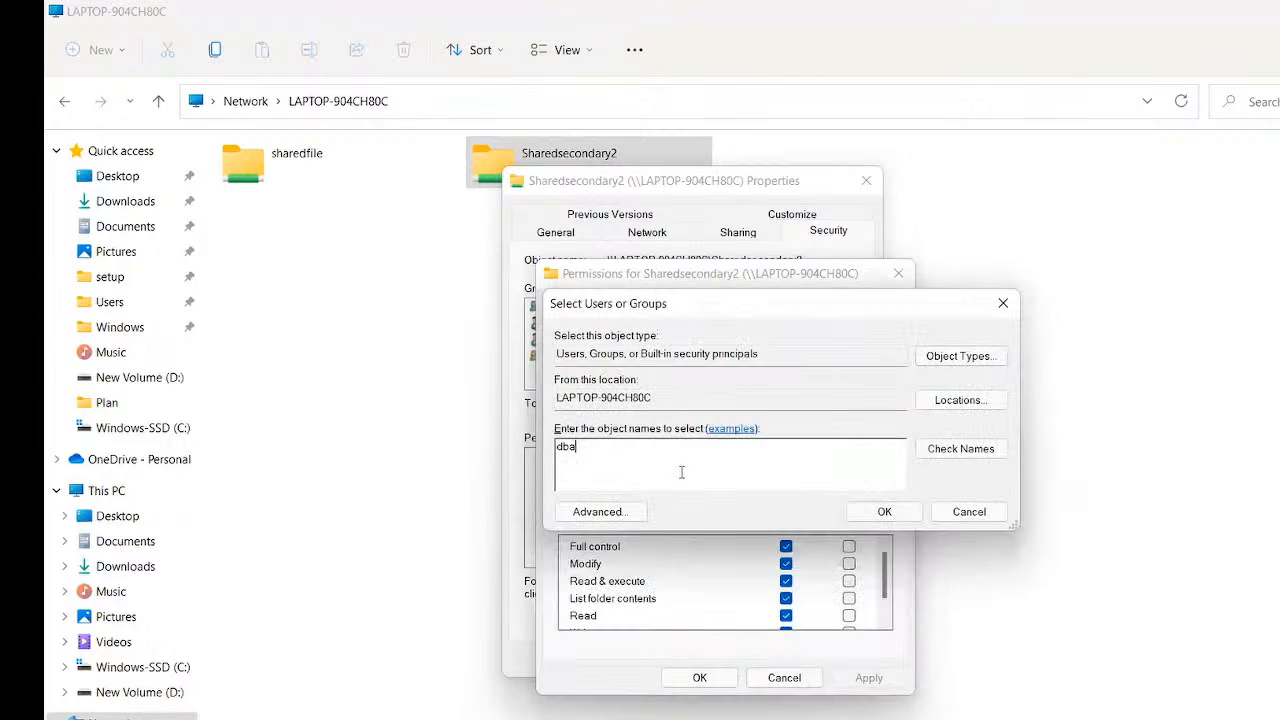
text(doctor)
click(935, 452)
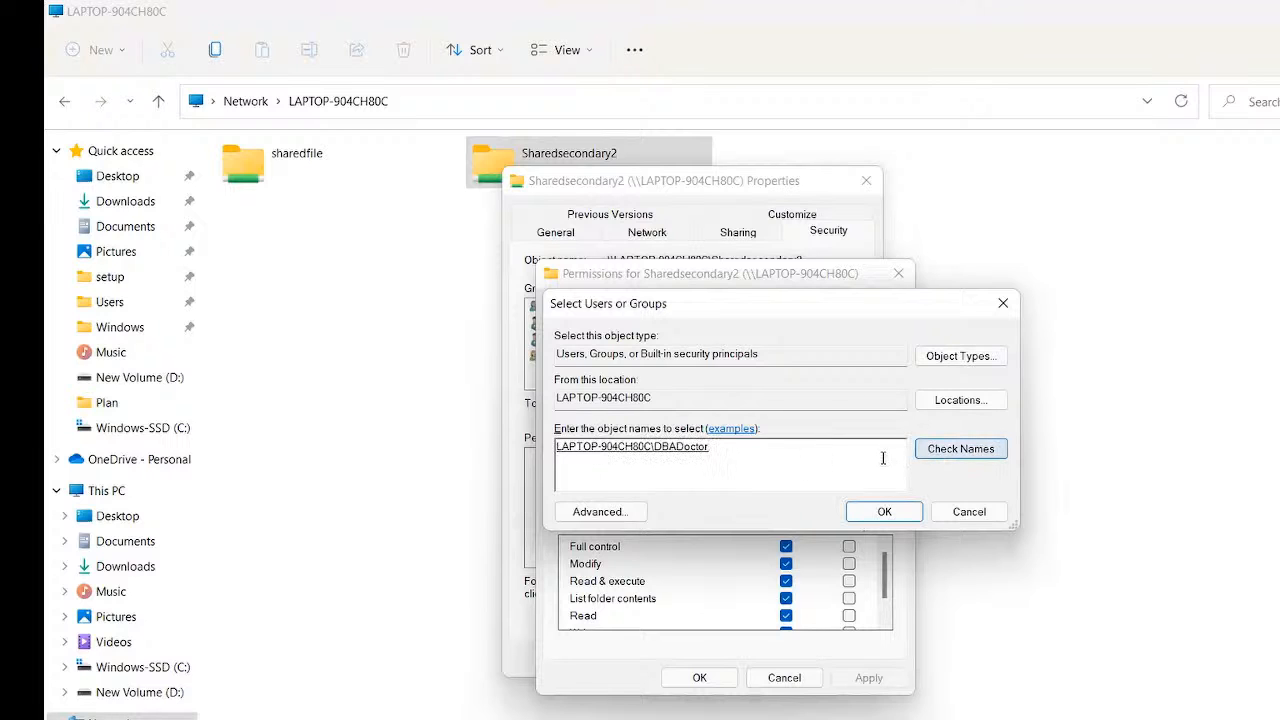
click(884, 511)
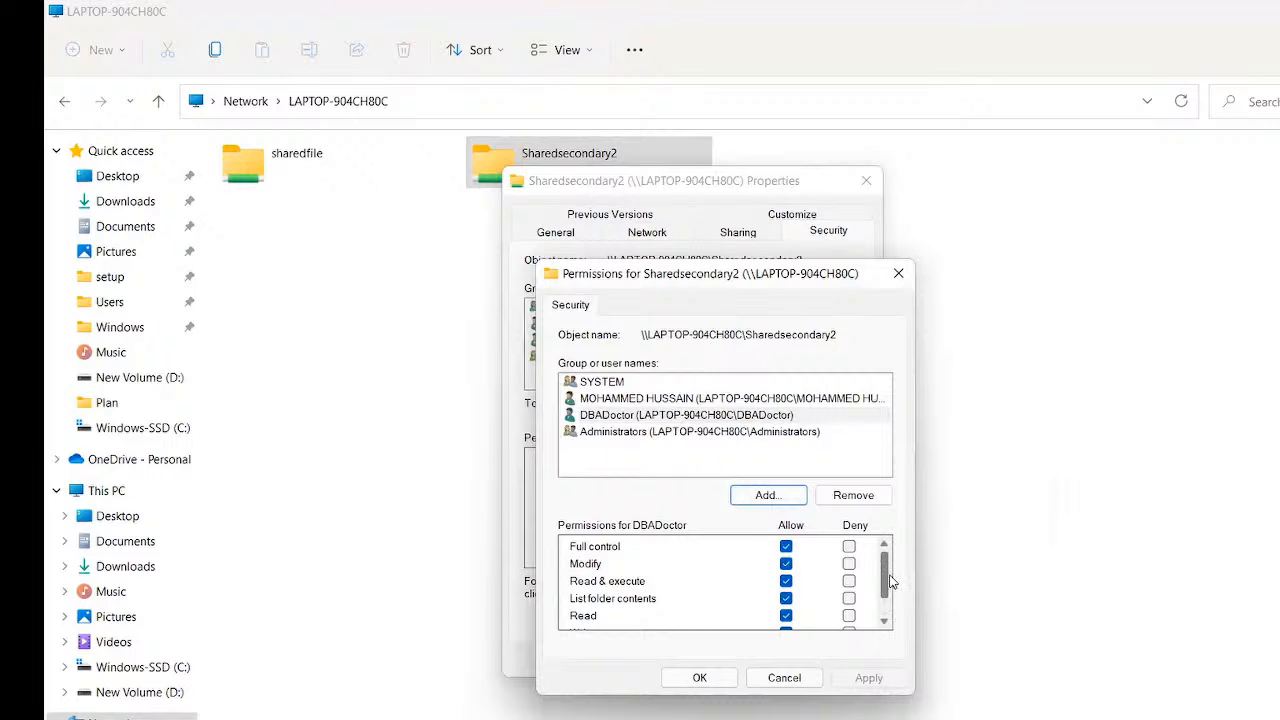
Check the permissions allowed for DBADoctor on Sharedsecondary2, close its dialogs without applying, and select the sharedfile folder
drag(891, 581, 884, 549)
click(899, 274)
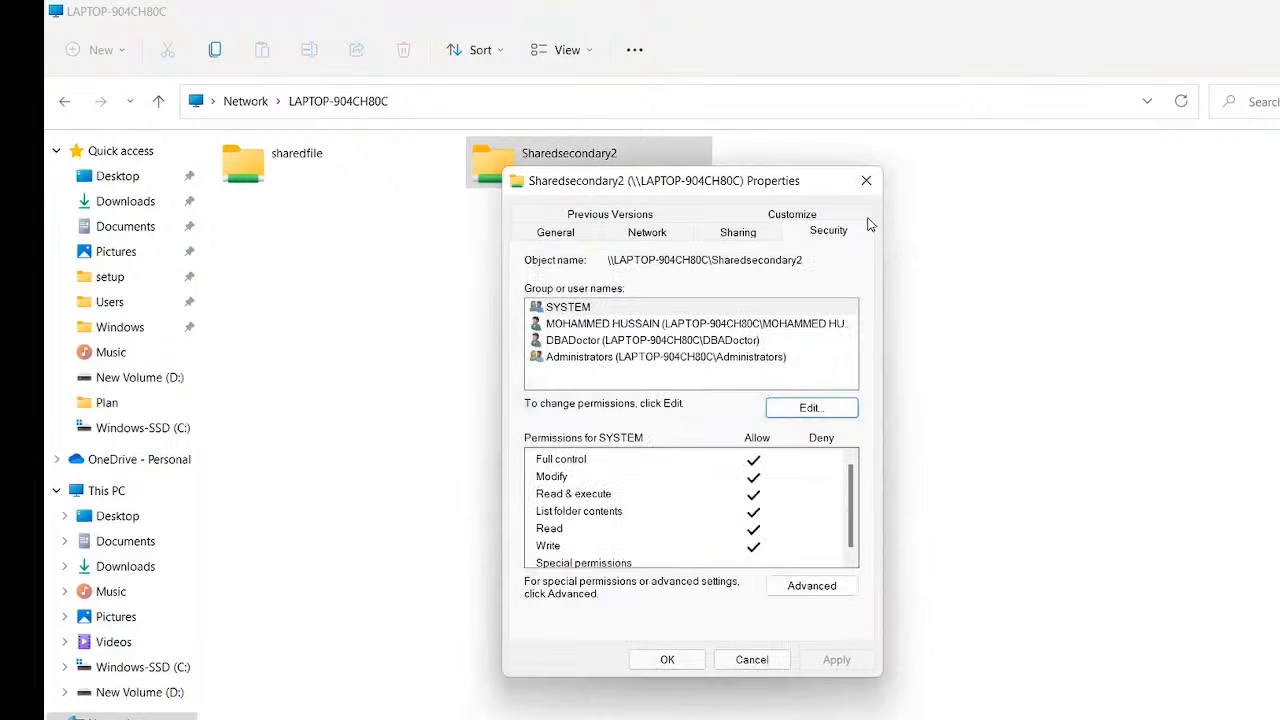
click(866, 181)
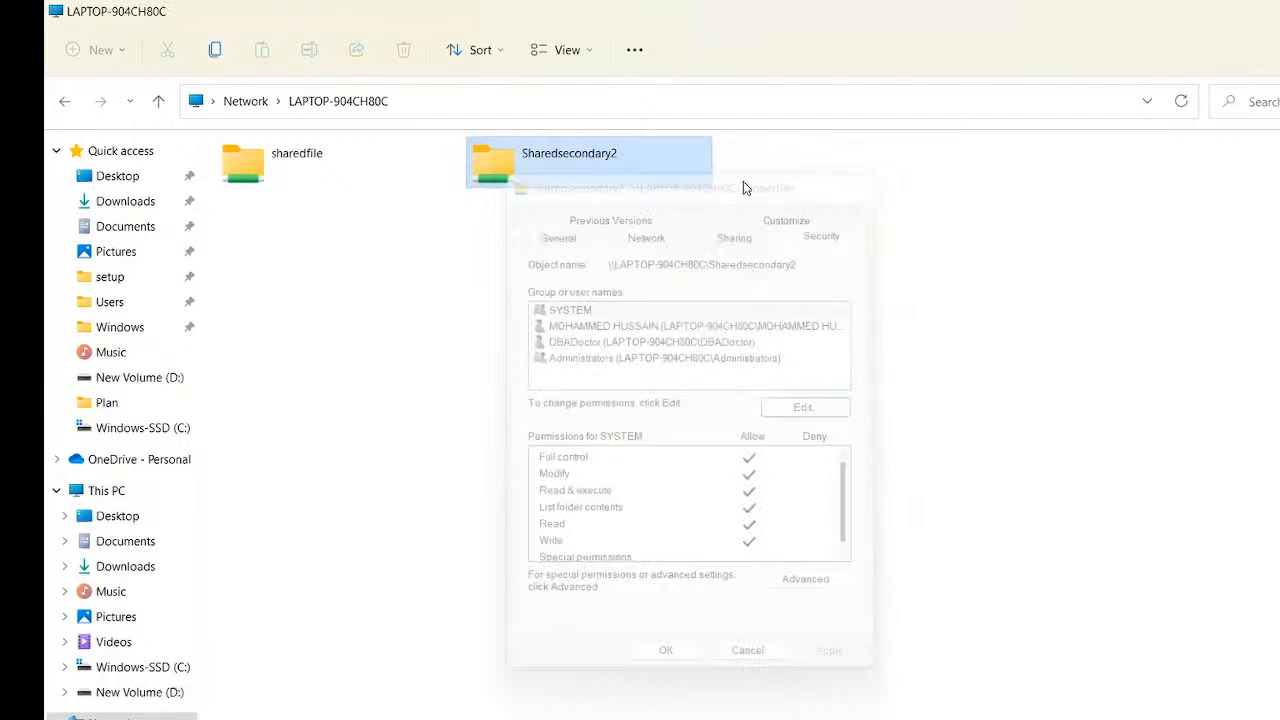
click(340, 191)
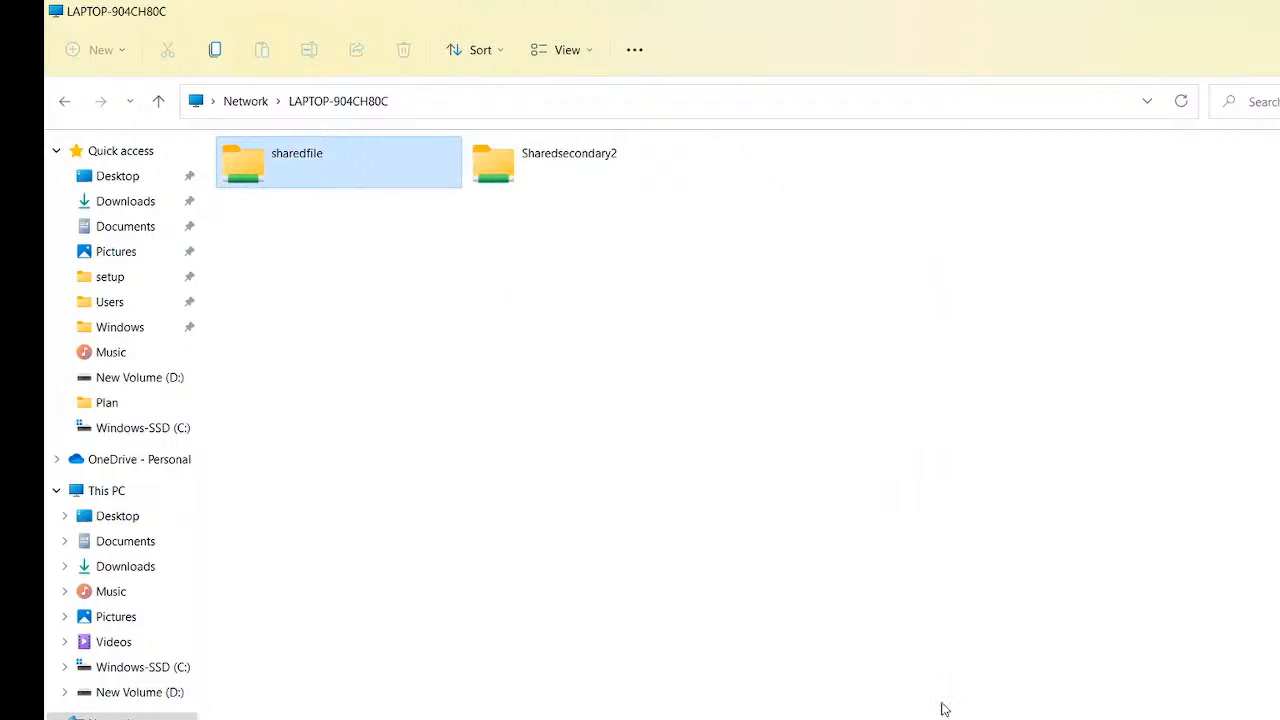
Switch to the Job Activity Monitor of DBADOCTOR2 and open the history of the LSCopy job
click(1060, 719)
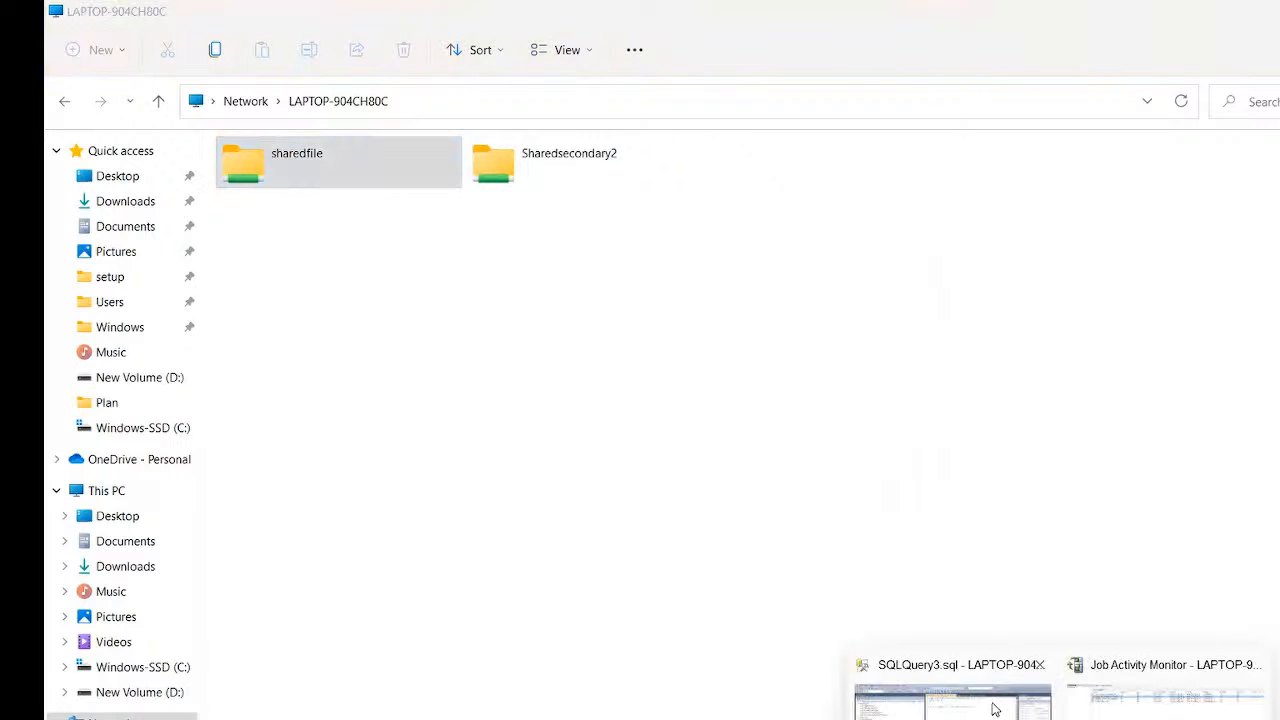
click(1165, 695)
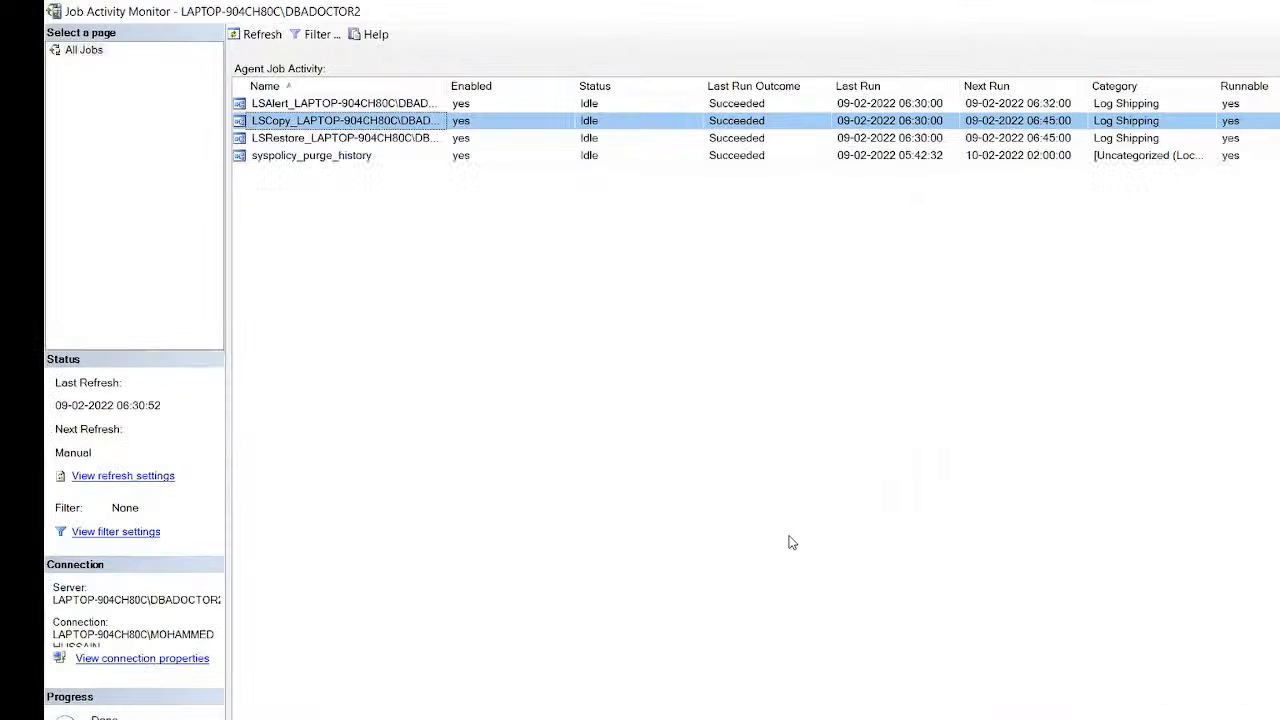
right_click(288, 128)
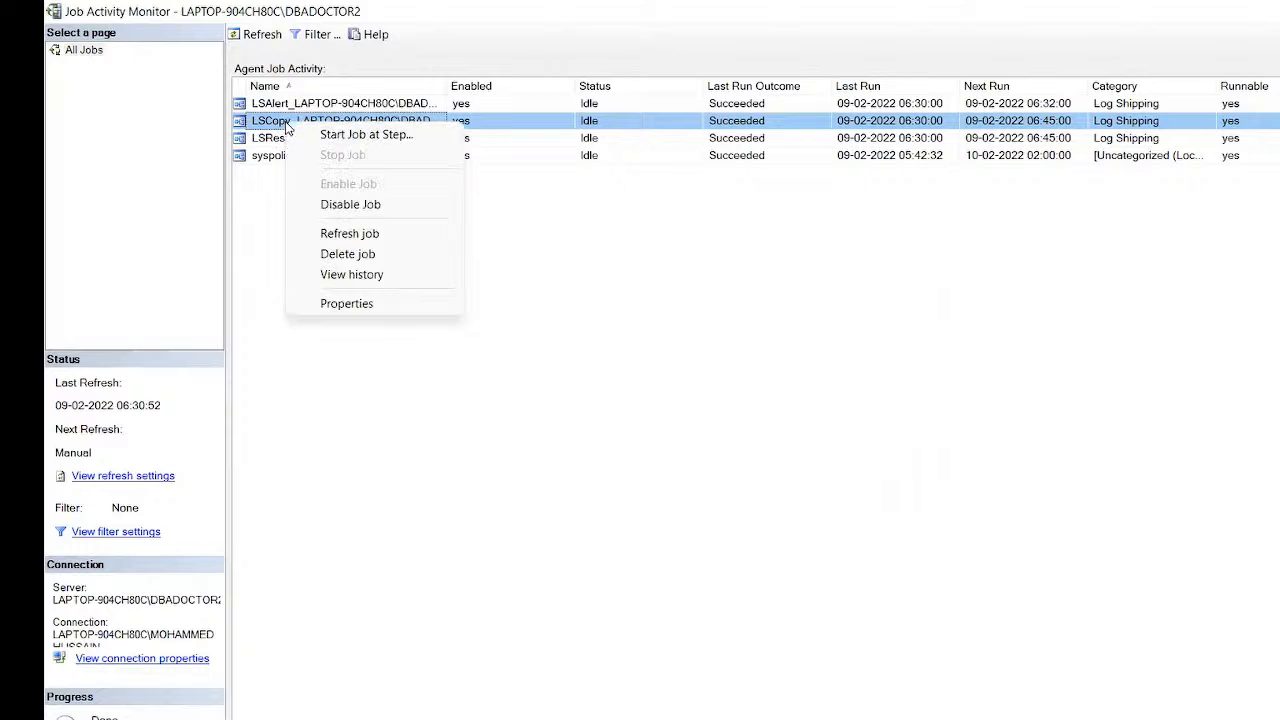
click(380, 275)
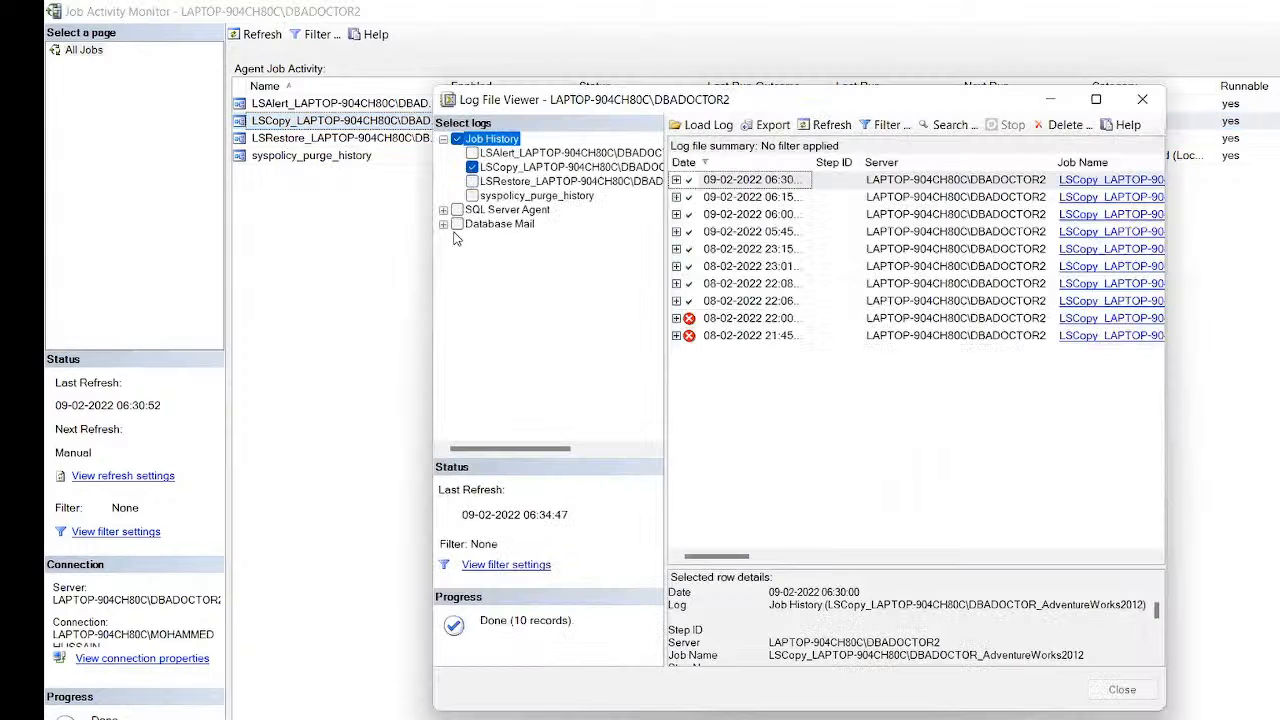
Examine the step messages of the failed LSCopy runs from 08-02-2022 in a maximized log viewer with enlarged row details
click(677, 319)
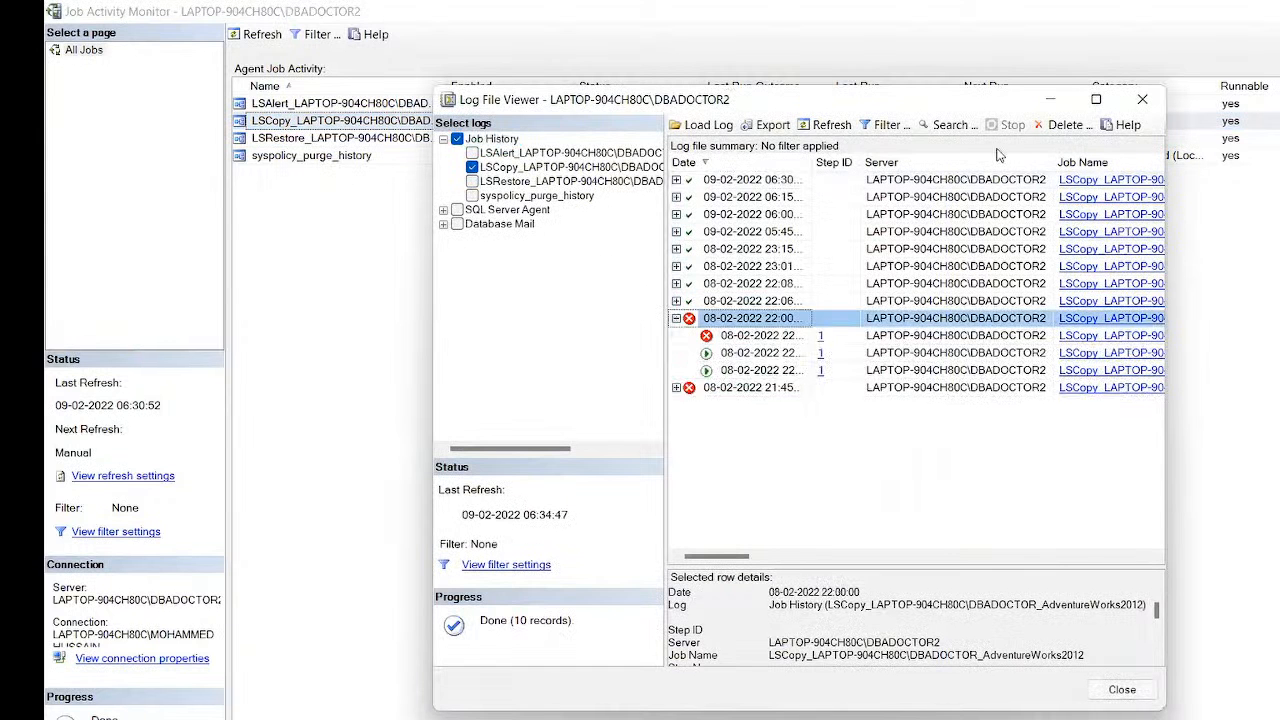
click(1094, 101)
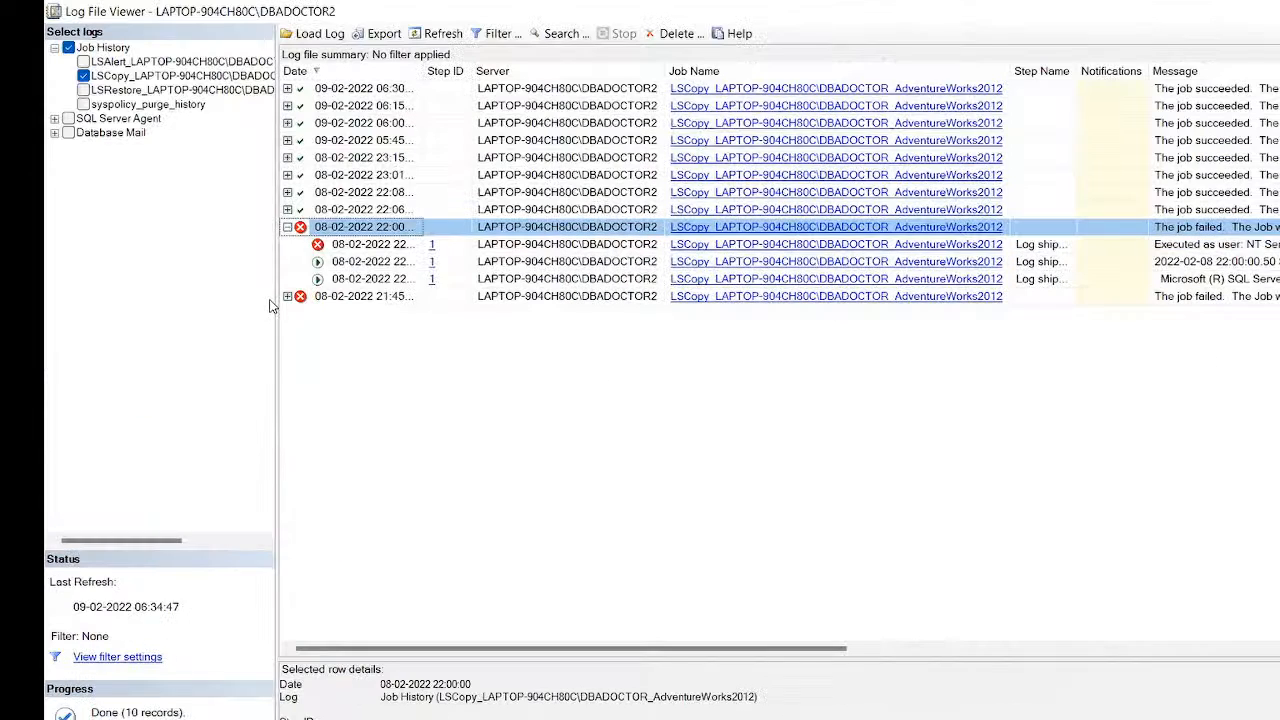
click(338, 246)
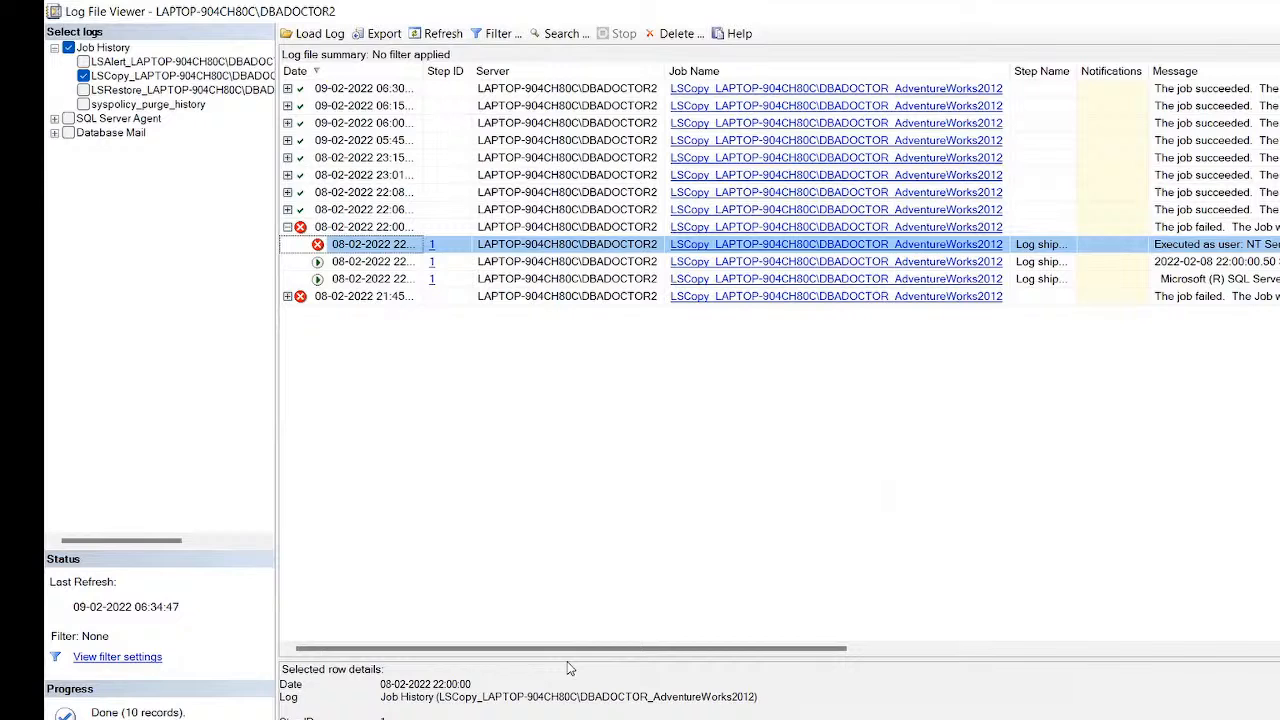
drag(566, 657, 565, 410)
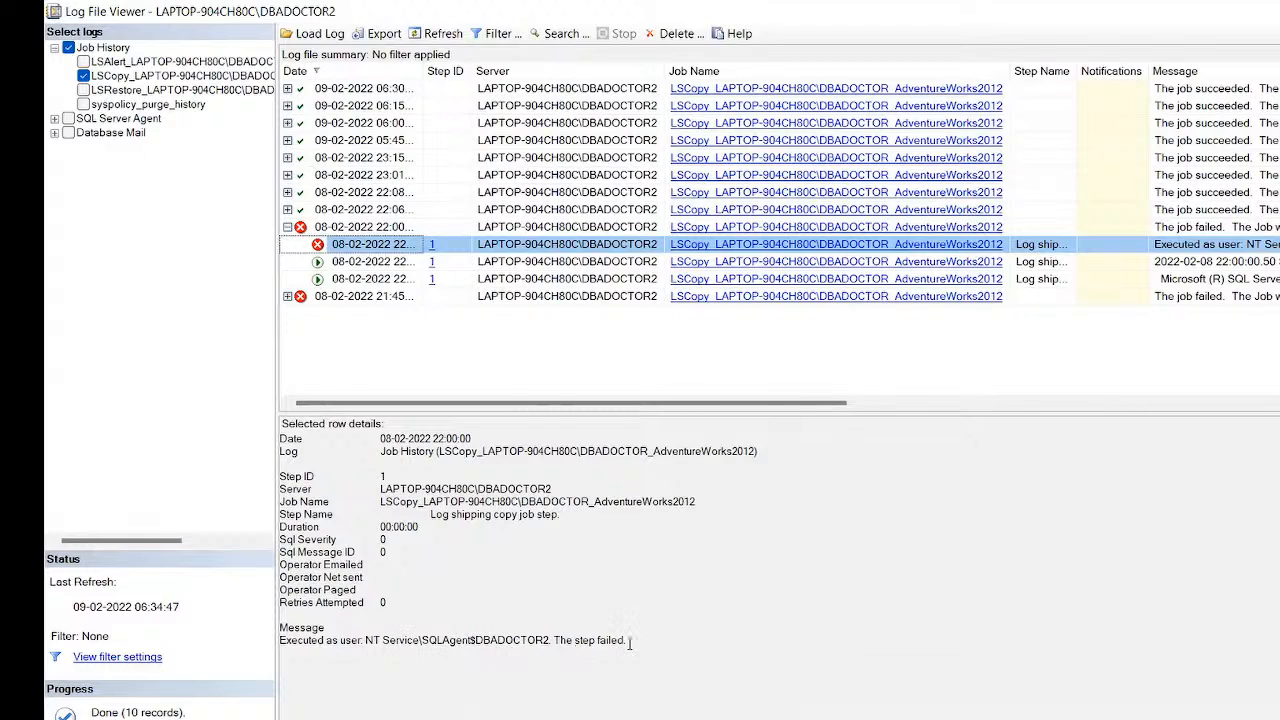
click(287, 300)
click(390, 314)
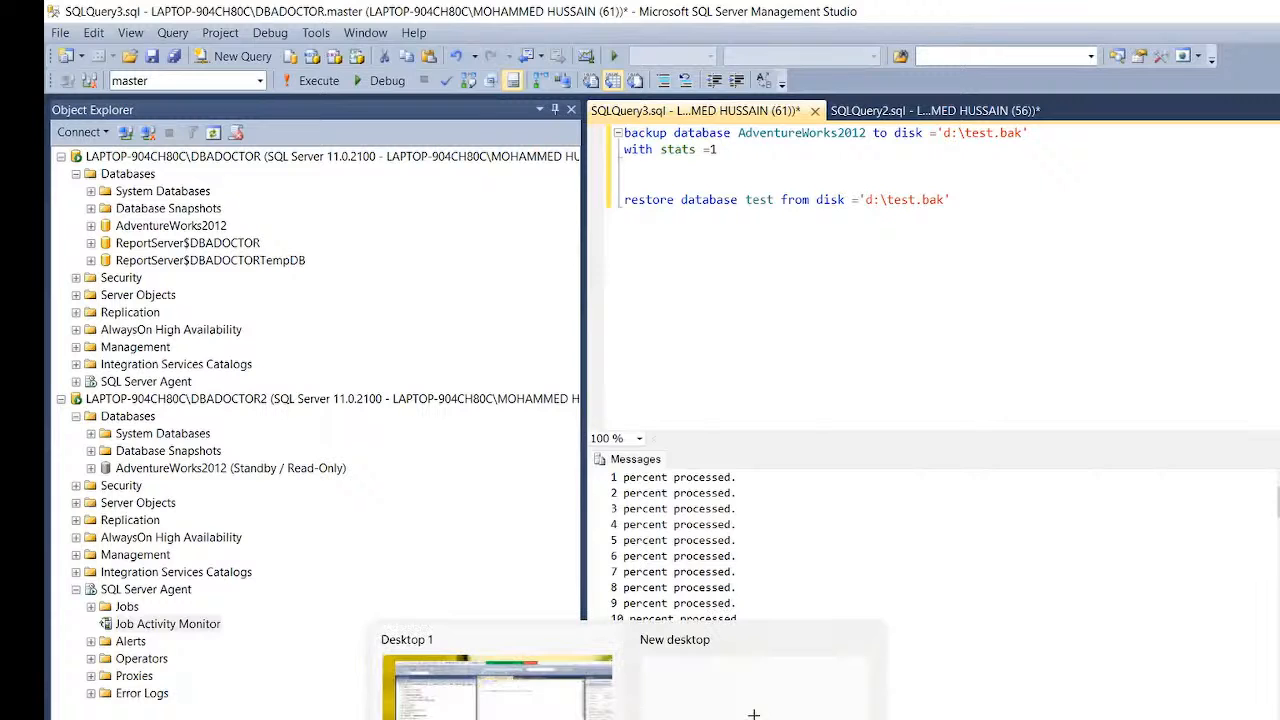
Search Windows for SQL Server Configuration Manager and open it
click(622, 718)
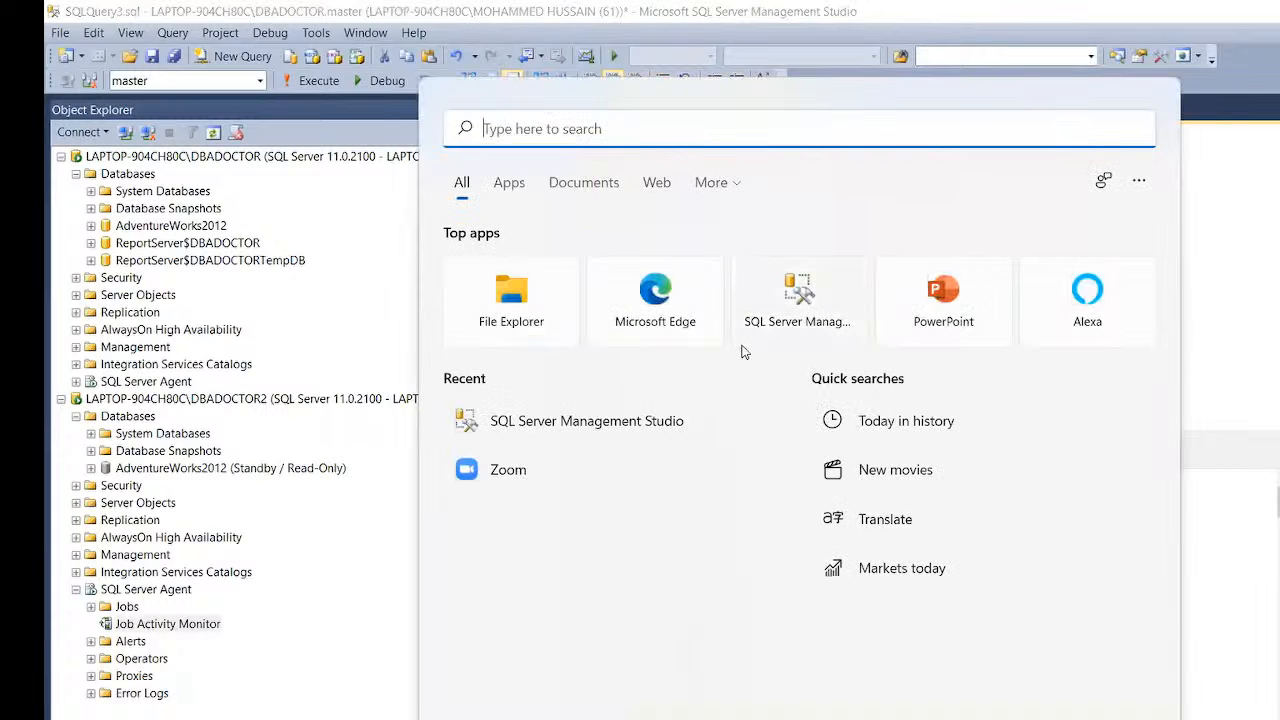
text(com)
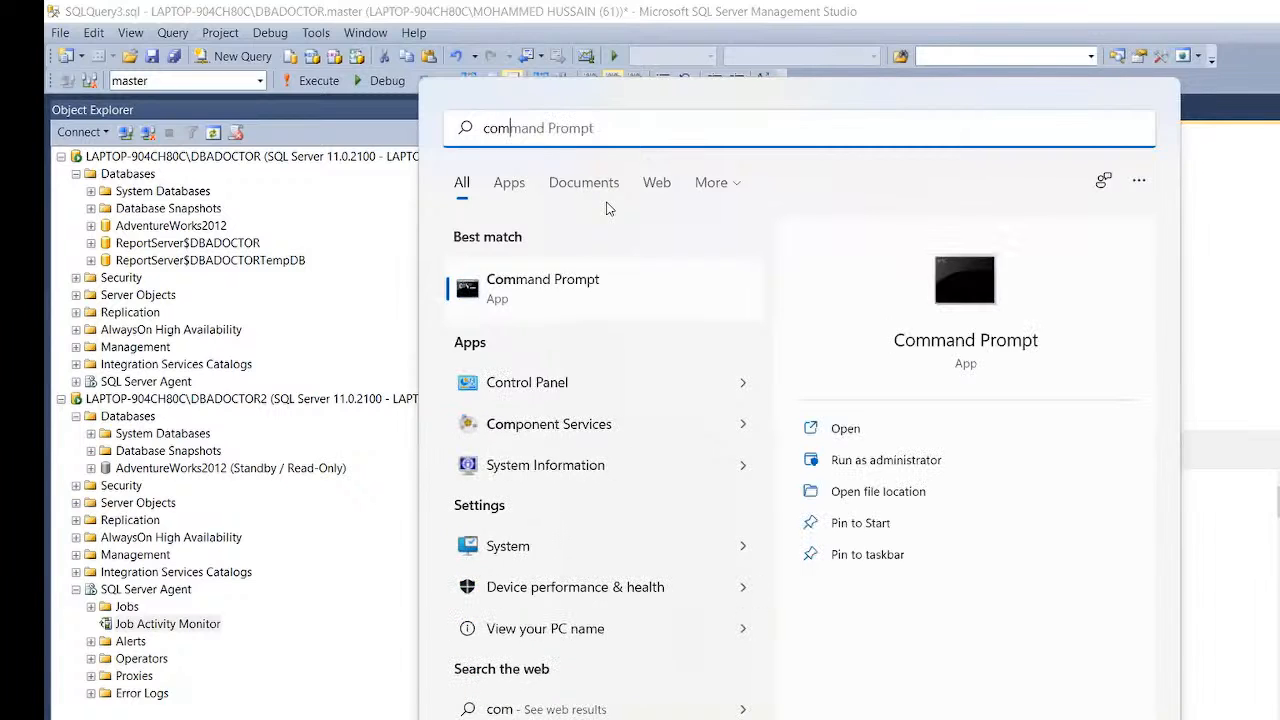
key(BackSpace)
text(n)
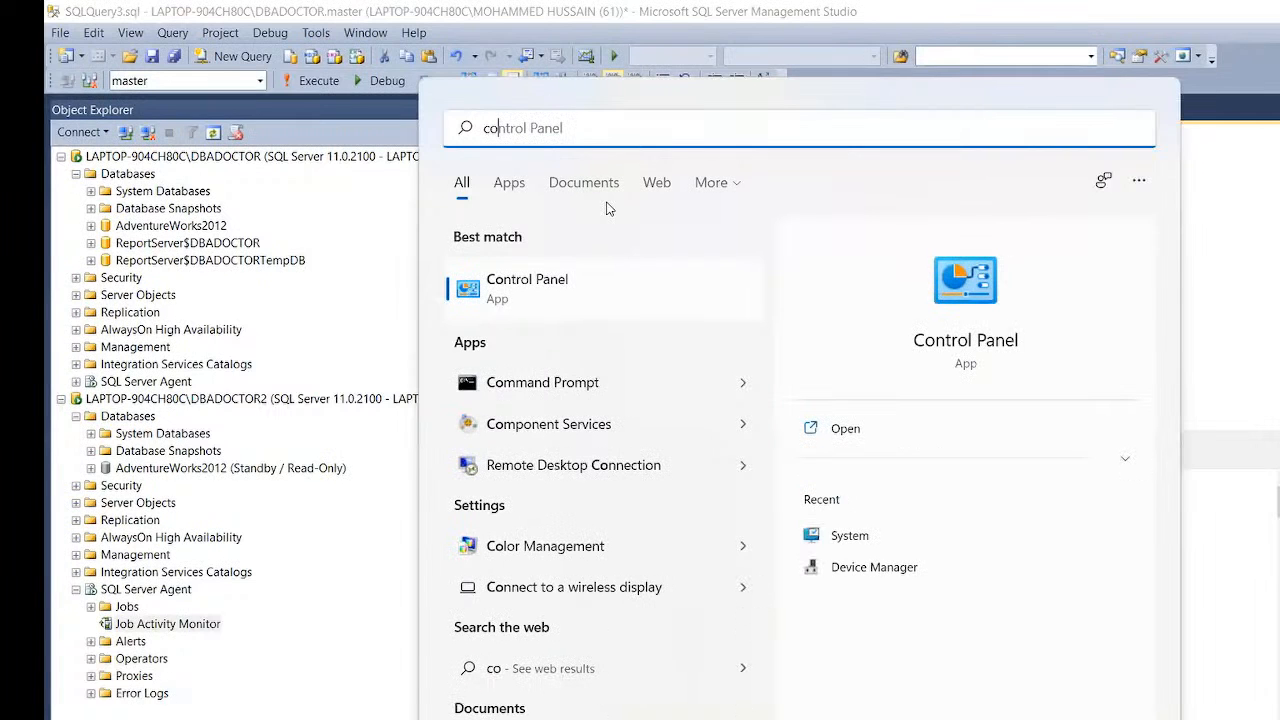
text(fi)
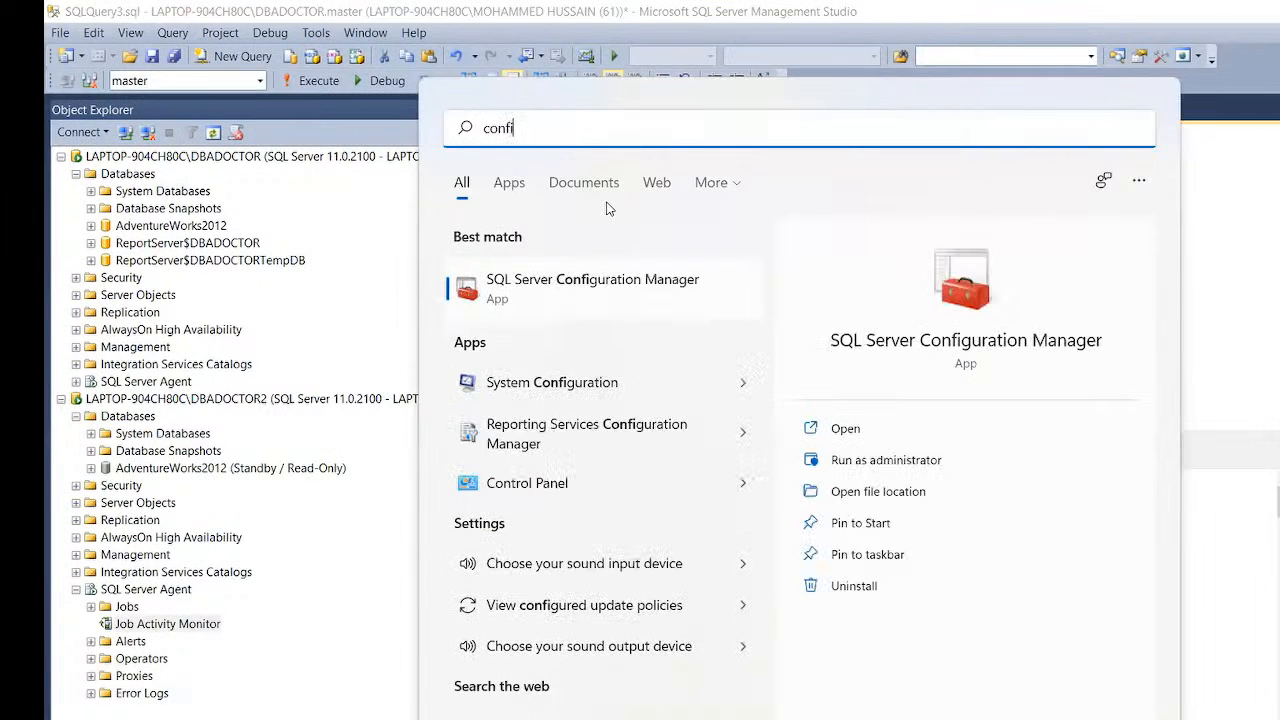
click(549, 309)
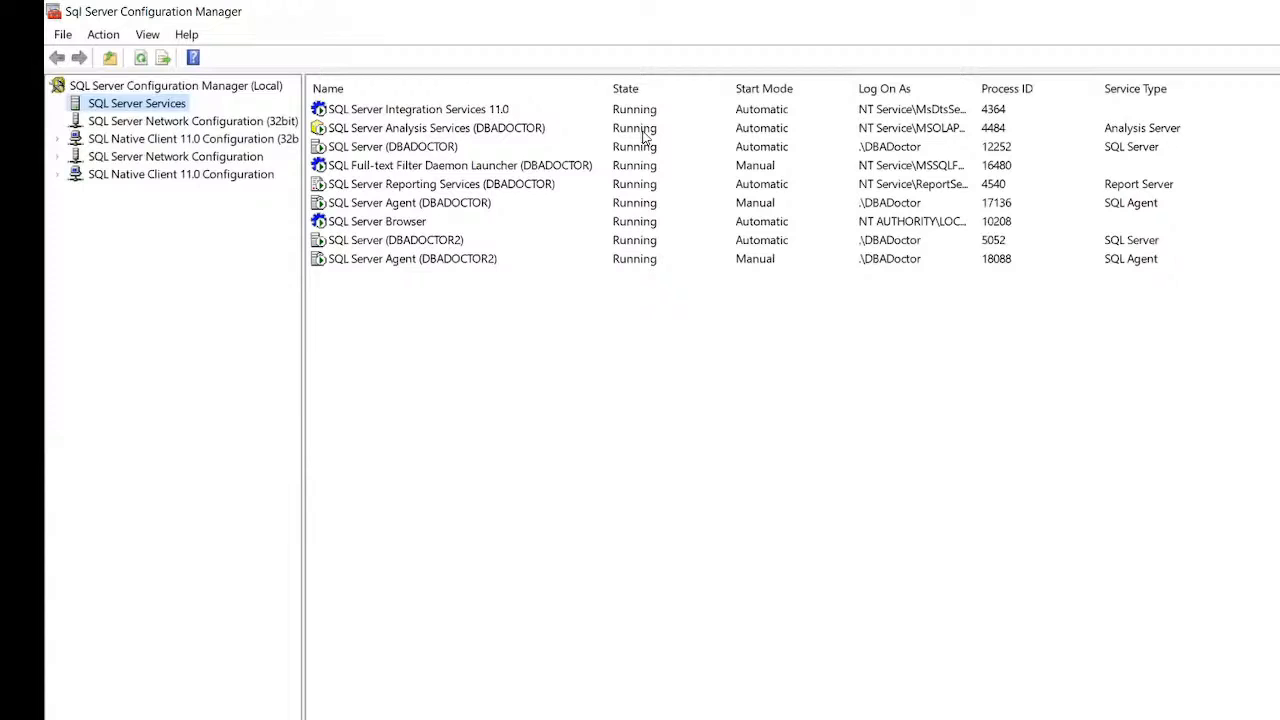
Check the log-on accounts of the SQL Server and SQL Server Agent services for DBADOCTOR and DBADOCTOR2
click(891, 146)
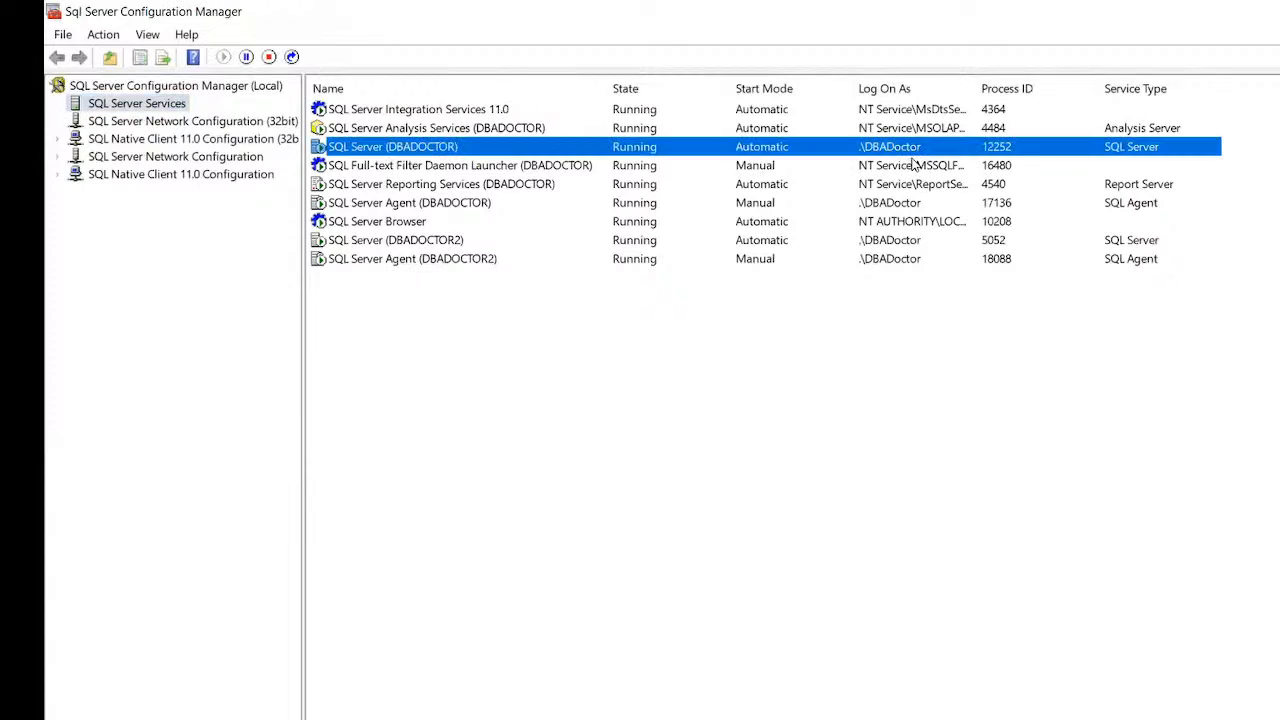
click(906, 241)
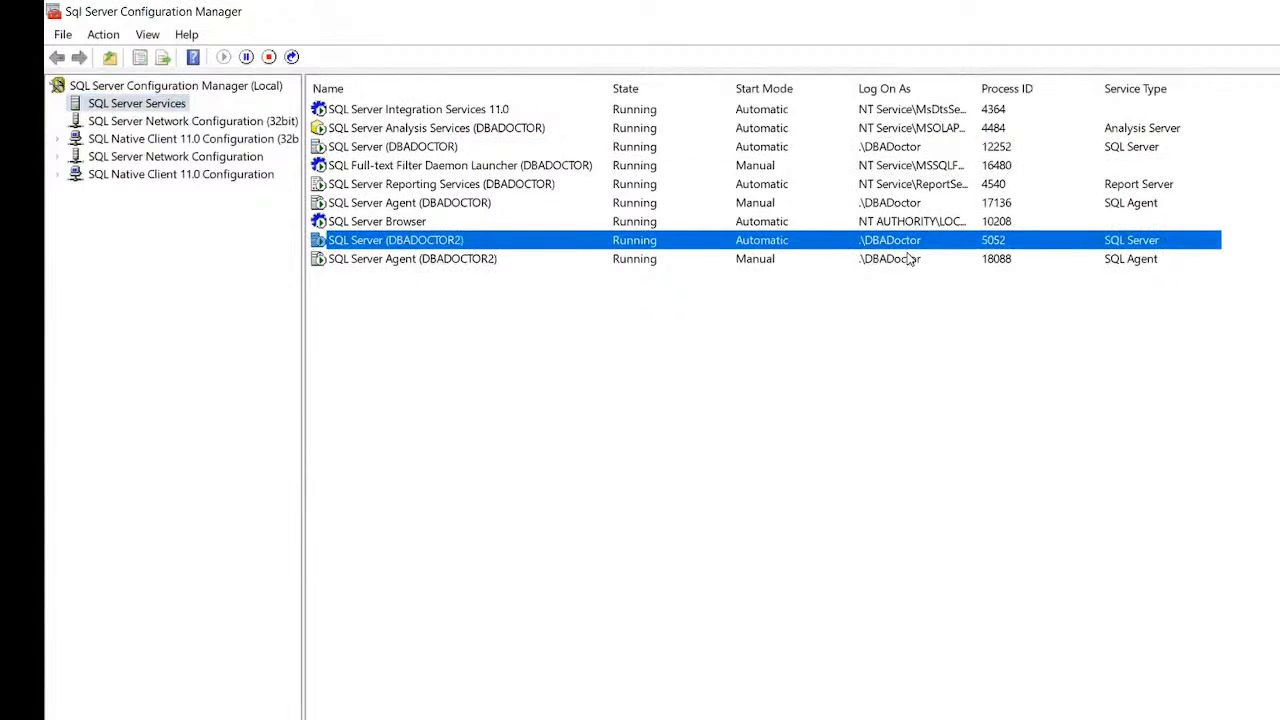
click(909, 259)
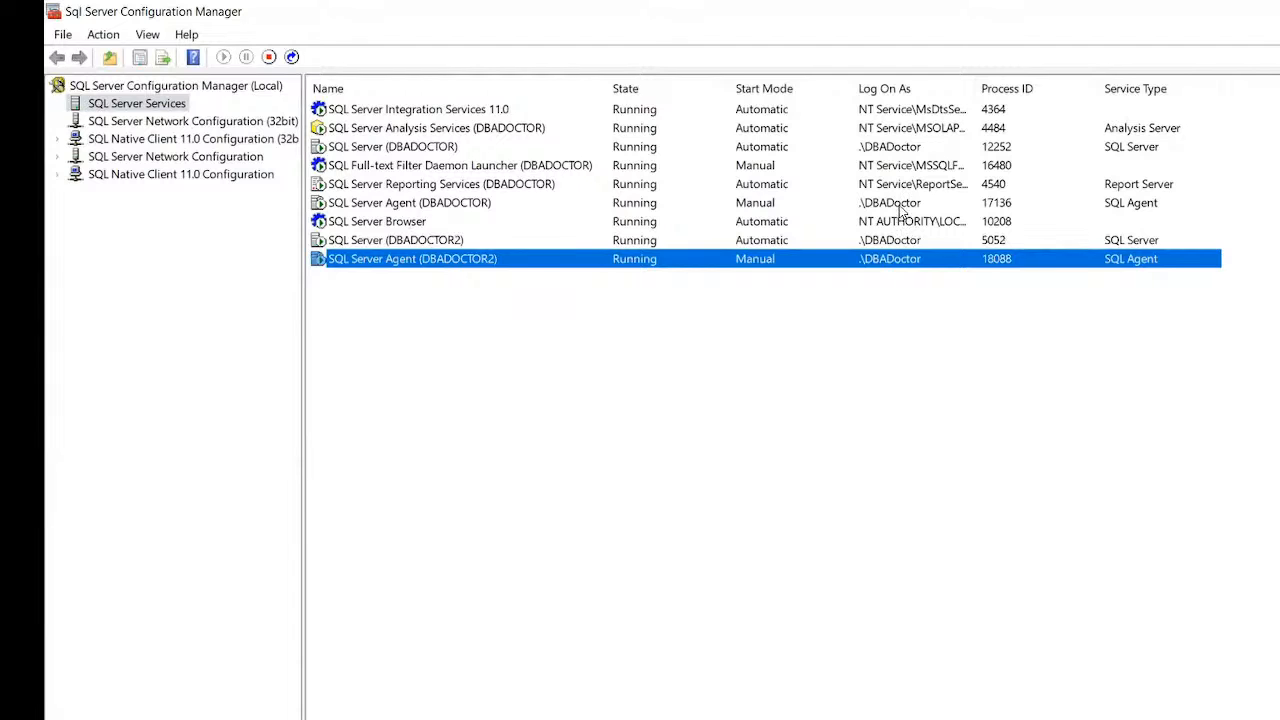
click(900, 206)
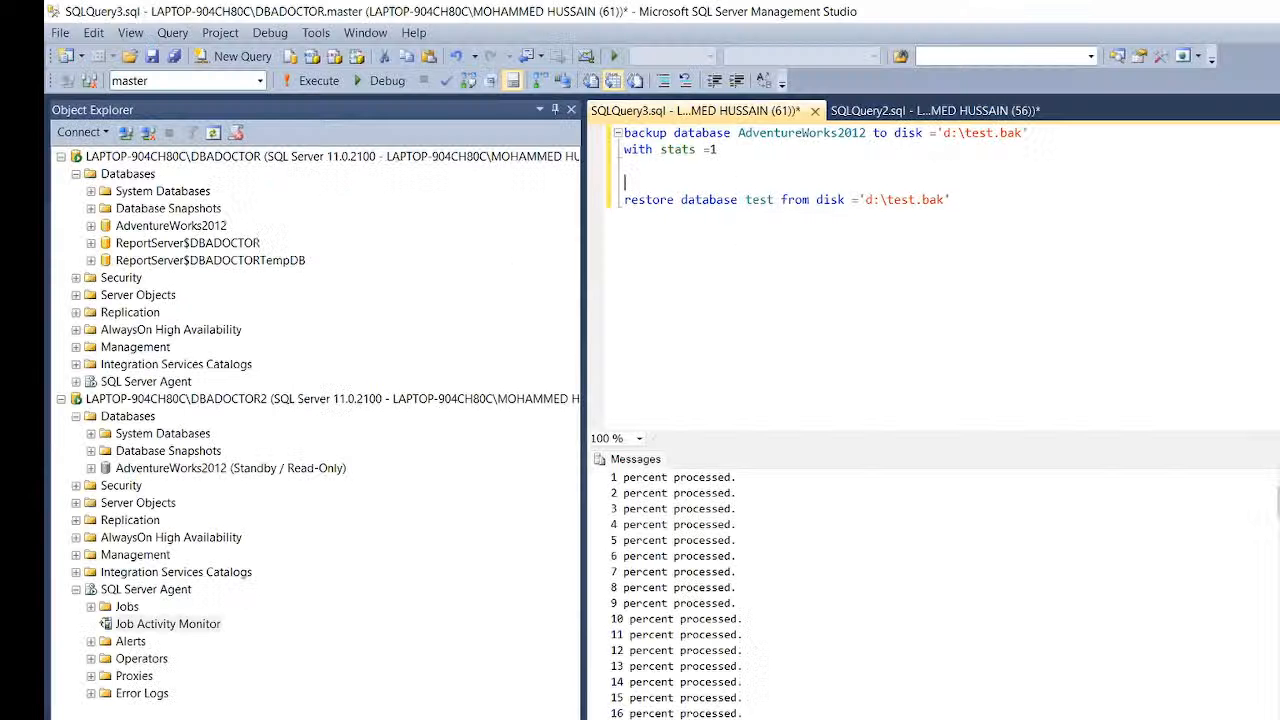
Return to the LSCopy job history and examine the successful runs of 08-02-2022 at 22:06 and 22:08, including the executing account
mouse_move(995, 719)
click(1200, 700)
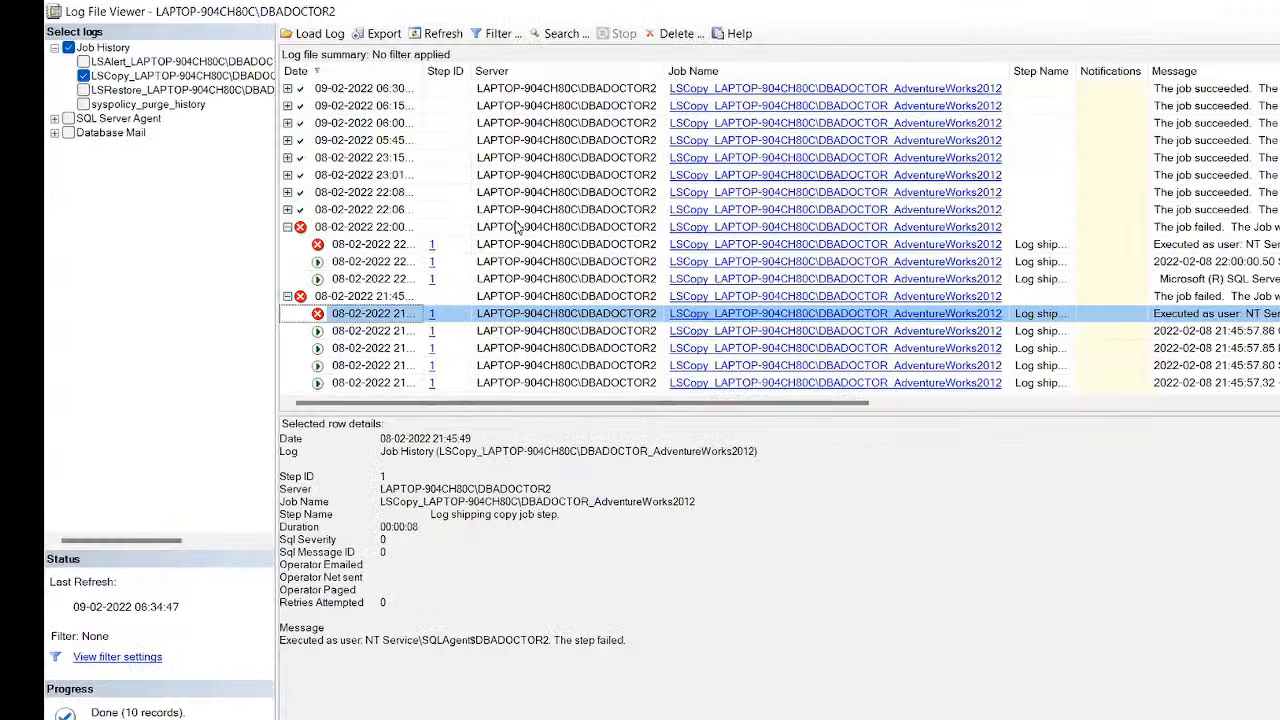
click(343, 210)
double_click(343, 211)
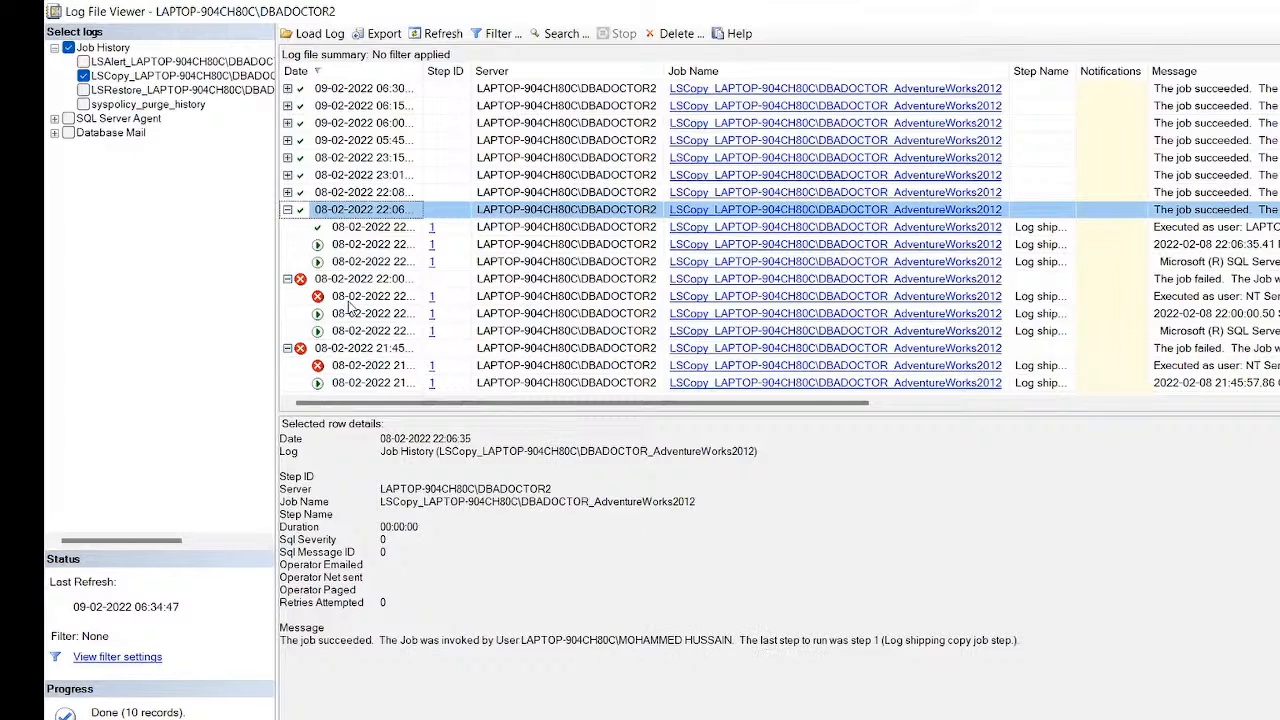
click(346, 229)
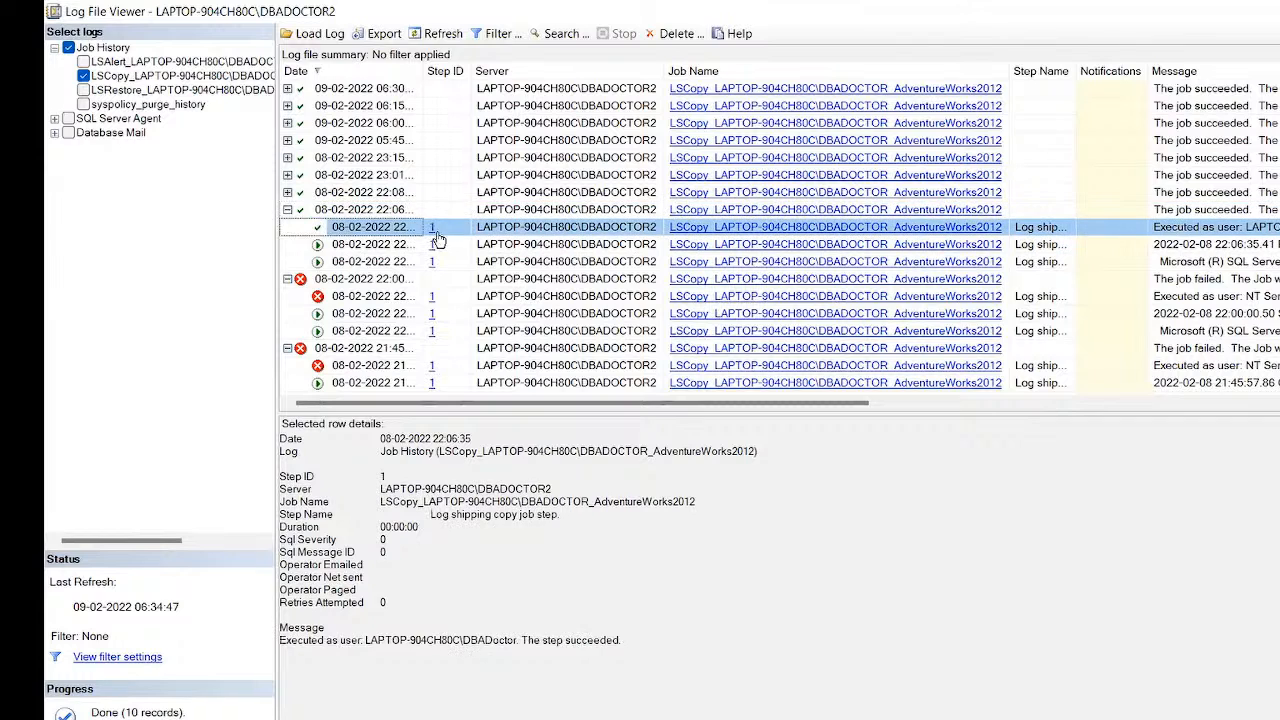
double_click(420, 193)
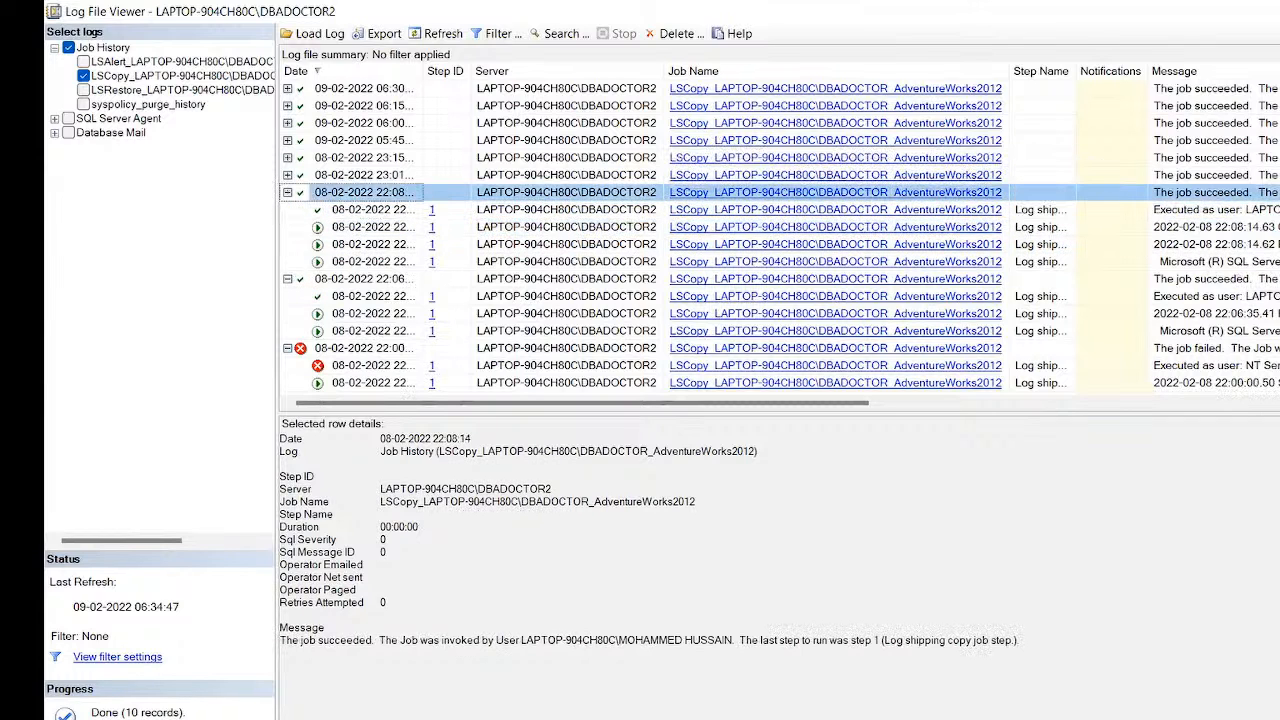
Return to the SQLQuery3 script and append "with stats =1" to the restore statement for database test, then select the whole statement
key(alt+Tab)
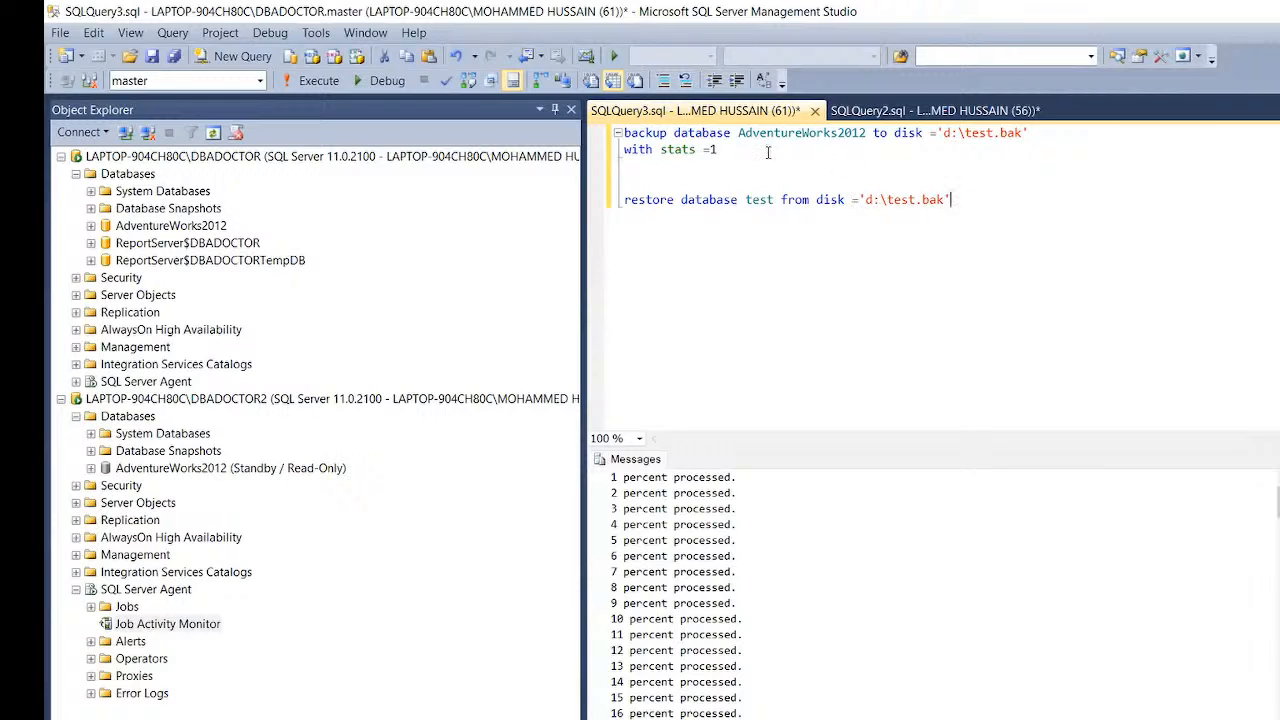
drag(770, 149, 600, 130)
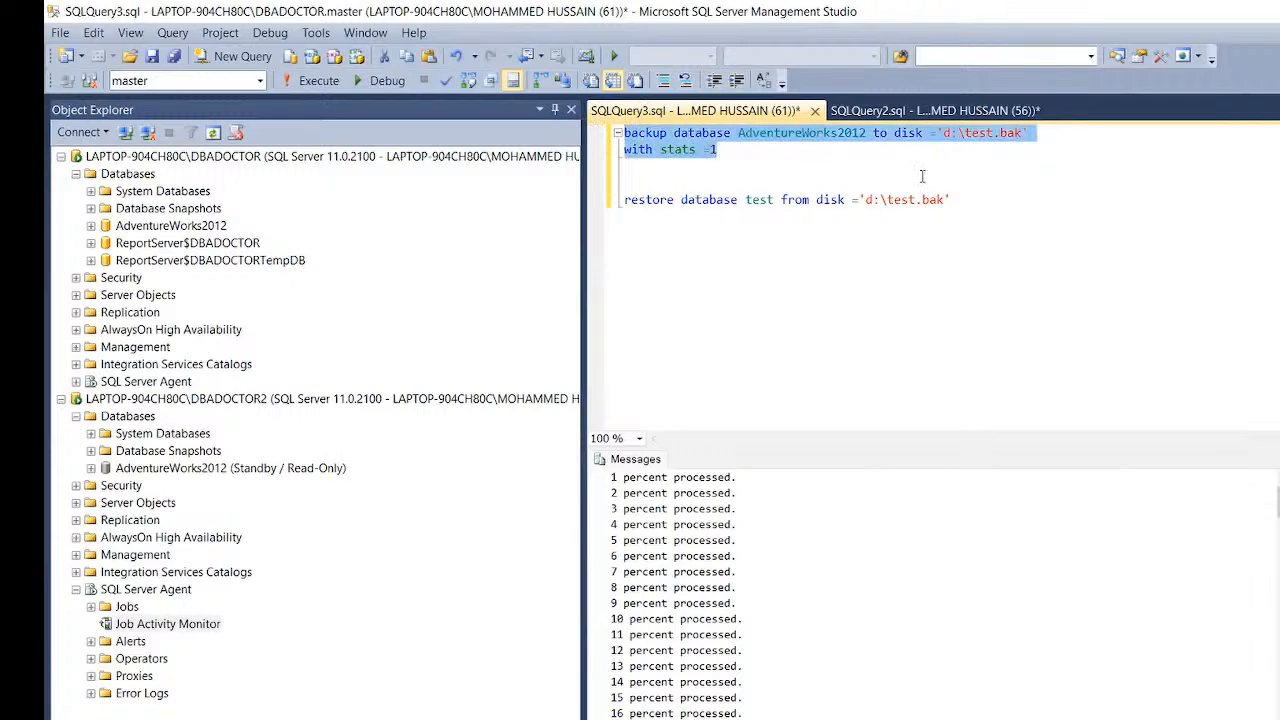
drag(955, 200, 584, 198)
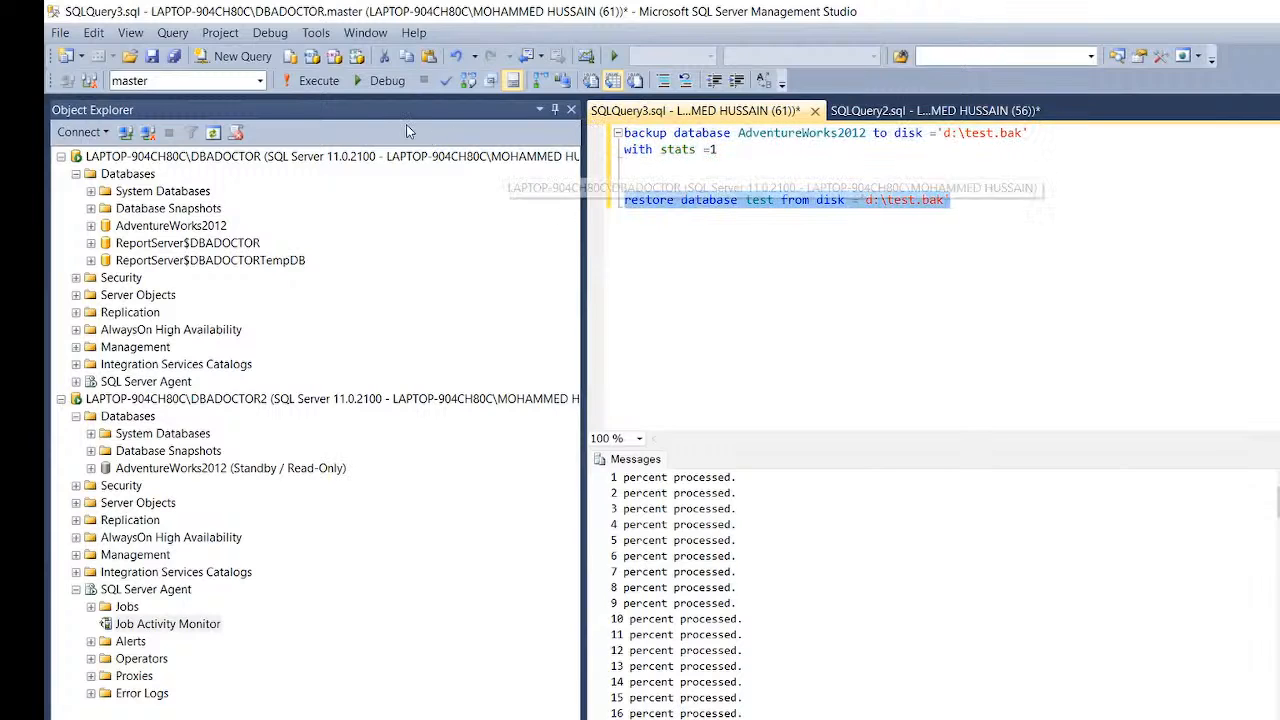
click(972, 198)
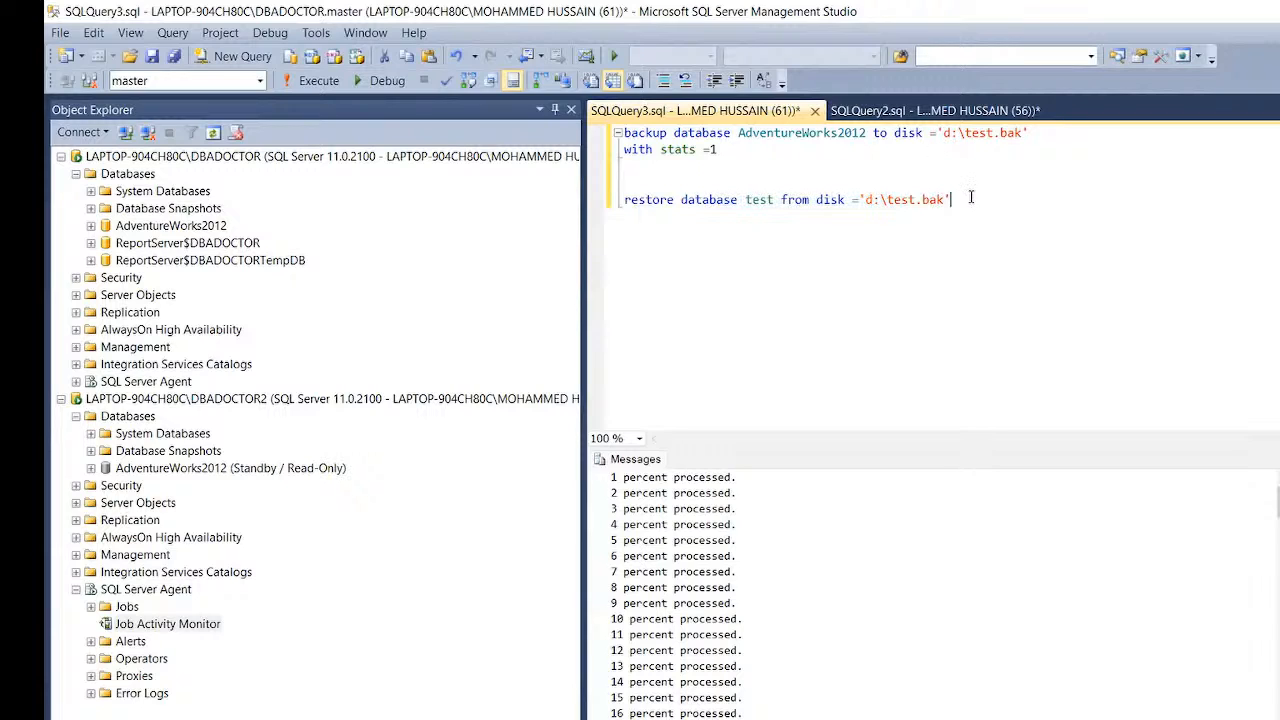
text(with stats =1)
drag(1098, 203, 618, 203)
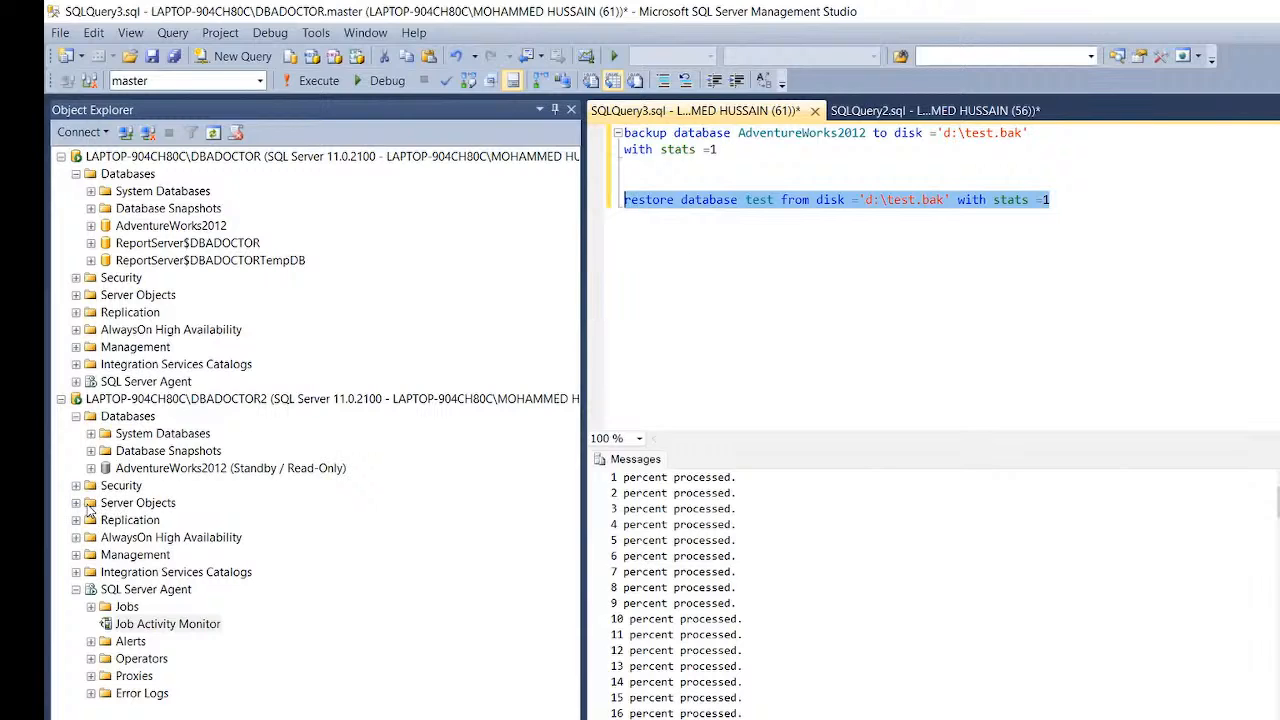
Expand the tables of the standby AdventureWorks2012 database on DBADOCTOR2 and query the top 1000 rows of dbo.AWBuildVersion
click(91, 469)
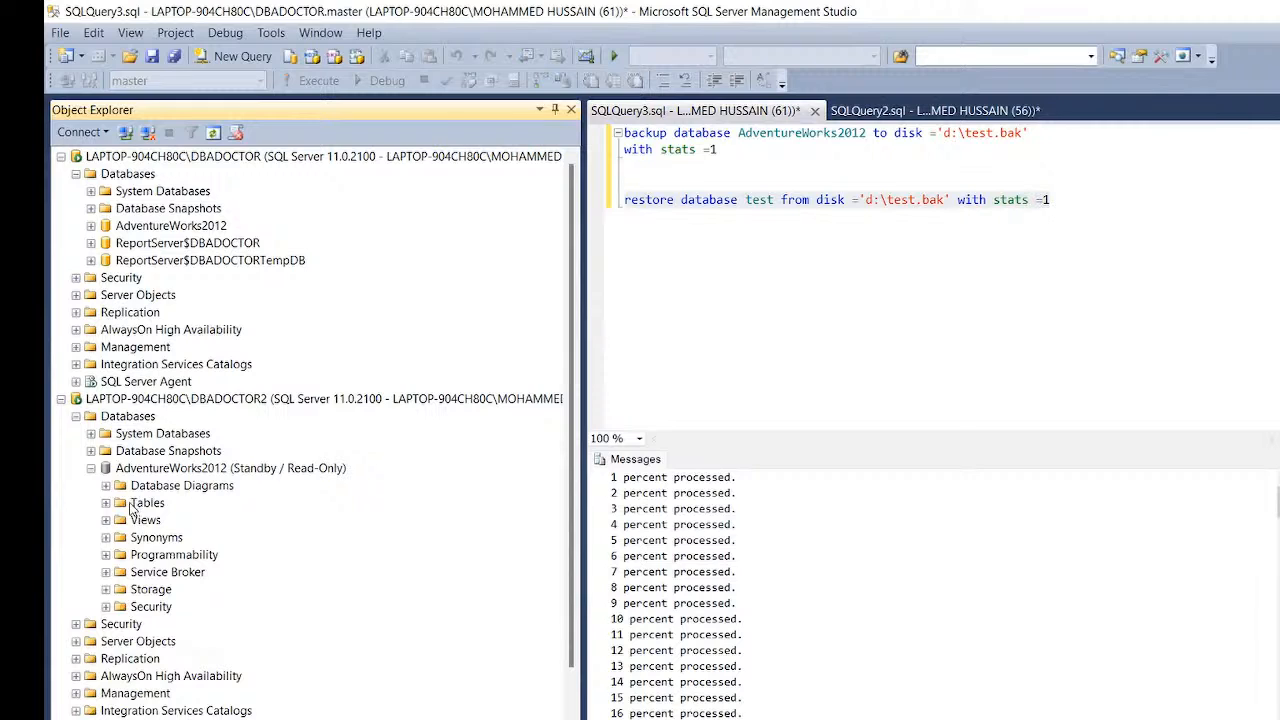
click(107, 508)
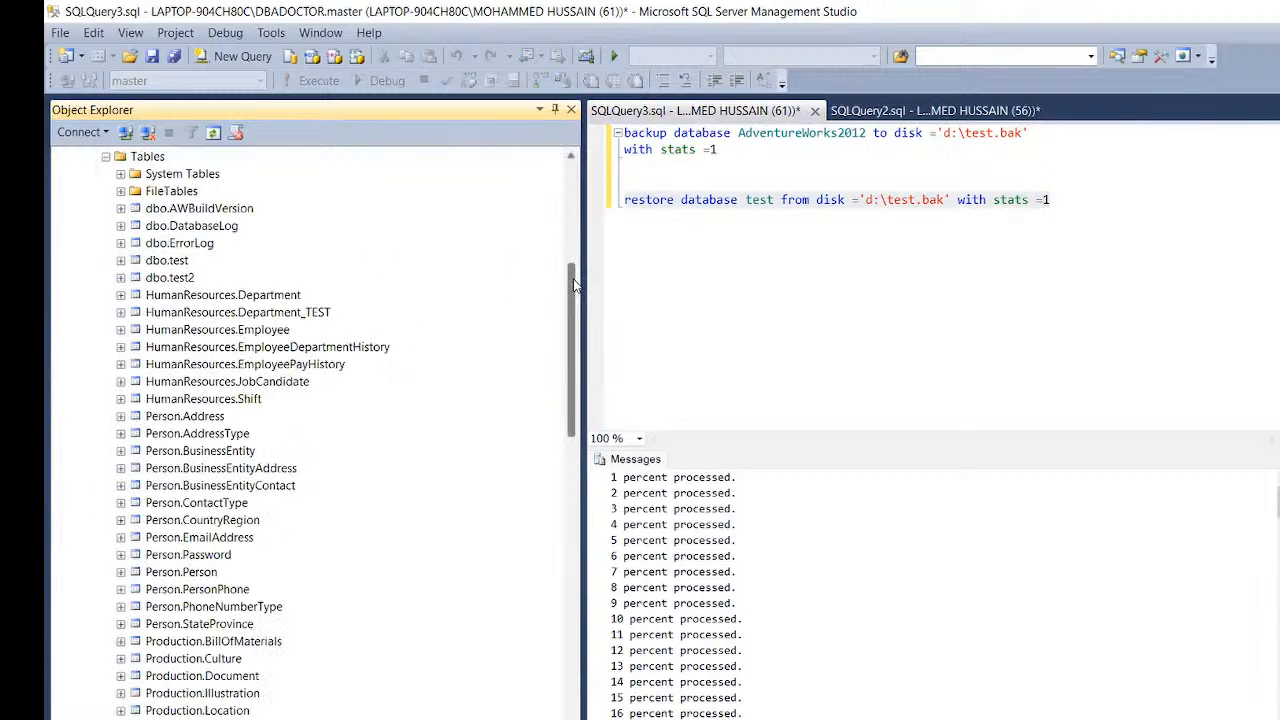
drag(575, 285, 575, 232)
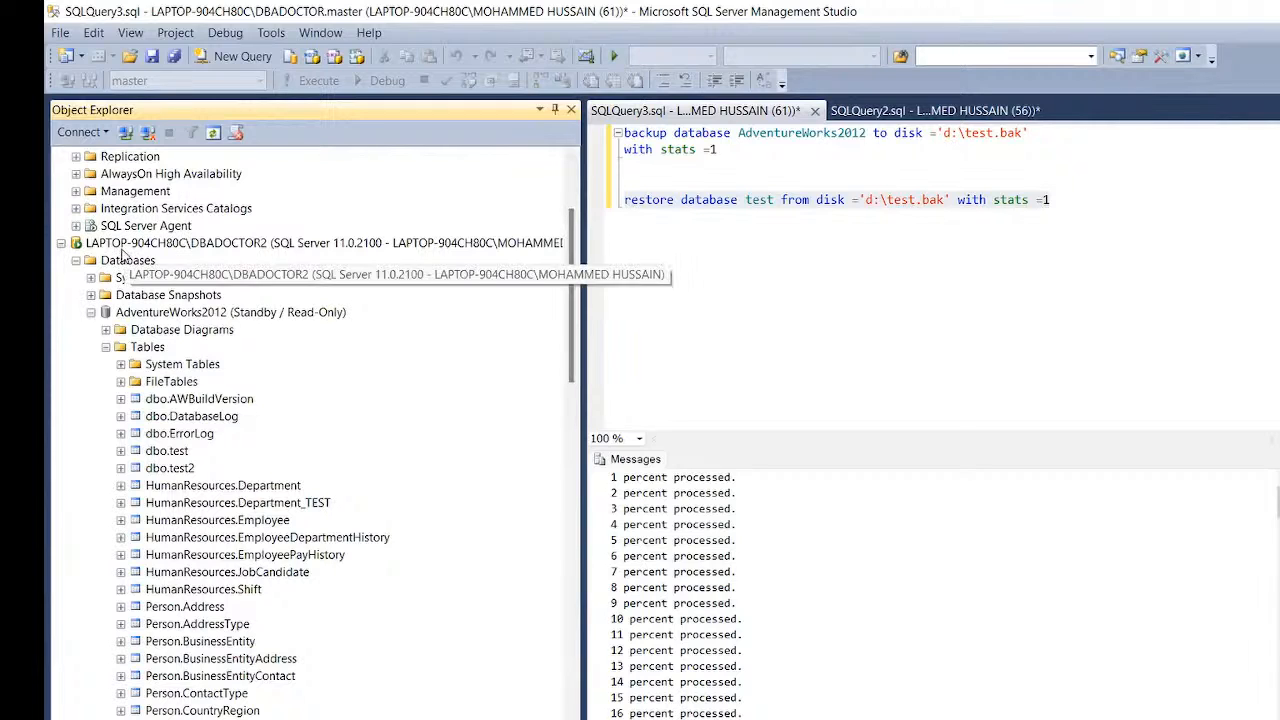
right_click(190, 401)
click(225, 443)
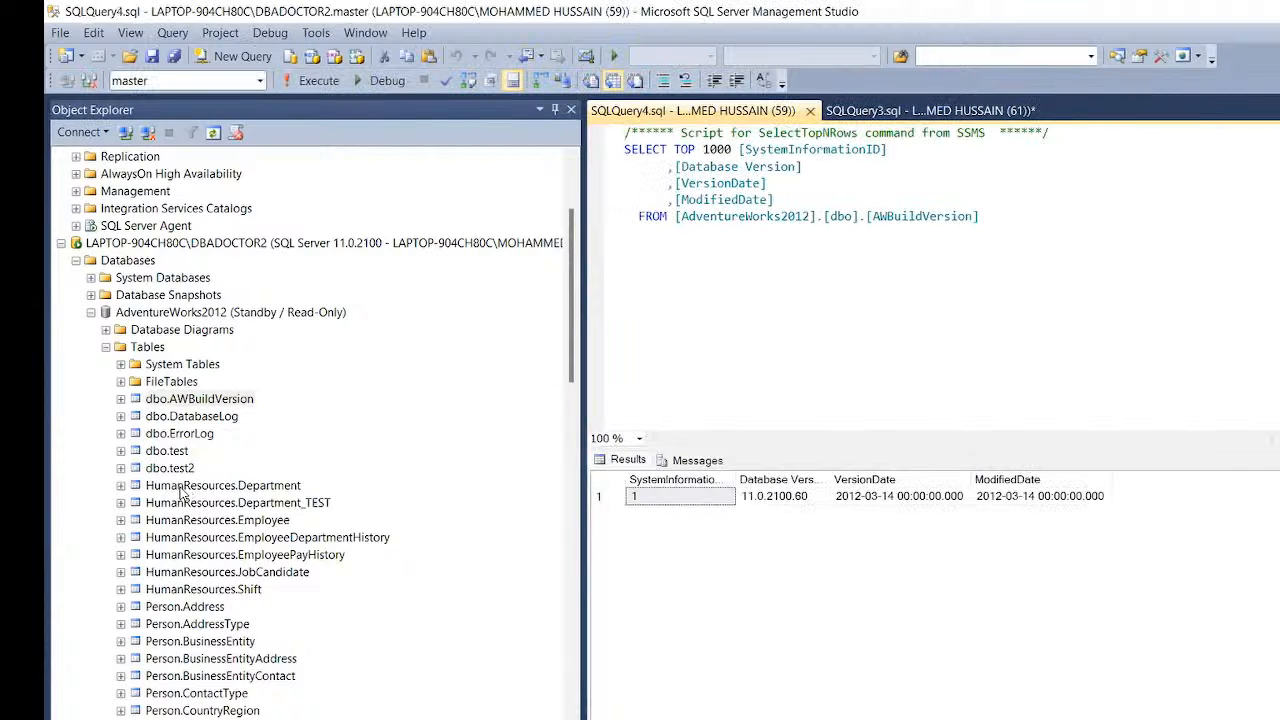
Query the top 1000 rows of HumanResources.Department and HumanResources.Department_TEST on DBADOCTOR2 and review the returned rows
right_click(181, 490)
click(255, 512)
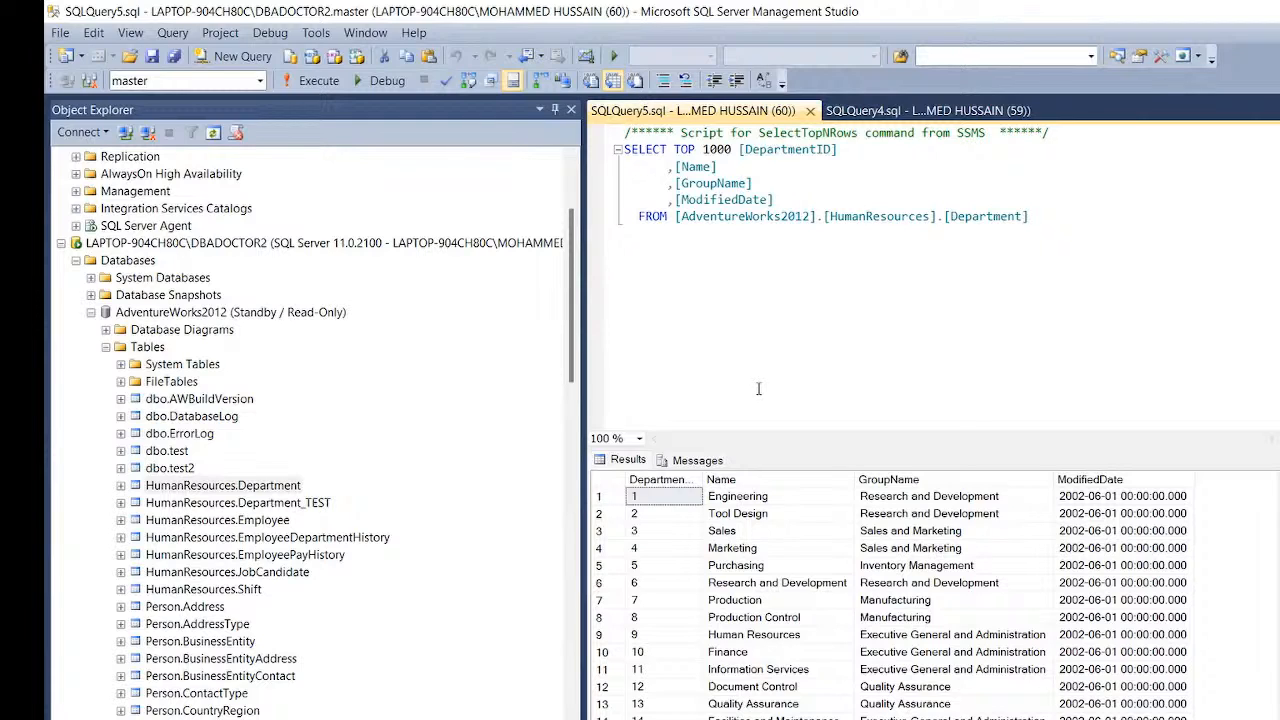
right_click(244, 507)
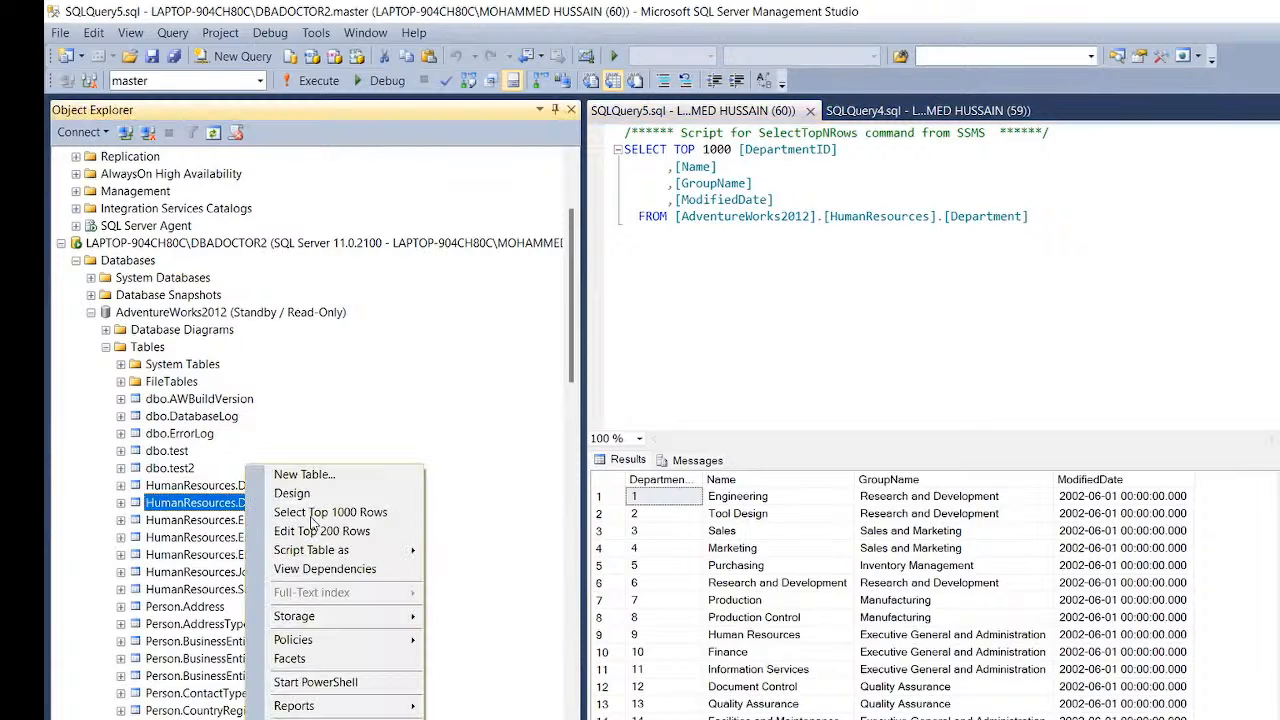
click(323, 512)
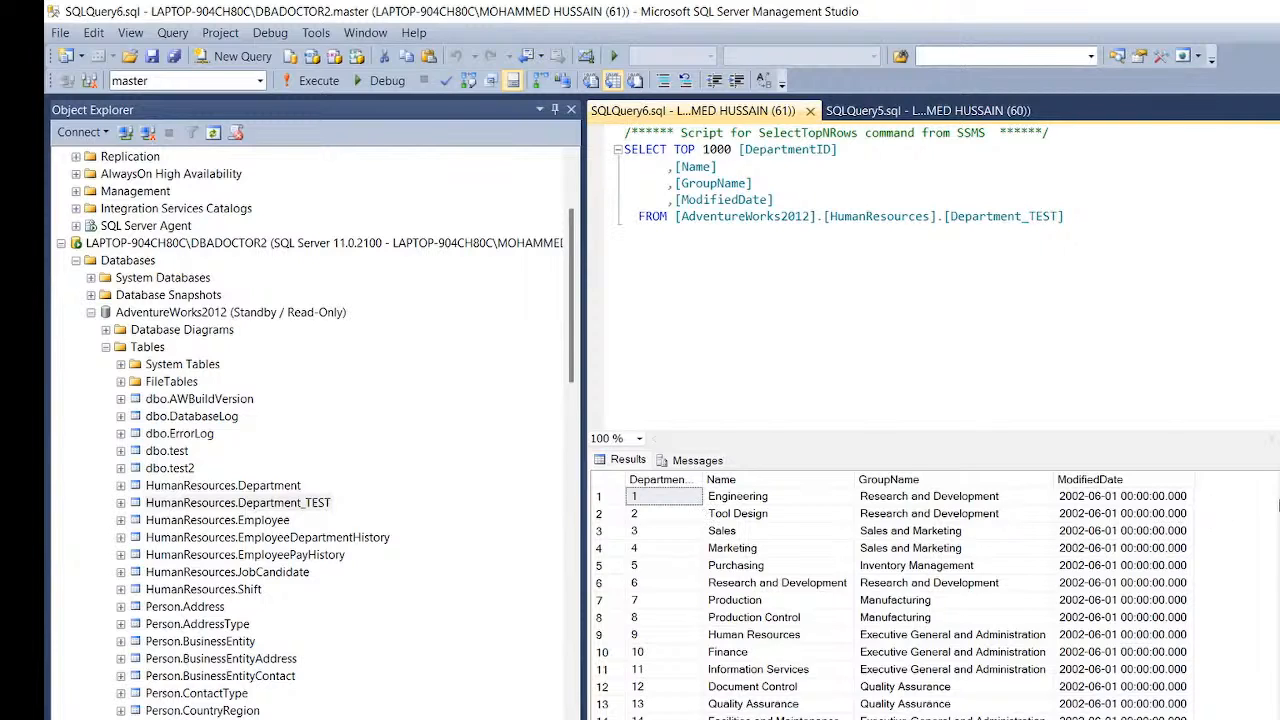
scroll(900, 600, down, 1)
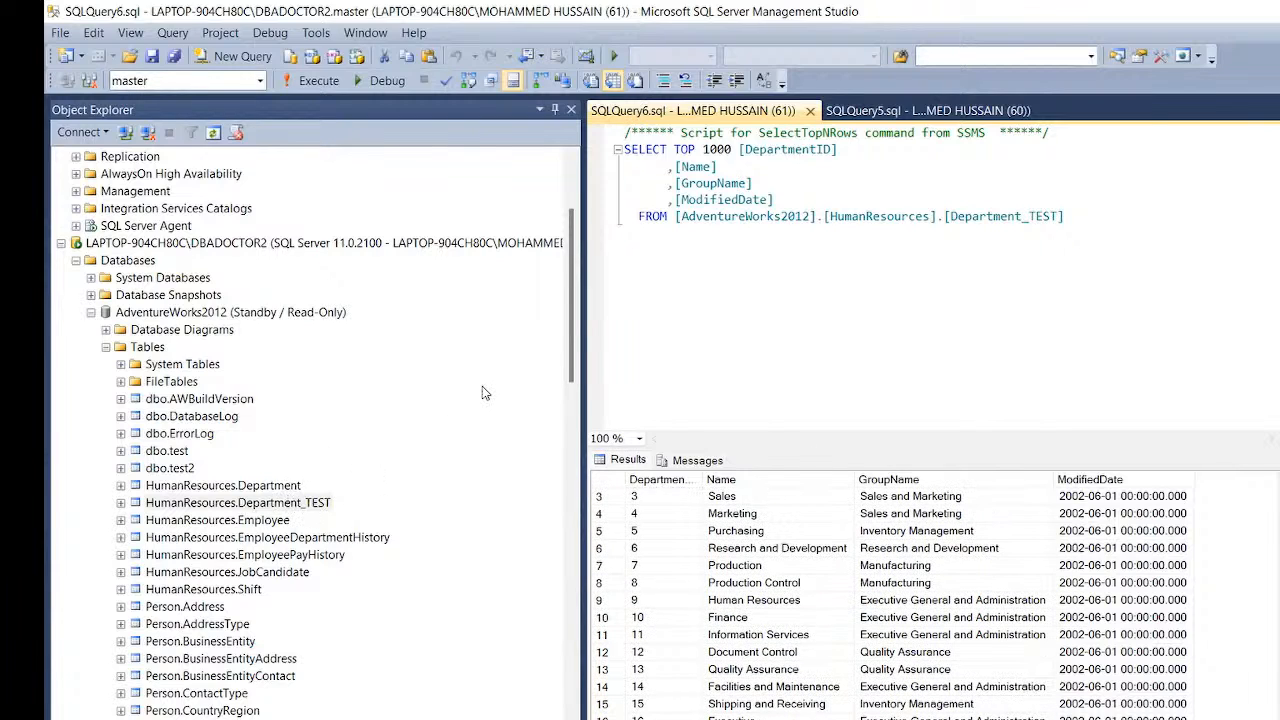
Collapse both server trees and close the three top-1000-rows queries, returning to the backup and restore script
drag(572, 280, 575, 190)
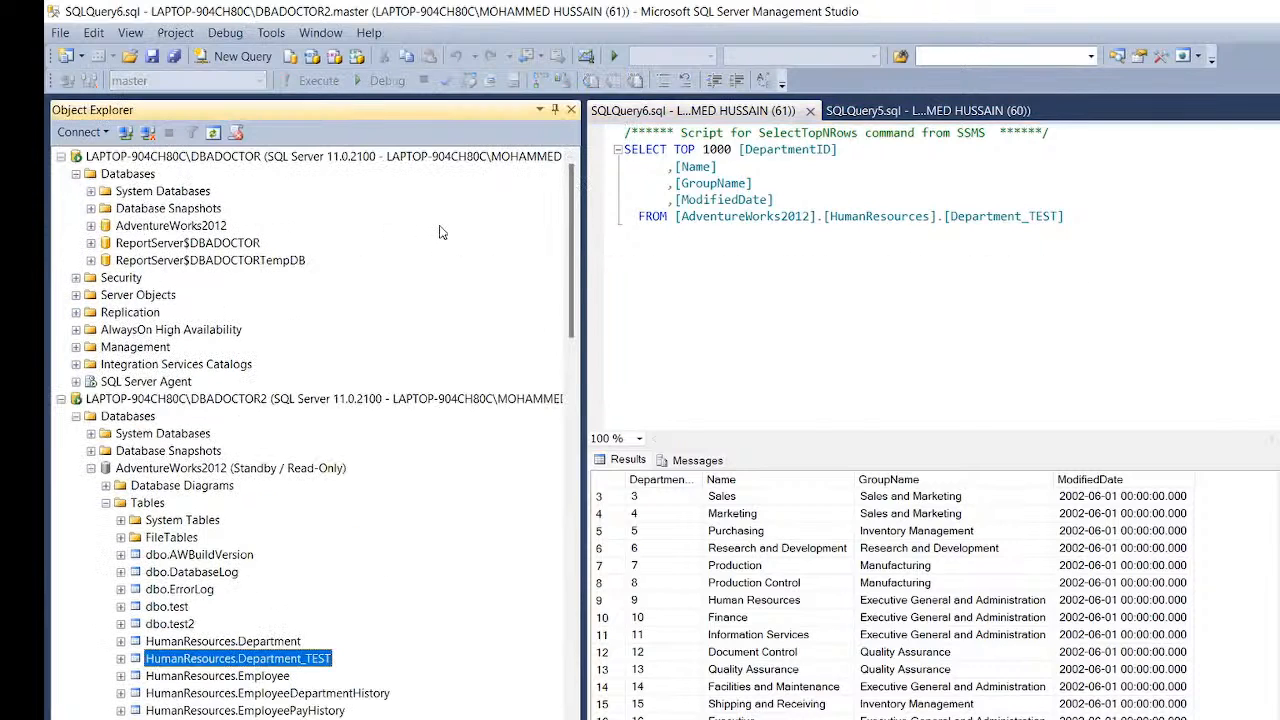
click(61, 157)
click(61, 174)
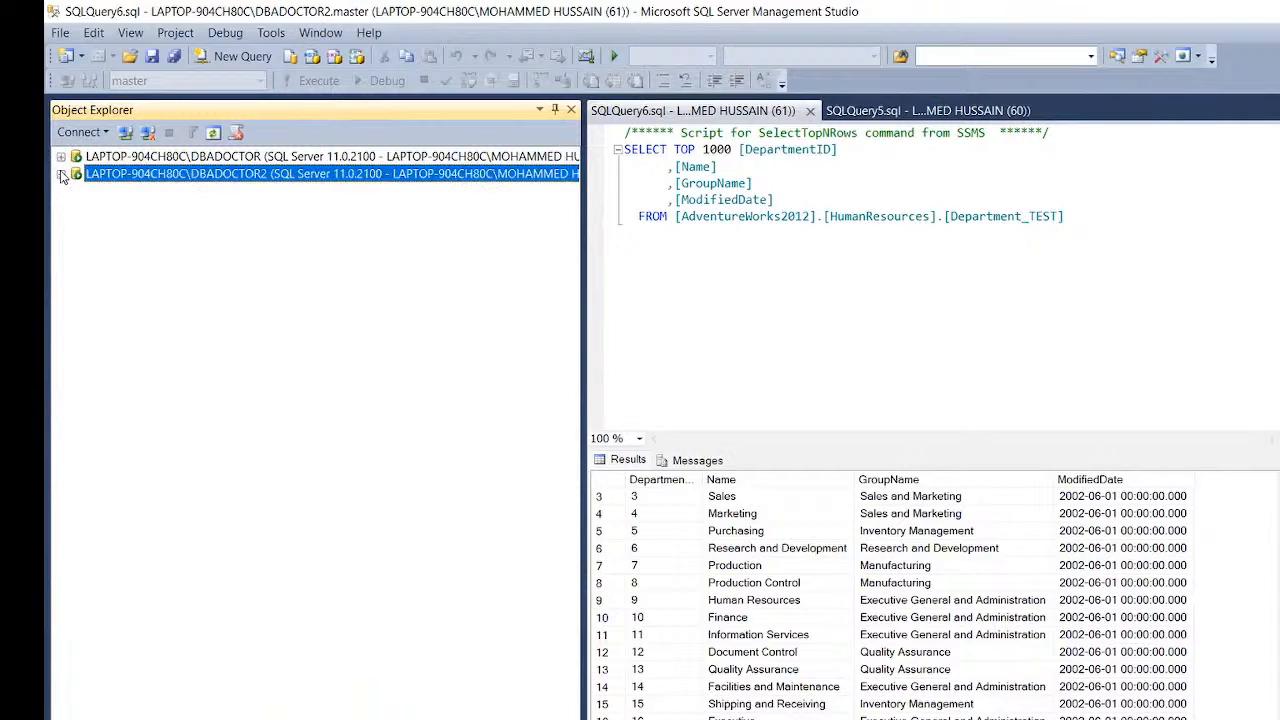
click(908, 230)
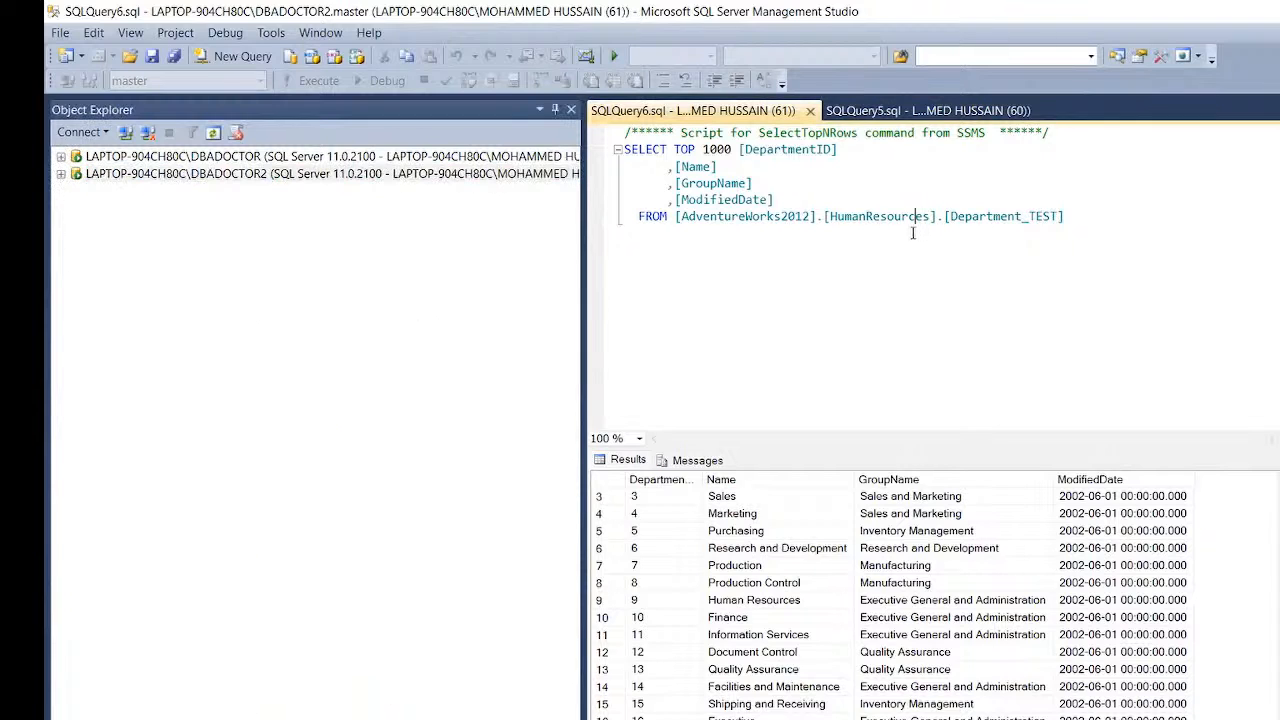
click(810, 111)
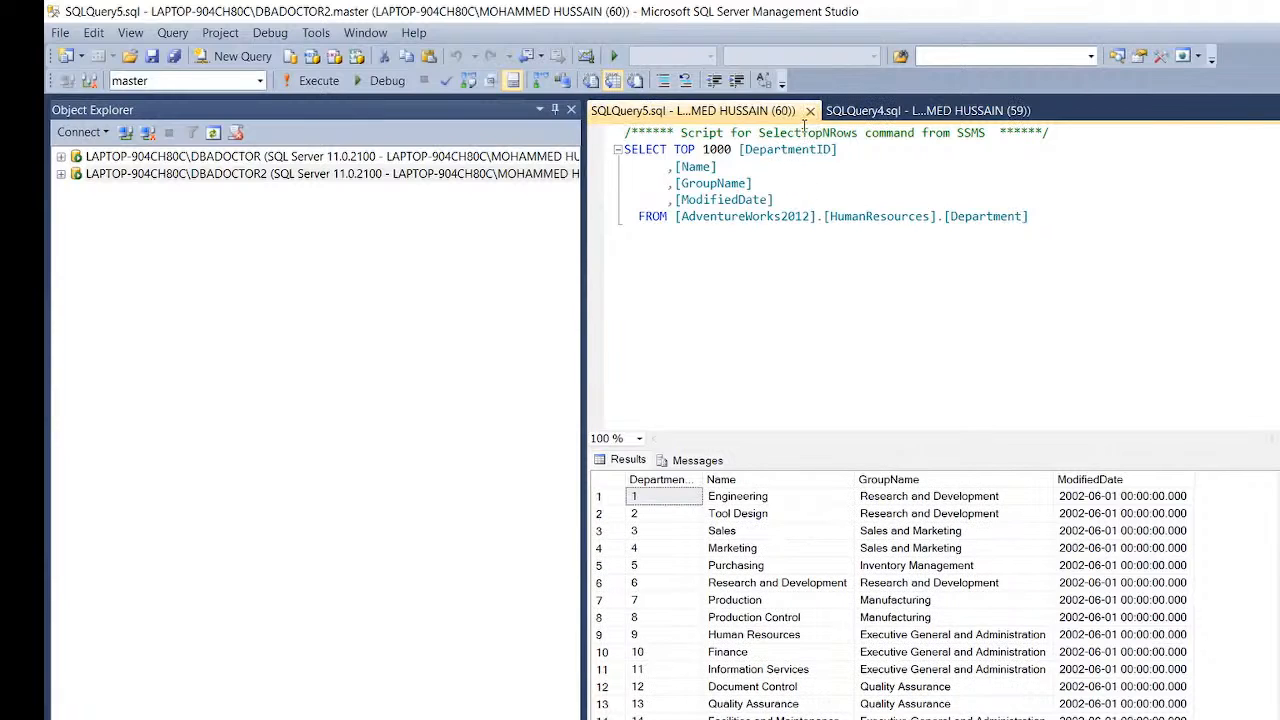
click(810, 111)
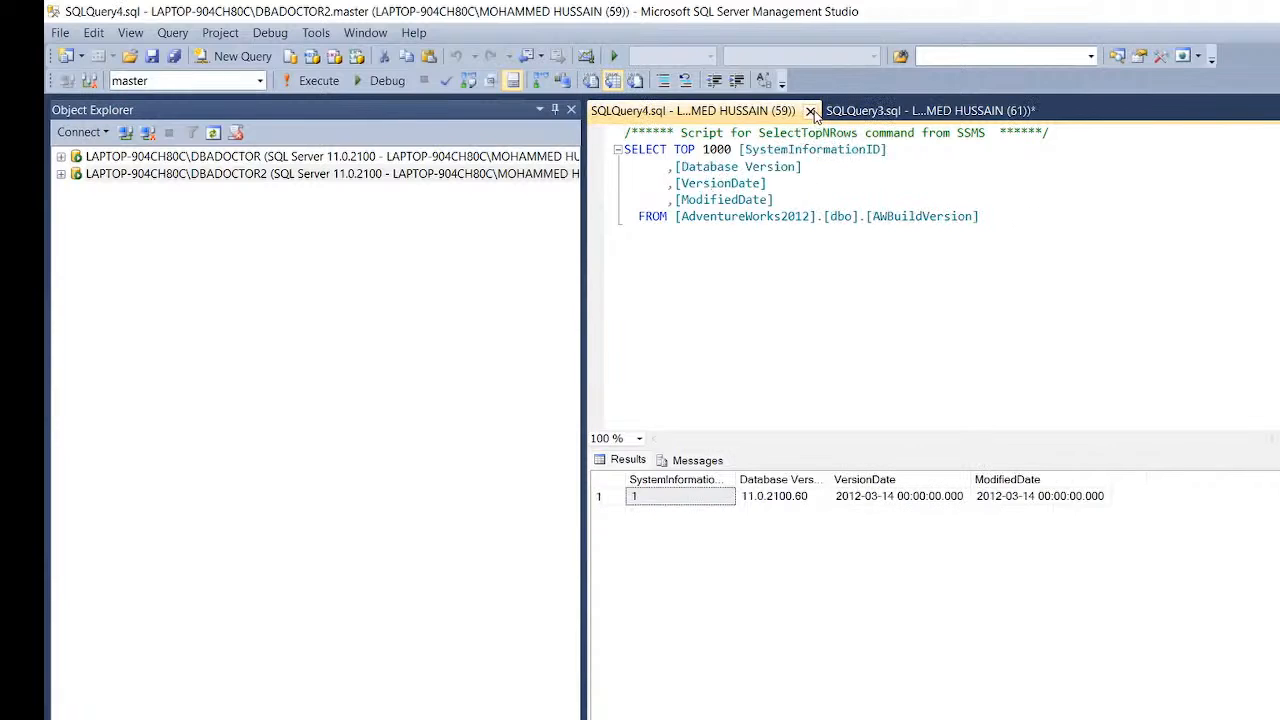
click(810, 111)
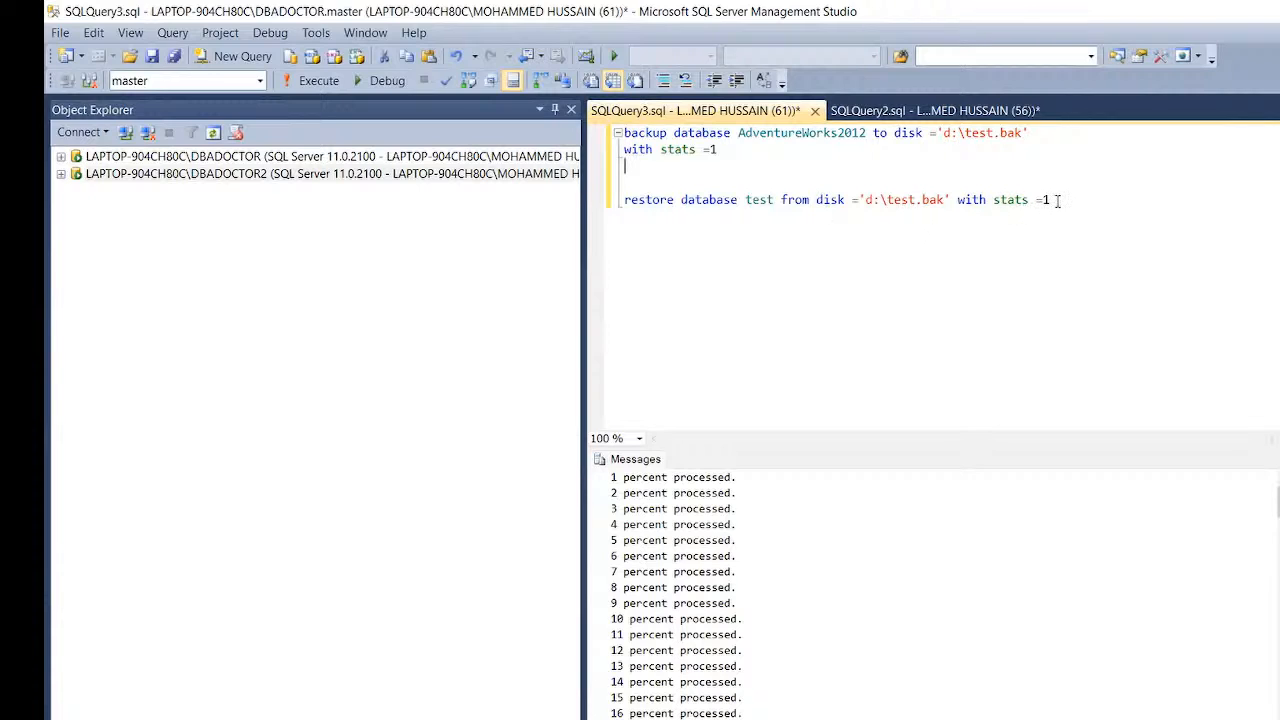
Execute only the restore of database test from d:\test.bak with stats =1, and refresh the DBADOCTOR server's object tree
drag(1055, 200, 493, 223)
click(318, 82)
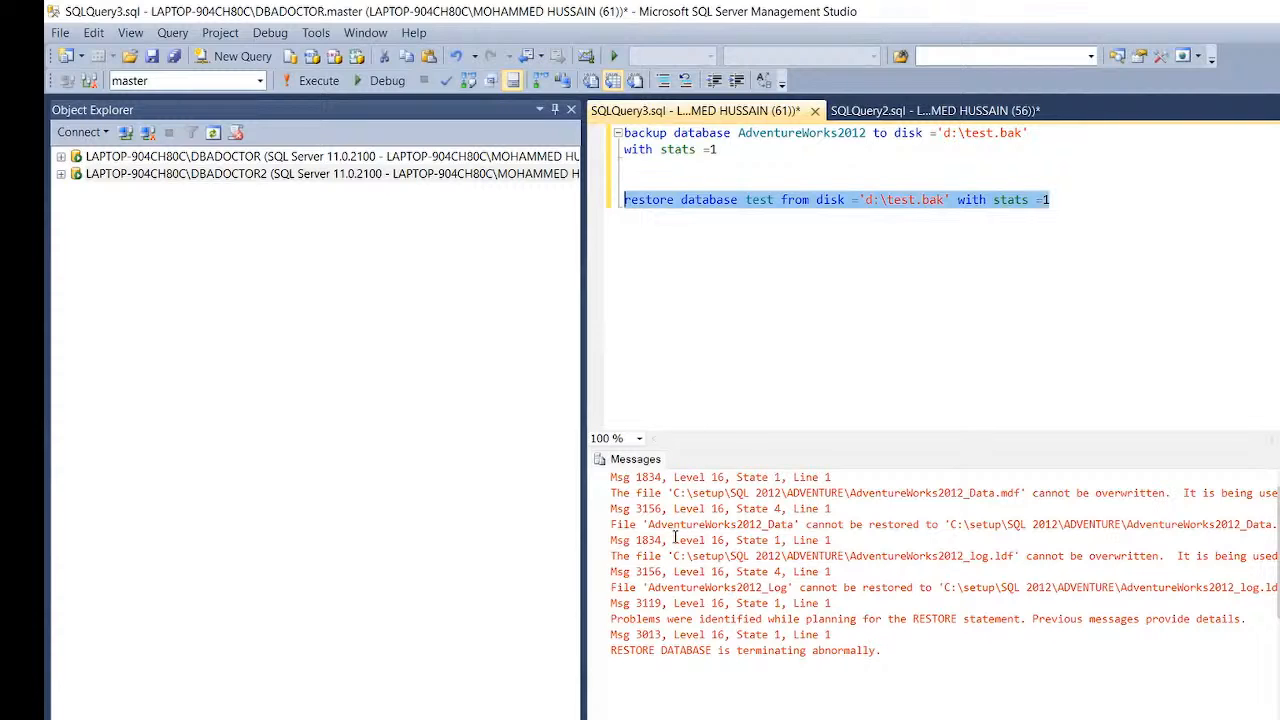
click(61, 157)
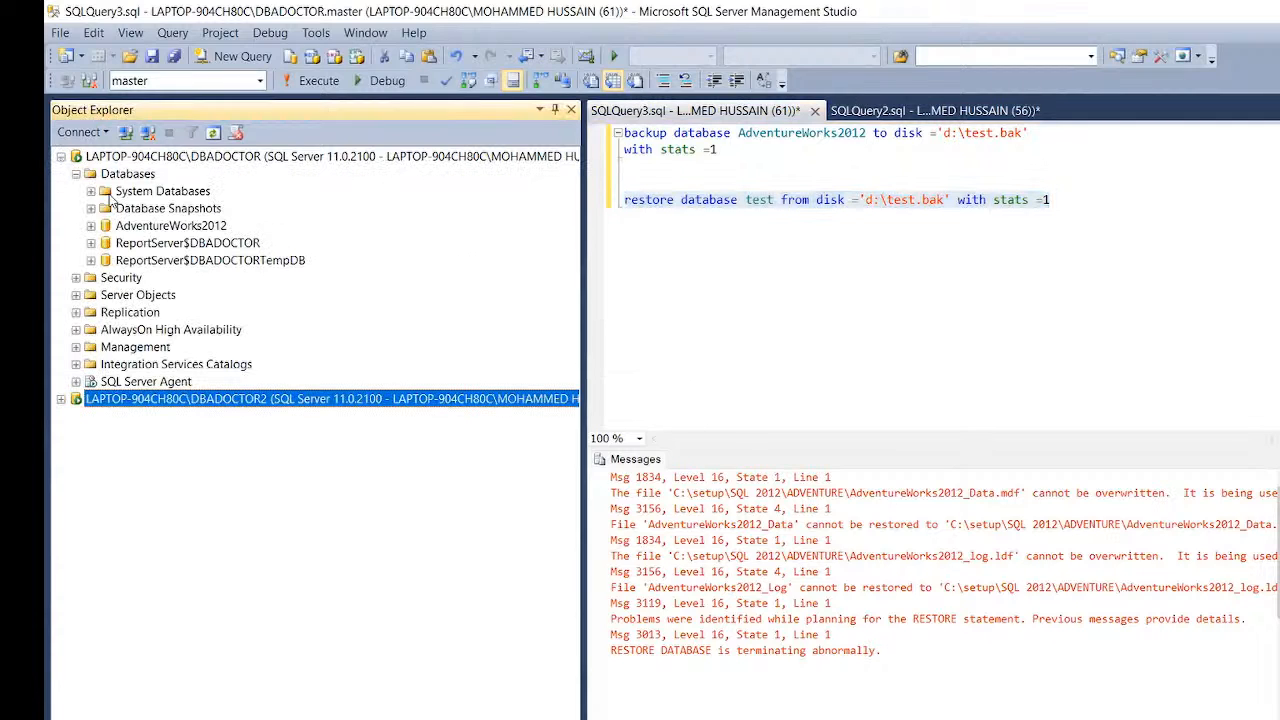
click(314, 157)
click(214, 134)
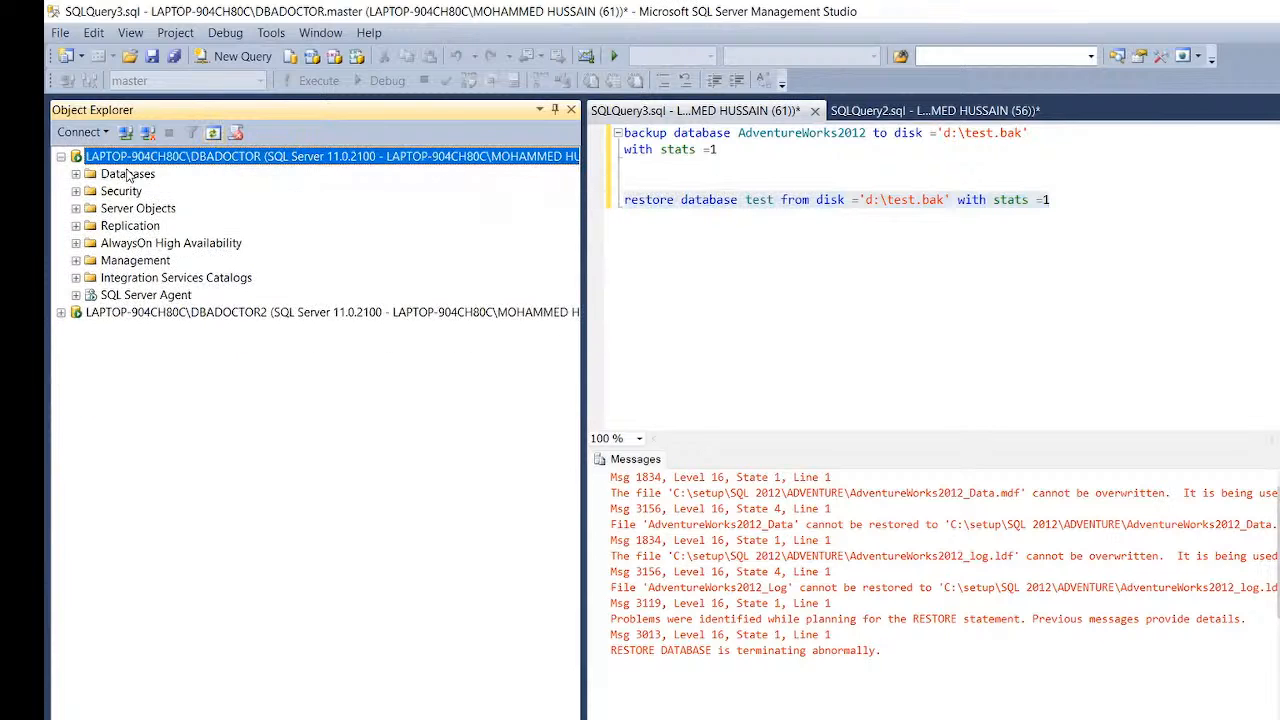
Expand the DBADOCTOR server's databases and check them against the messages from the restore of database test
click(77, 174)
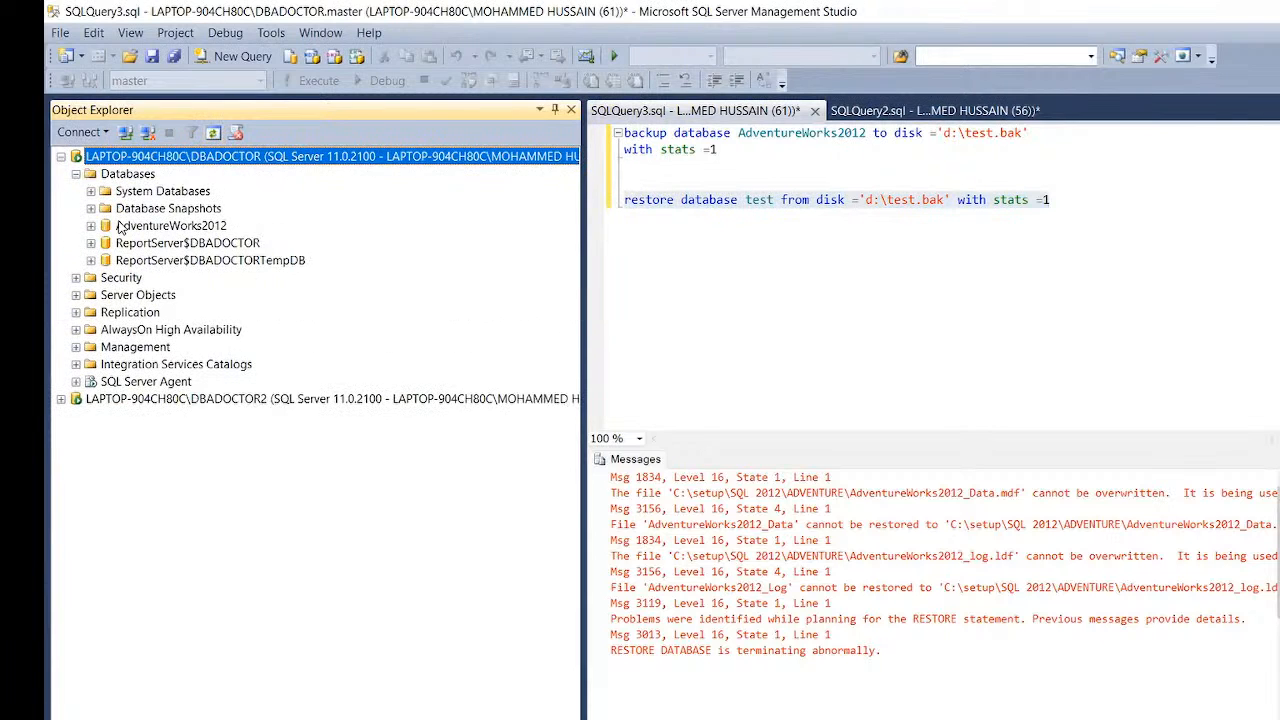
click(755, 463)
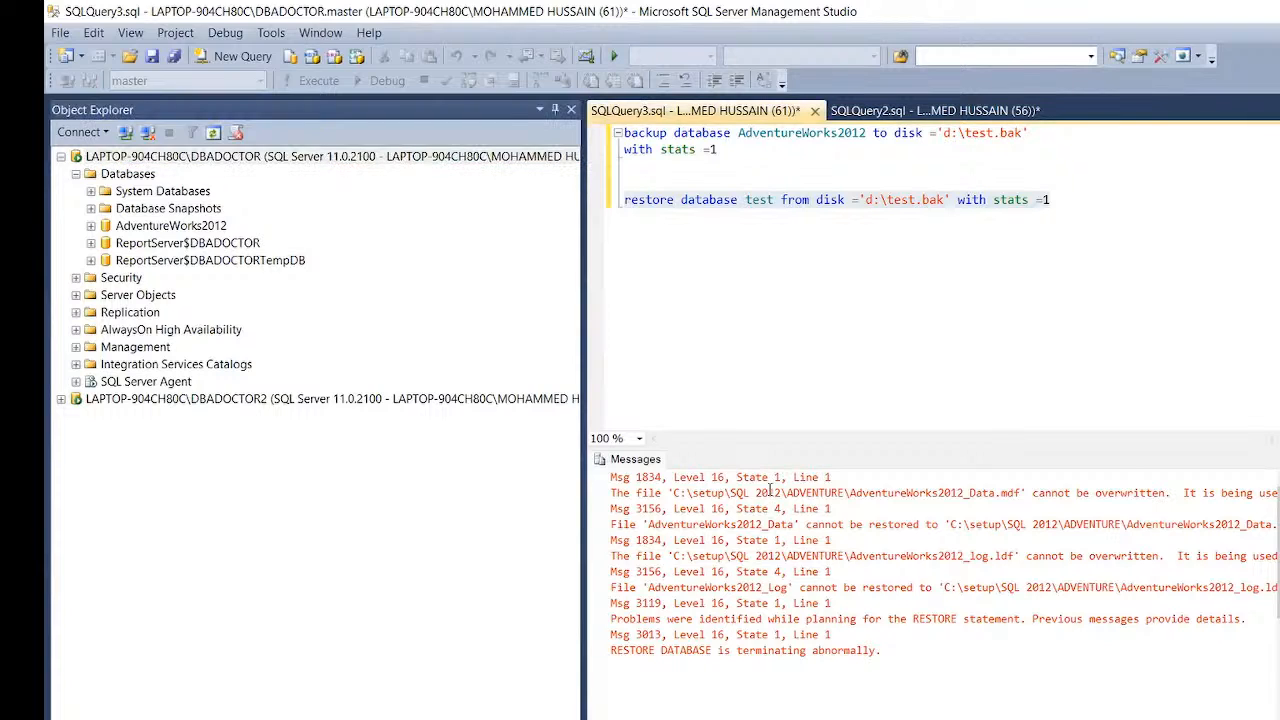
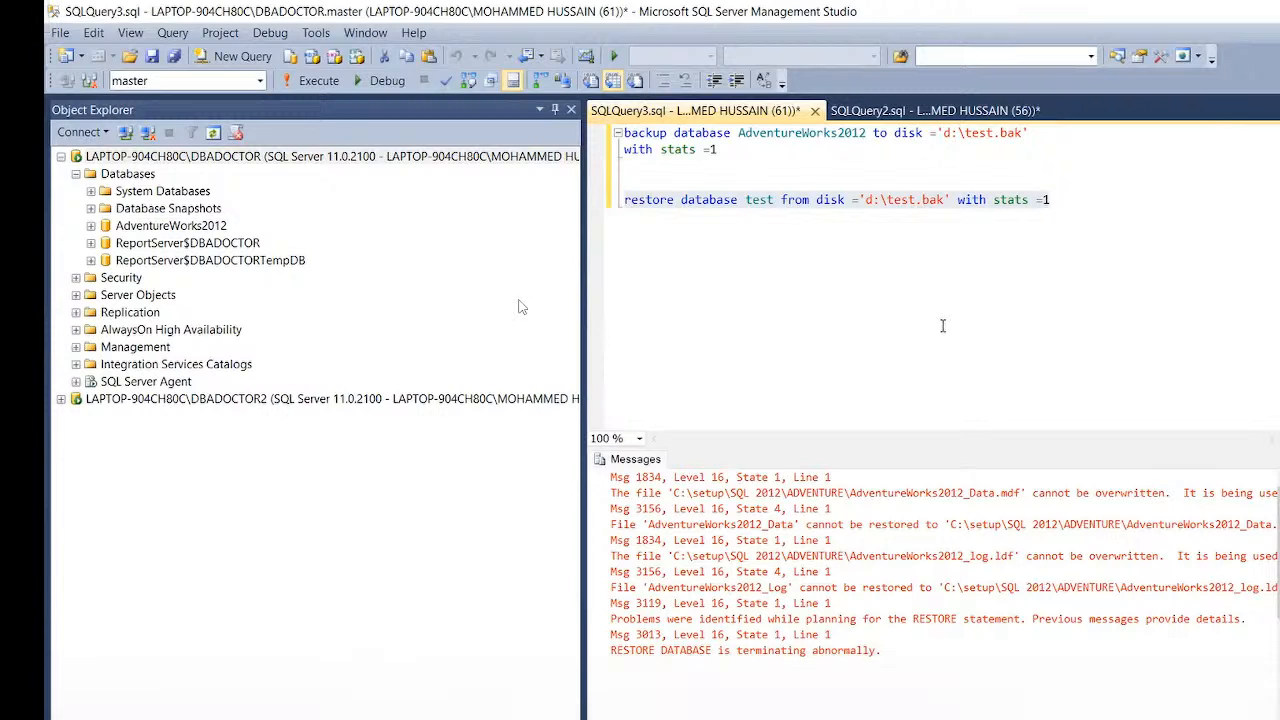
click(740, 167)
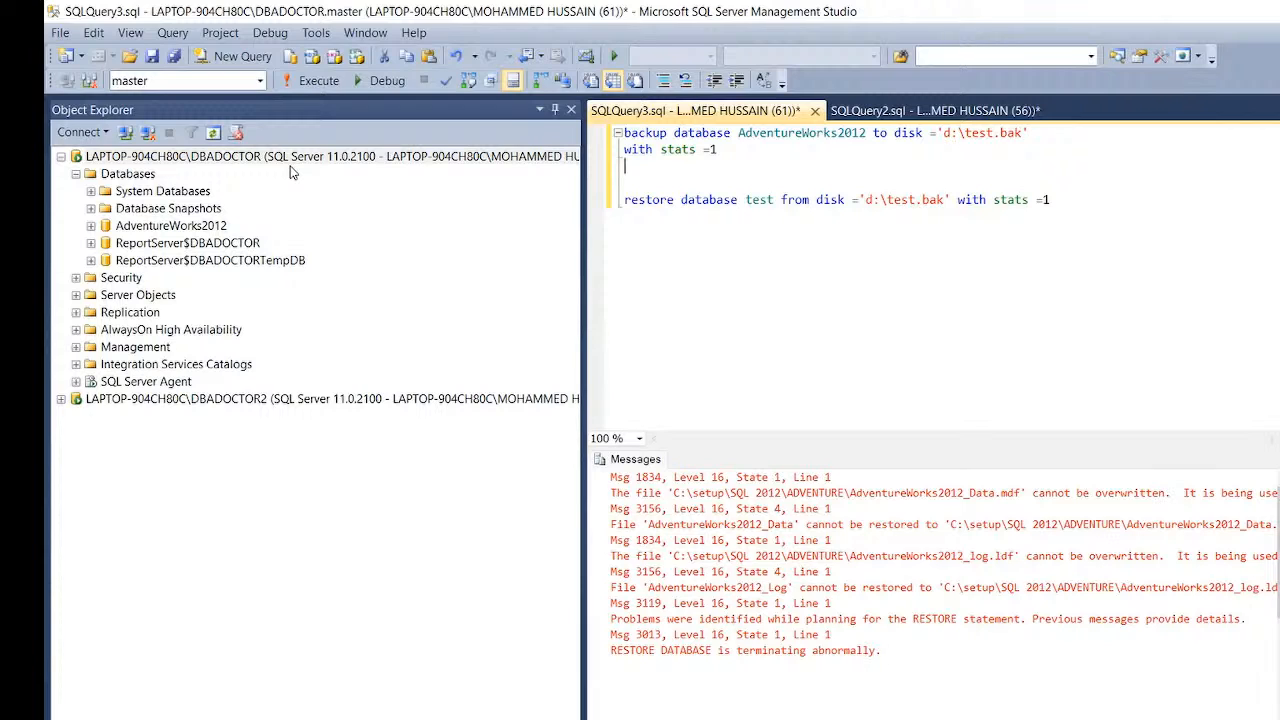
click(290, 160)
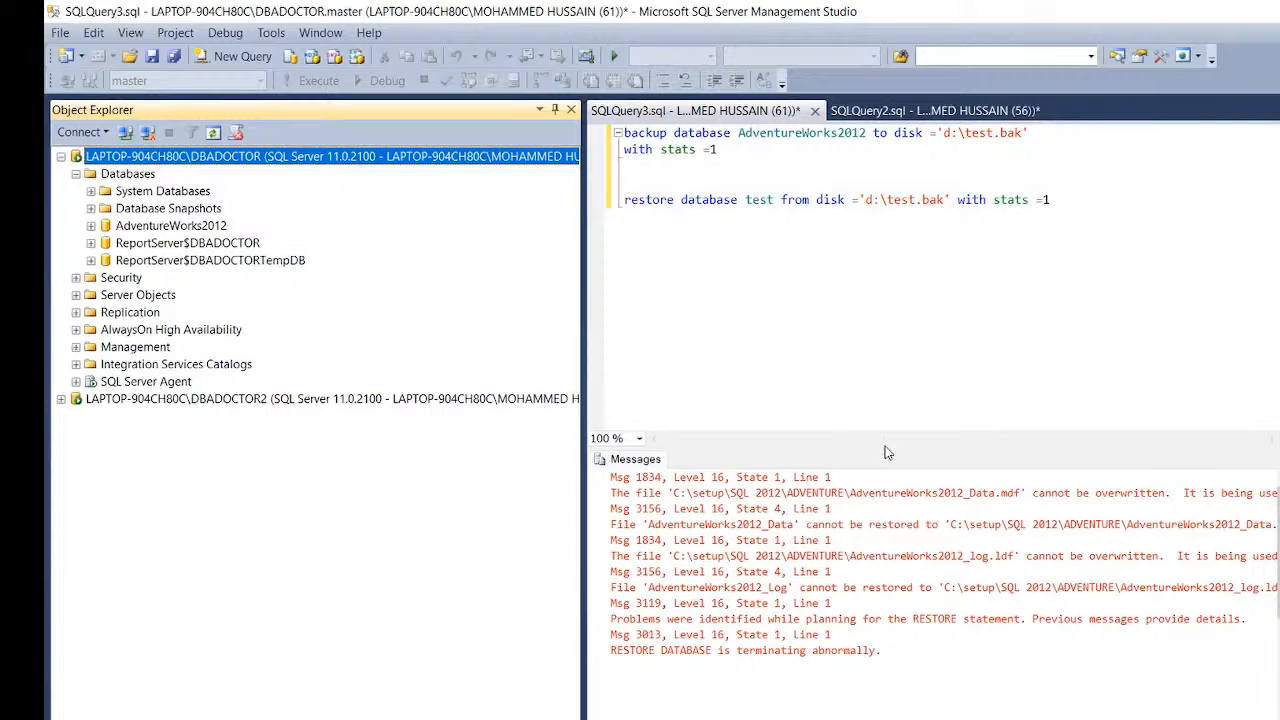
Move with stats =1 onto its own line below the restore statement, with blank lines in between
click(957, 200)
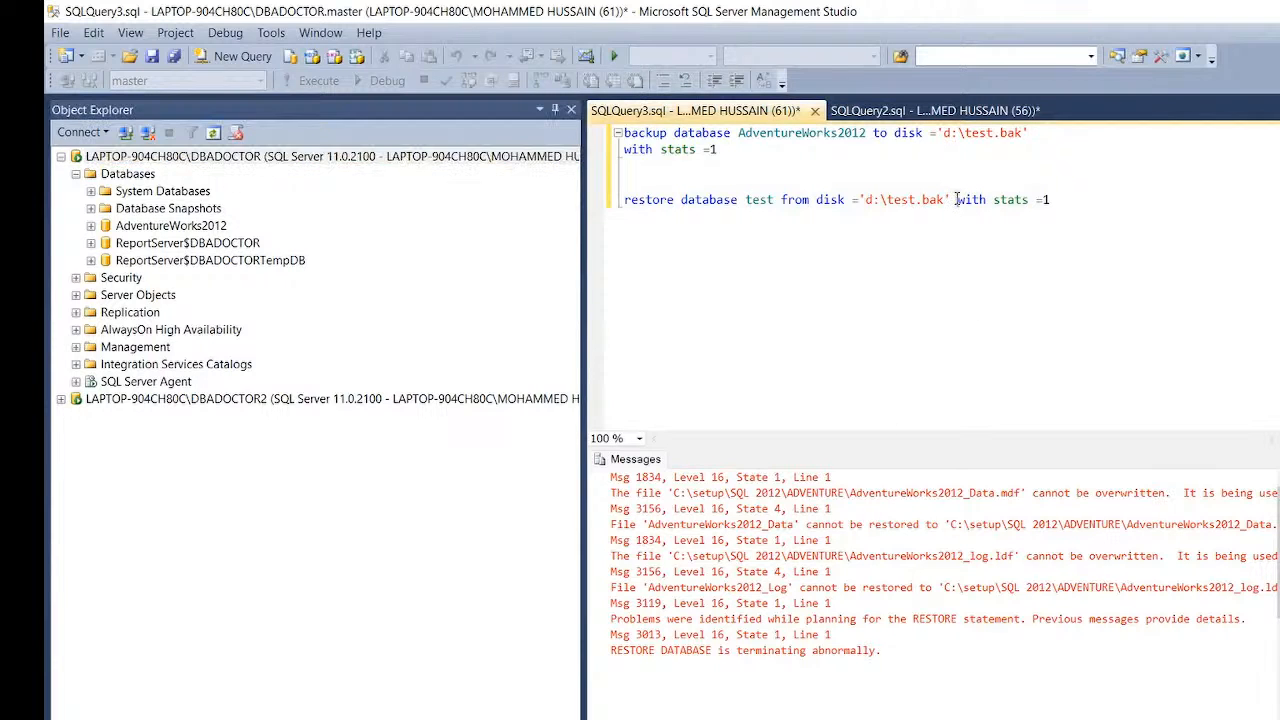
key(Return)
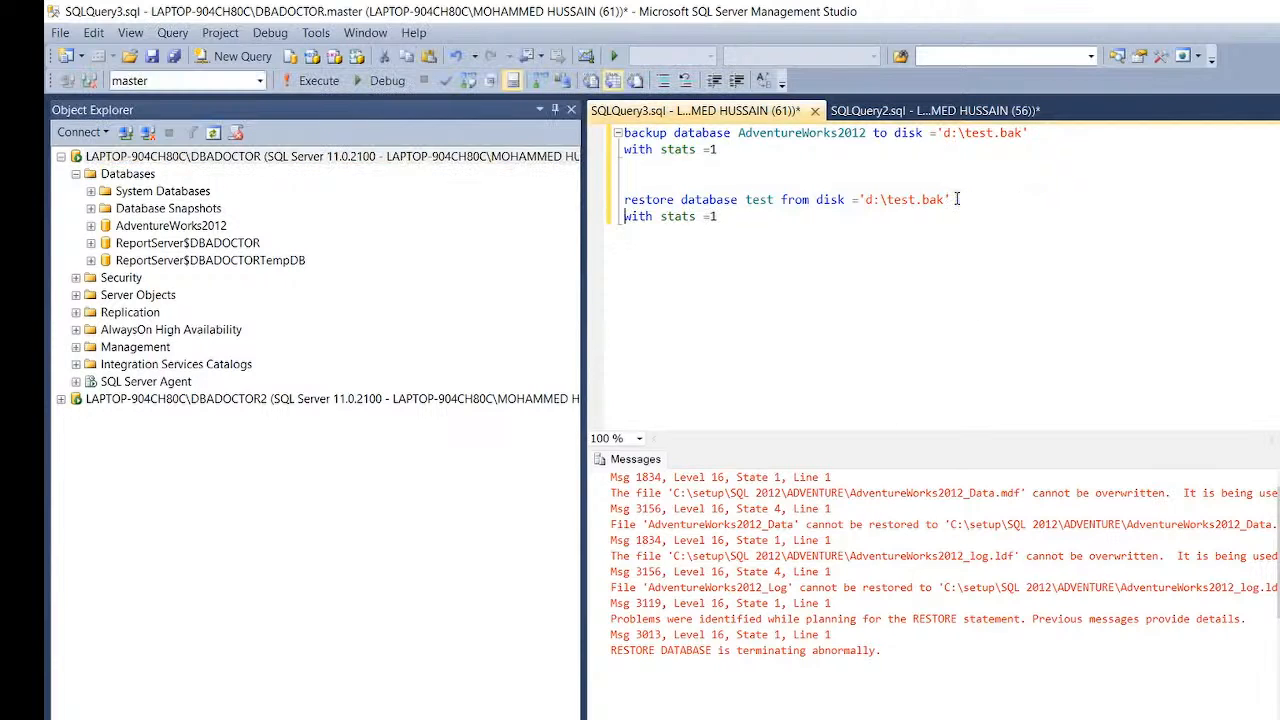
key(Return)
key(Return)
key(Return)
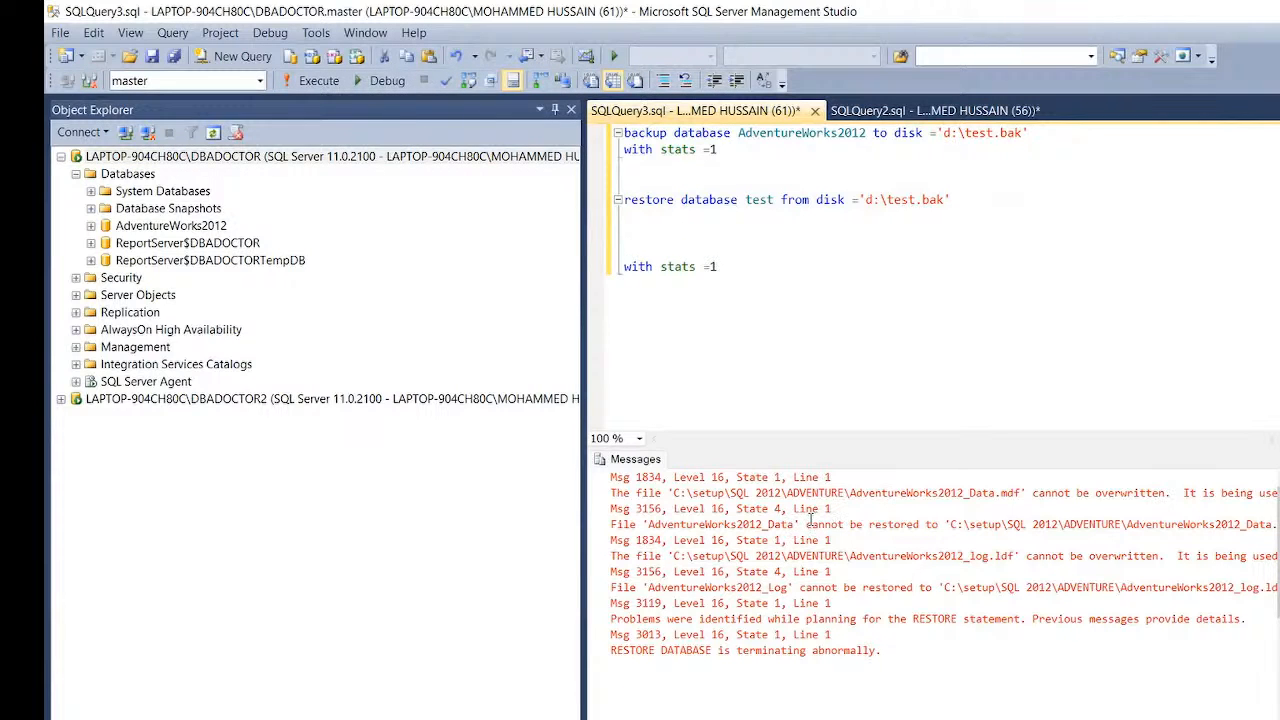
Copy the logical file names 'AdventureWorks2012_Data' and 'AdventureWorks2012_Log' from the error messages onto separate lines above with stats =1
drag(805, 525, 643, 524)
key(ctrl+c)
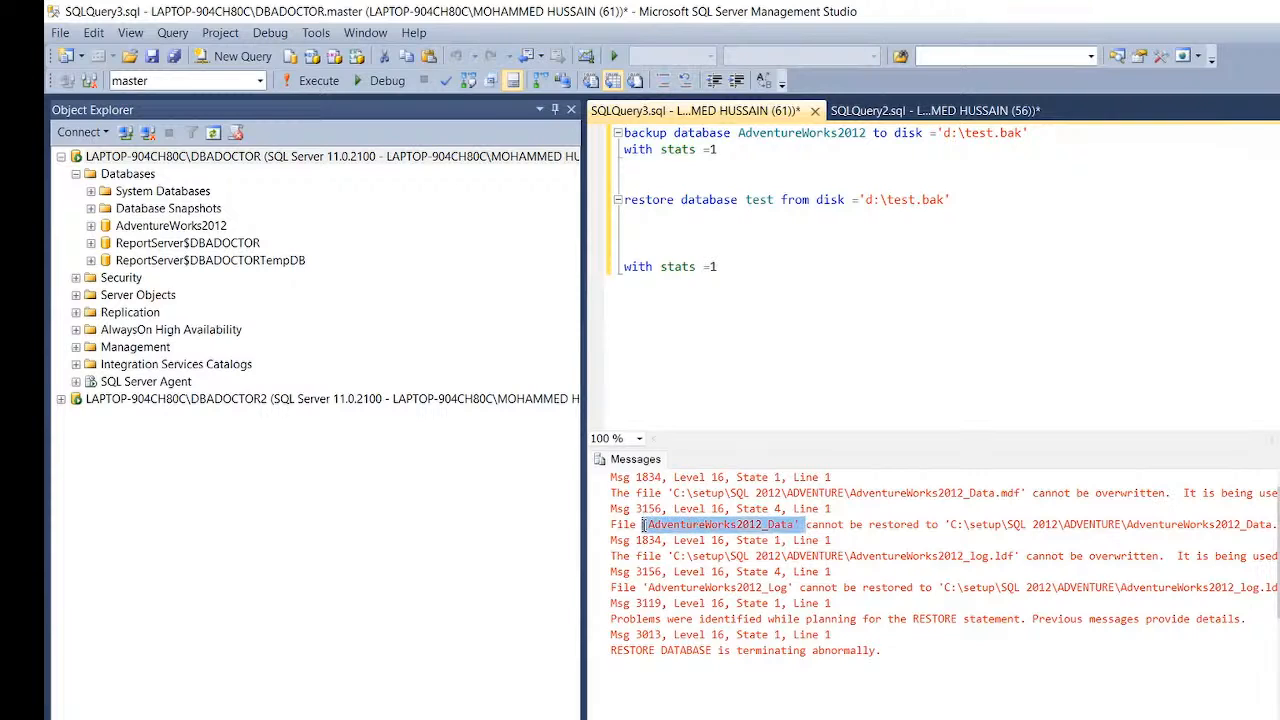
click(716, 243)
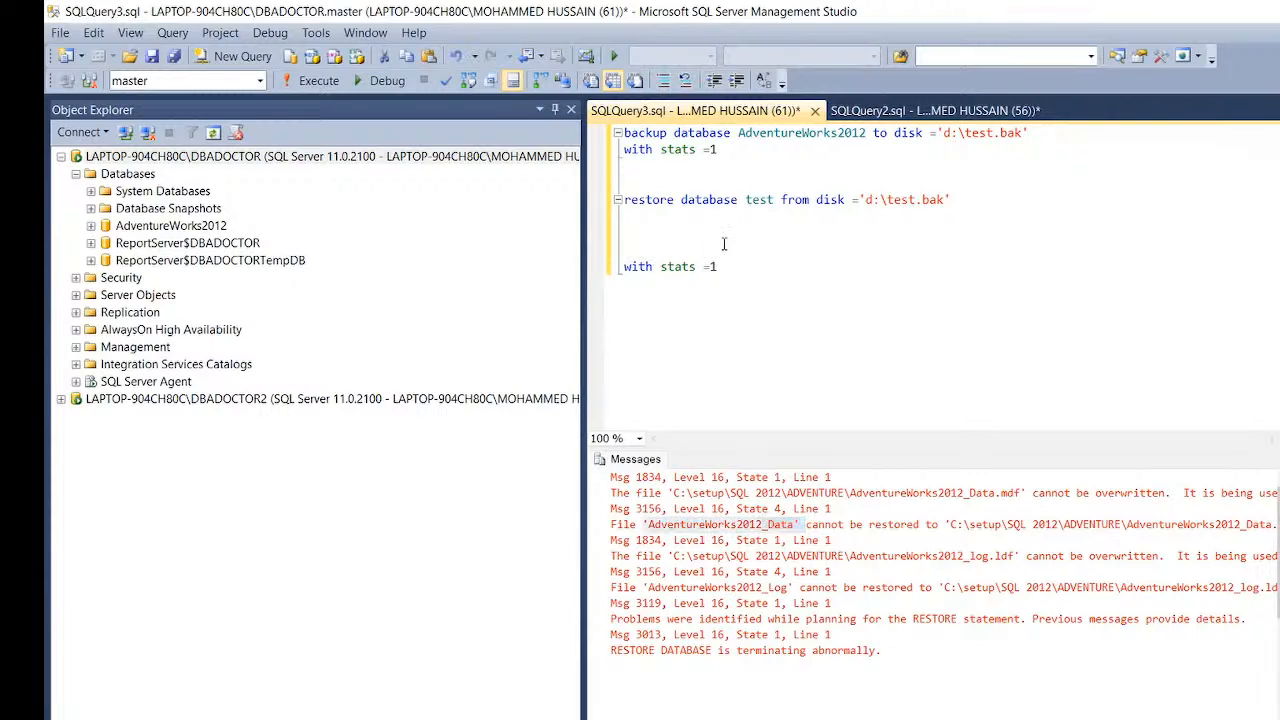
key(ctrl+v)
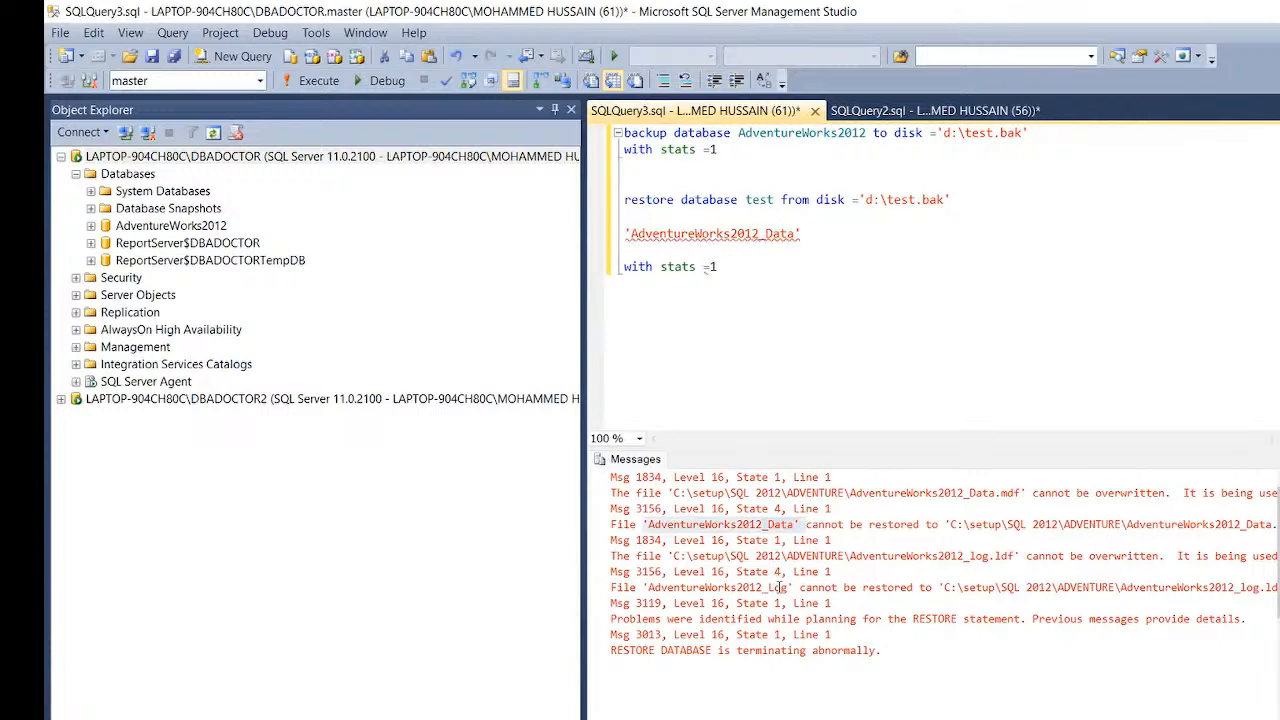
drag(797, 588, 643, 590)
key(ctrl+c)
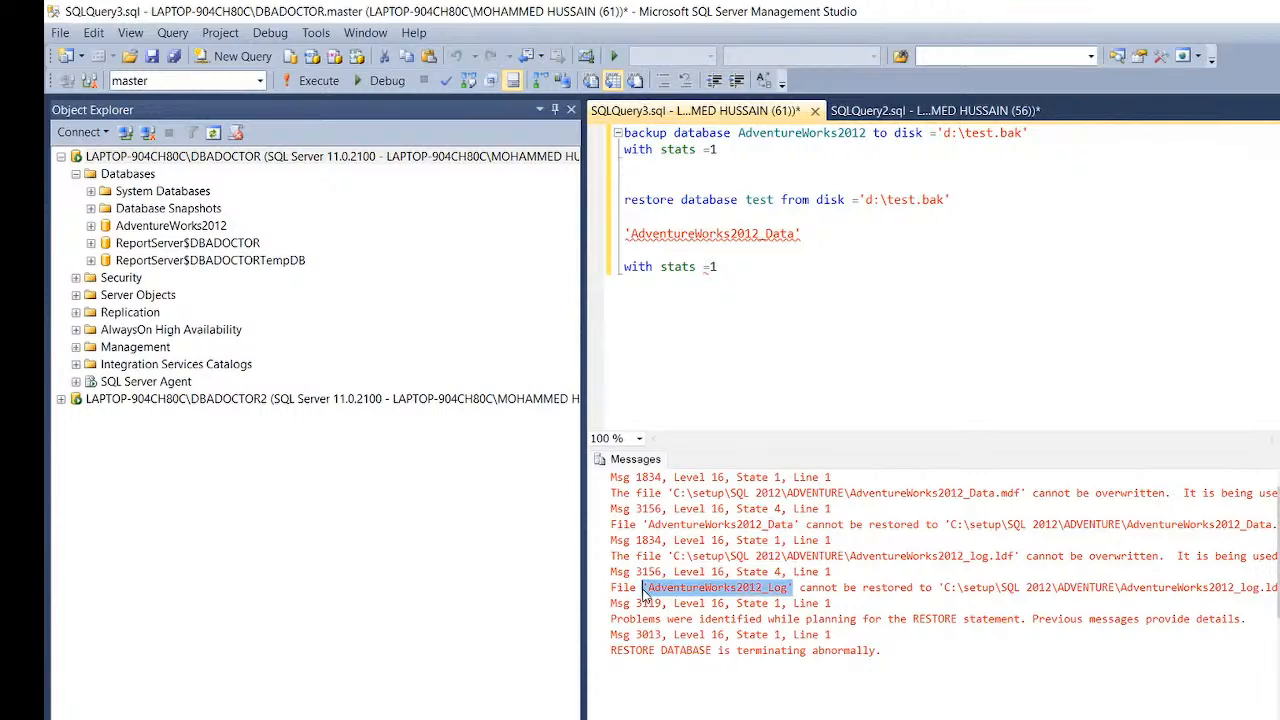
click(825, 240)
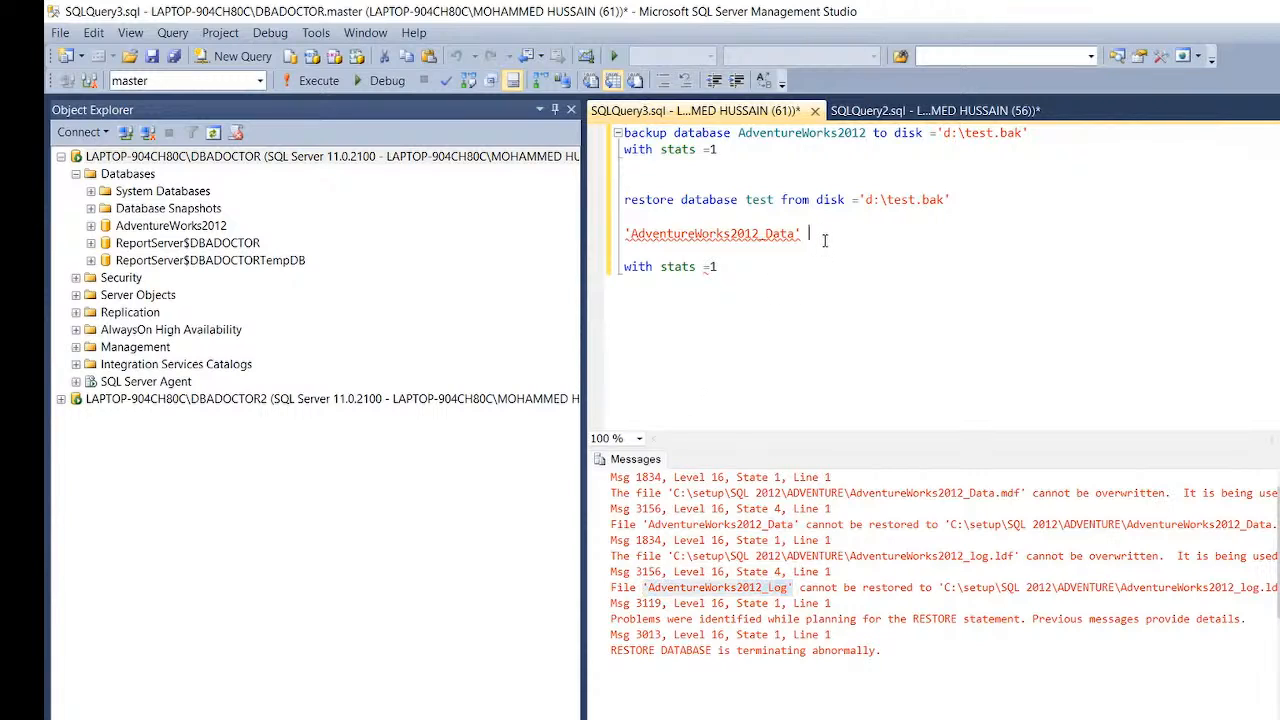
key(Return)
key(Return)
key(ctrl+v)
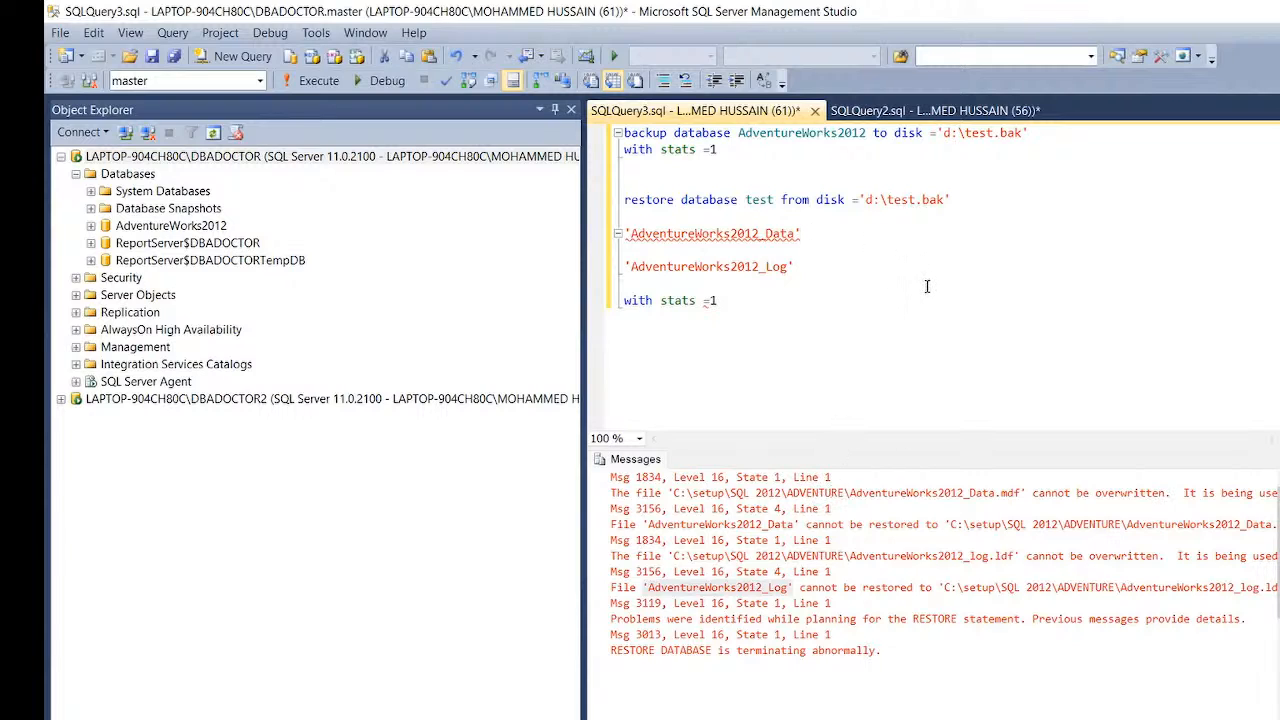
Switch to File Explorer and browse the D: and Windows-SSD (C:) drives for a restore location
click(841, 234)
click(944, 526)
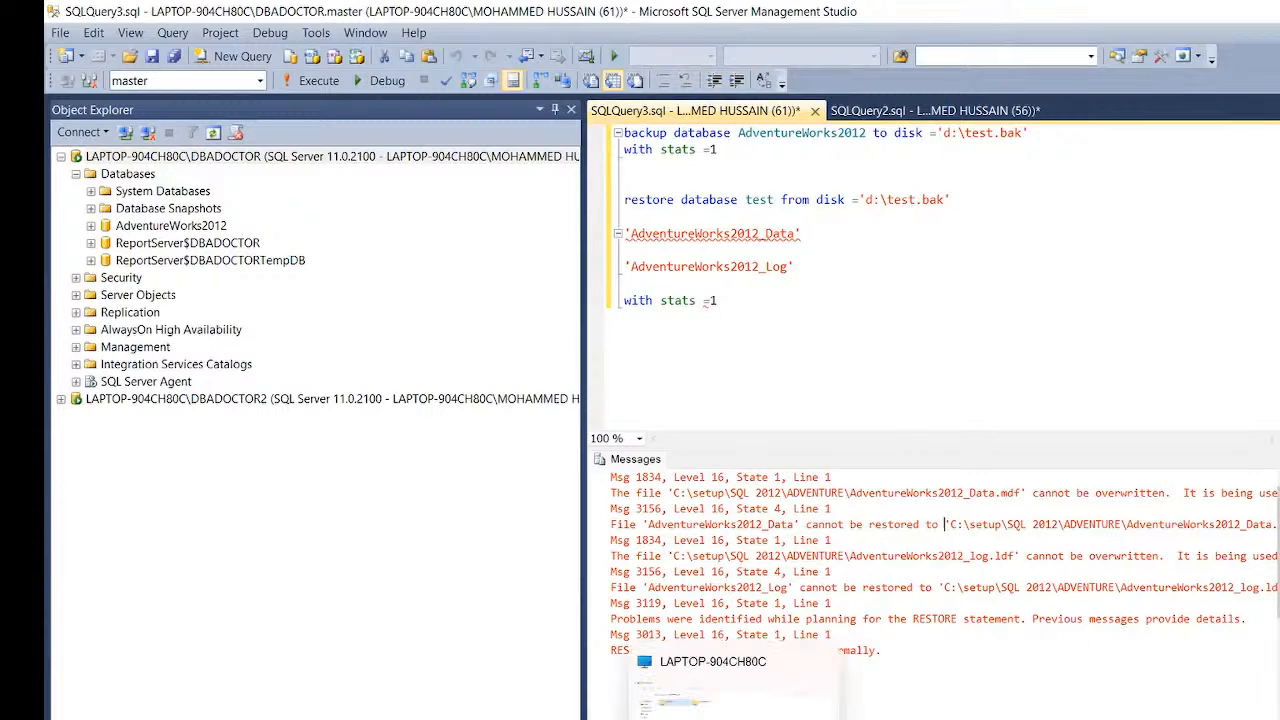
click(736, 712)
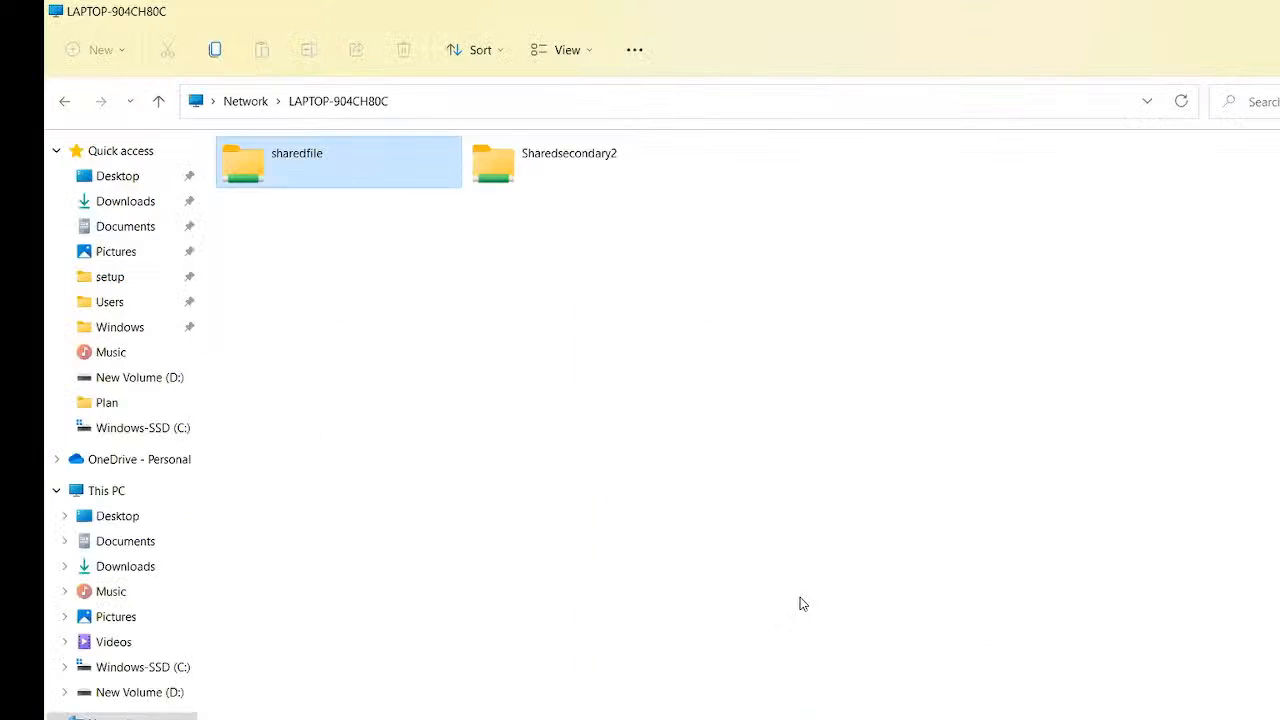
click(168, 388)
click(163, 430)
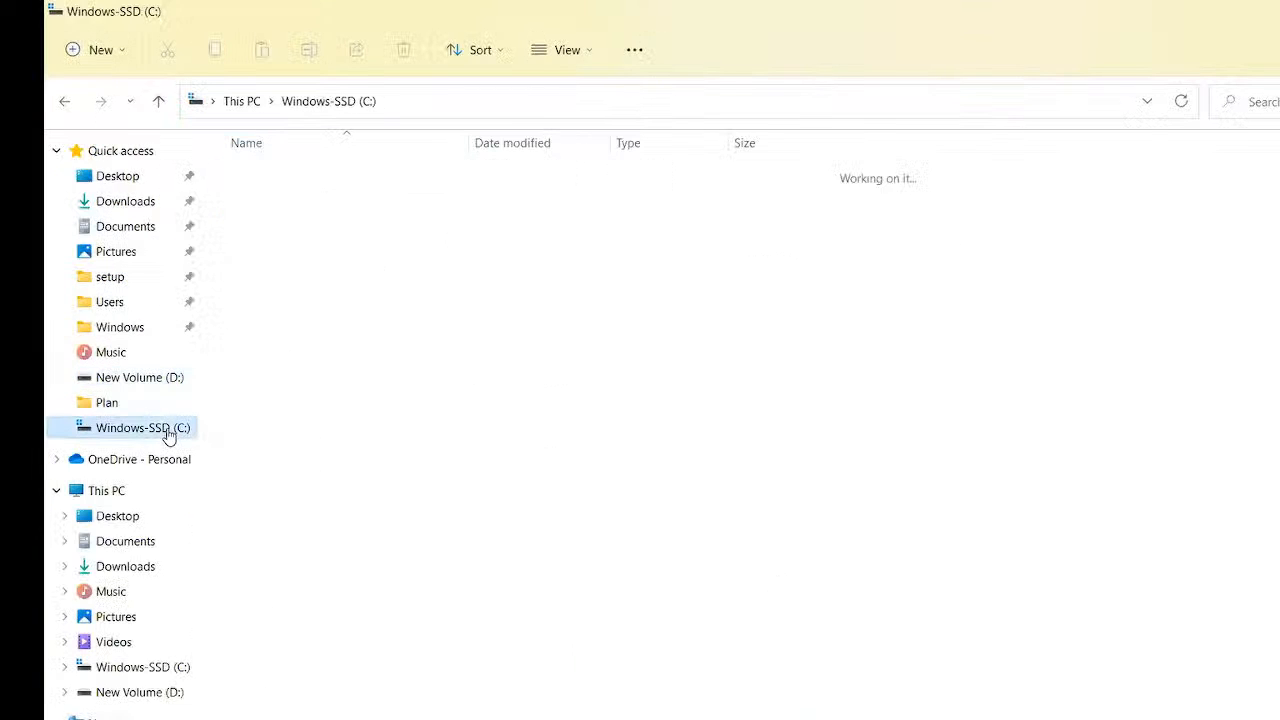
click(155, 385)
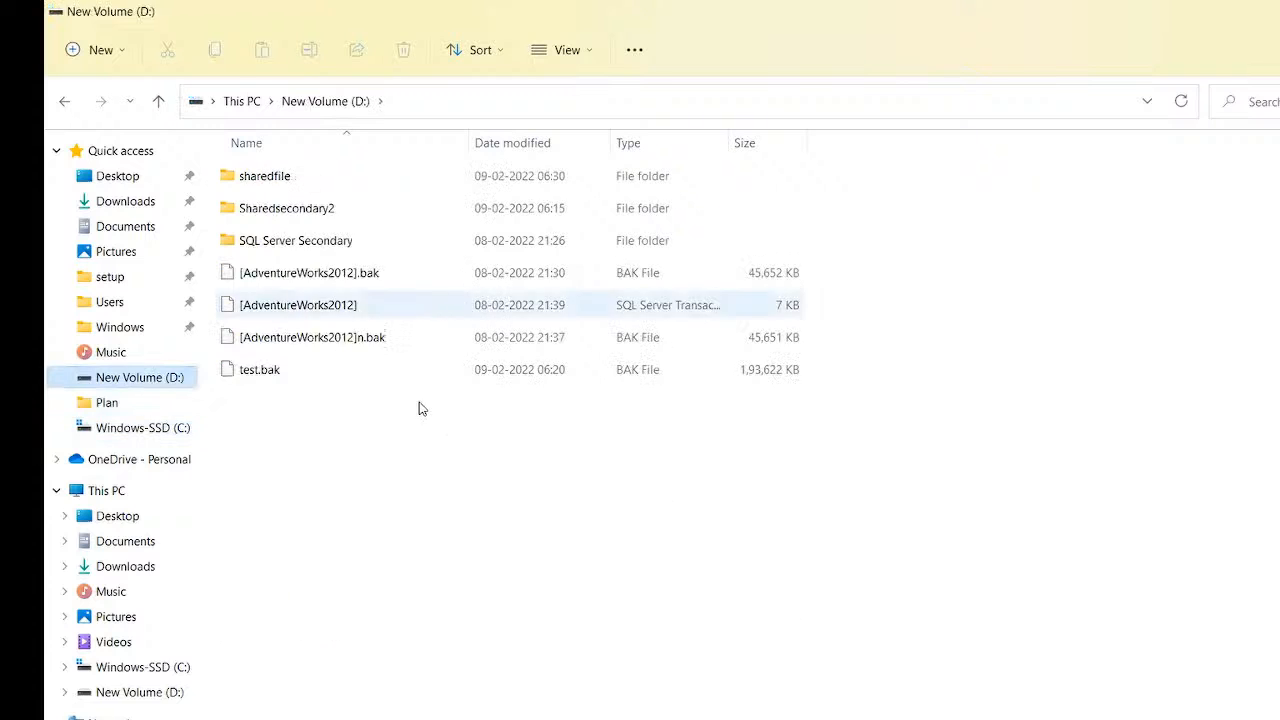
right_click(370, 498)
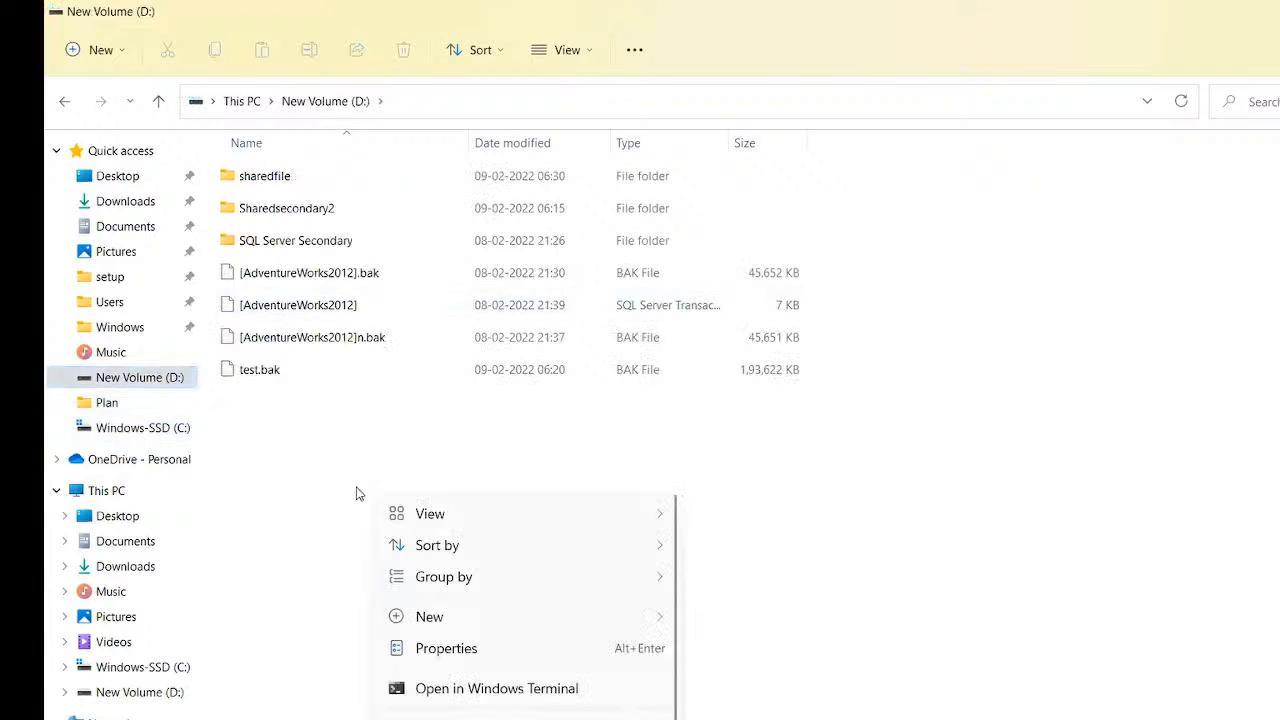
click(171, 432)
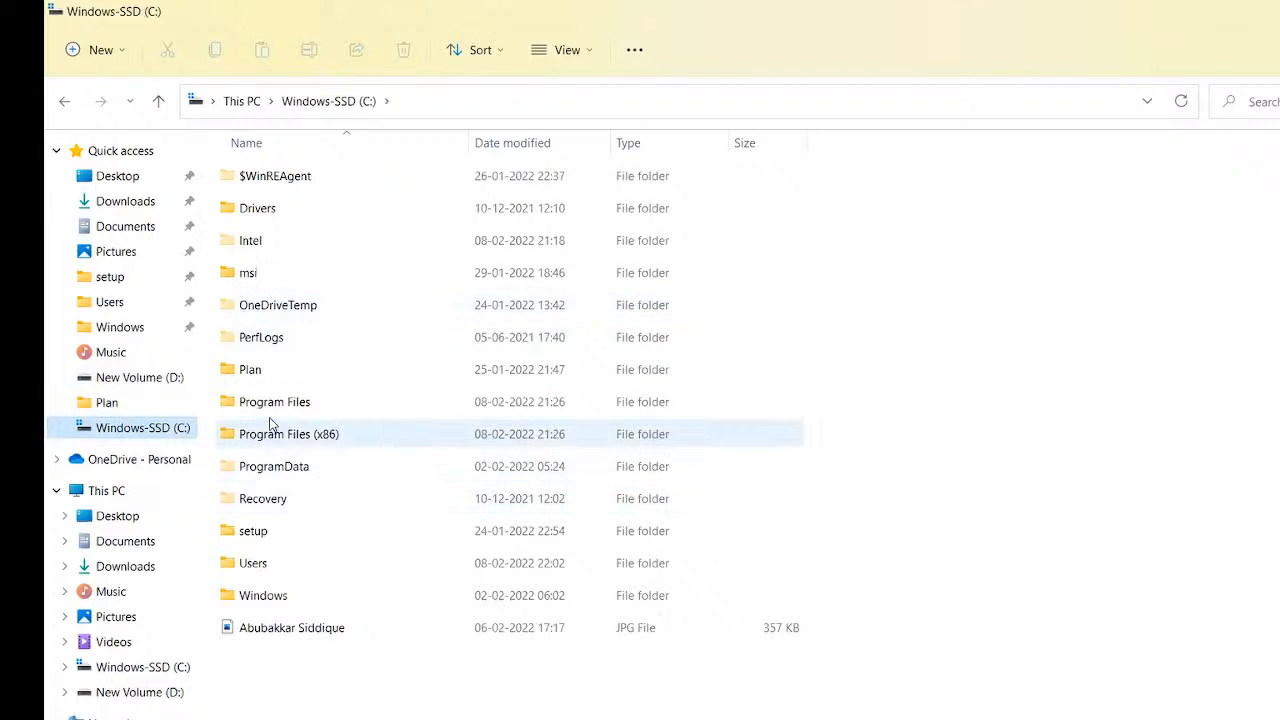
double_click(270, 403)
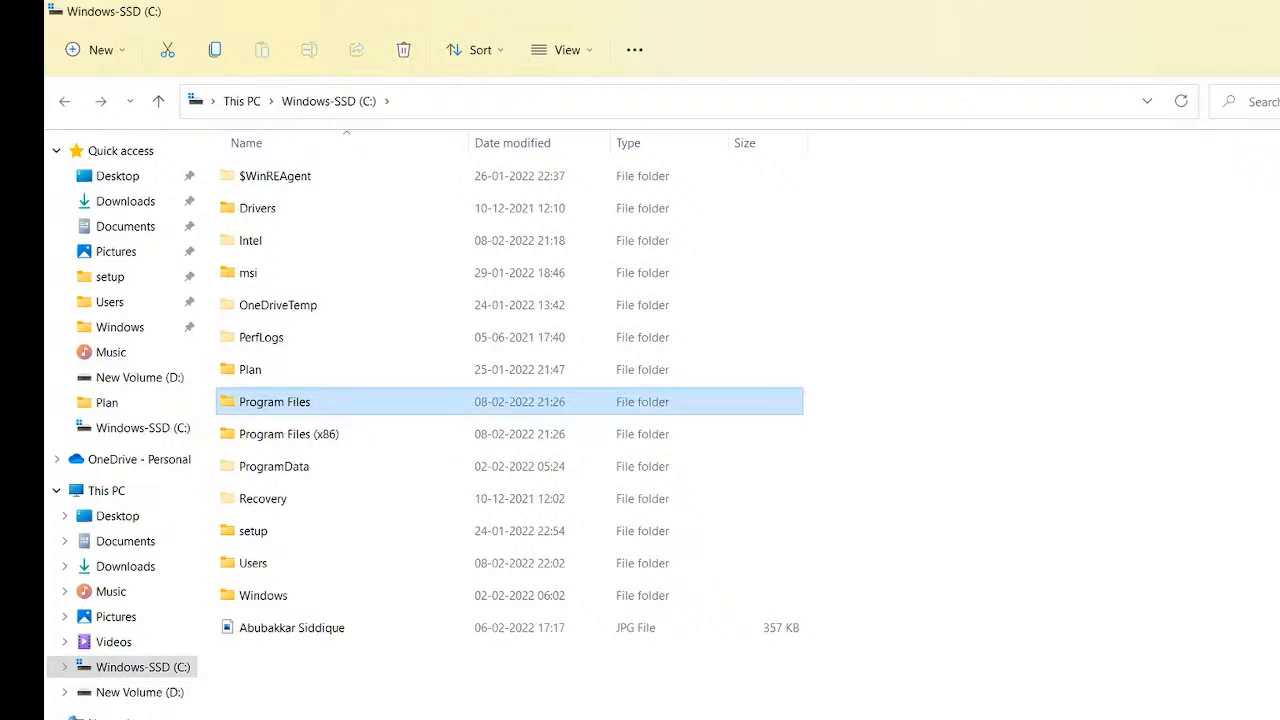
Create a folder named test on the C: drive, open it and copy its path
right_click(395, 530)
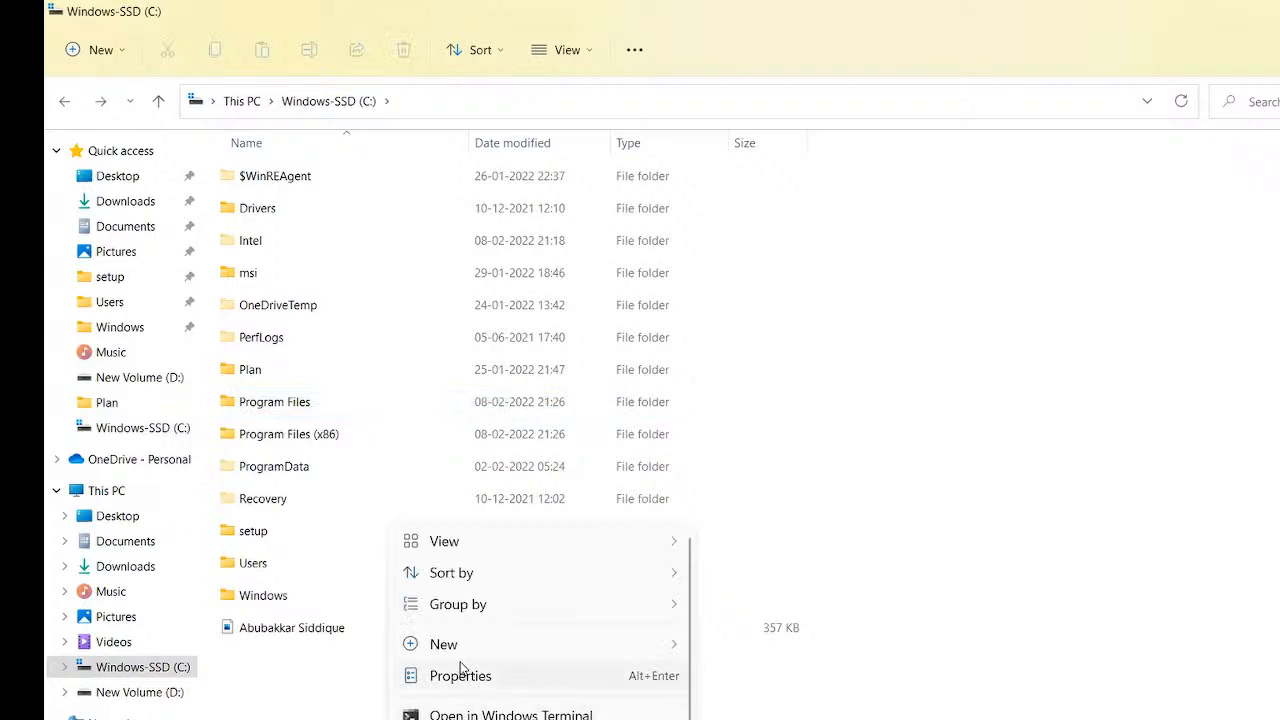
click(716, 660)
text(test)
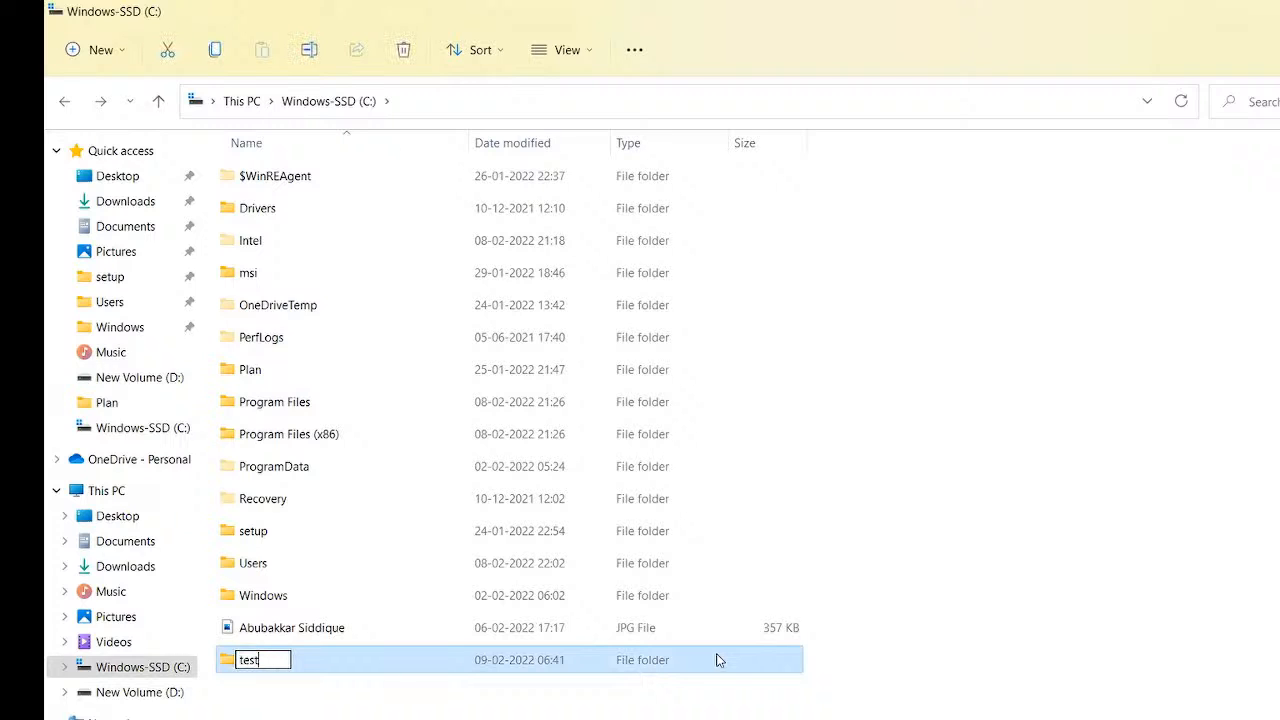
key(Return)
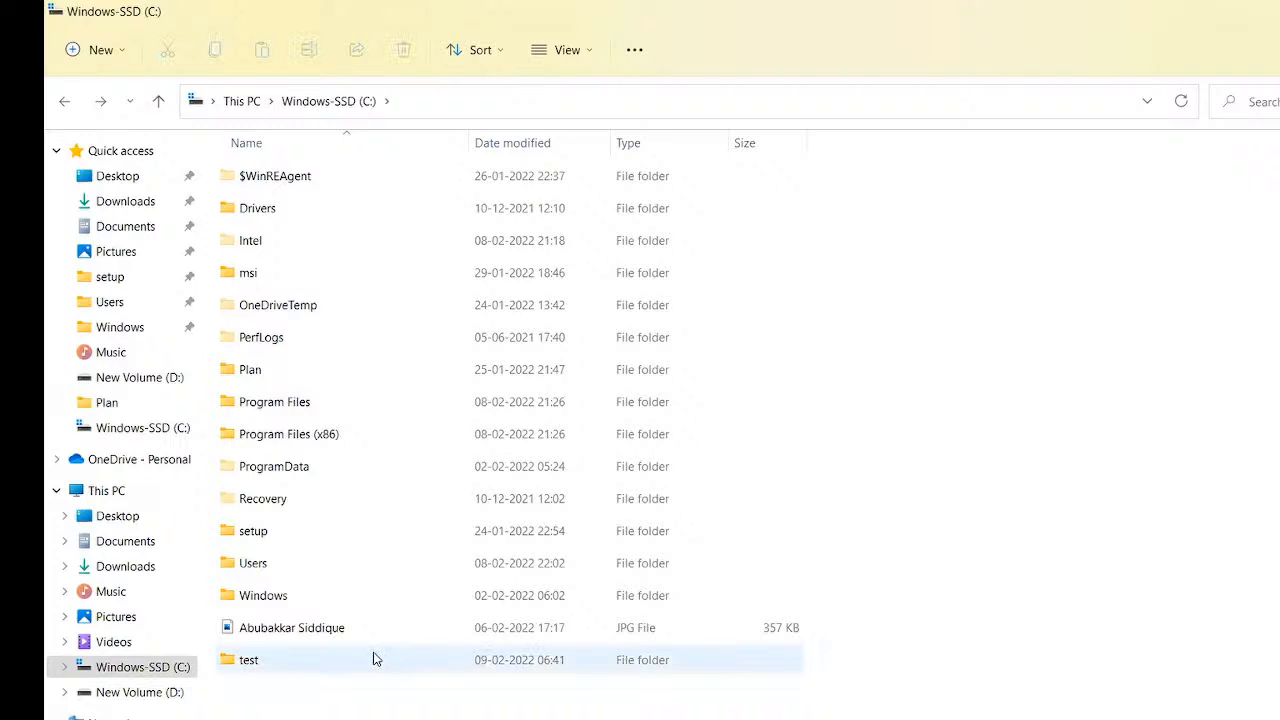
double_click(371, 654)
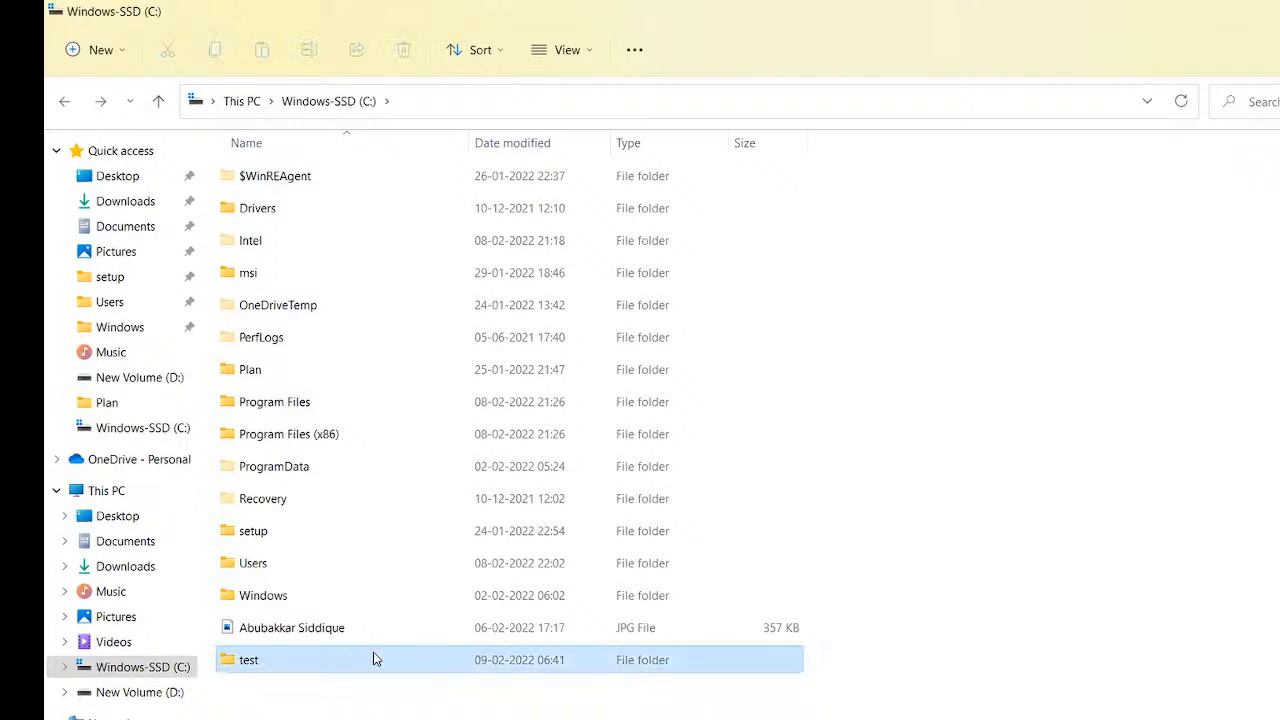
click(603, 101)
key(ctrl+c)
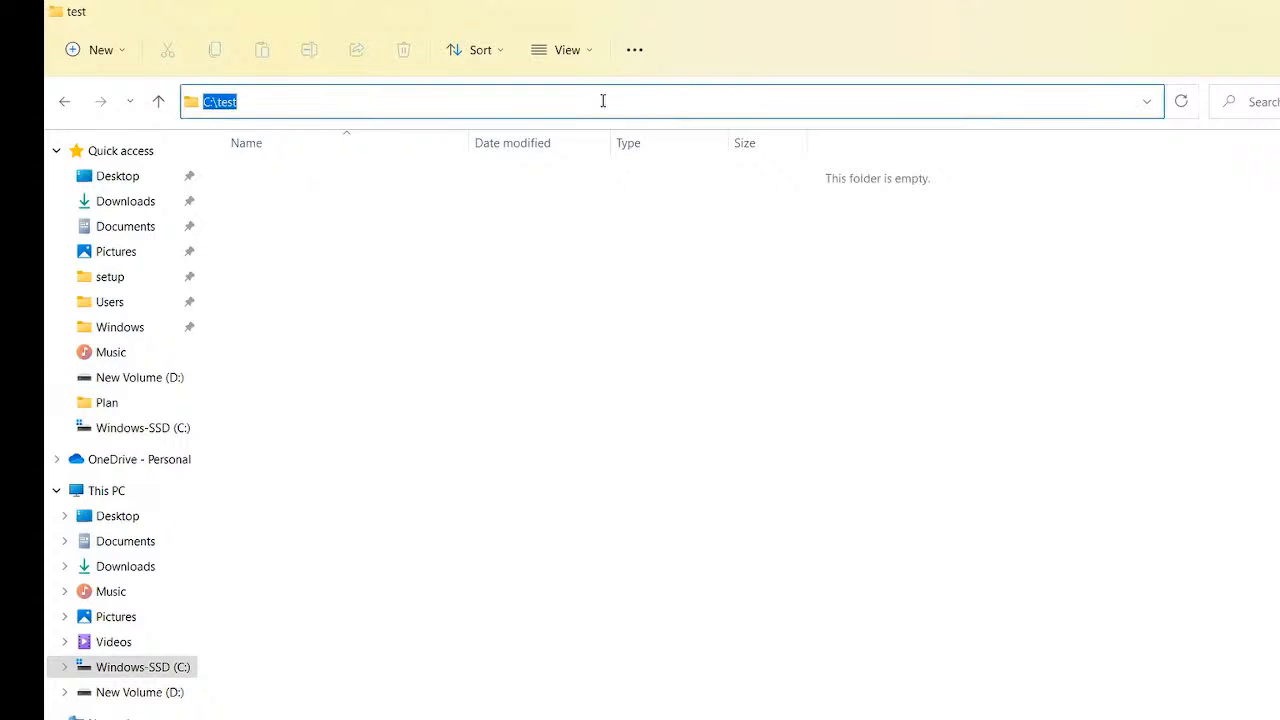
Switch back to SQL Server Management Studio and add to 'C:\test after 'AdventureWorks2012_Data' in the restore script
key(alt+Tab)
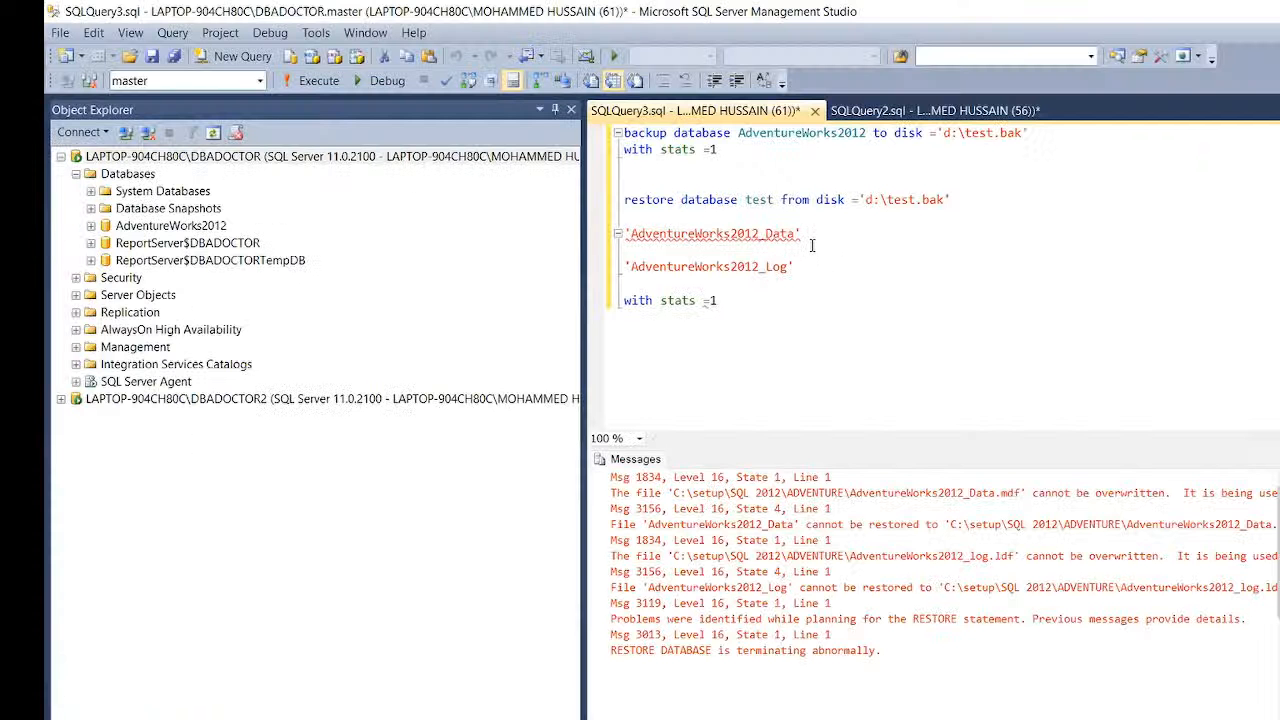
text(to ')
key(ctrl+v)
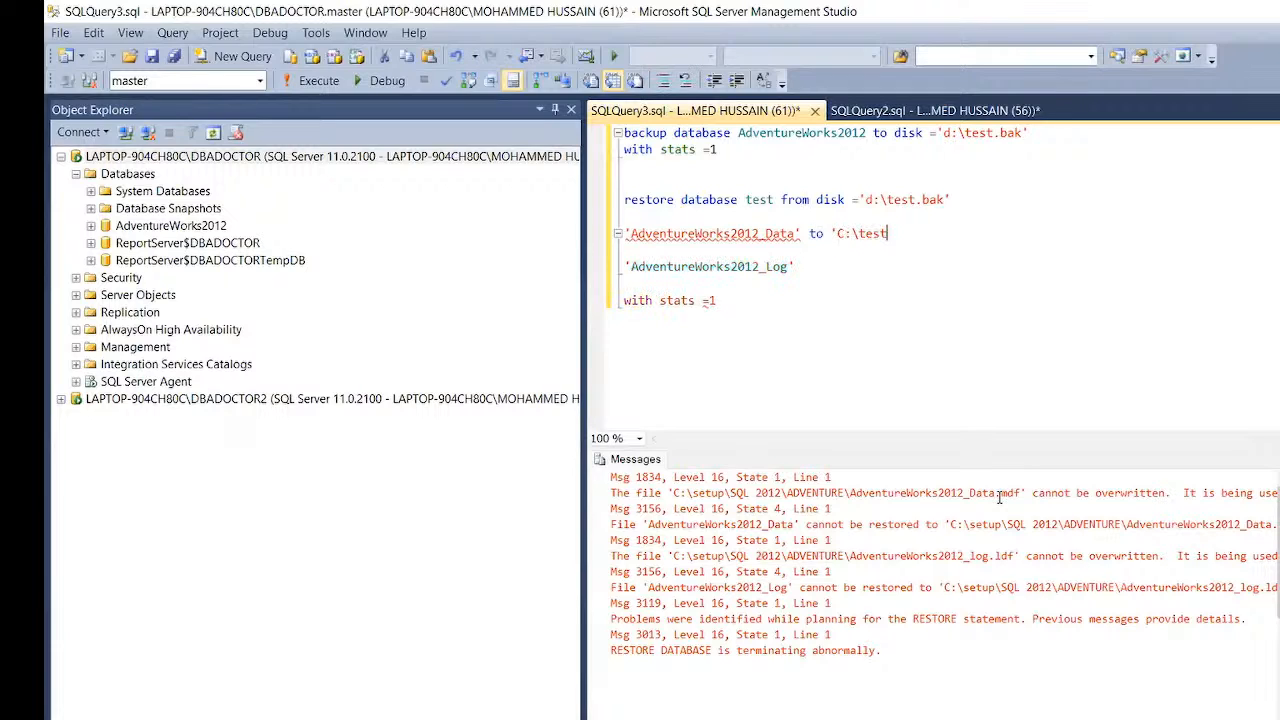
Complete the data file's target as 'C:\test\AdventureWorks2012_Datatest.mdf', using the physical file name copied from the error message
click(1128, 524)
key(shift+Right)
key(shift+Right)
key(shift+Right)
key(shift+Right)
key(shift+Right)
key(shift+Right)
key(shift+Right)
key(shift+Right)
key(shift+Right)
key(shift+Right)
key(shift+Right)
key(shift+Right)
key(shift+Right)
key(shift+Right)
key(shift+Right)
key(shift+Right)
key(shift+Right)
key(shift+Right)
key(shift+Right)
key(shift+Right)
key(shift+Right)
key(shift+Right)
key(shift+Right)
key(shift+Right)
key(shift+Right)
key(shift+Right)
key(shift+Right)
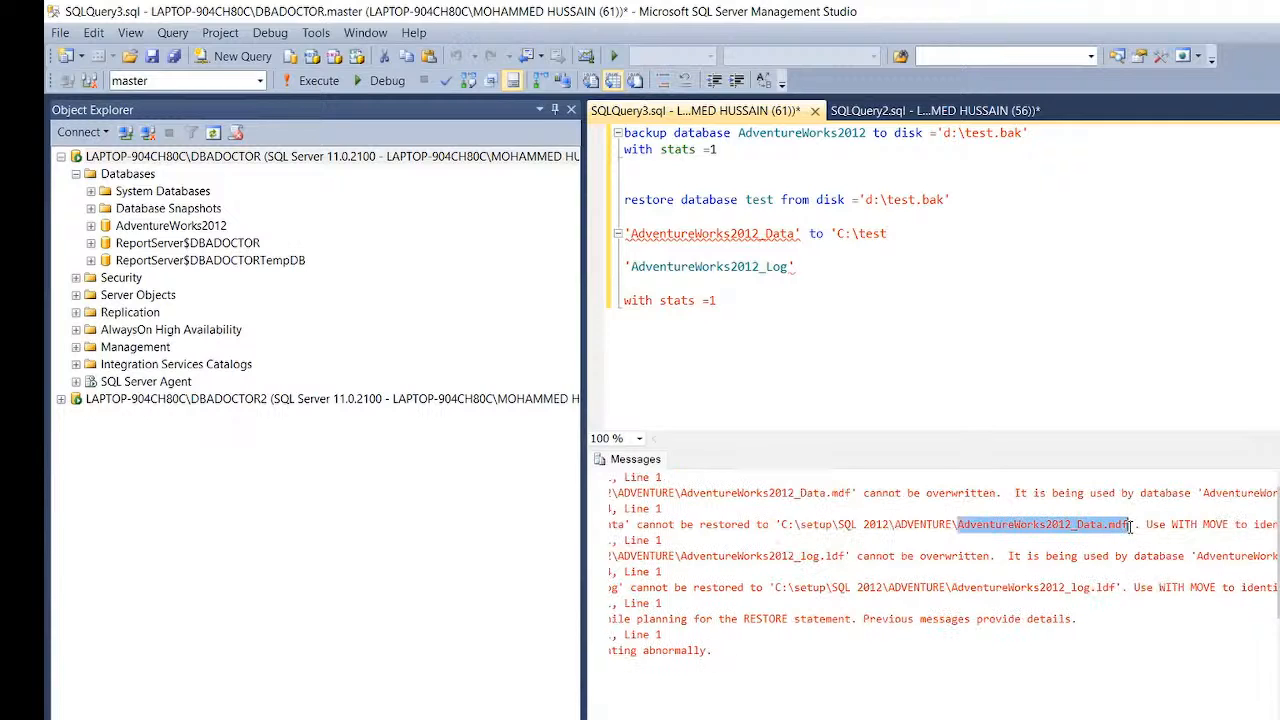
key(shift+Right)
key(ctrl+c)
click(990, 236)
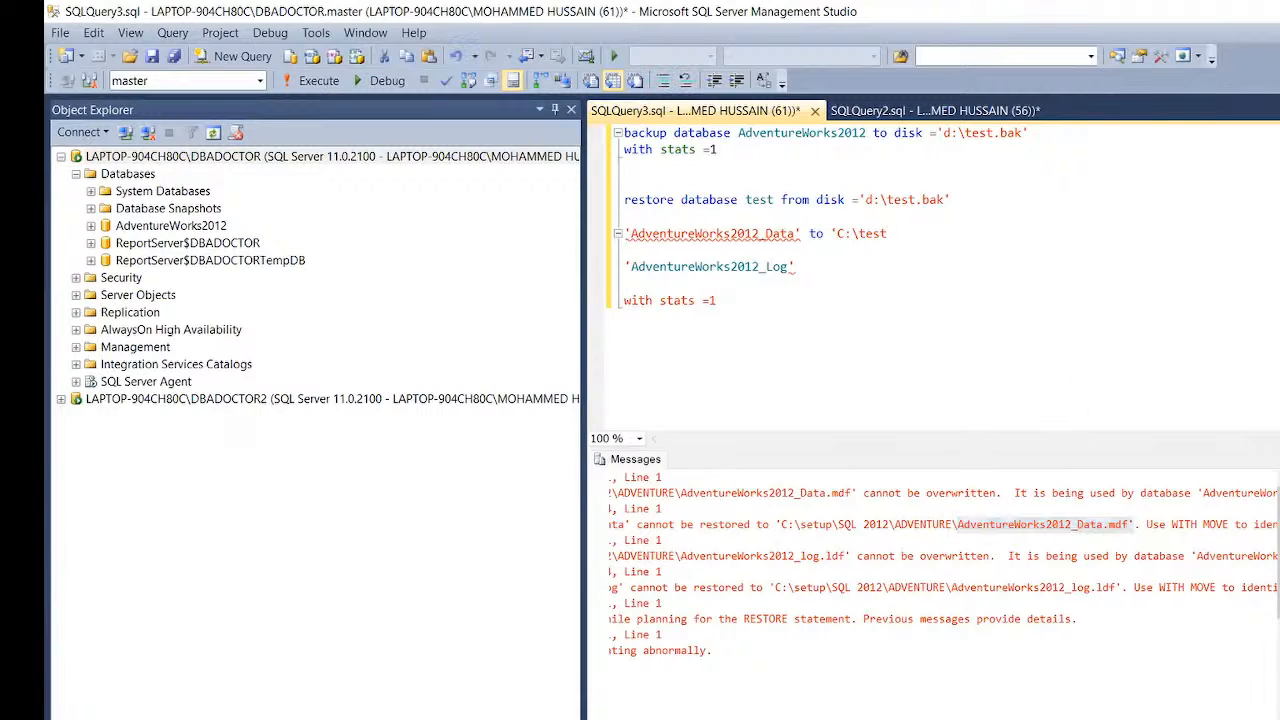
text(\)
key(ctrl+v)
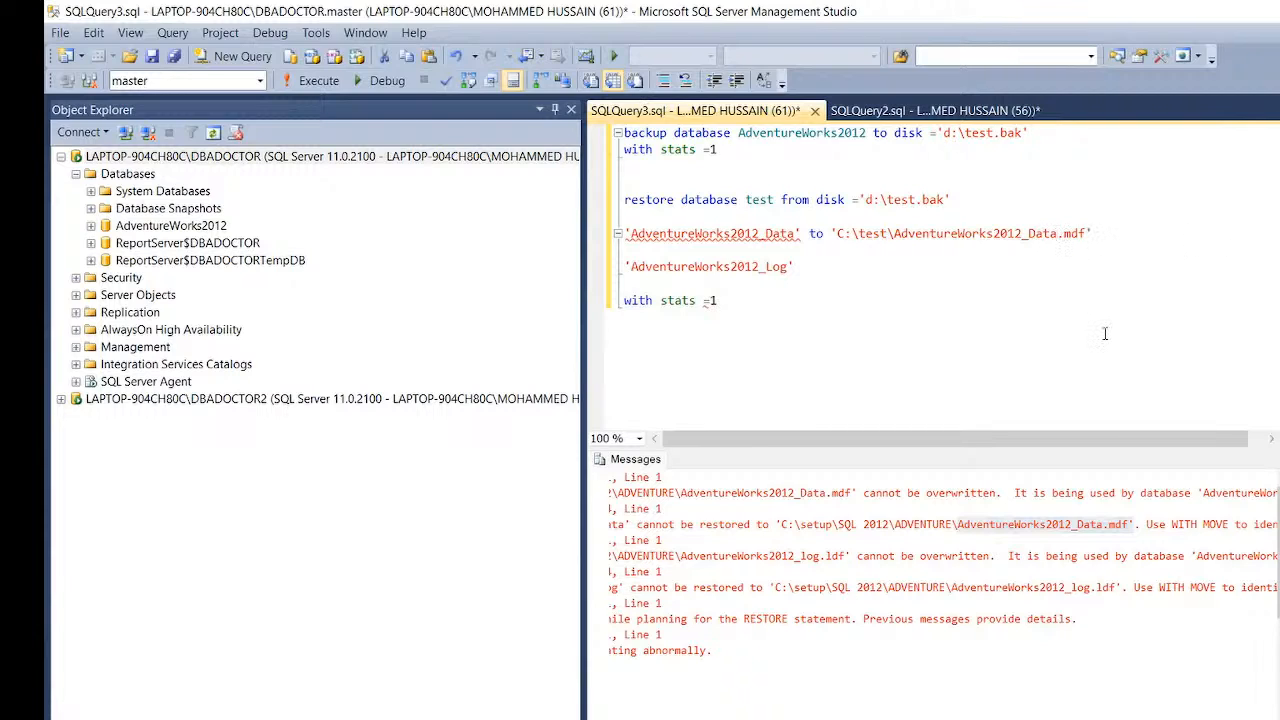
text(test)
text(,)
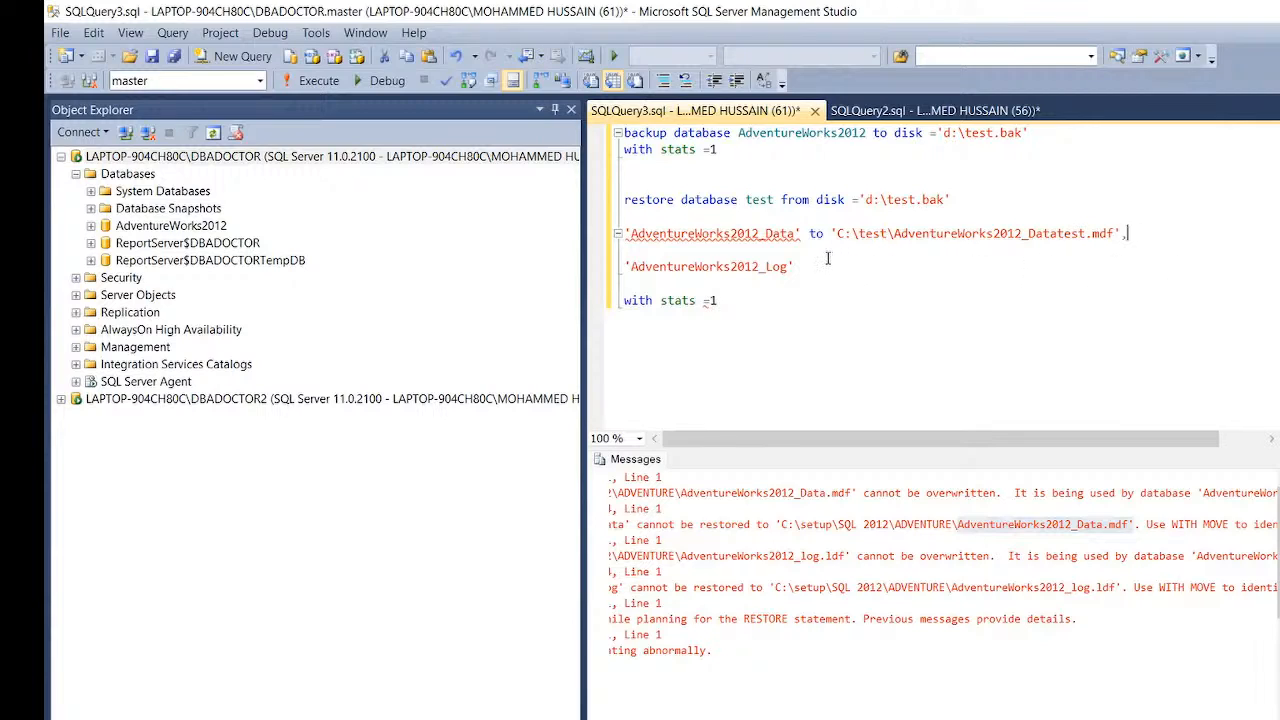
Add to after 'AdventureWorks2012_Log' in the restore script and copy the data file's target path in behind it
text(to)
key(shift+Home)
shift+click(828, 232)
key(ctrl+c)
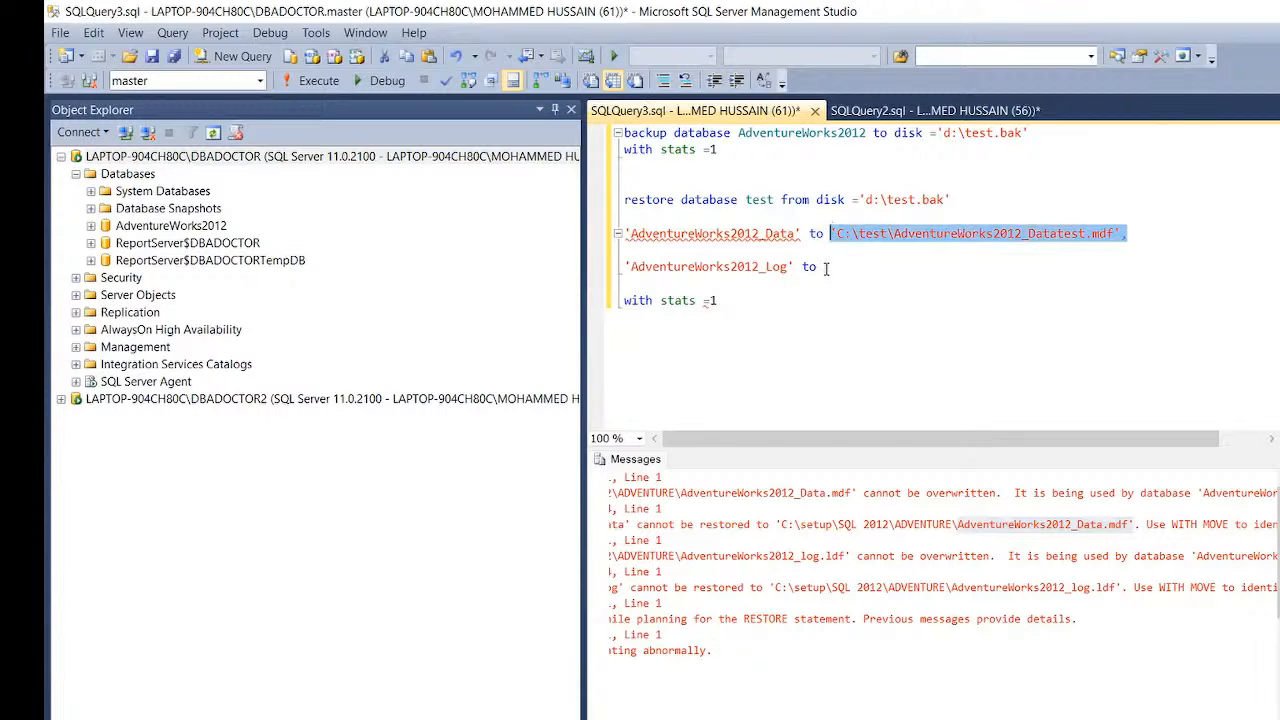
click(826, 268)
key(ctrl+v)
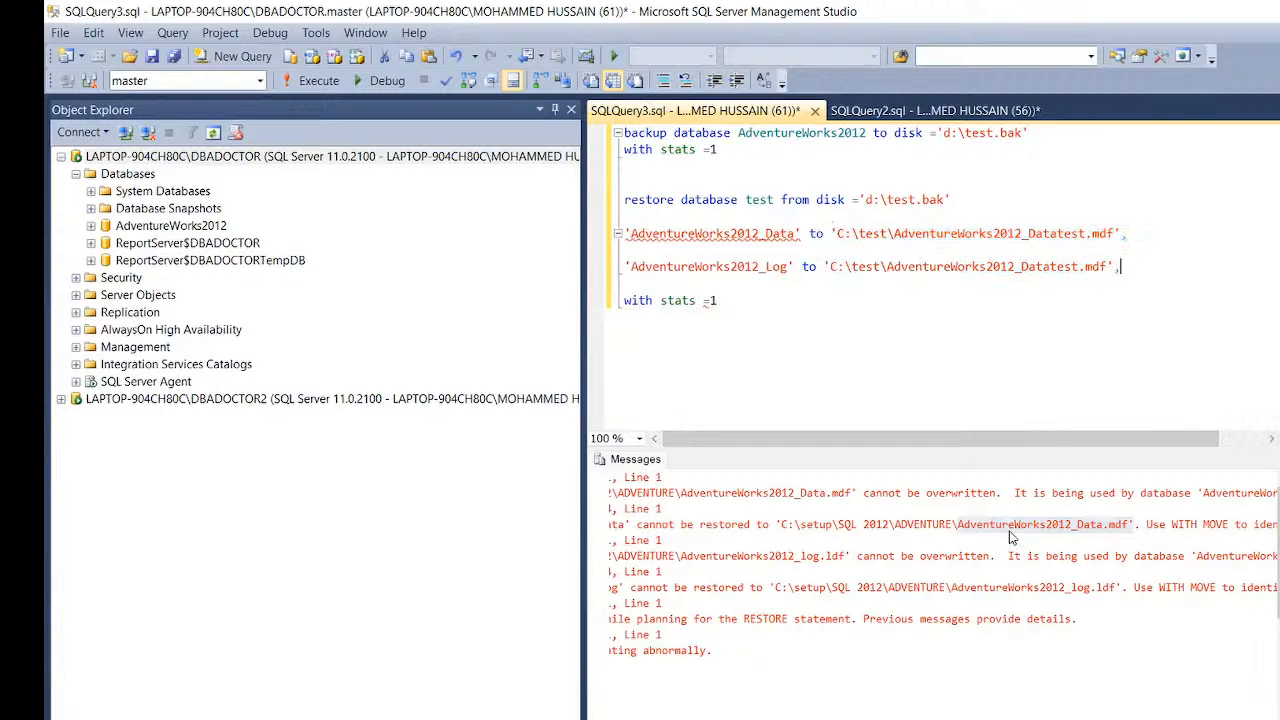
Change the log target's file name to AdventureWorks2012_logtest.ldf, based on the physical log file name in the error message
drag(1117, 587, 953, 587)
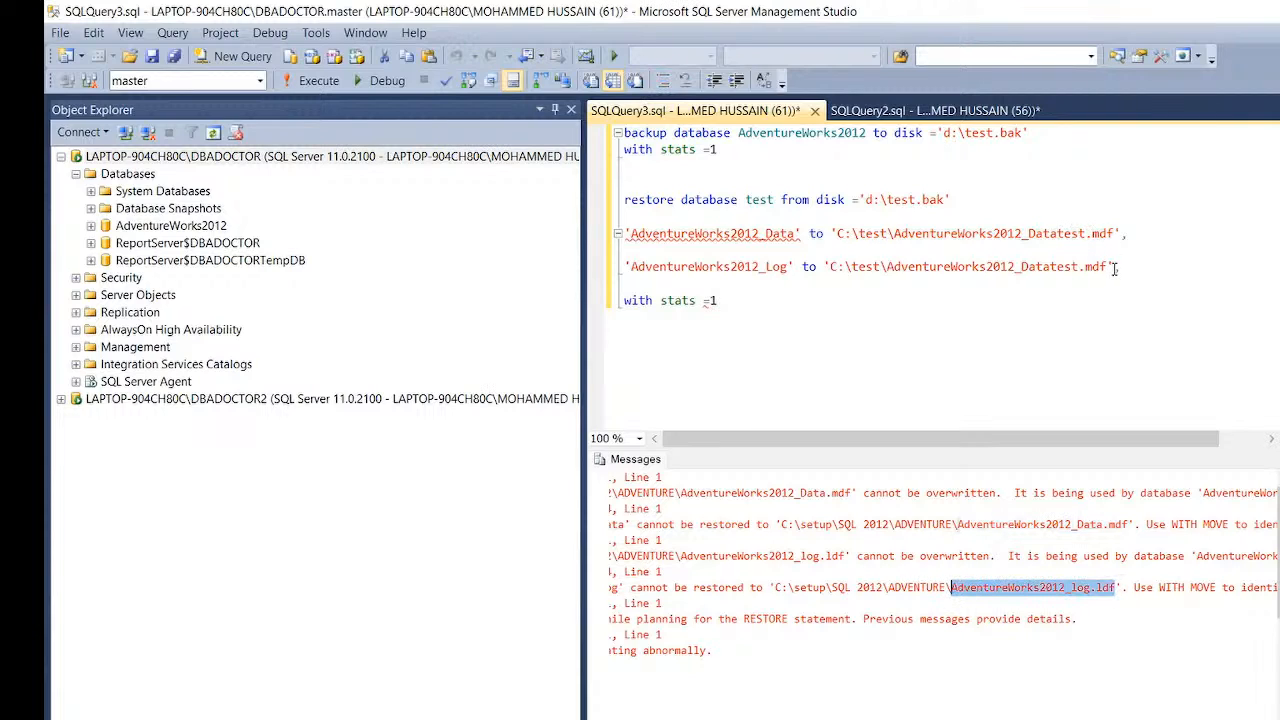
drag(1116, 268, 890, 268)
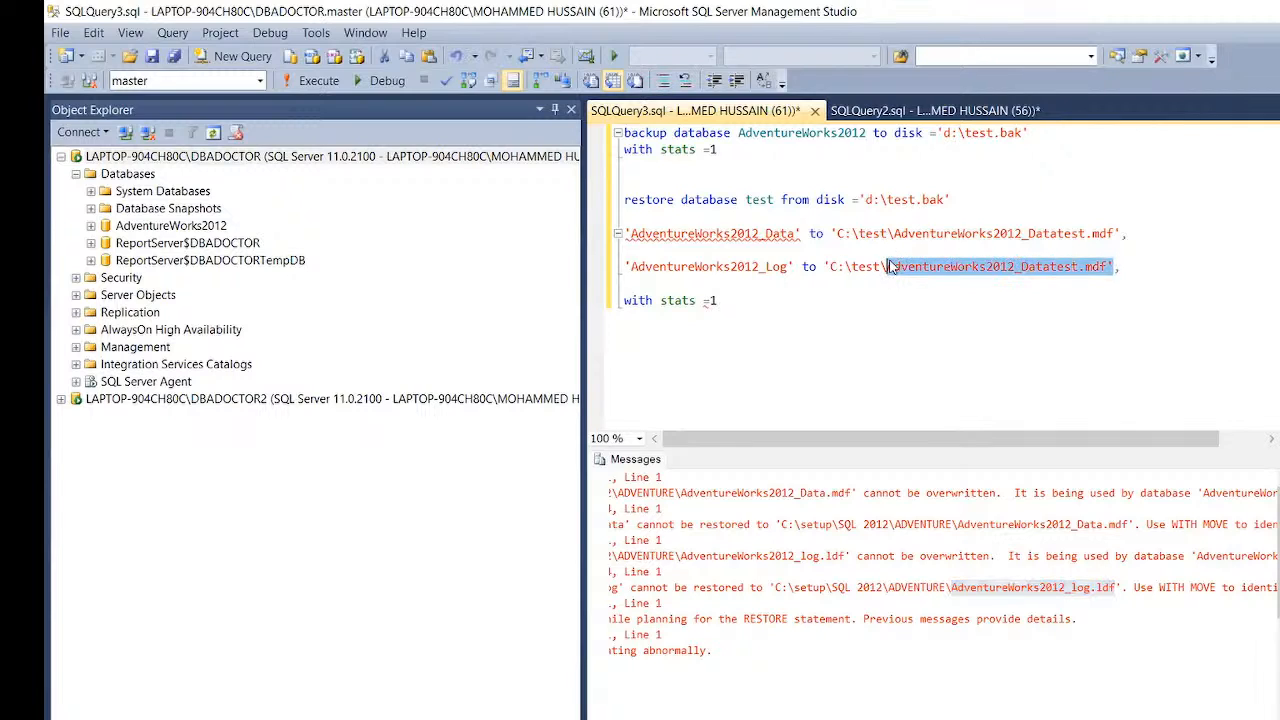
text(AdventureWorks2012_log.ldf')
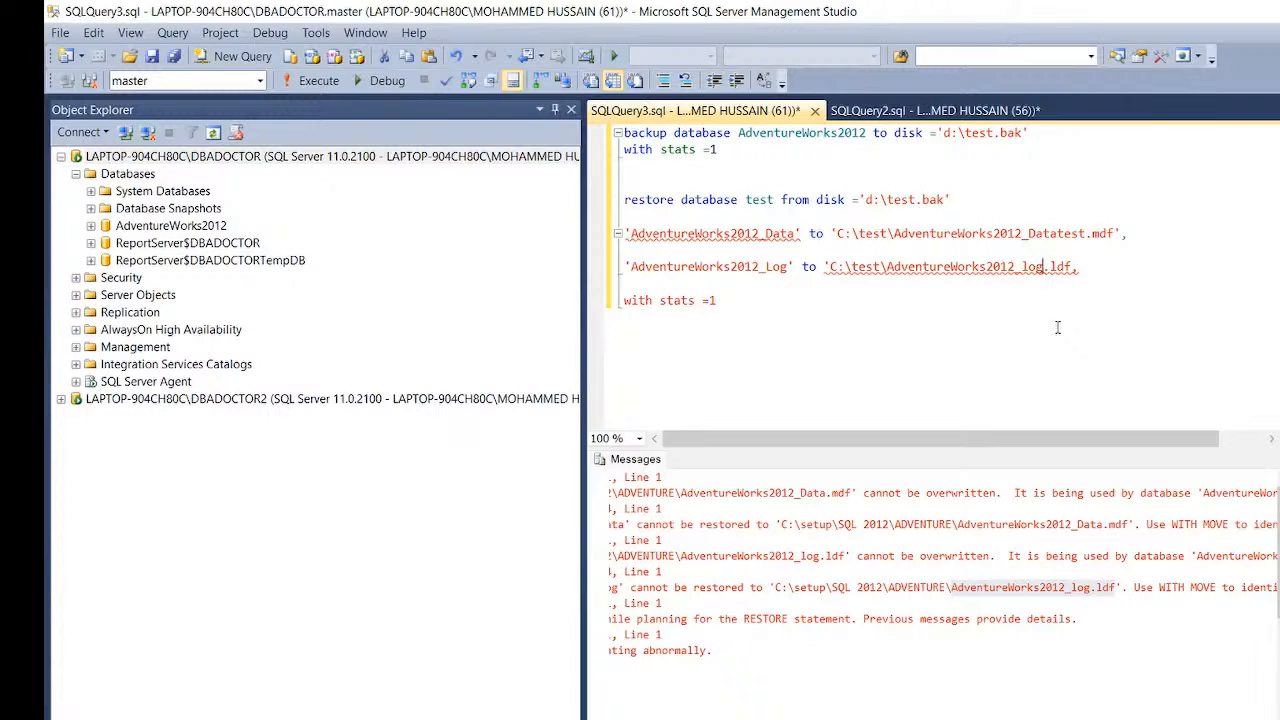
text(y)
key(BackSpace)
text(trst)
key(BackSpace)
key(BackSpace)
key(BackSpace)
text(est)
Open C:\setup\SQL 2012\ADVENTURE, copied from the error message, in File Explorer to view the original files, and return to SQL Server Management Studio
click(972, 514)
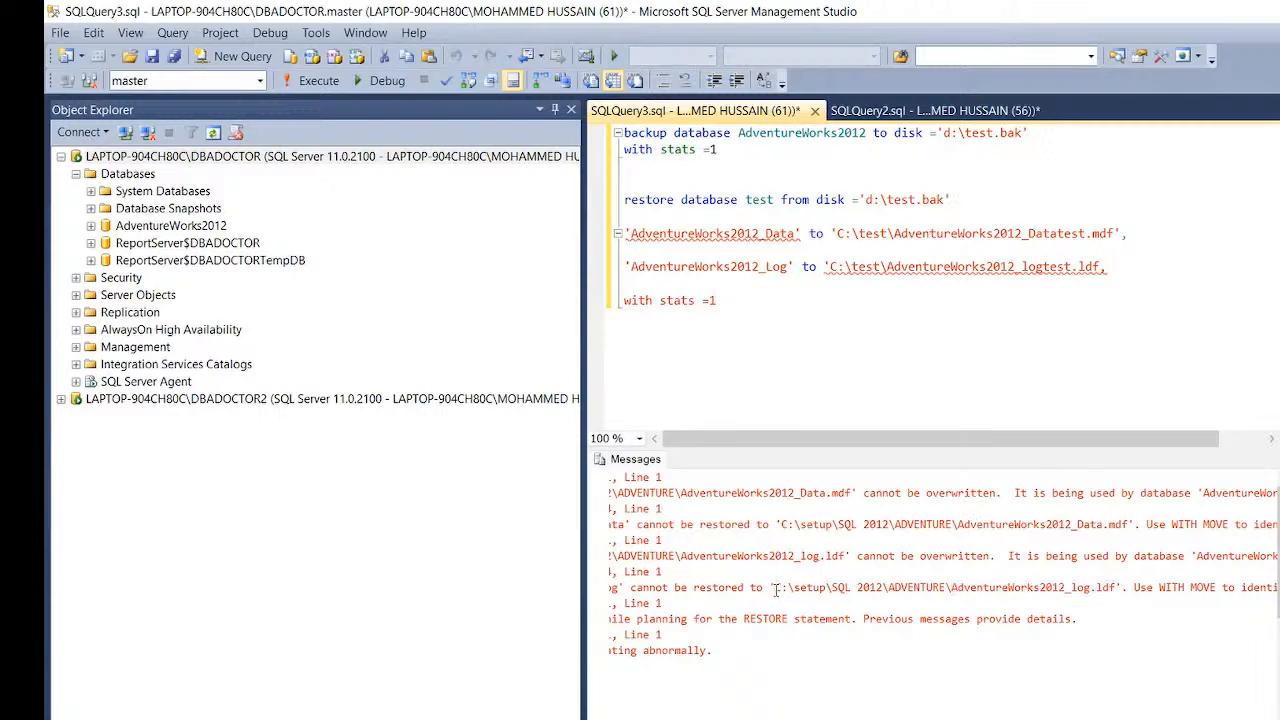
drag(775, 588, 948, 588)
key(ctrl+c)
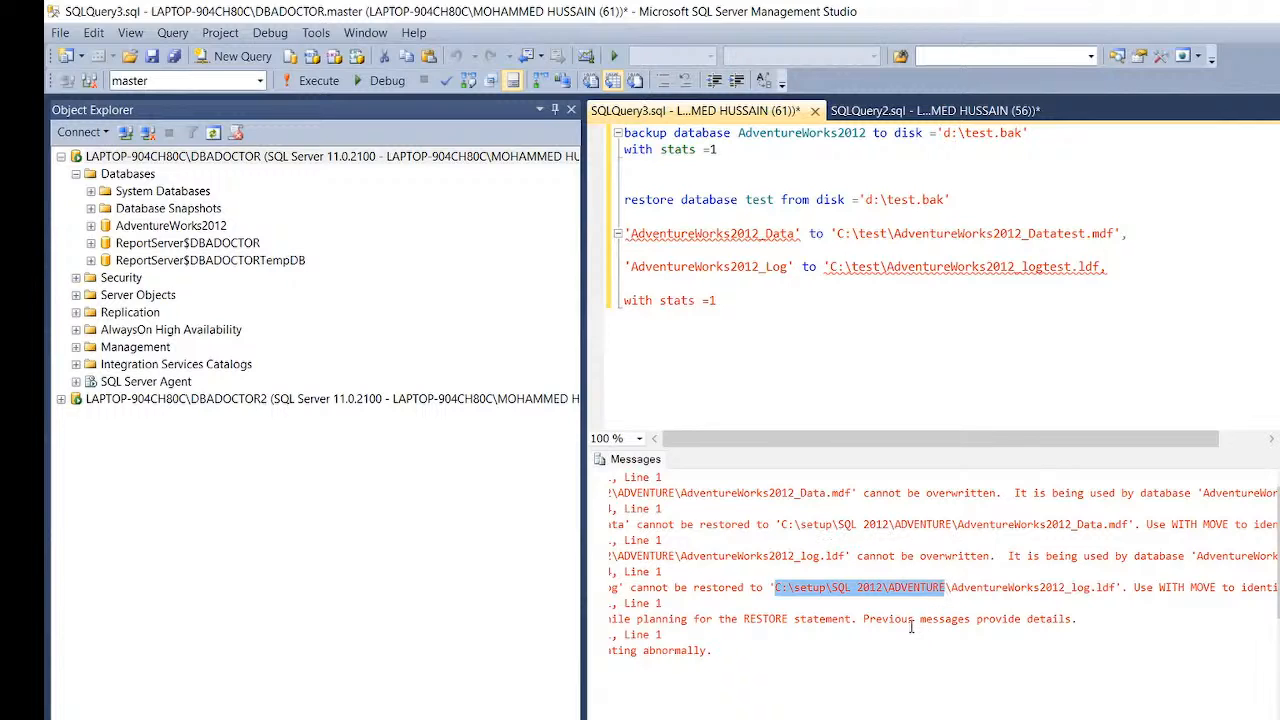
key(super+e)
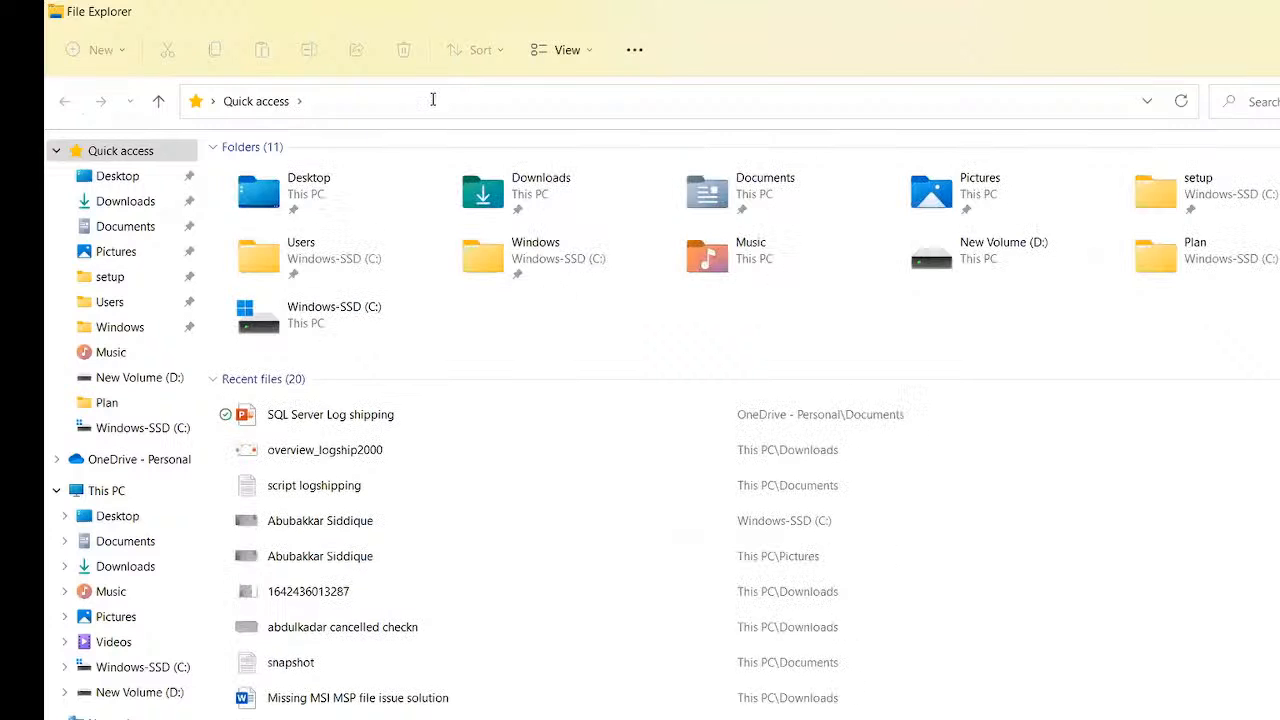
click(433, 106)
key(ctrl+v)
key(Return)
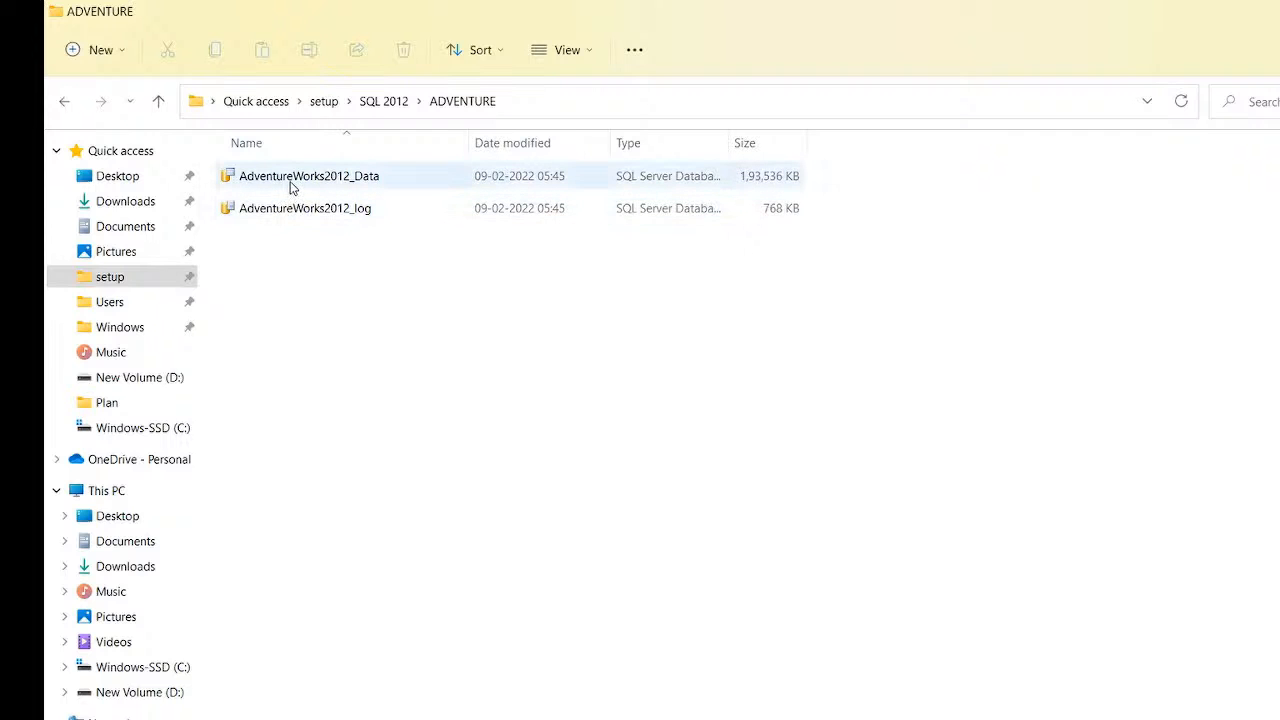
click(306, 214)
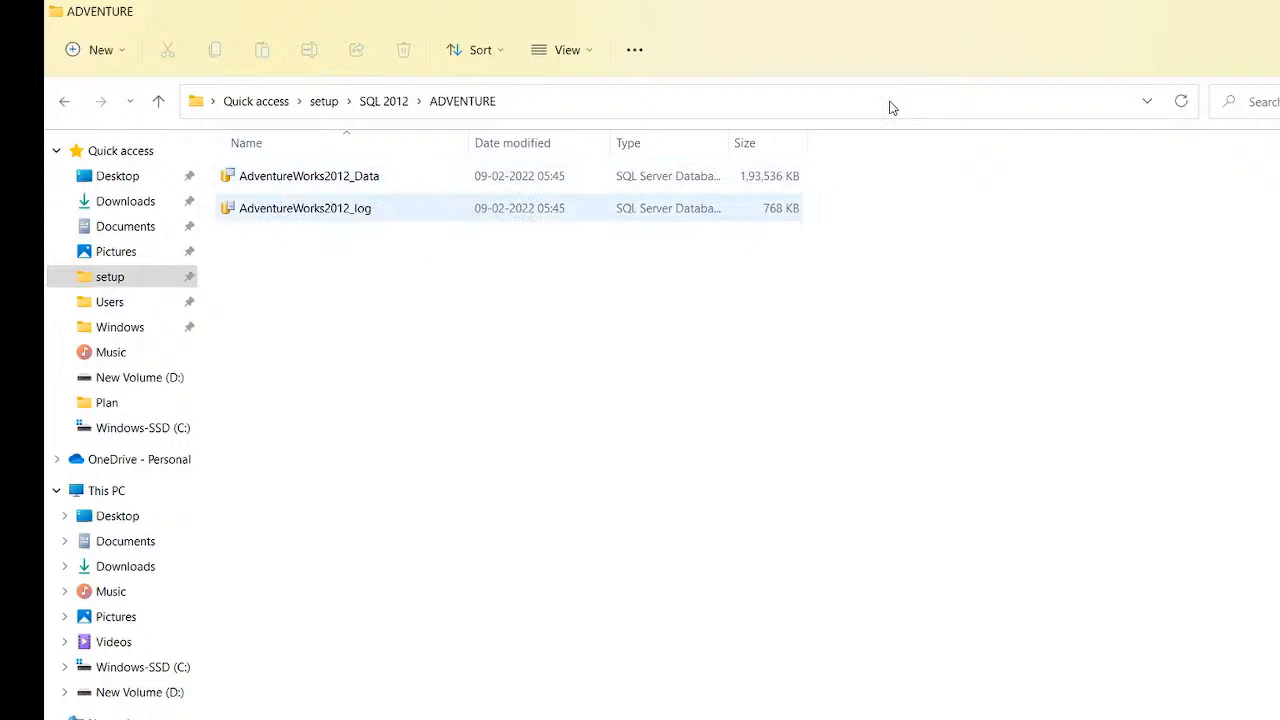
key(alt+Tab)
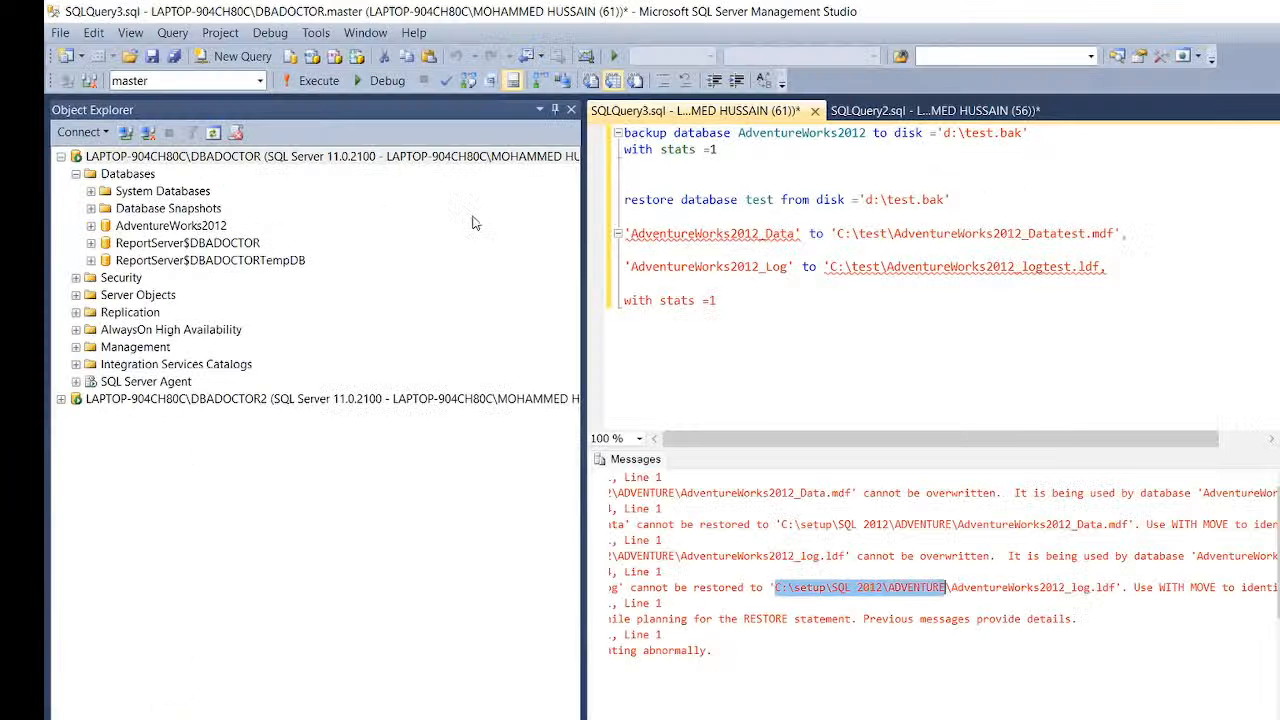
click(162, 227)
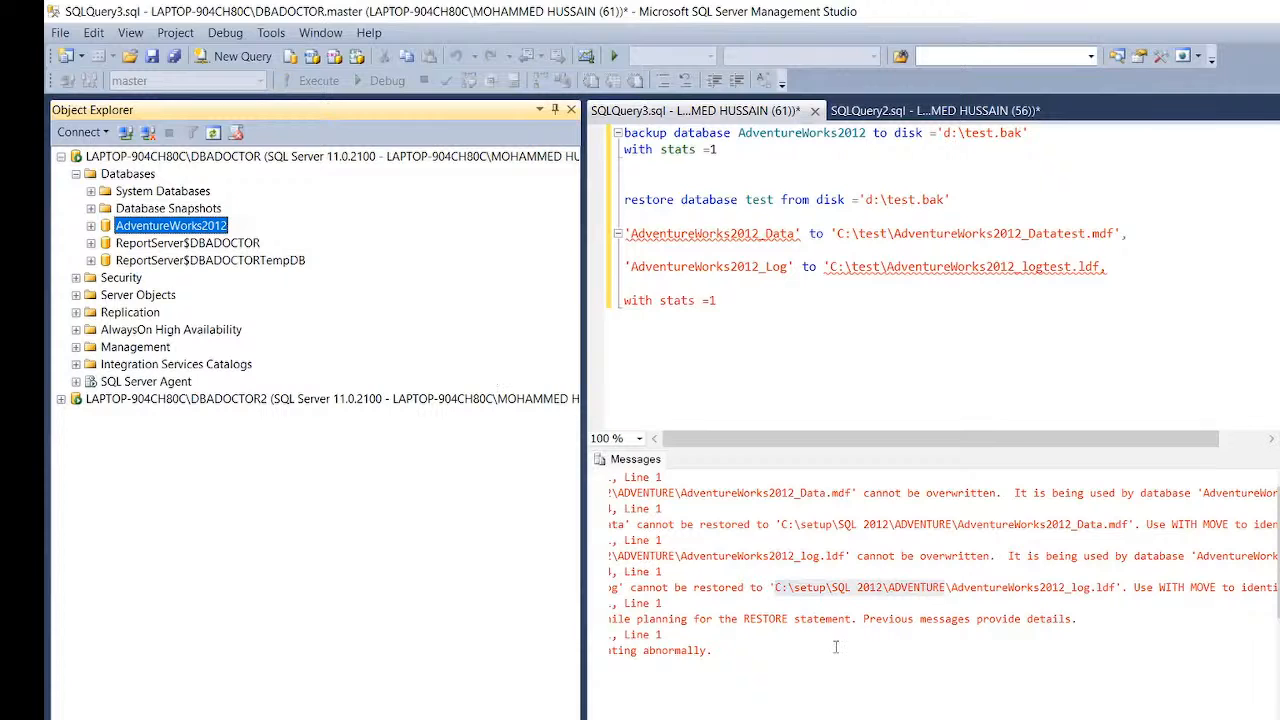
Switch to the ADVENTURE folder in File Explorer and try to delete the AdventureWorks2012_Data file
click(733, 718)
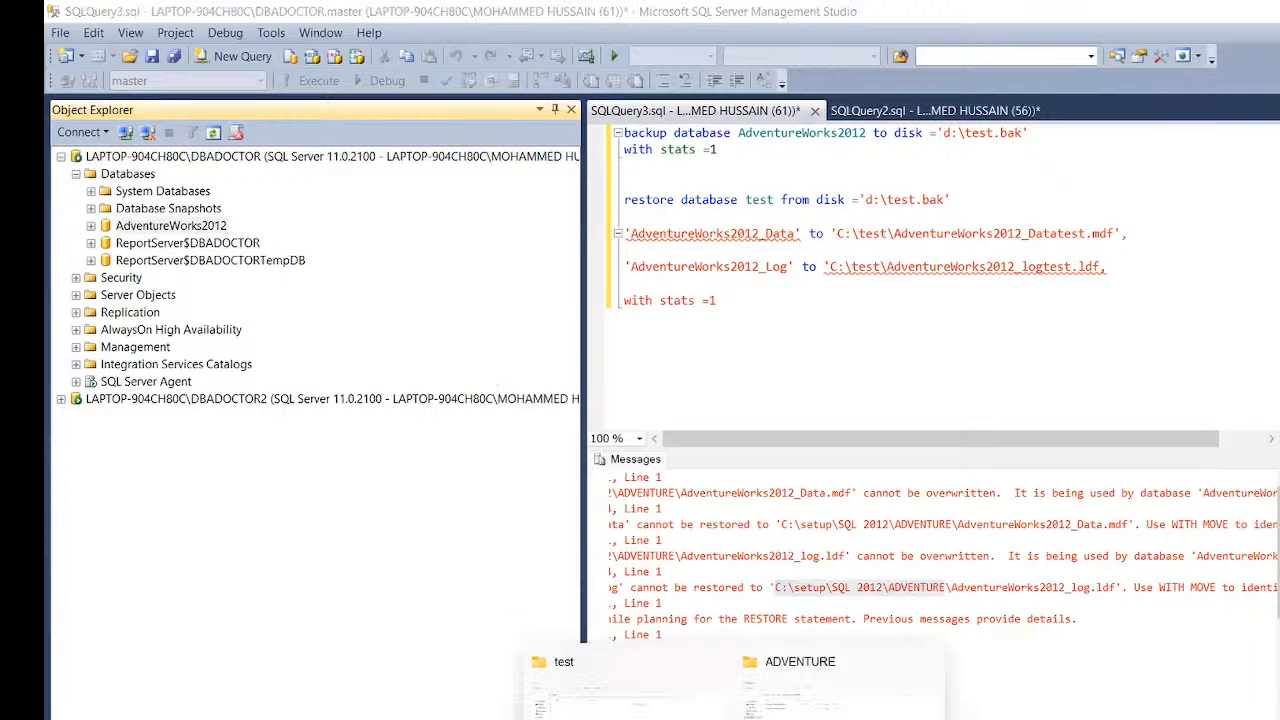
click(830, 690)
click(357, 212)
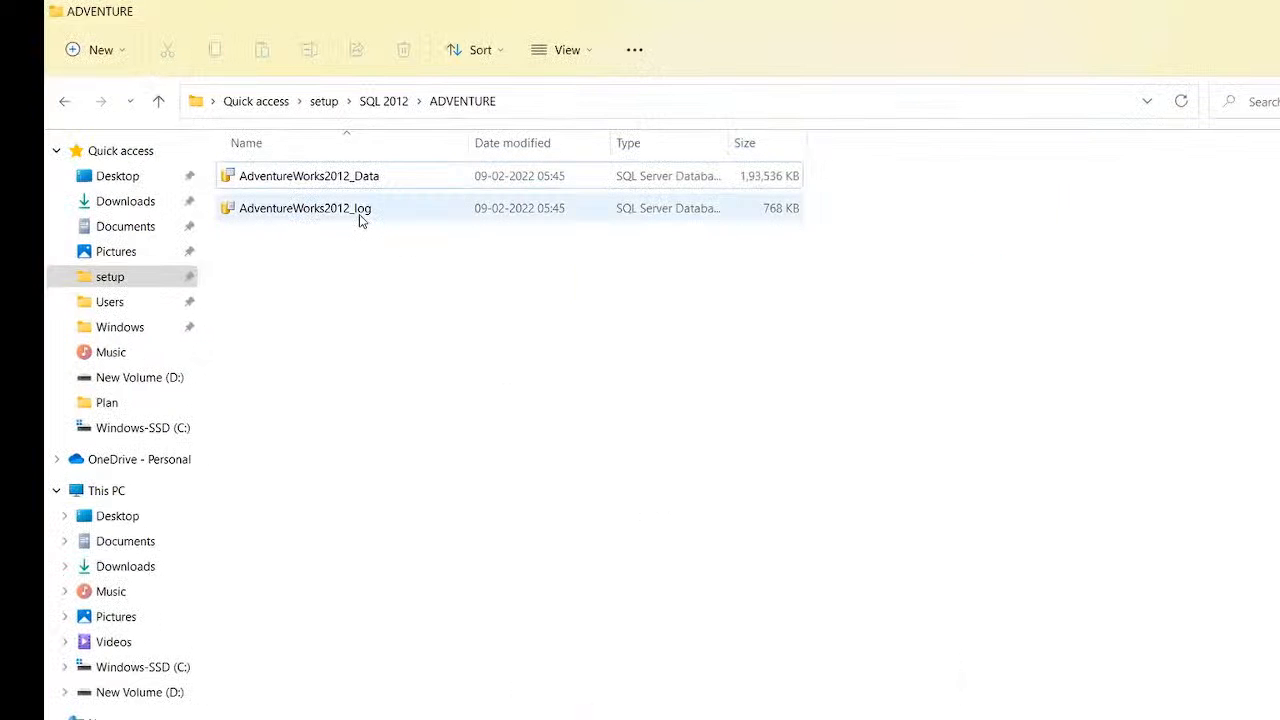
click(365, 186)
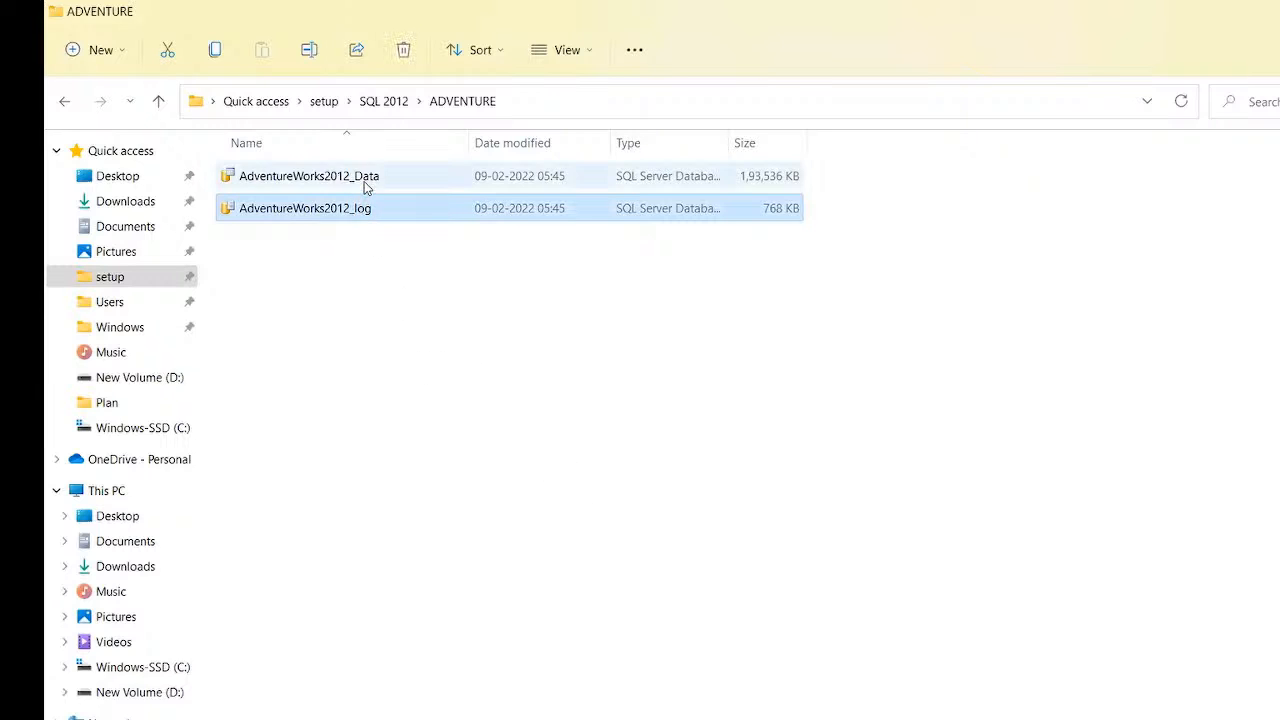
key(Delete)
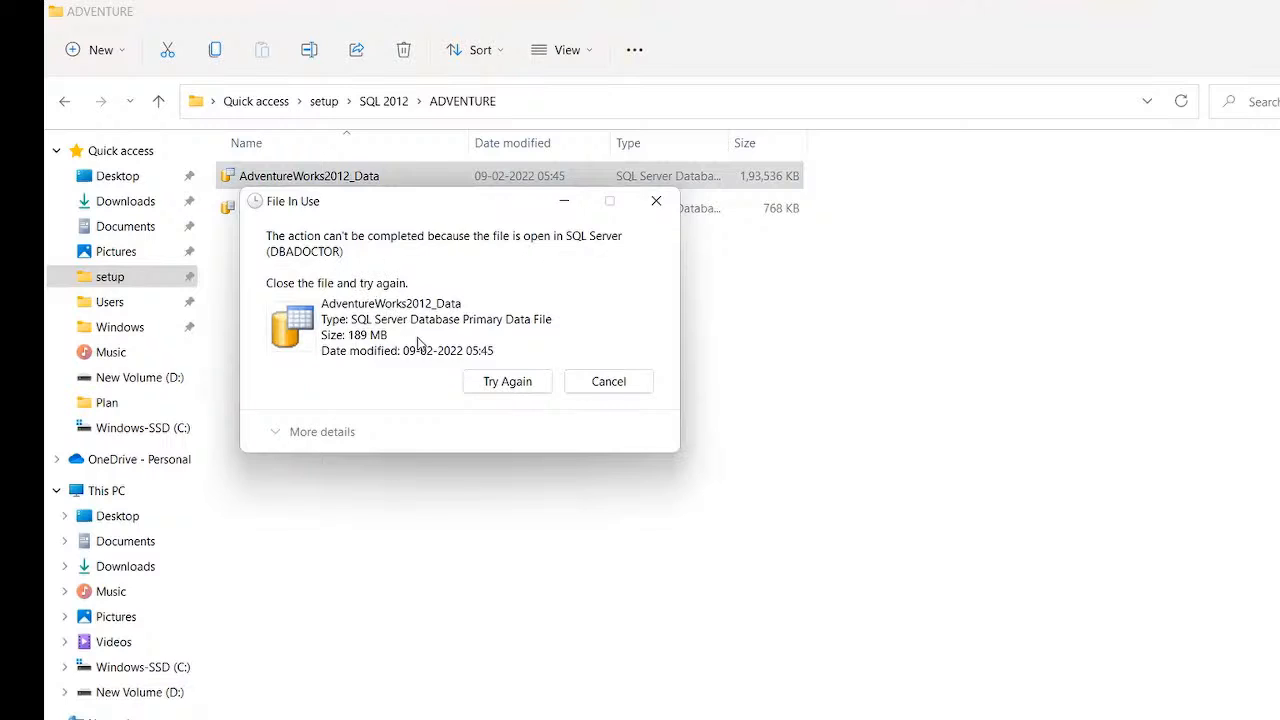
click(648, 206)
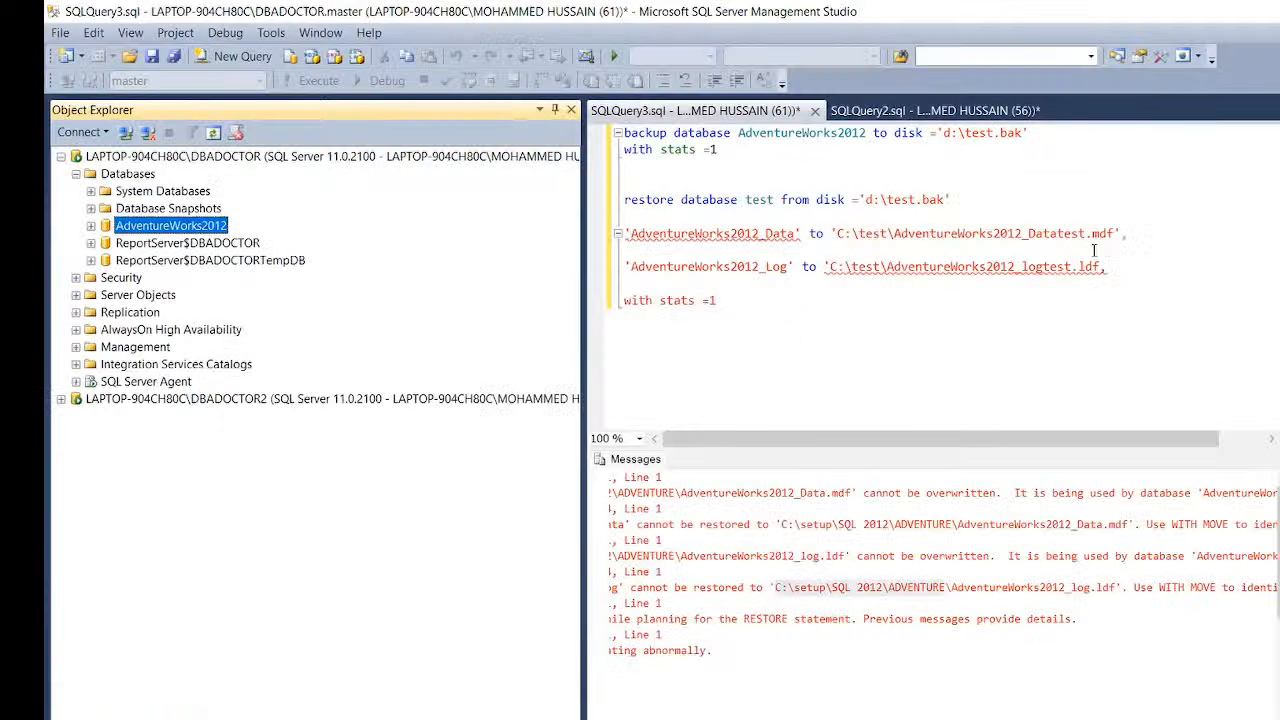
Add with move after 'd:\test.bak' in the restore script and pull the 'AdventureWorks2012_Data' clause up onto the same line
click(985, 199)
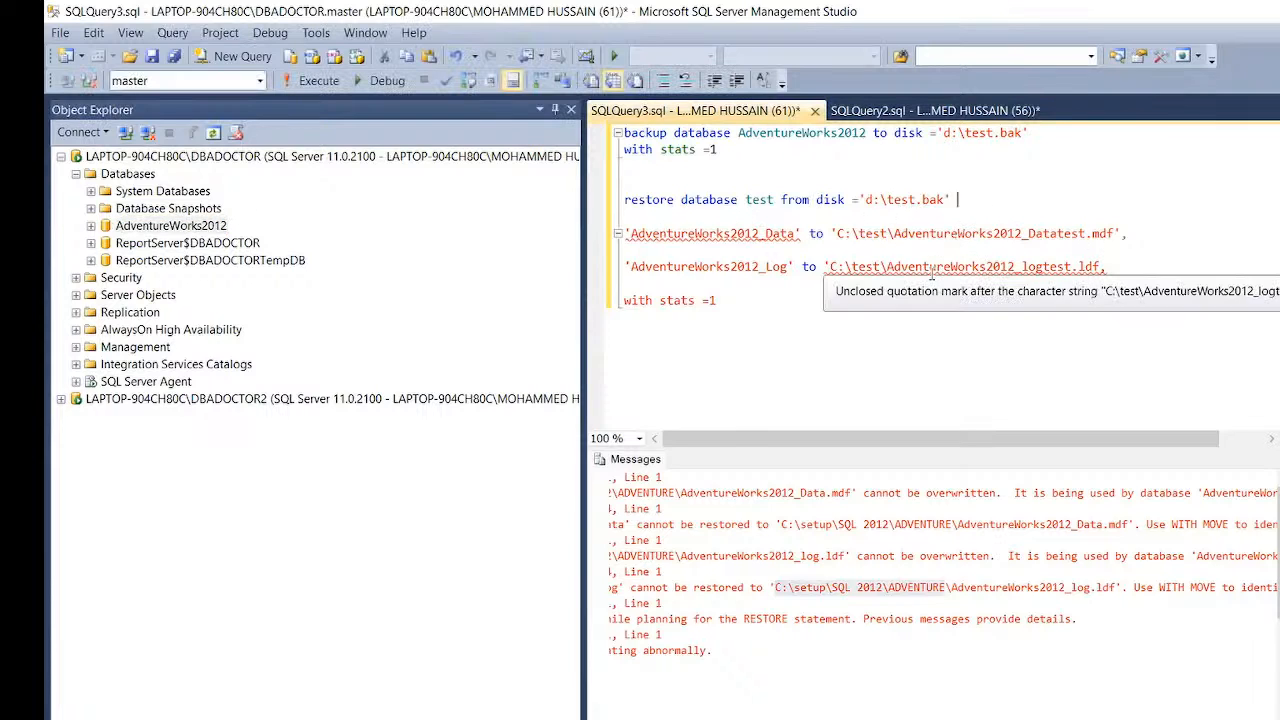
text(with move)
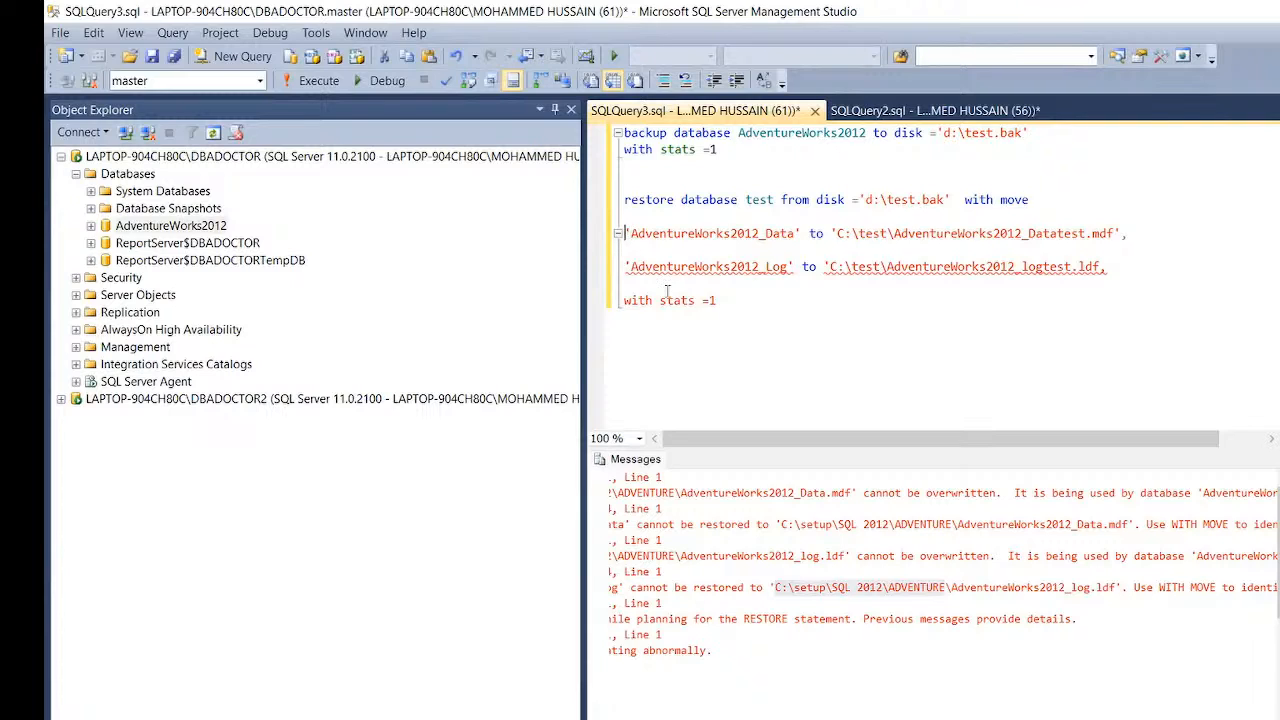
key(BackSpace)
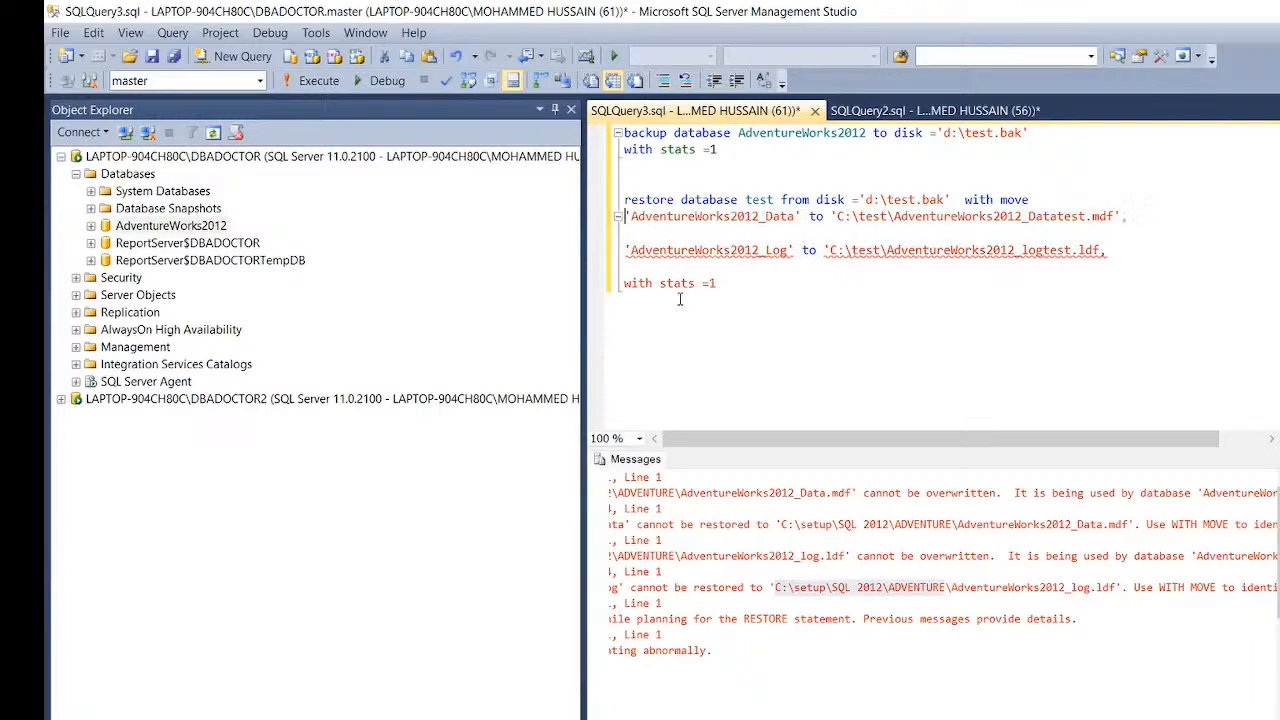
key(BackSpace)
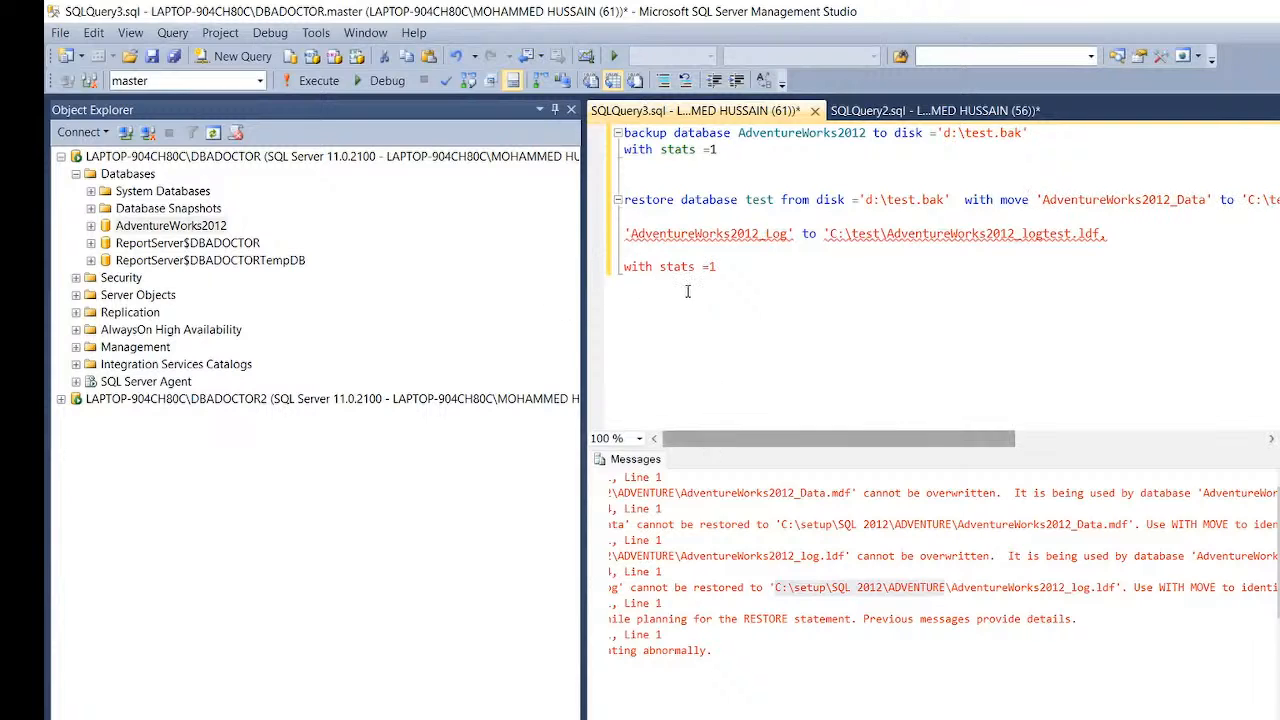
click(628, 233)
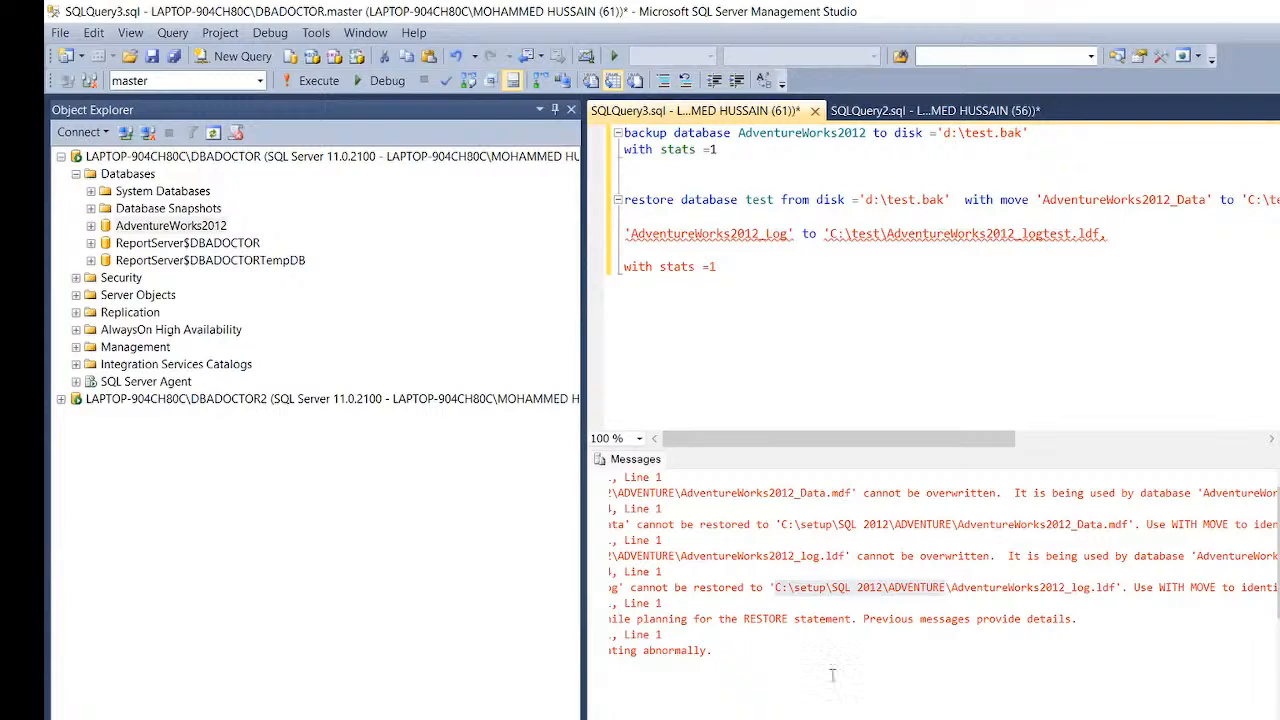
scroll(940, 575, left, 3)
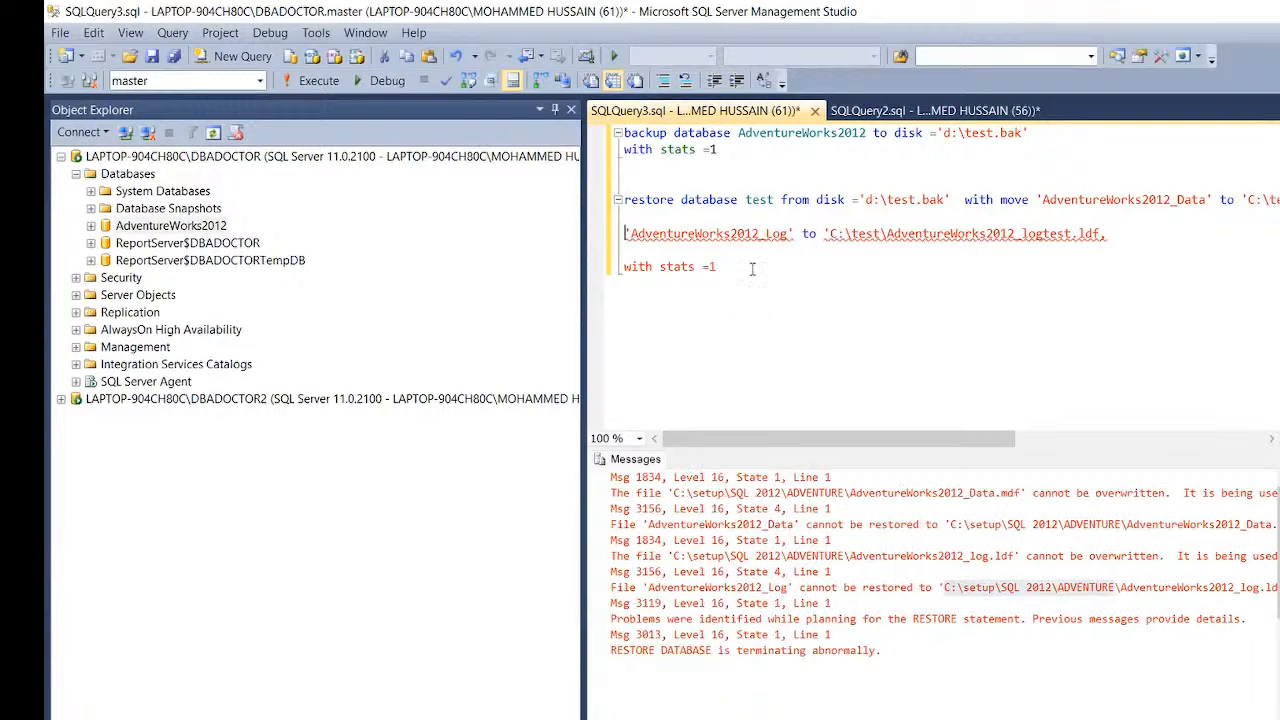
text(,)
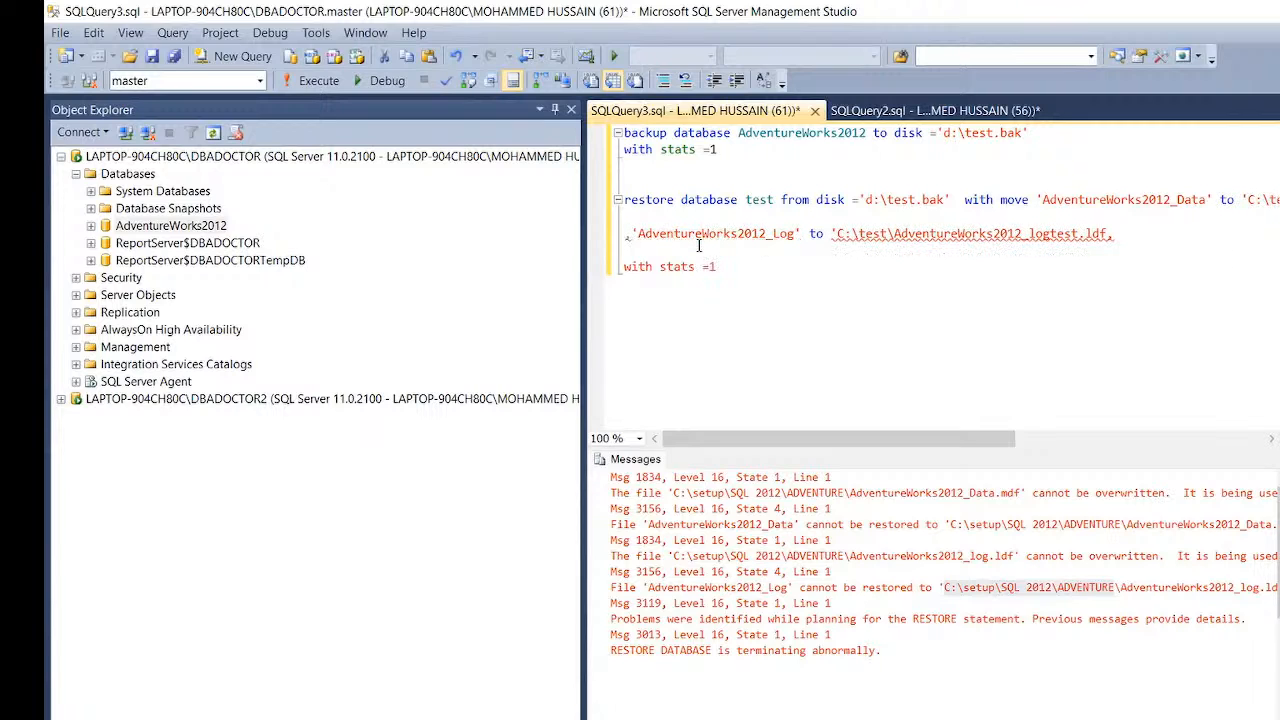
key(BackSpace)
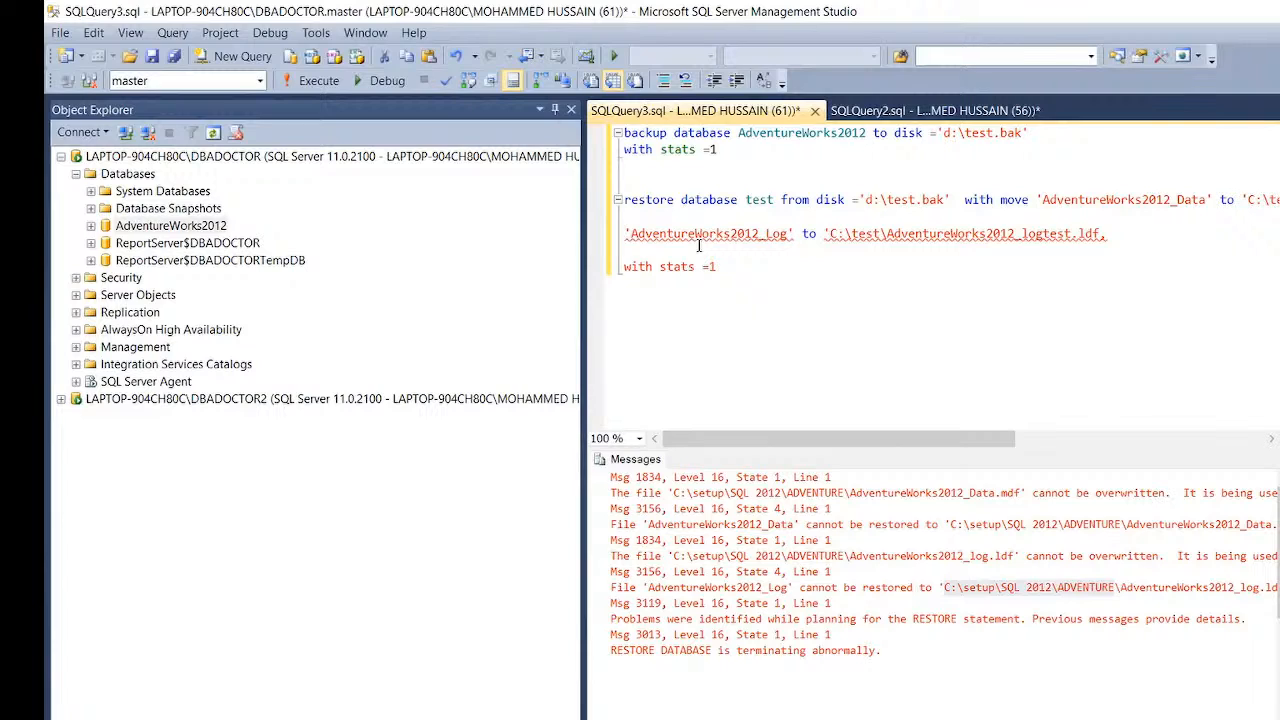
text(move)
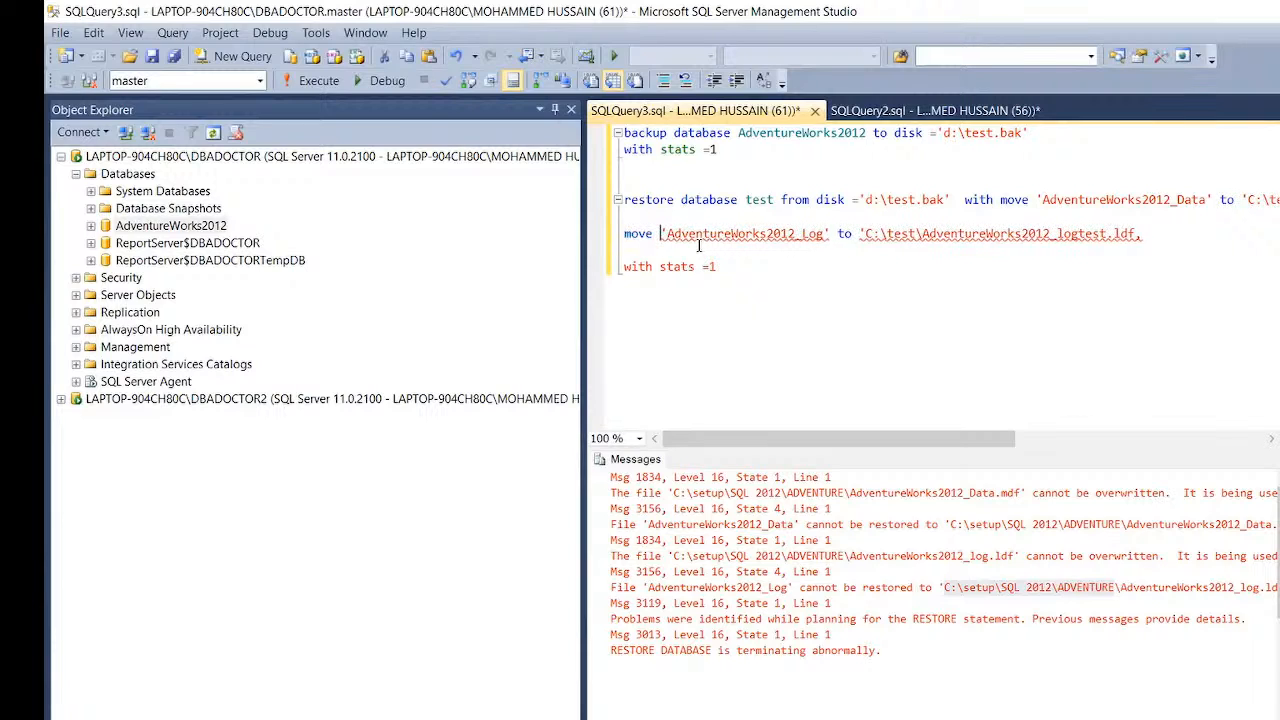
key(BackSpace)
key(BackSpace)
key(BackSpace)
key(BackSpace)
key(BackSpace)
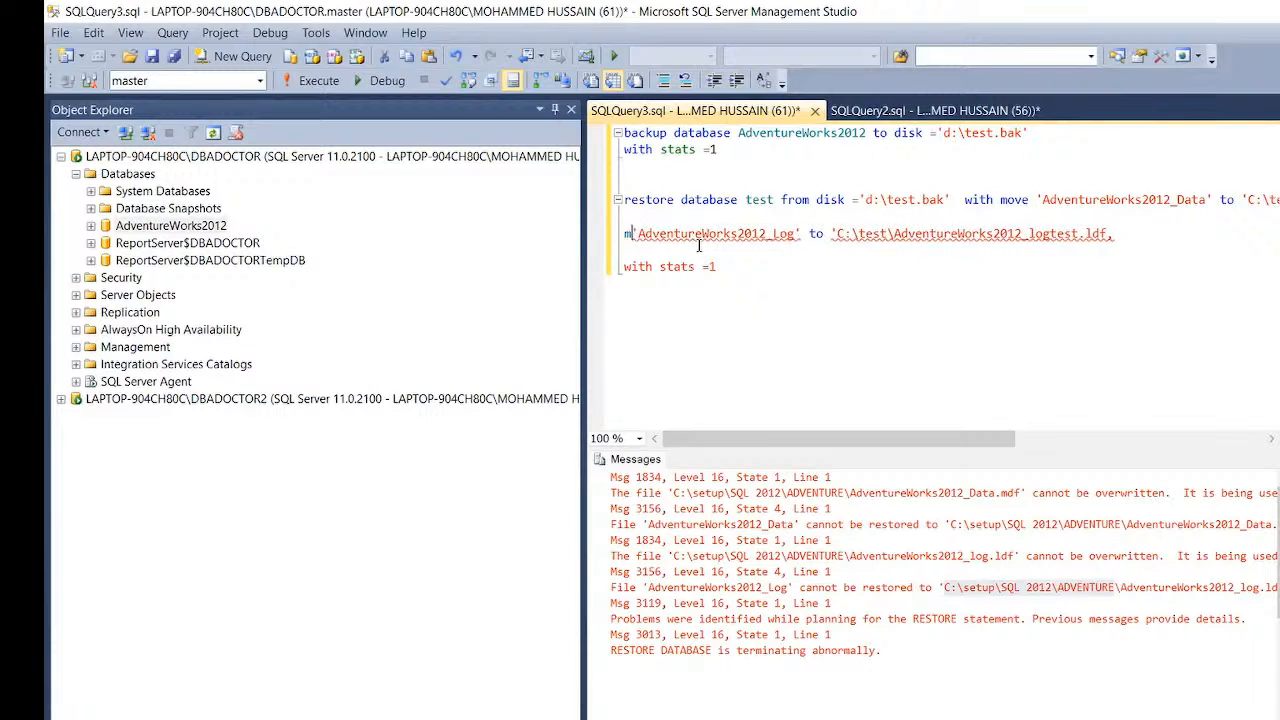
text(with move)
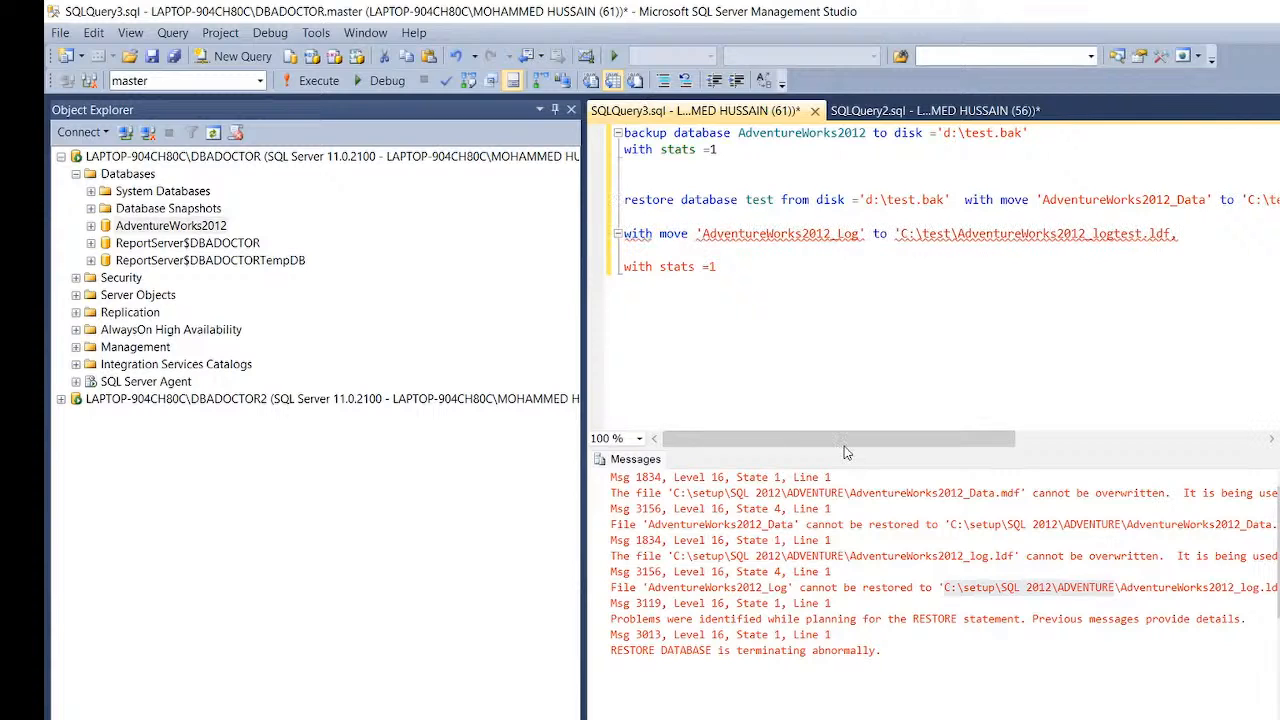
drag(838, 440, 817, 416)
click(697, 234)
key(BackSpace)
key(BackSpace)
key(BackSpace)
key(BackSpace)
key(BackSpace)
key(BackSpace)
key(BackSpace)
key(BackSpace)
key(BackSpace)
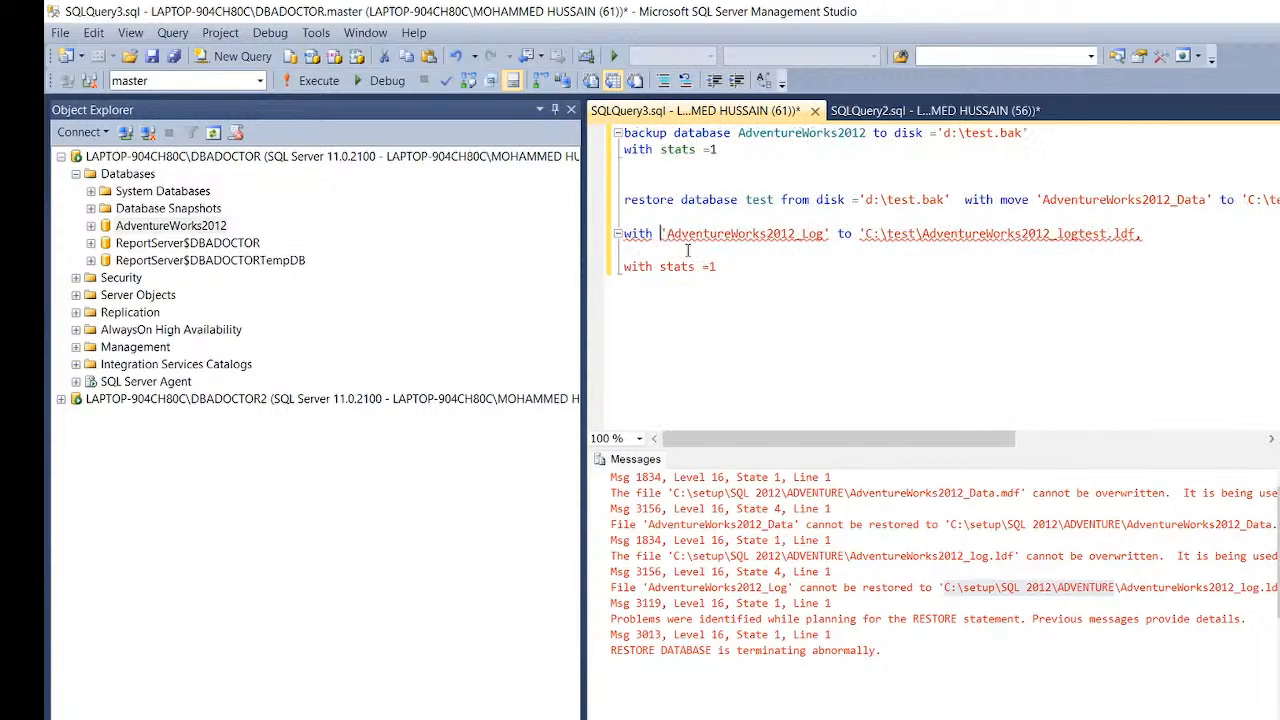
key(BackSpace)
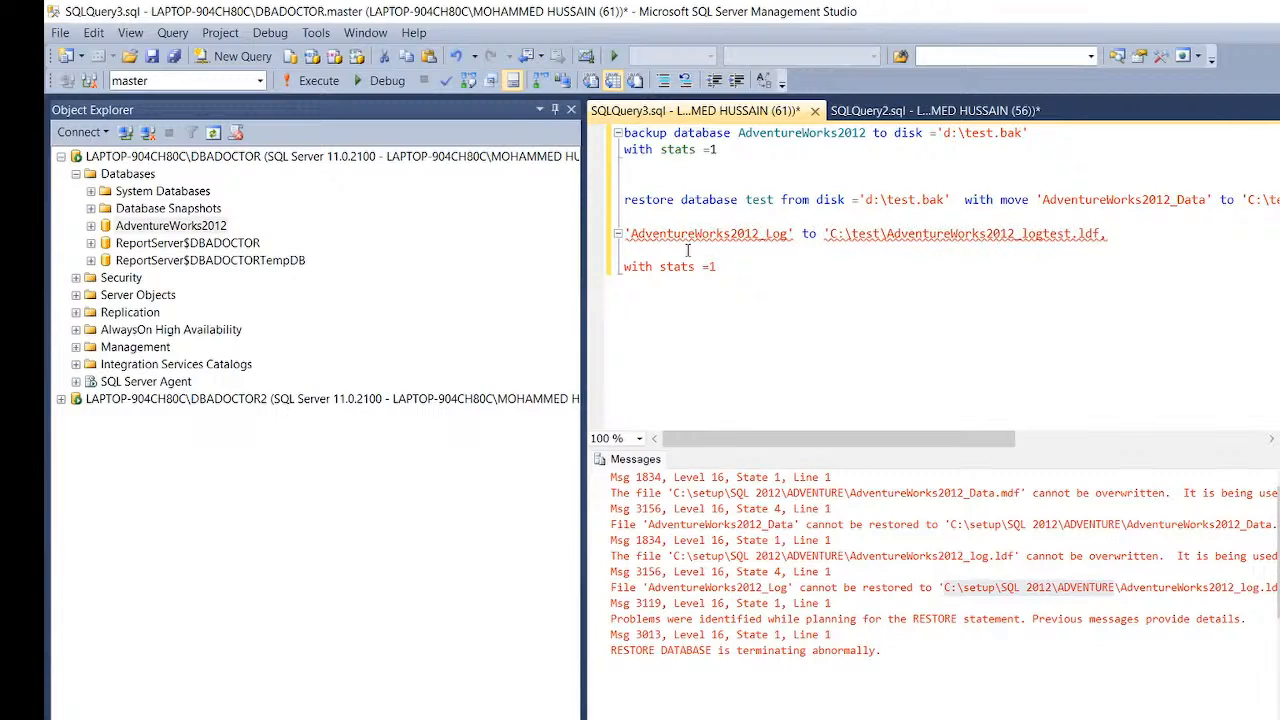
Put the with move clause on its own line below the restore line and remove the blank line before 'AdventureWorks2012_Log'
click(958, 199)
key(Return)
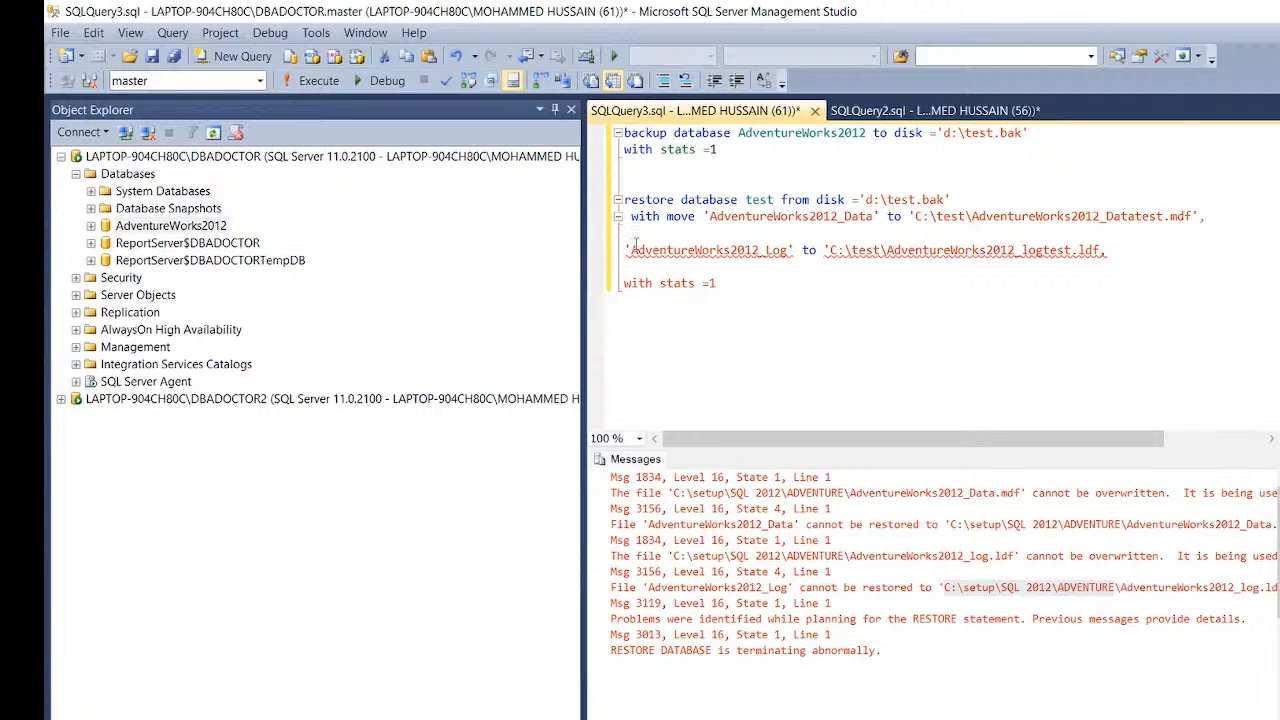
click(627, 250)
key(BackSpace)
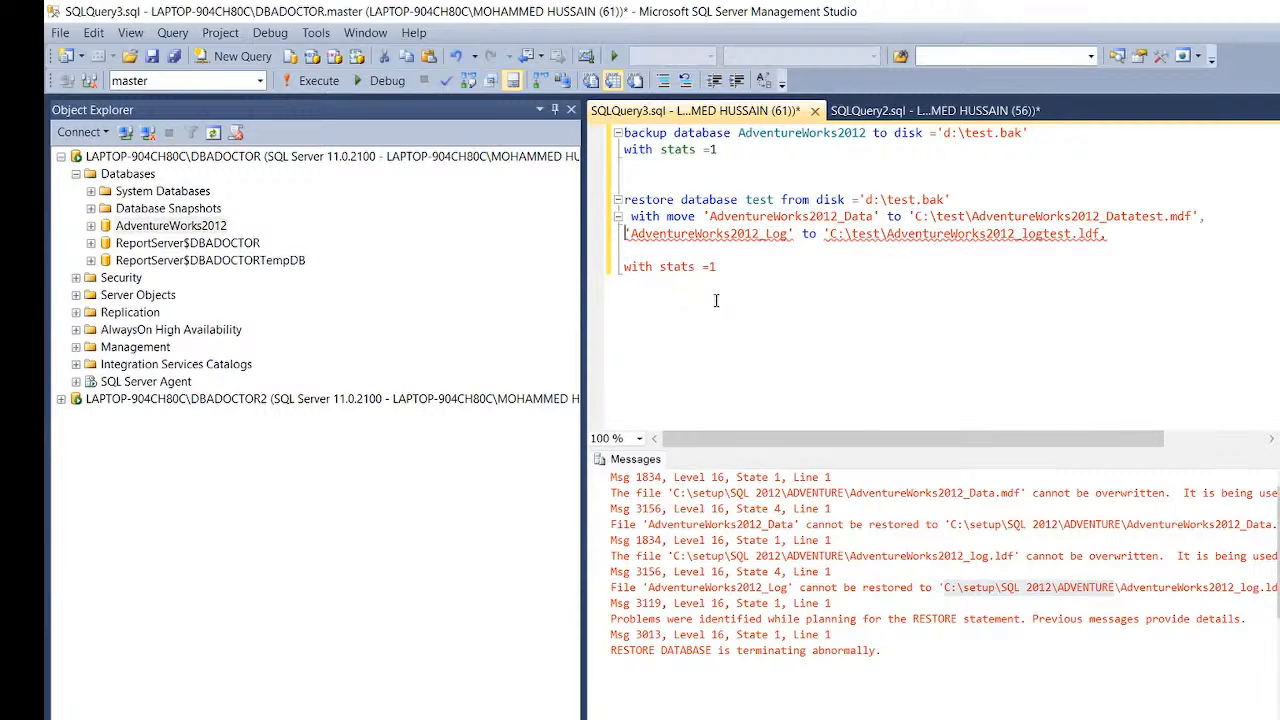
Comment out both lines of the AdventureWorks2012 backup statement with --
click(625, 132)
text(--)
key(Down)
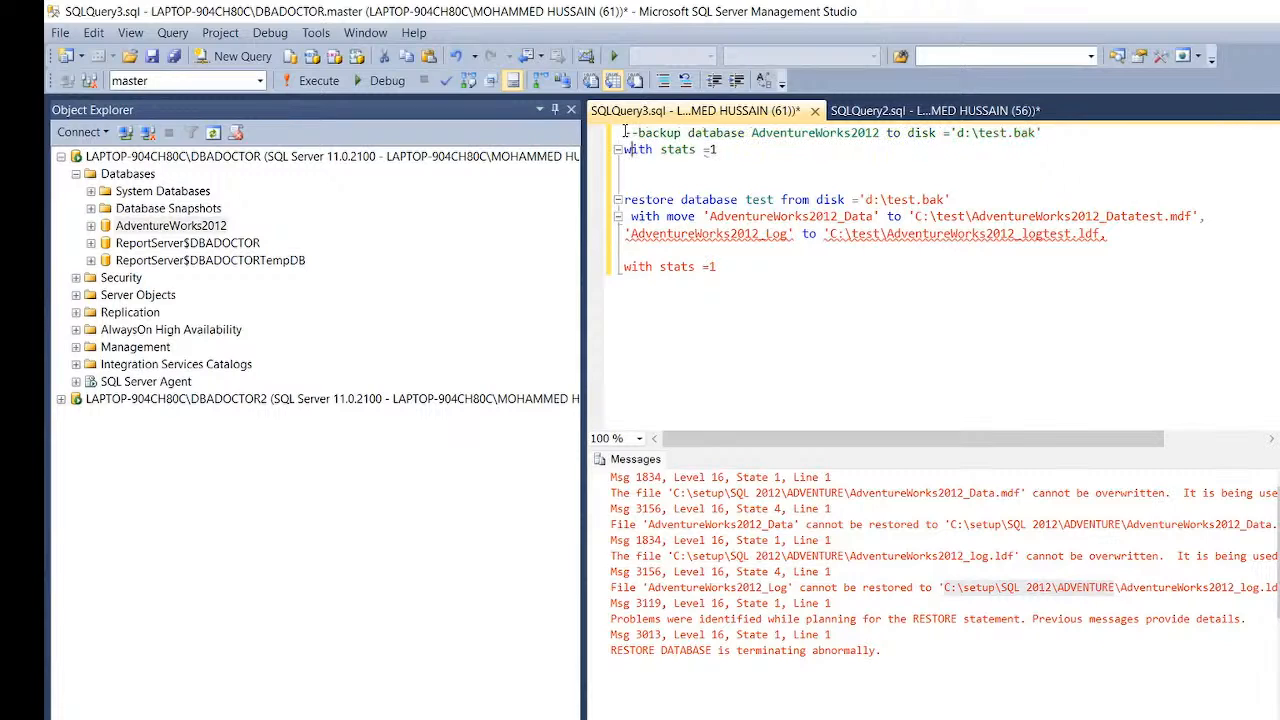
key(Home)
text(--)
mouse_move(988, 238)
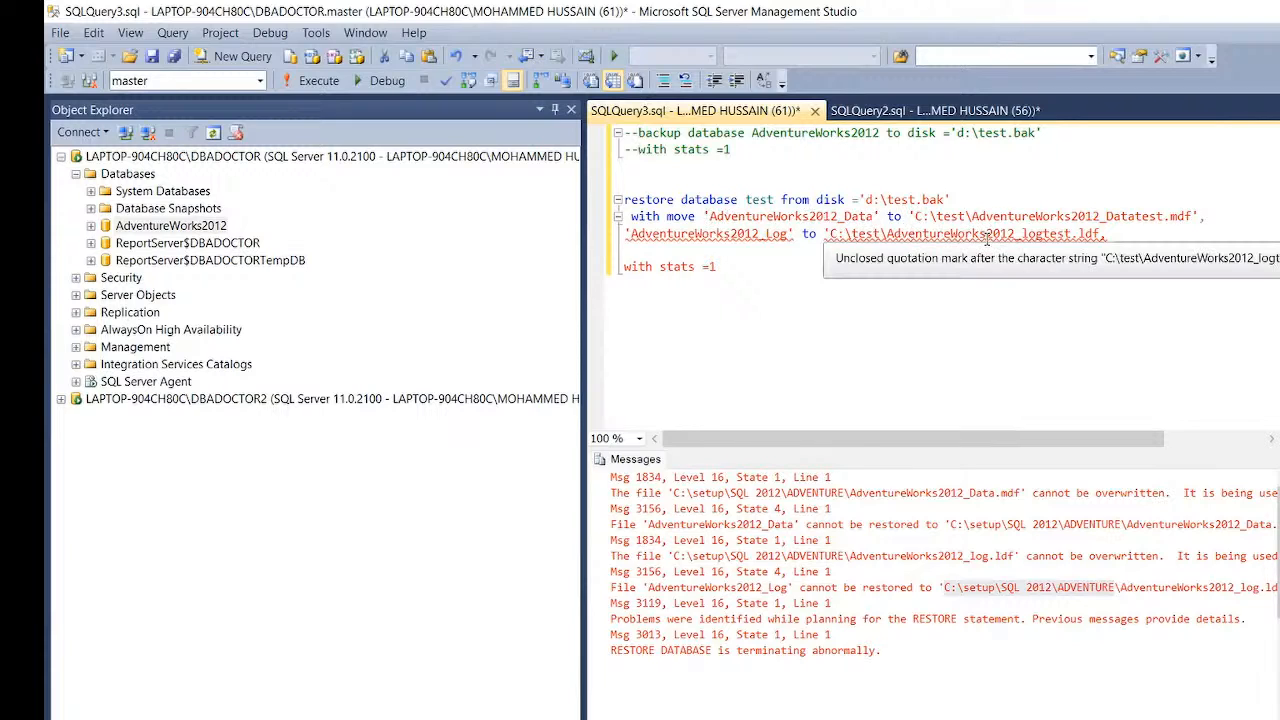
click(1200, 222)
text(,)
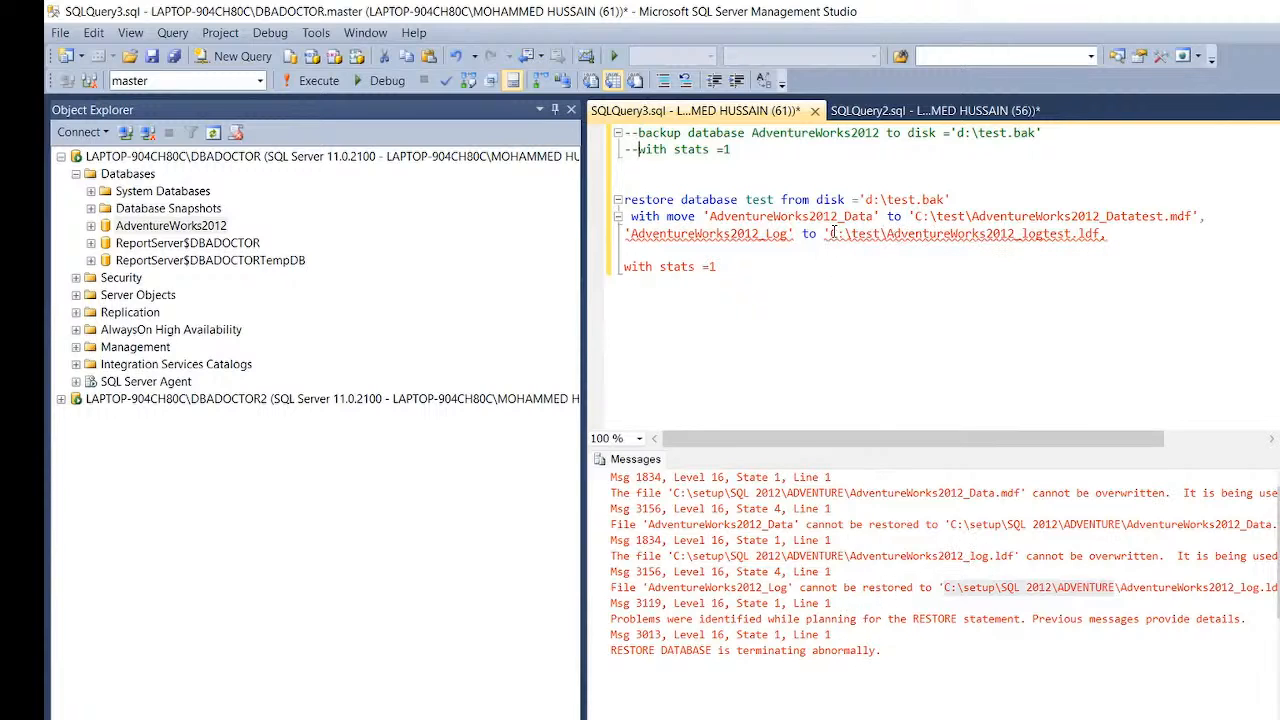
Close the log file path with a quote, pull with stats =1 up onto that line and parse the restore script
mouse_move(833, 232)
text(')
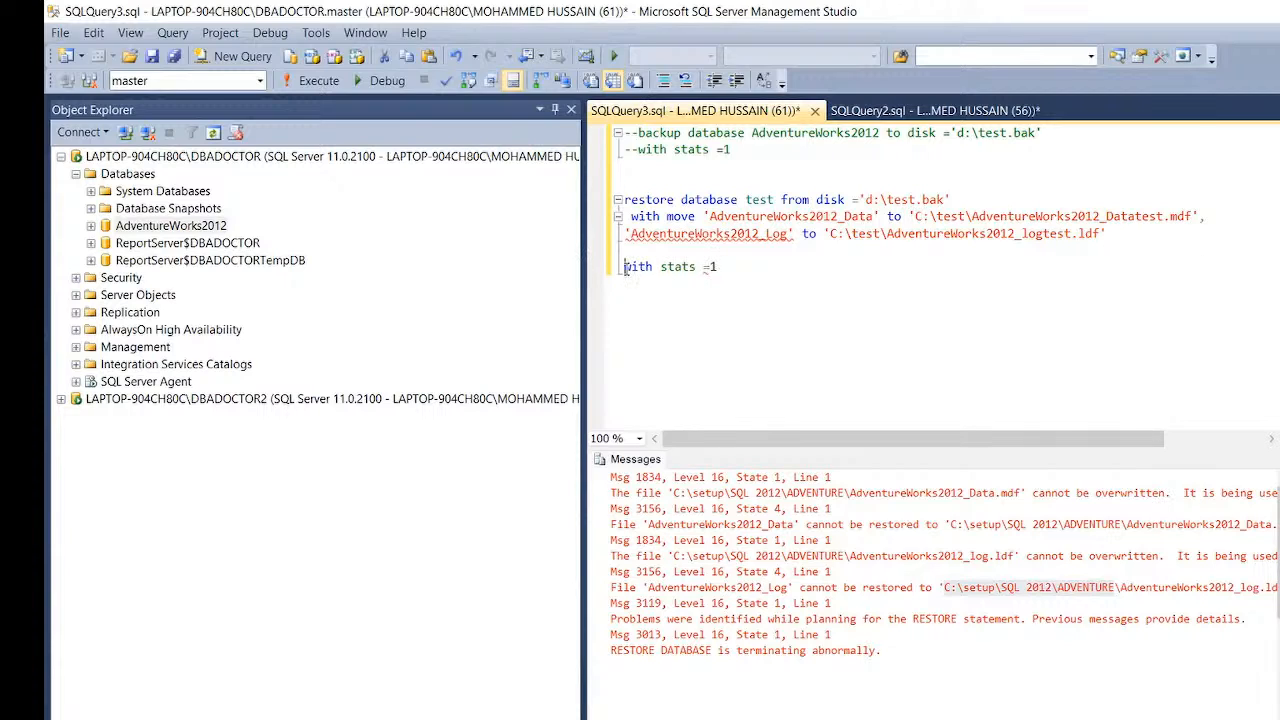
key(BackSpace)
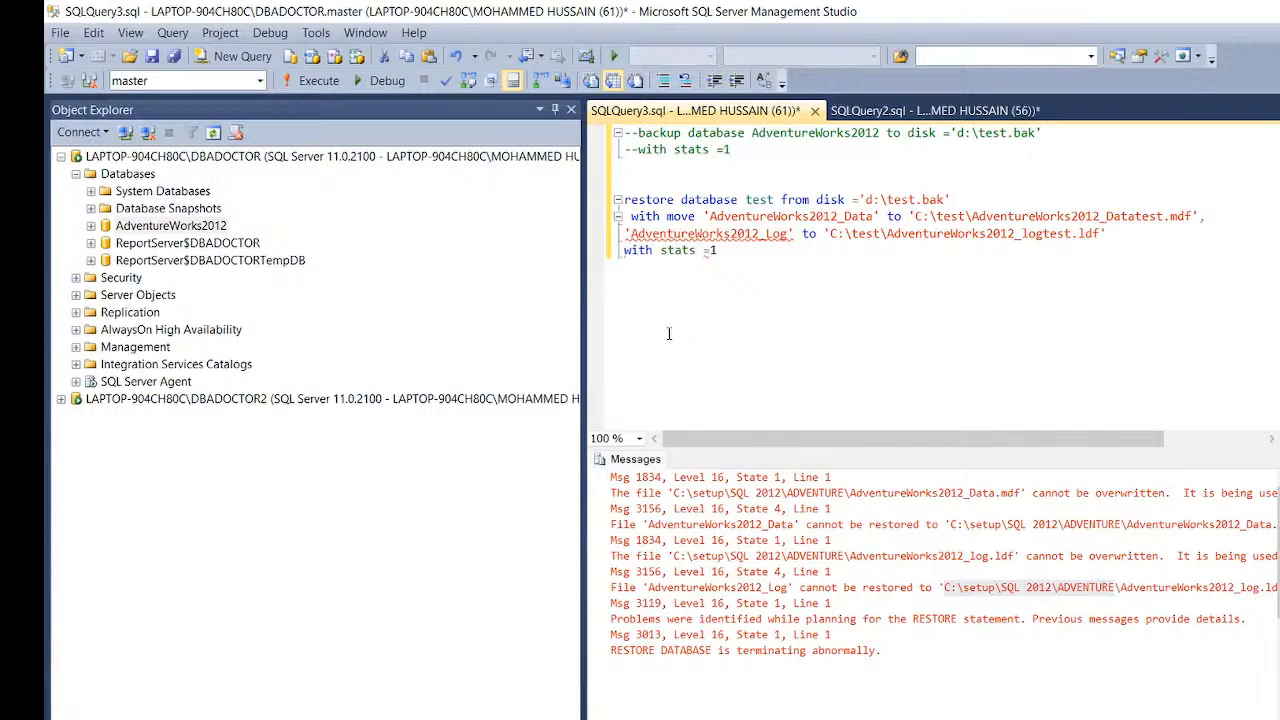
key(BackSpace)
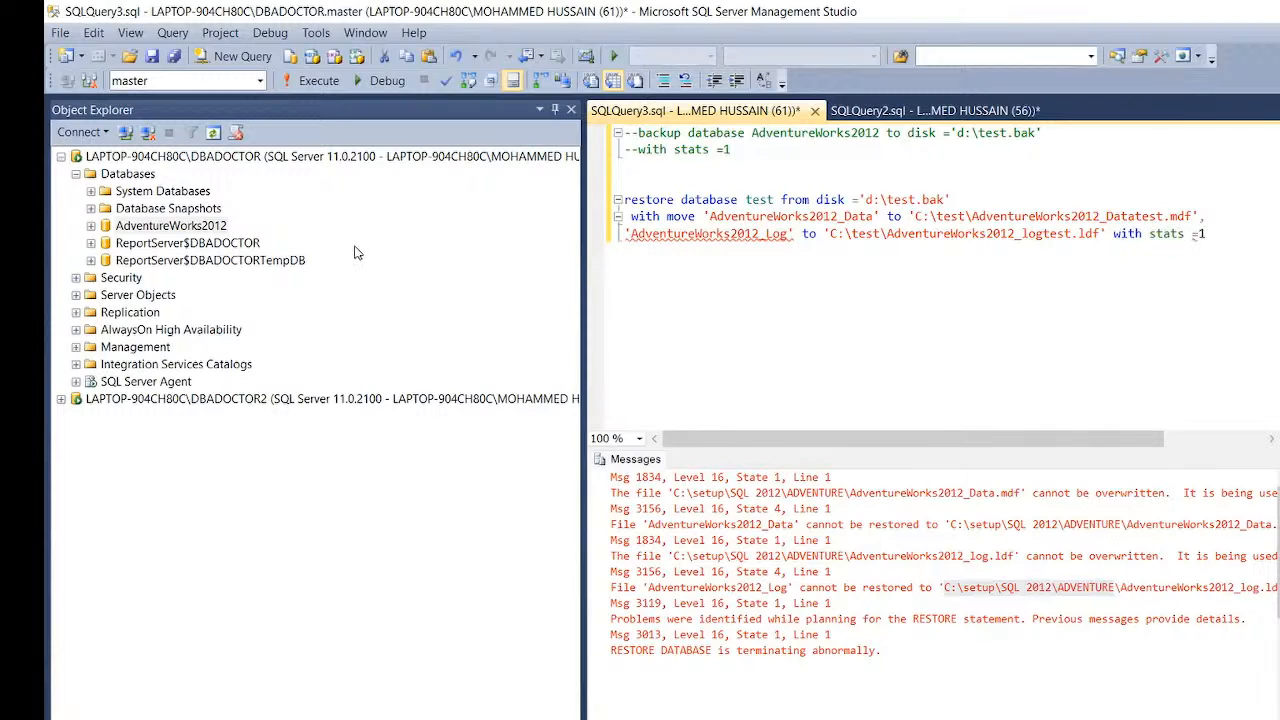
click(446, 81)
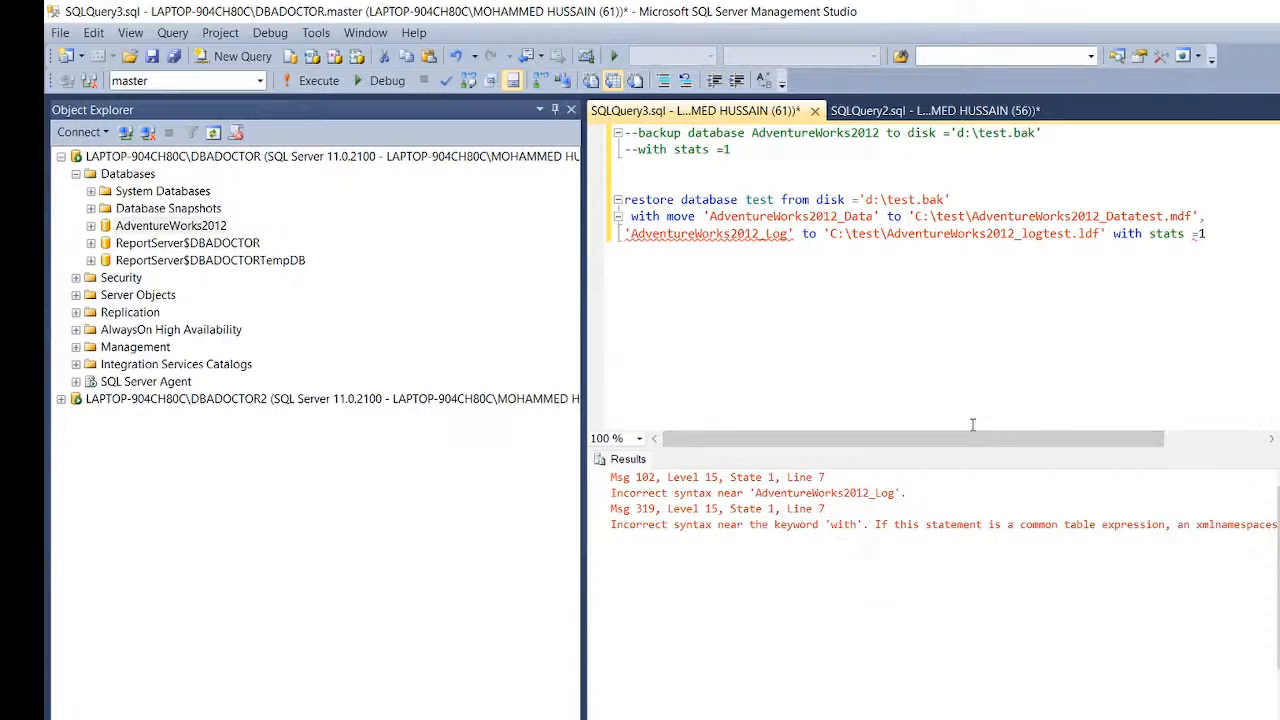
Replace the with before stats =1 with a comma and parse the restore script again
double_click(1127, 235)
key(BackSpace)
text(,)
click(446, 80)
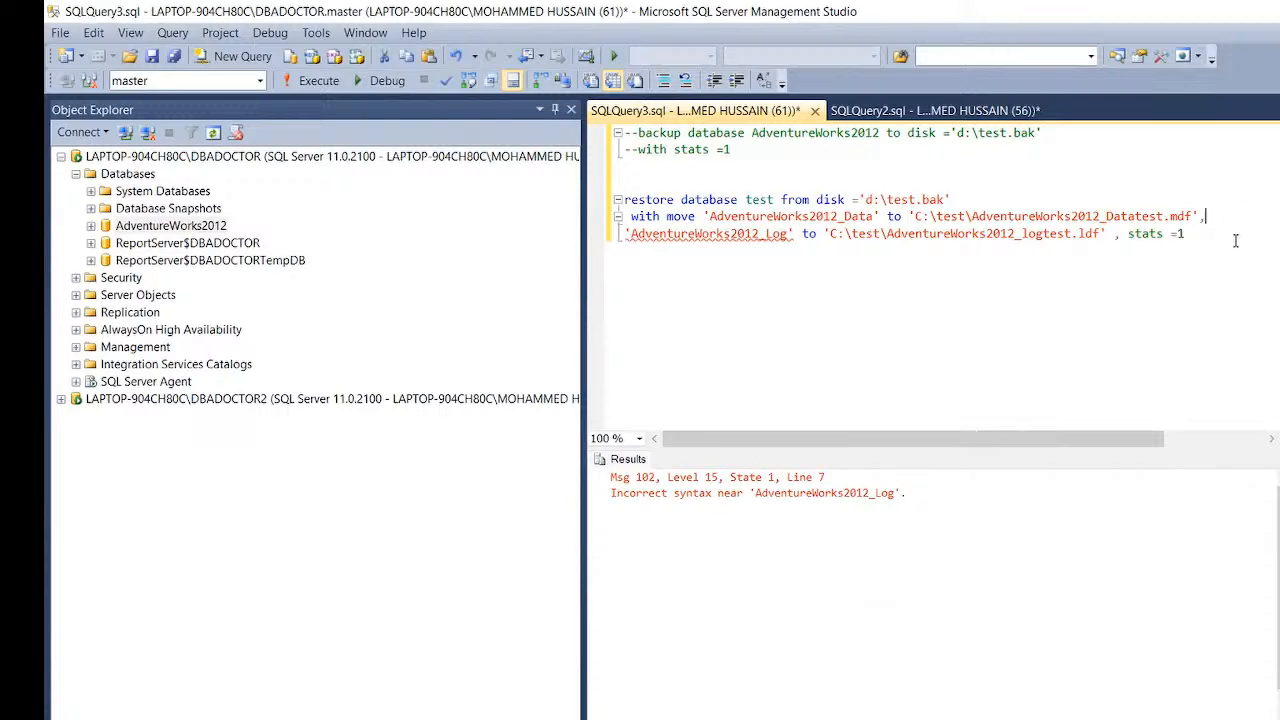
Insert move before 'AdventureWorks2012_Log' in the restore script and check its syntax
key(BackSpace)
text(,)
click(627, 234)
text(move)
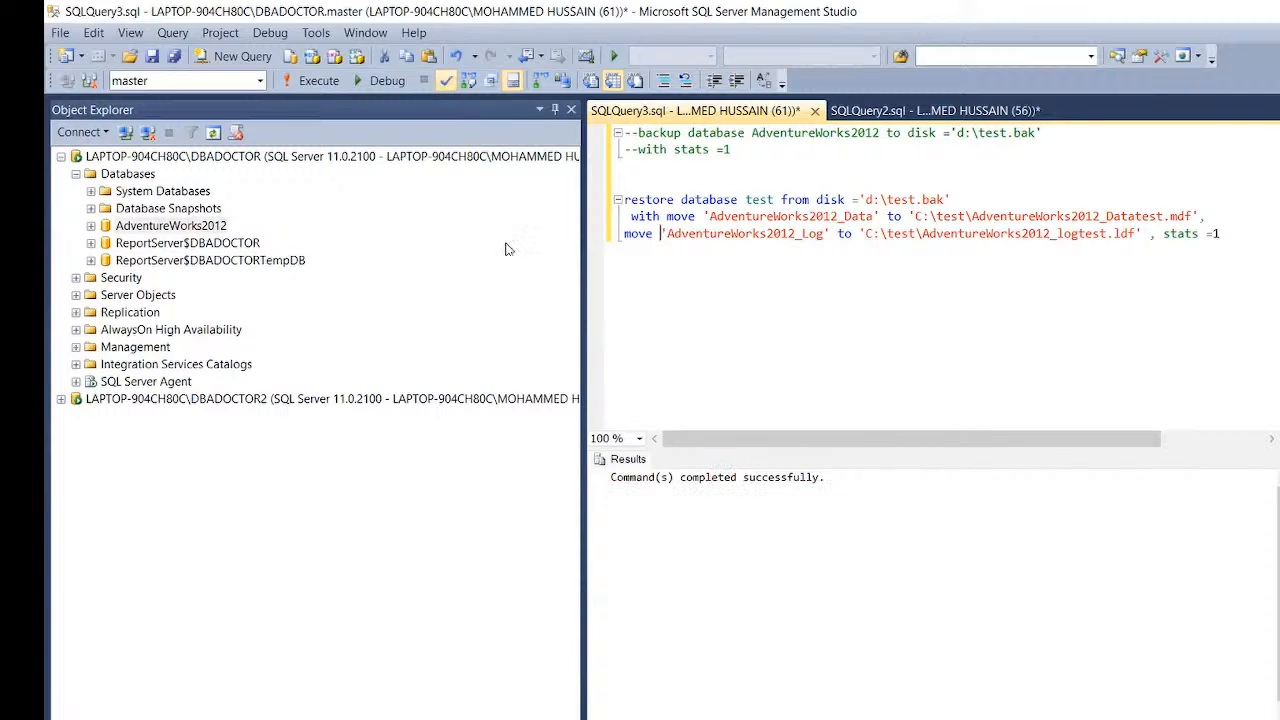
click(446, 80)
Run the restore of database test, refresh the DBADOCTOR server and select the test database under its Databases
click(318, 81)
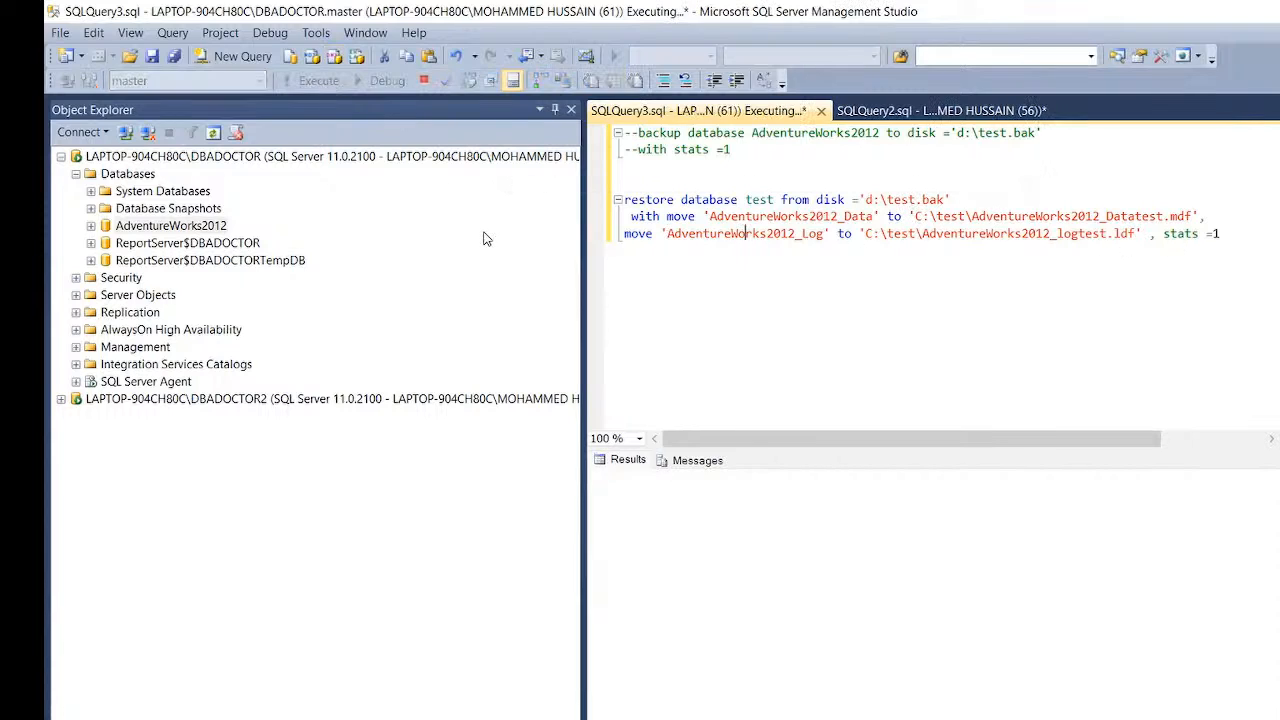
click(346, 160)
click(212, 133)
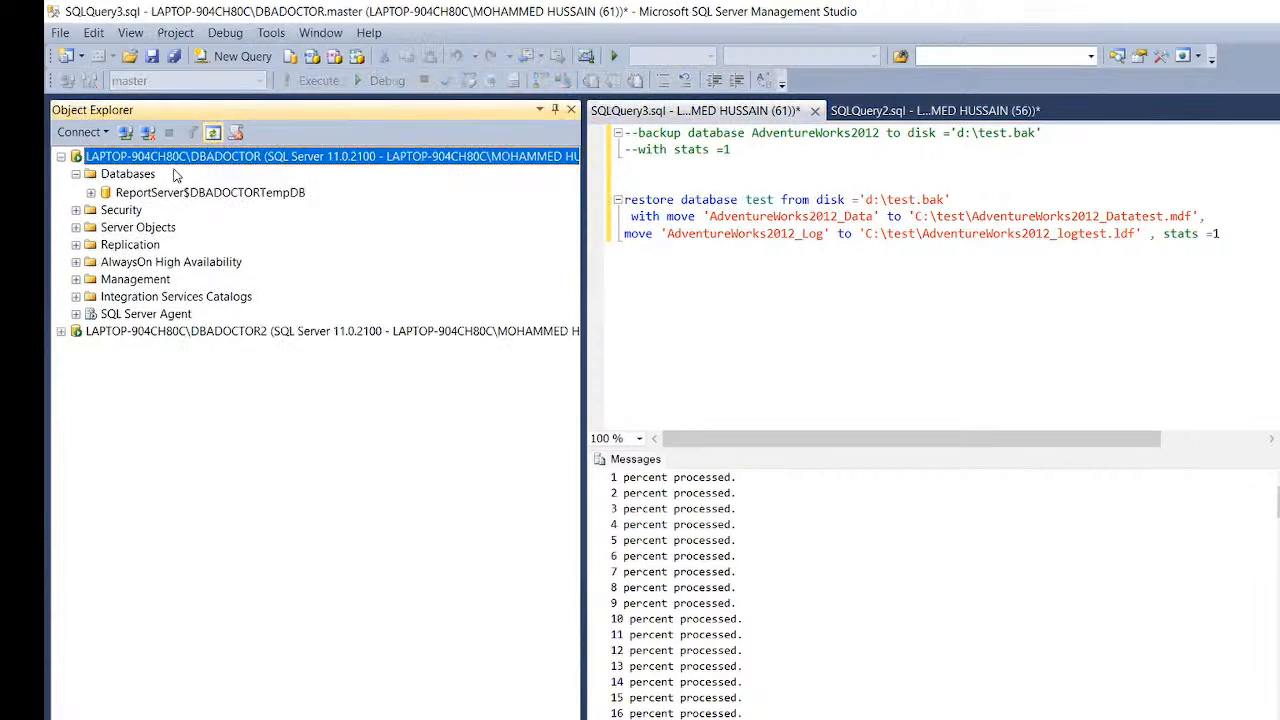
click(76, 175)
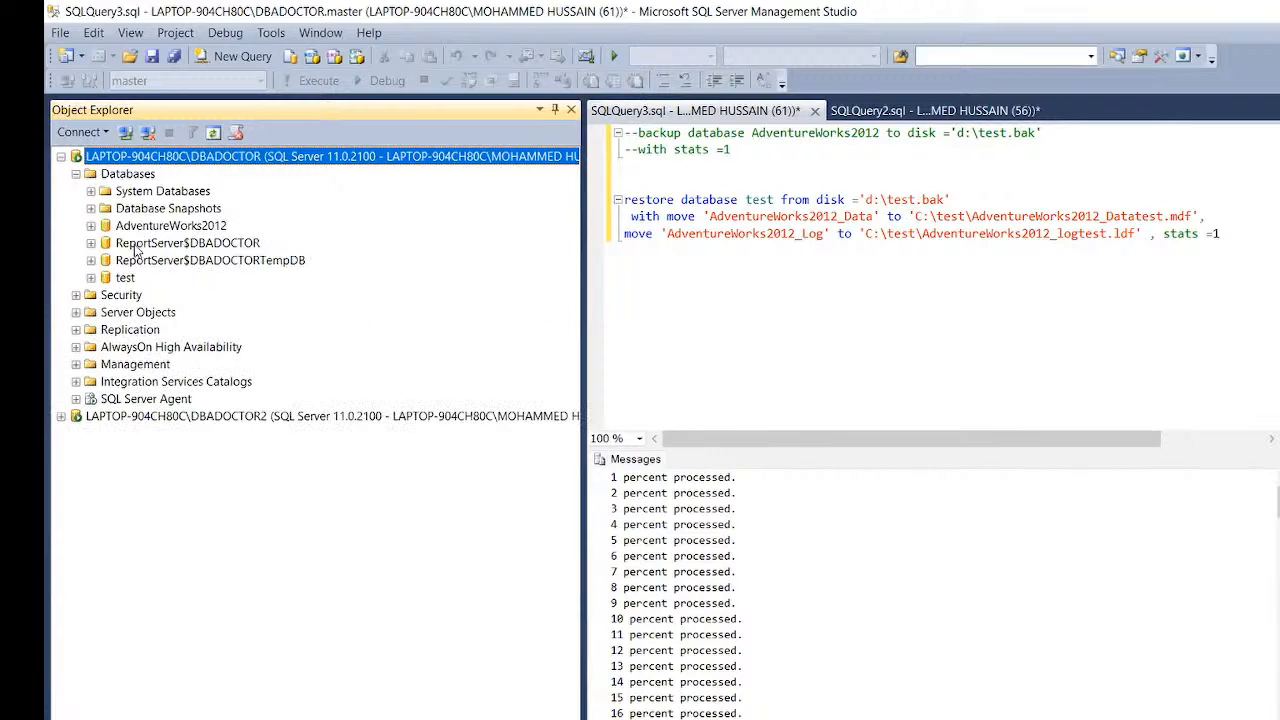
click(125, 278)
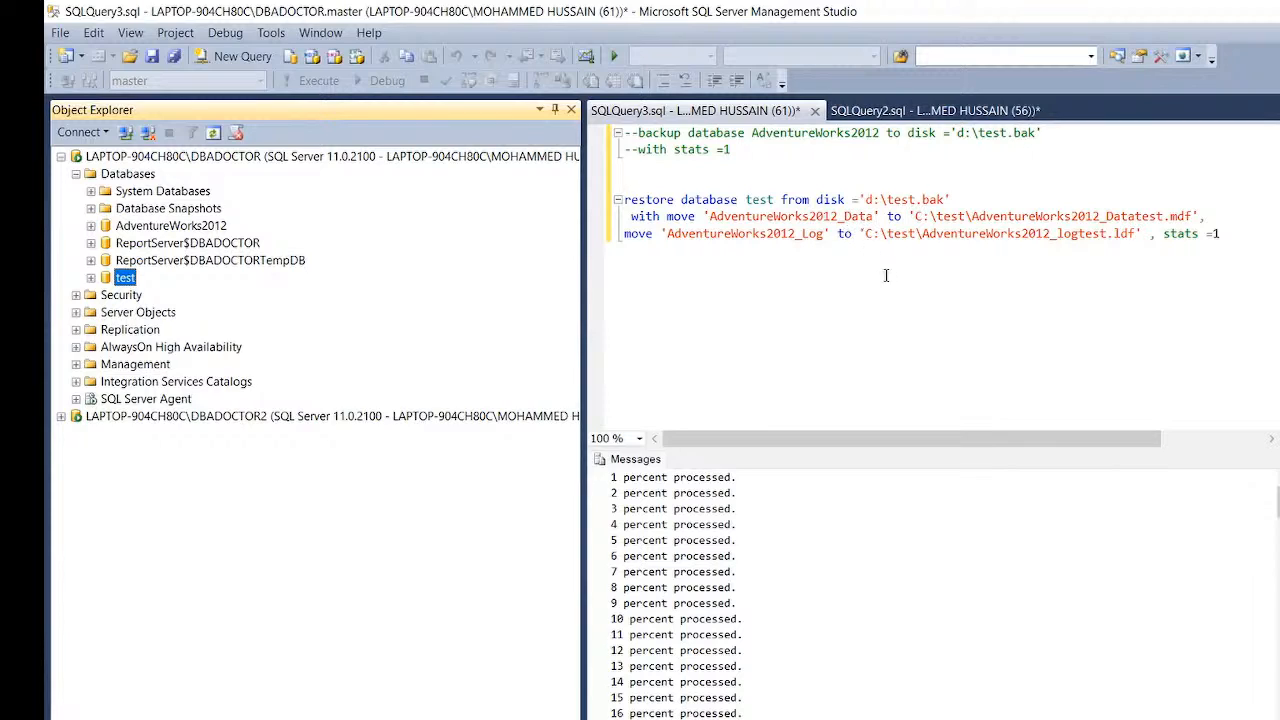
Copy the C:\test\ path from the script, open it in File Explorer and examine the restored data and log files
drag(866, 234, 921, 234)
key(ctrl+c)
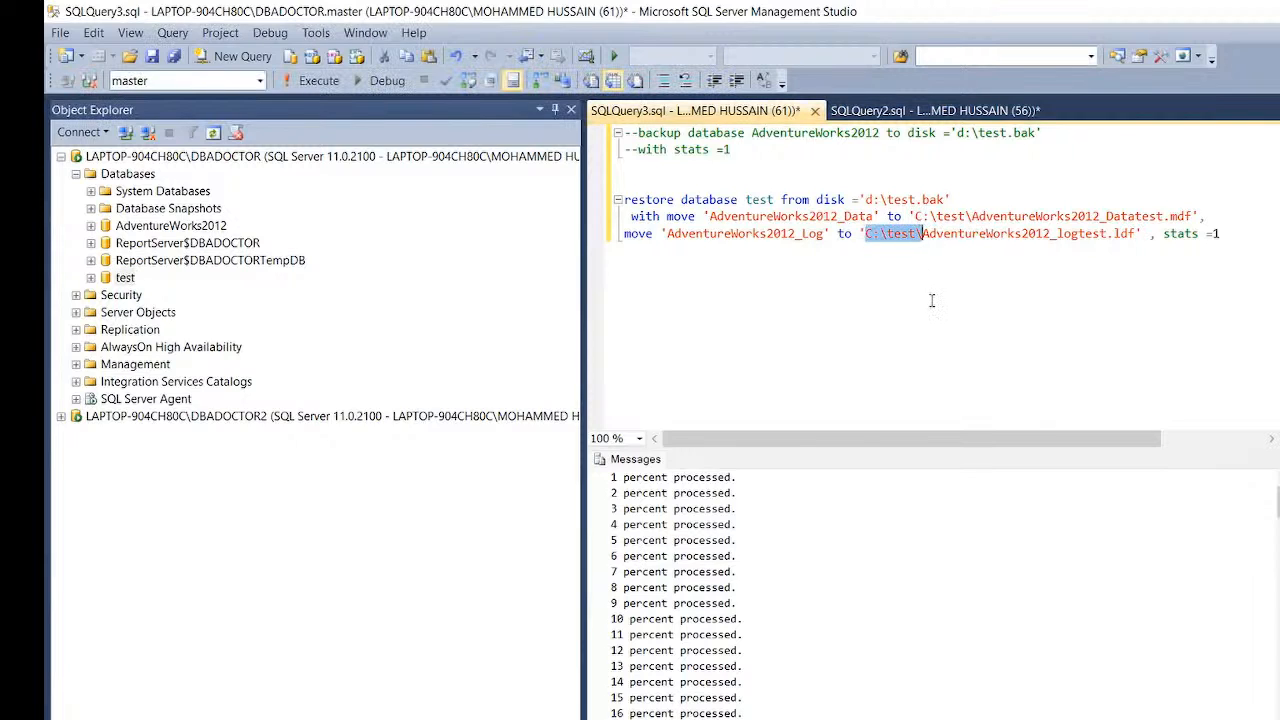
key(super+e)
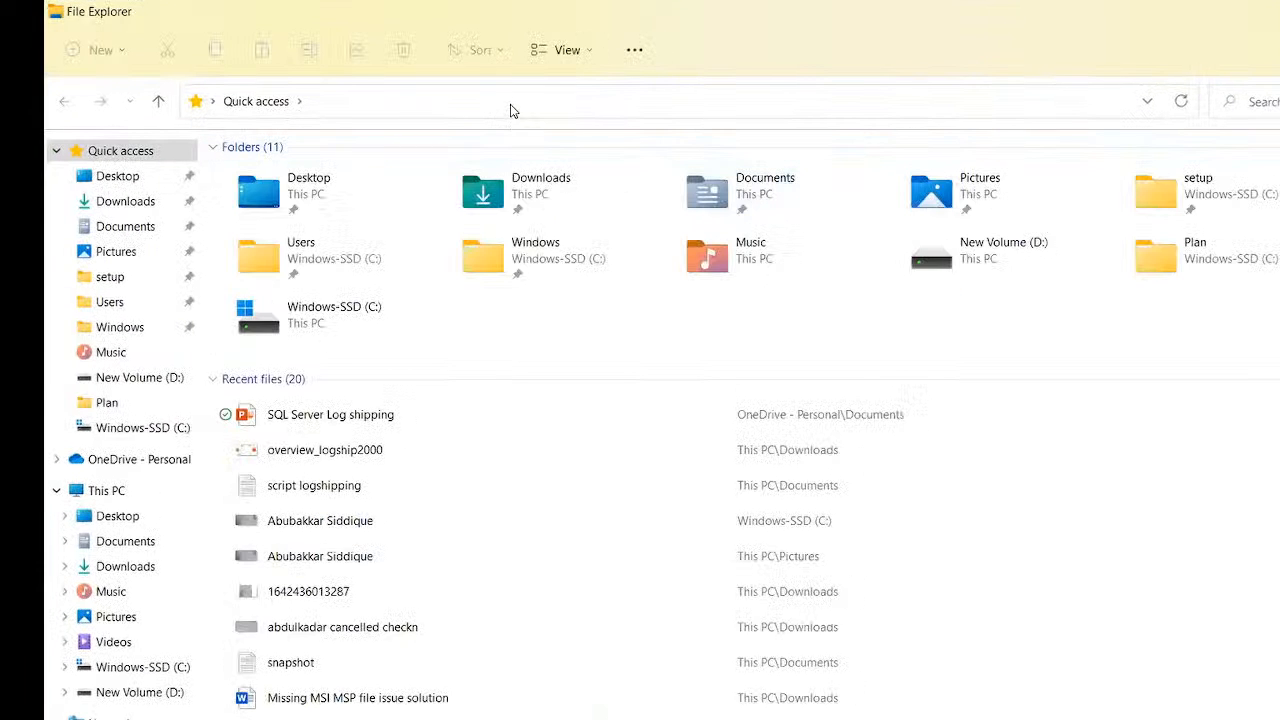
click(510, 110)
key(ctrl+v)
key(Return)
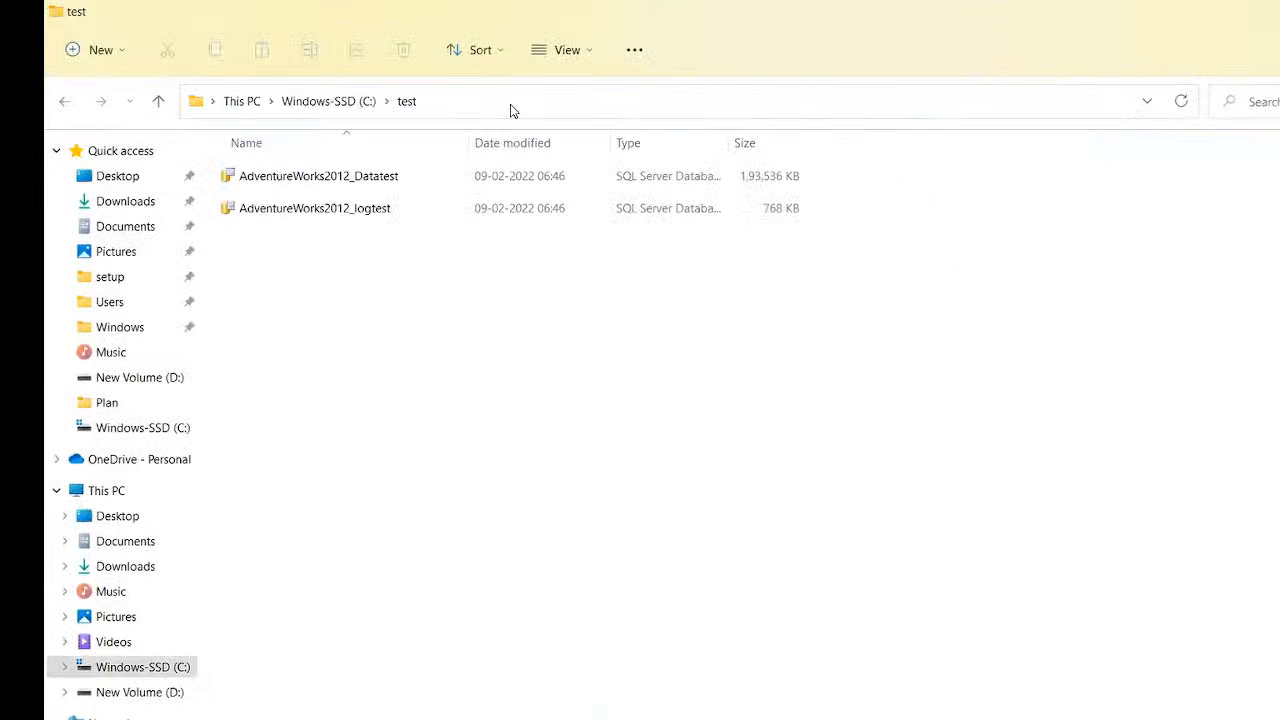
click(392, 182)
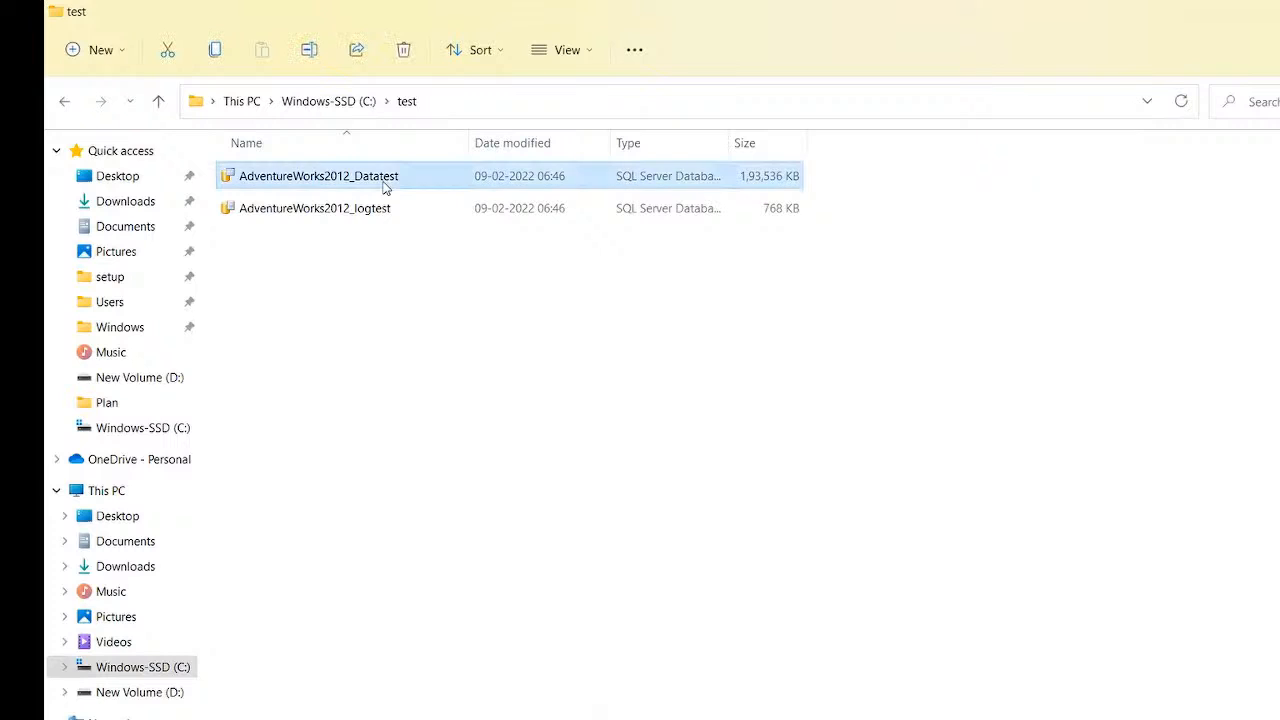
shift+click(388, 218)
click(388, 220)
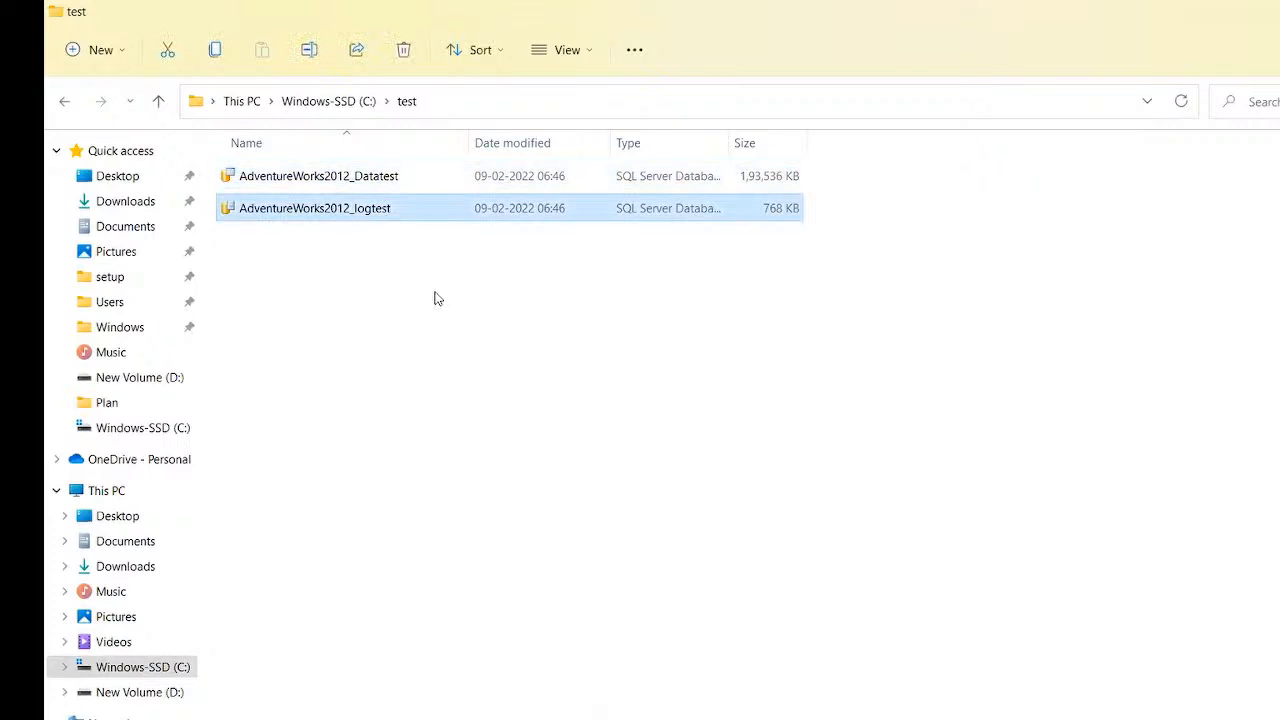
click(374, 180)
click(382, 217)
Switch back to SQL Server Management Studio and review the Files and Options properties of the test database
key(alt+Tab)
click(916, 300)
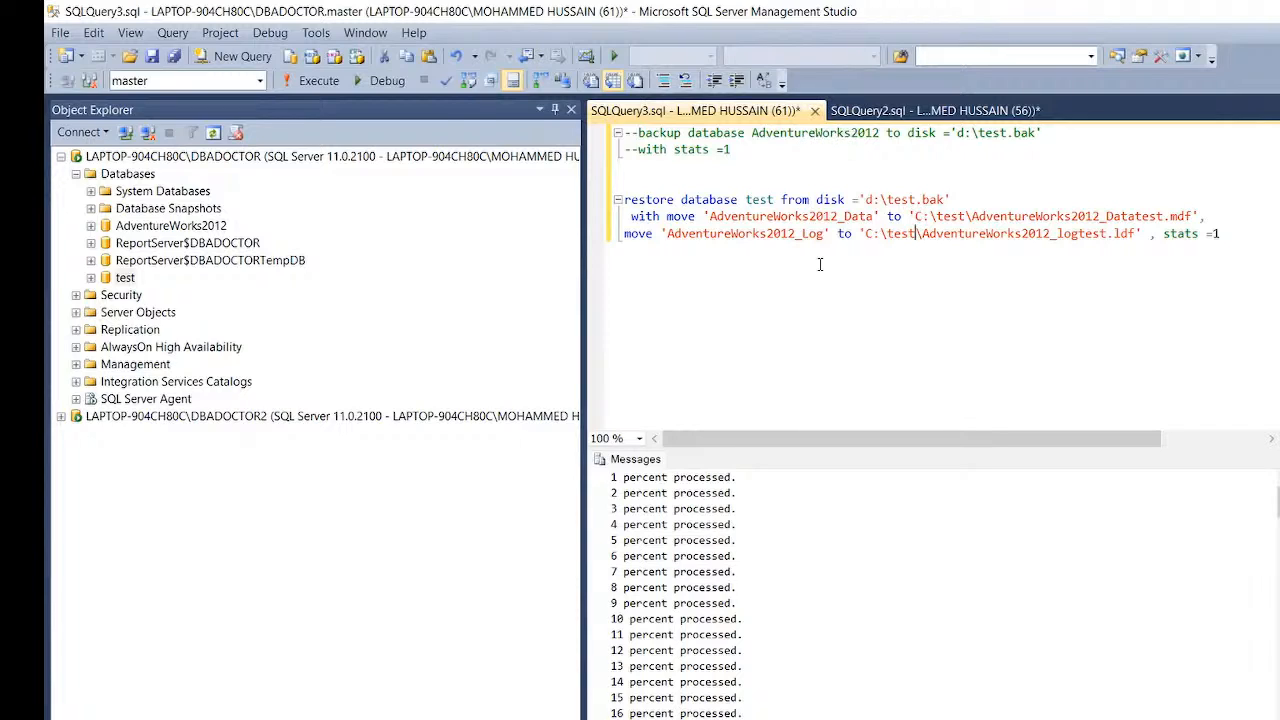
right_click(125, 280)
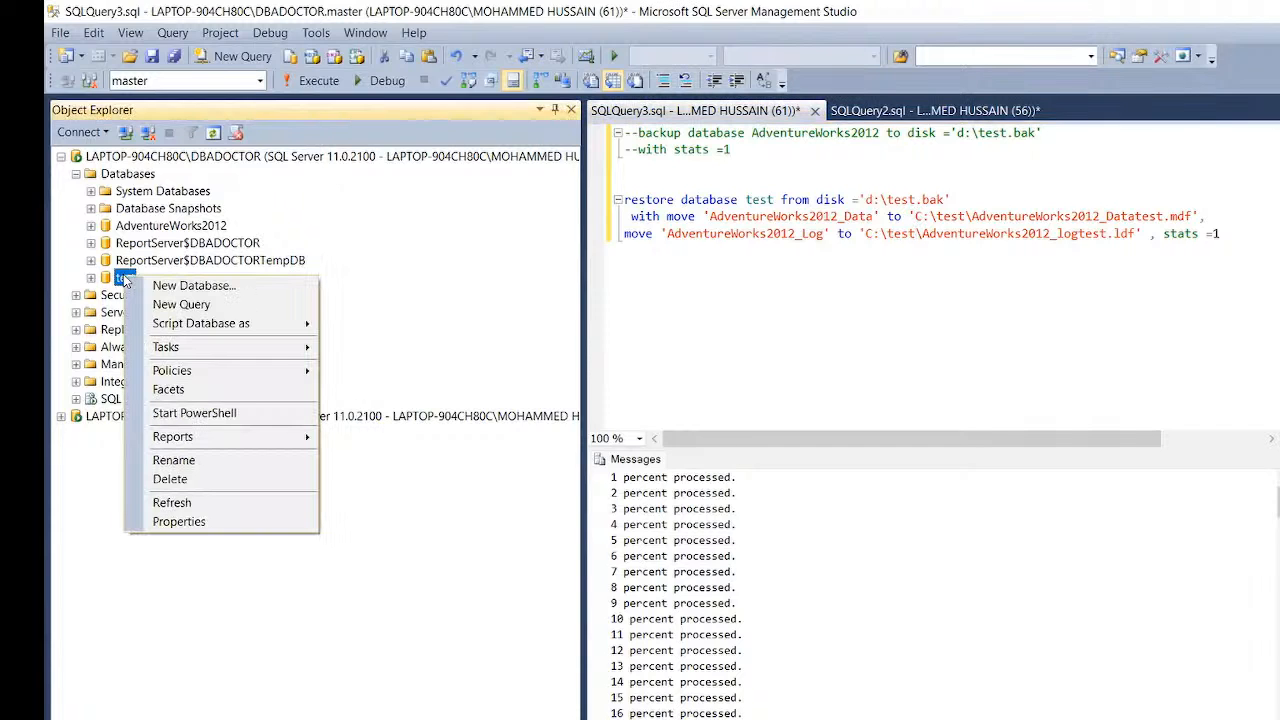
click(197, 523)
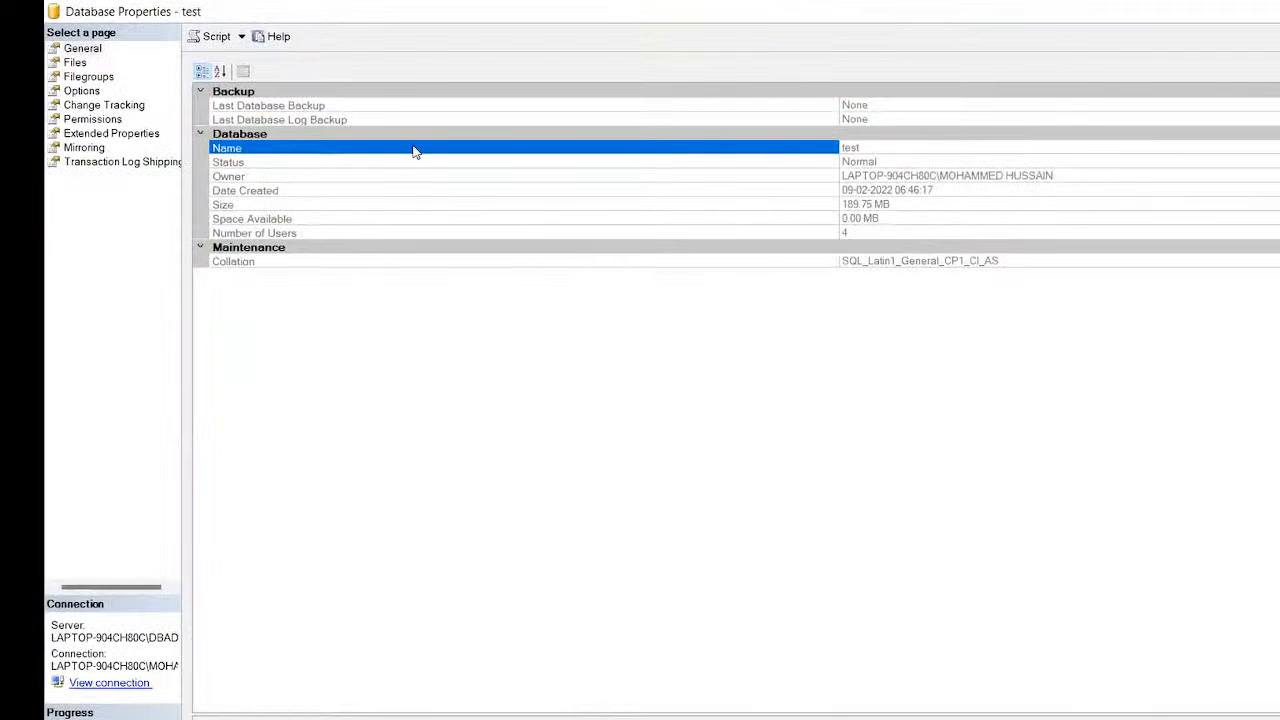
click(75, 62)
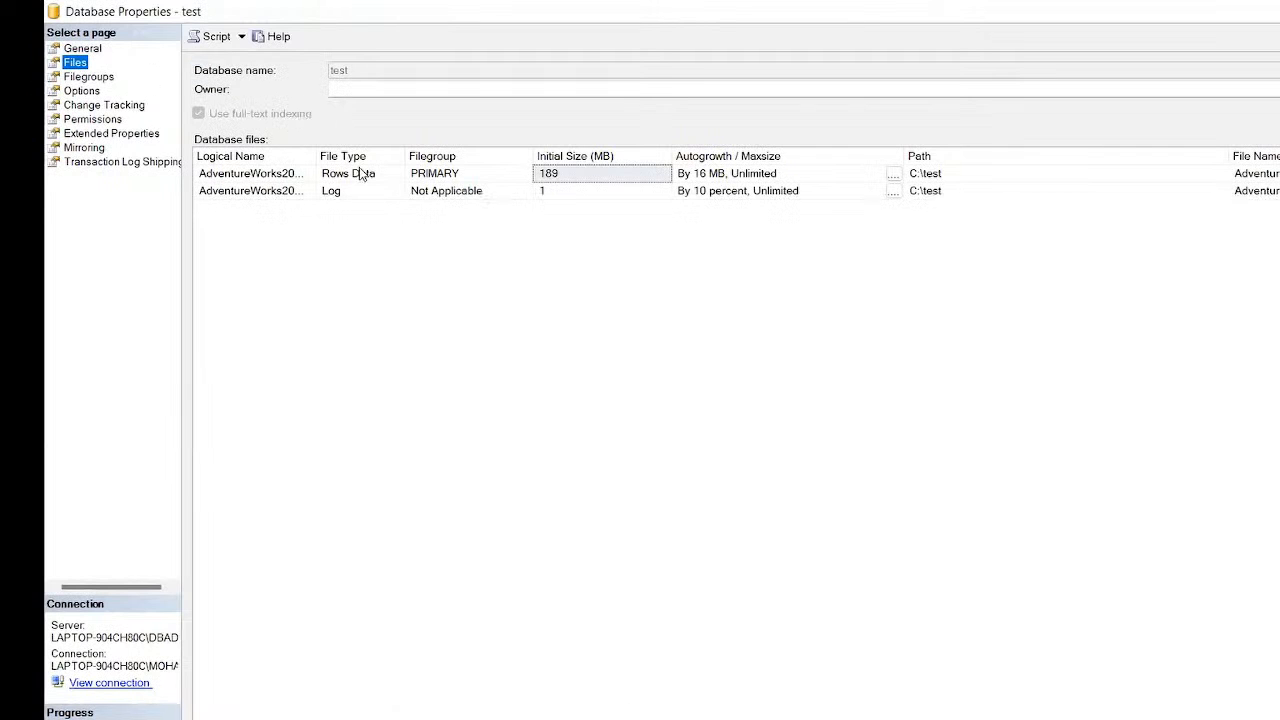
click(84, 90)
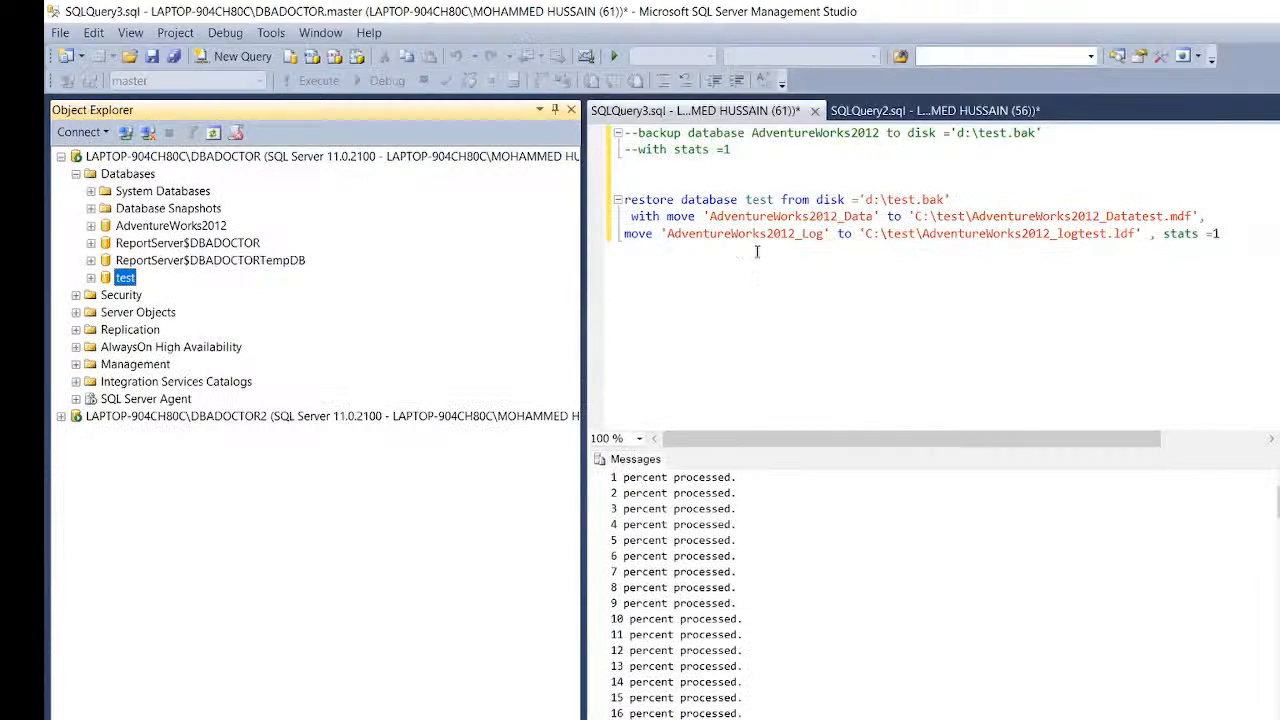
Replace the whole SQLQuery3 script with backup database [test] to disk ='d:\testlog.bak'
click(757, 250)
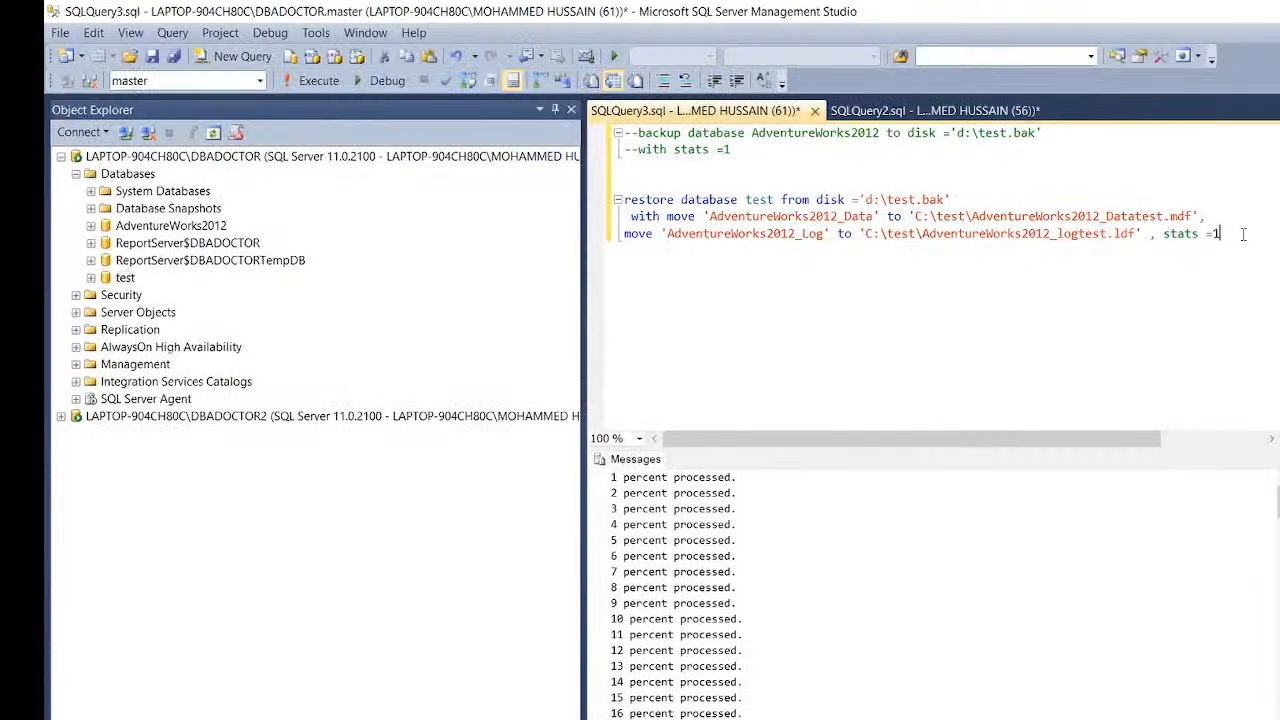
drag(1243, 234, 625, 135)
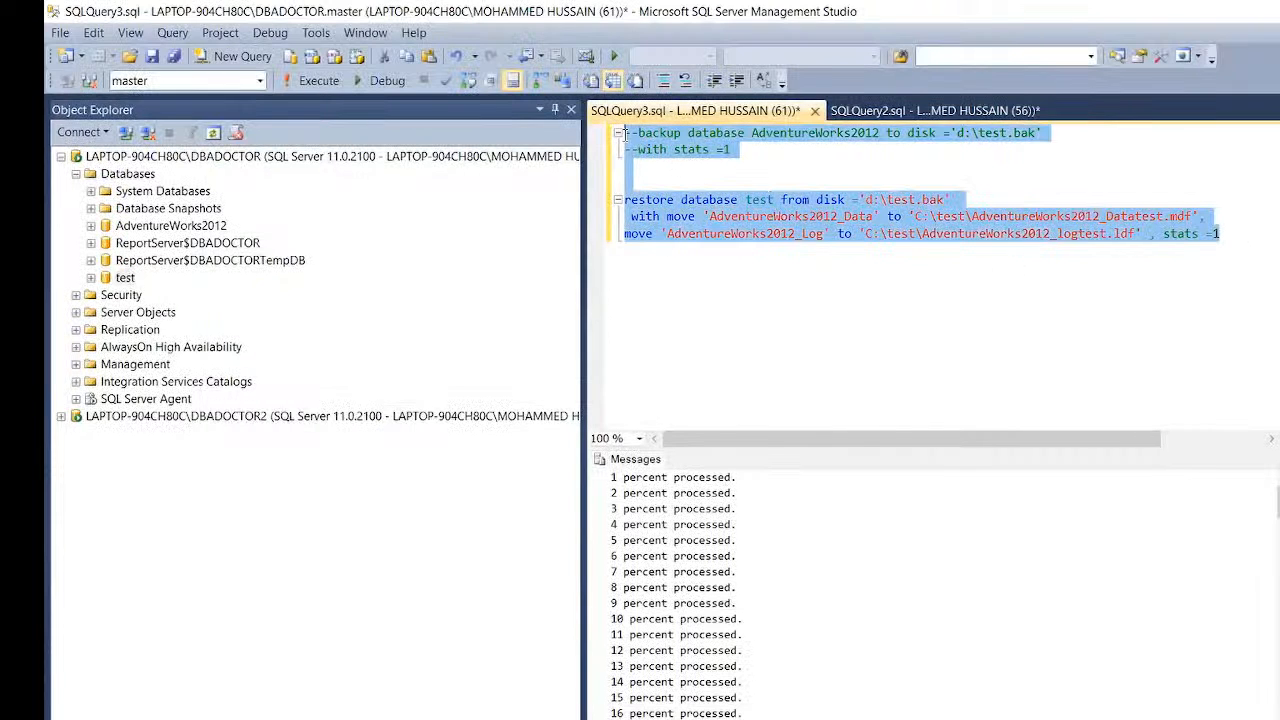
key(Delete)
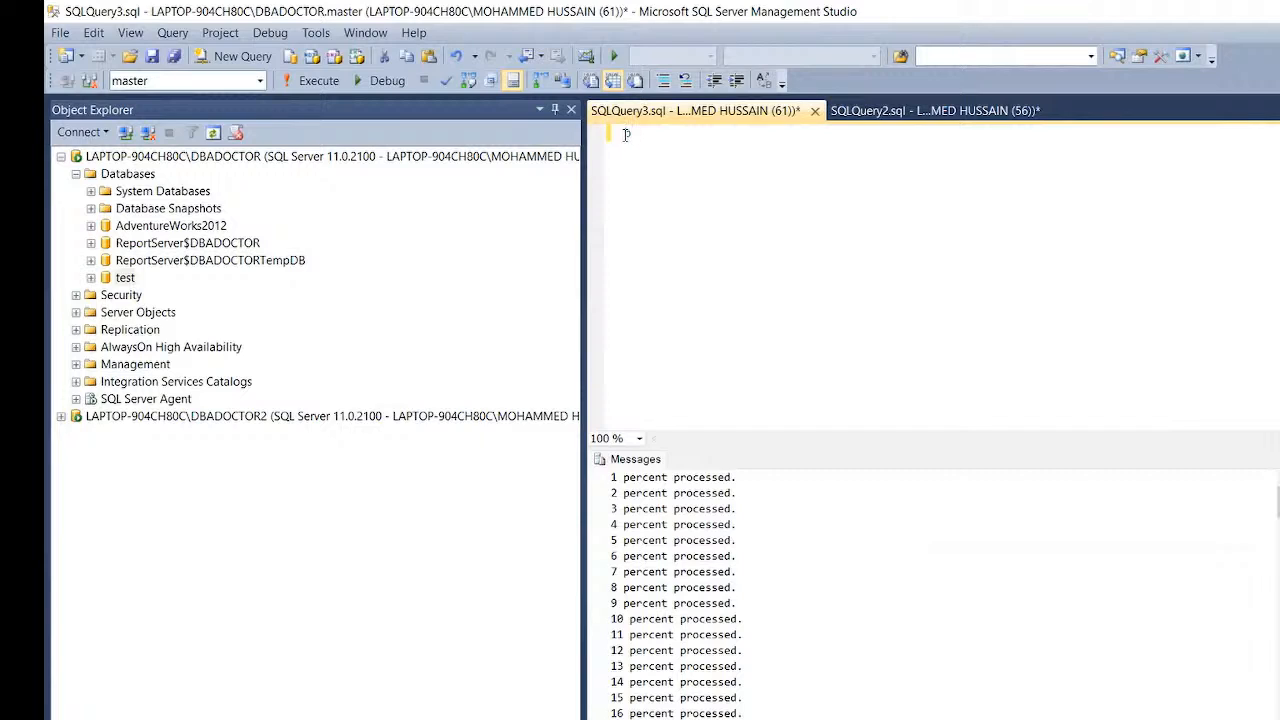
text(backup database)
click(119, 279)
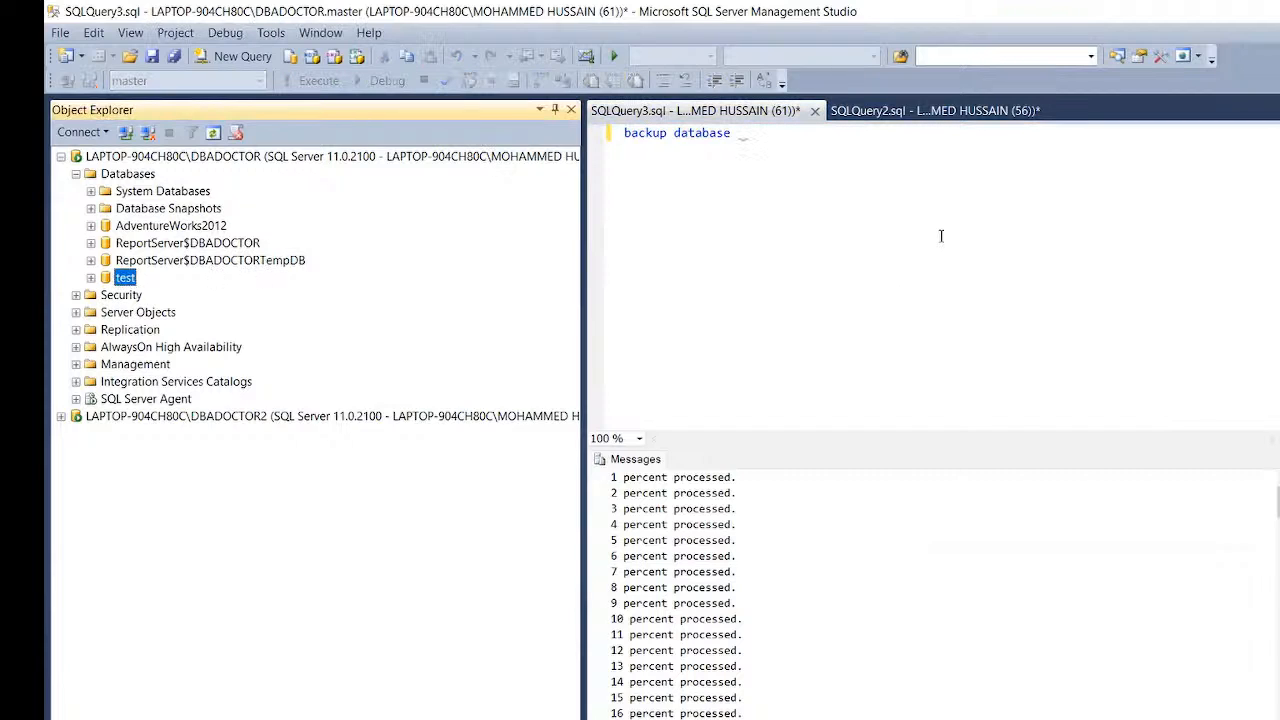
click(828, 154)
text([test])
text(to )
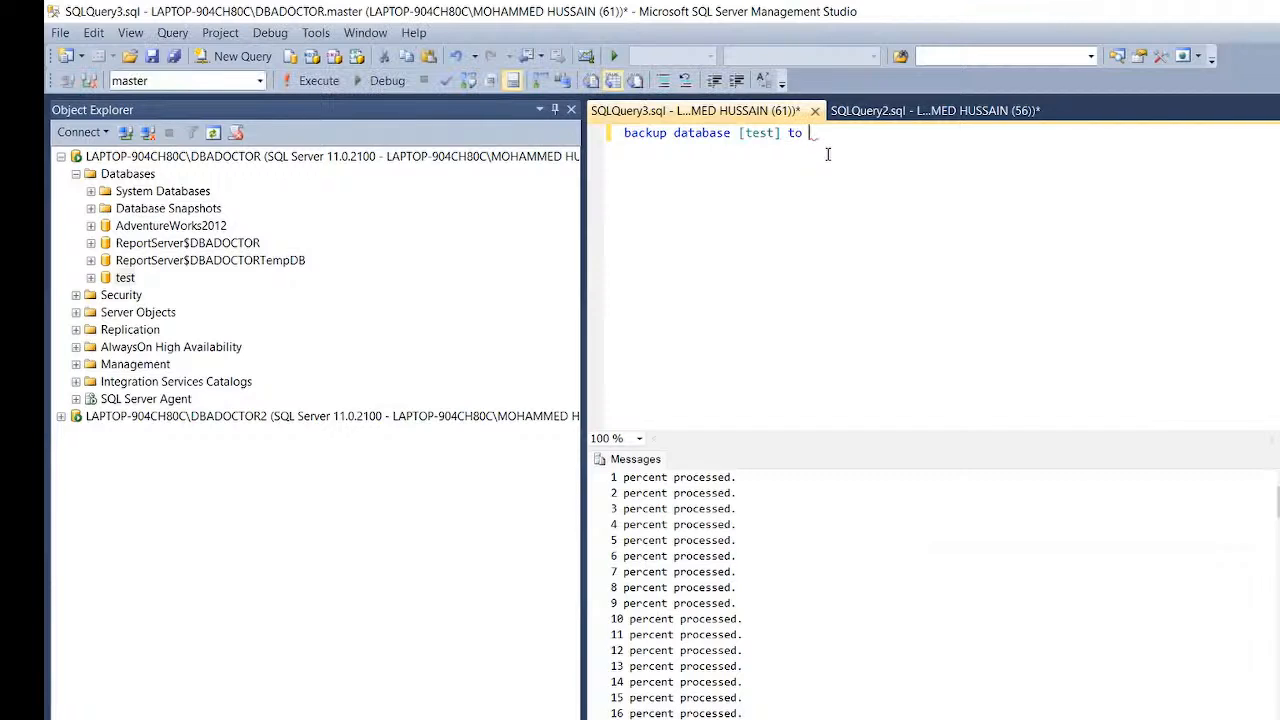
text(disk ='d:\testlog.bak)
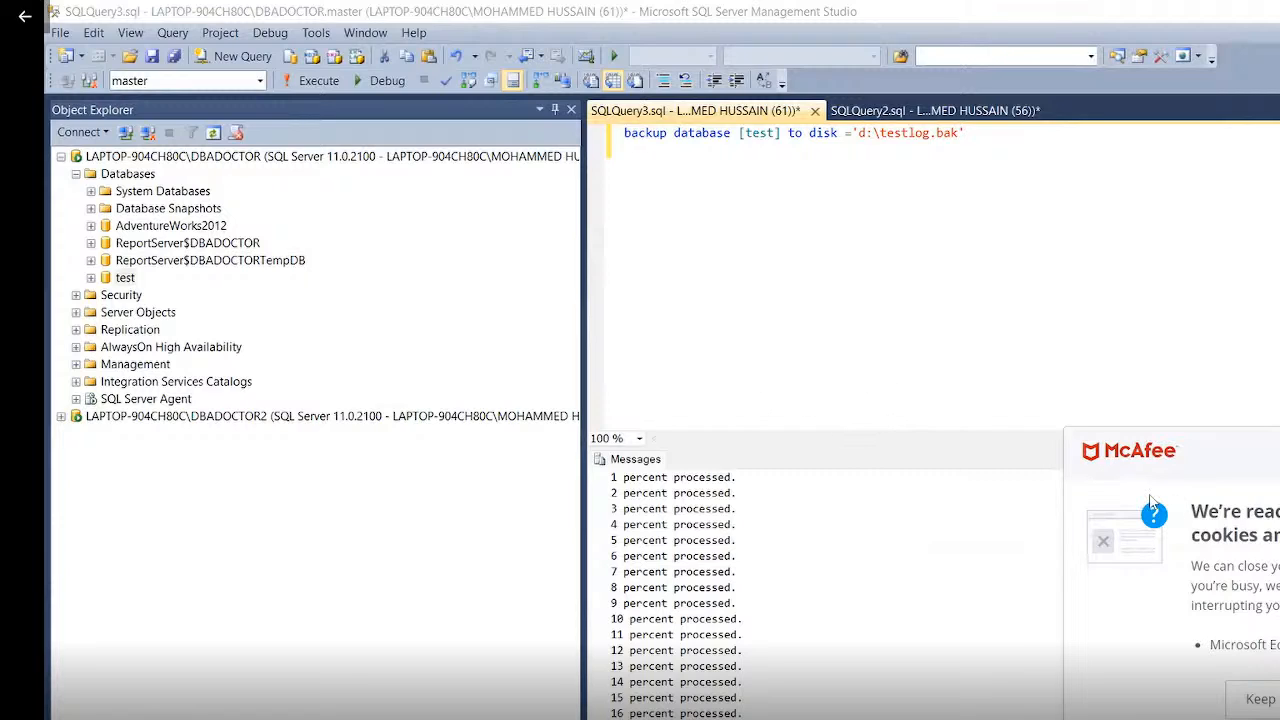
click(1006, 372)
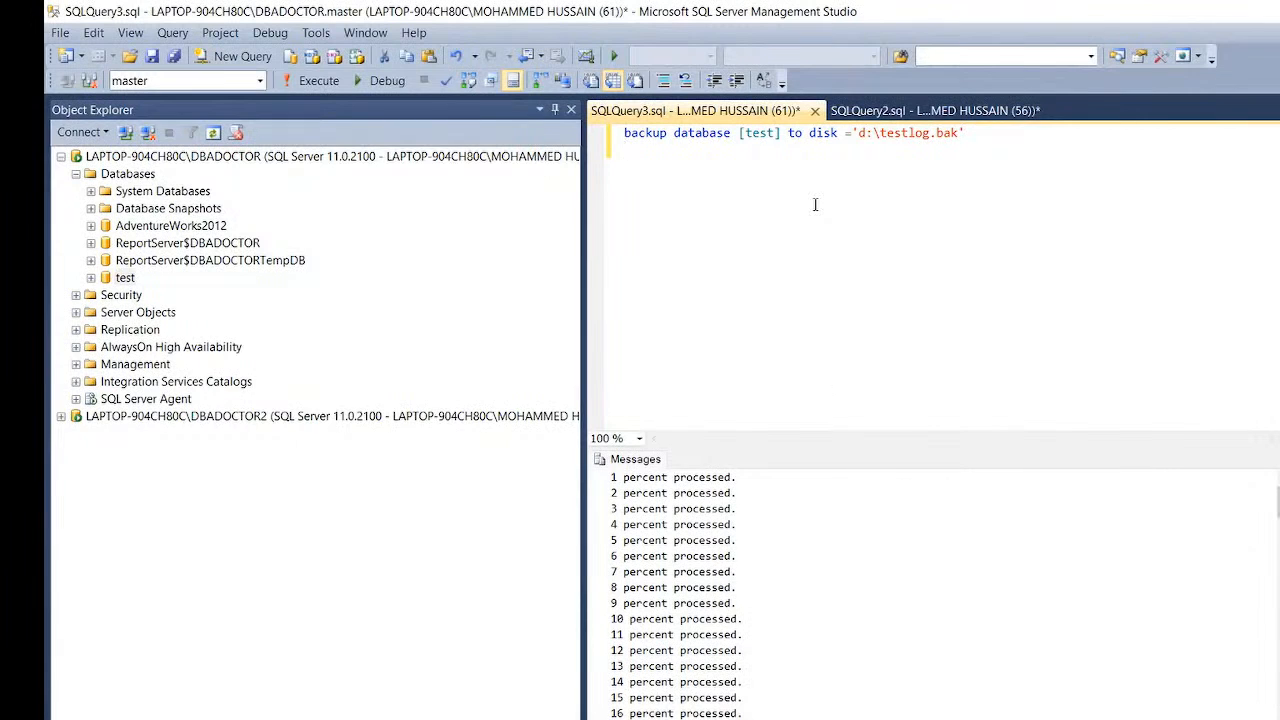
Add with stats =1 on a second line of the backup statement and run the backup
text(with compr)
key(BackSpace)
key(BackSpace)
key(BackSpace)
text(stat)
click(318, 83)
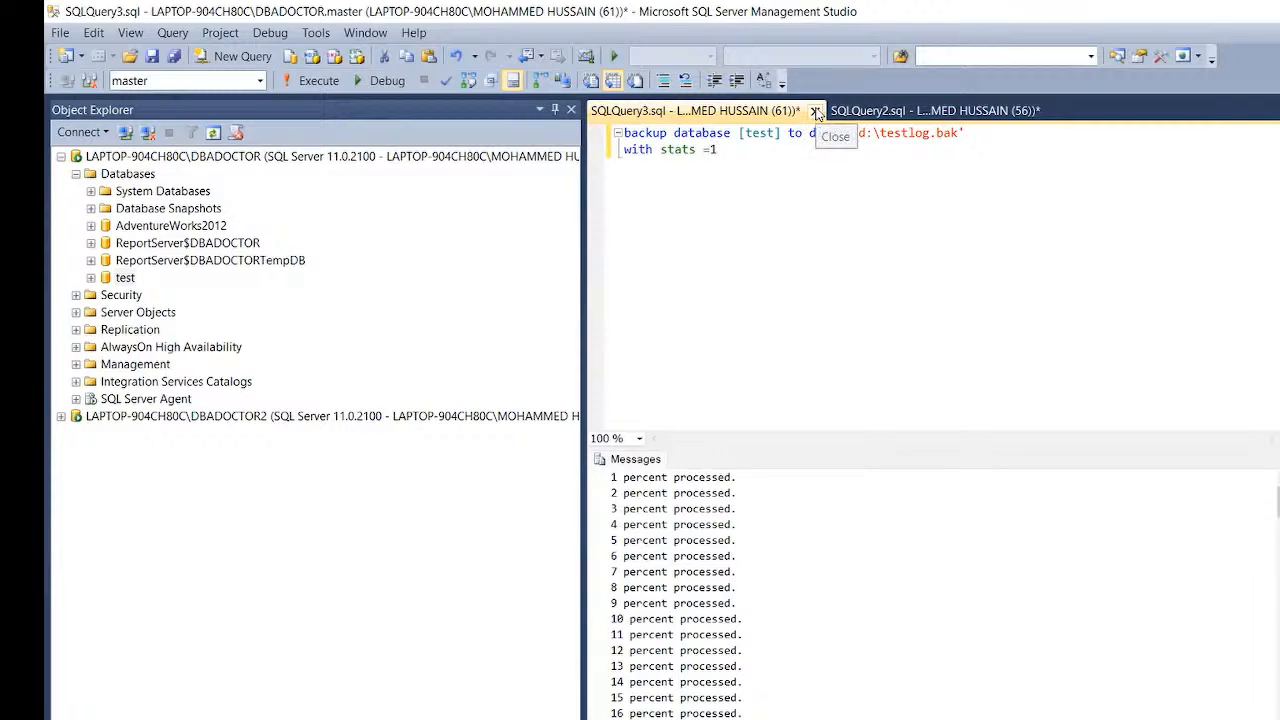
Close the SQLQuery3, SQLQuery2 and SQLQuery1 query windows without saving their changes
click(815, 112)
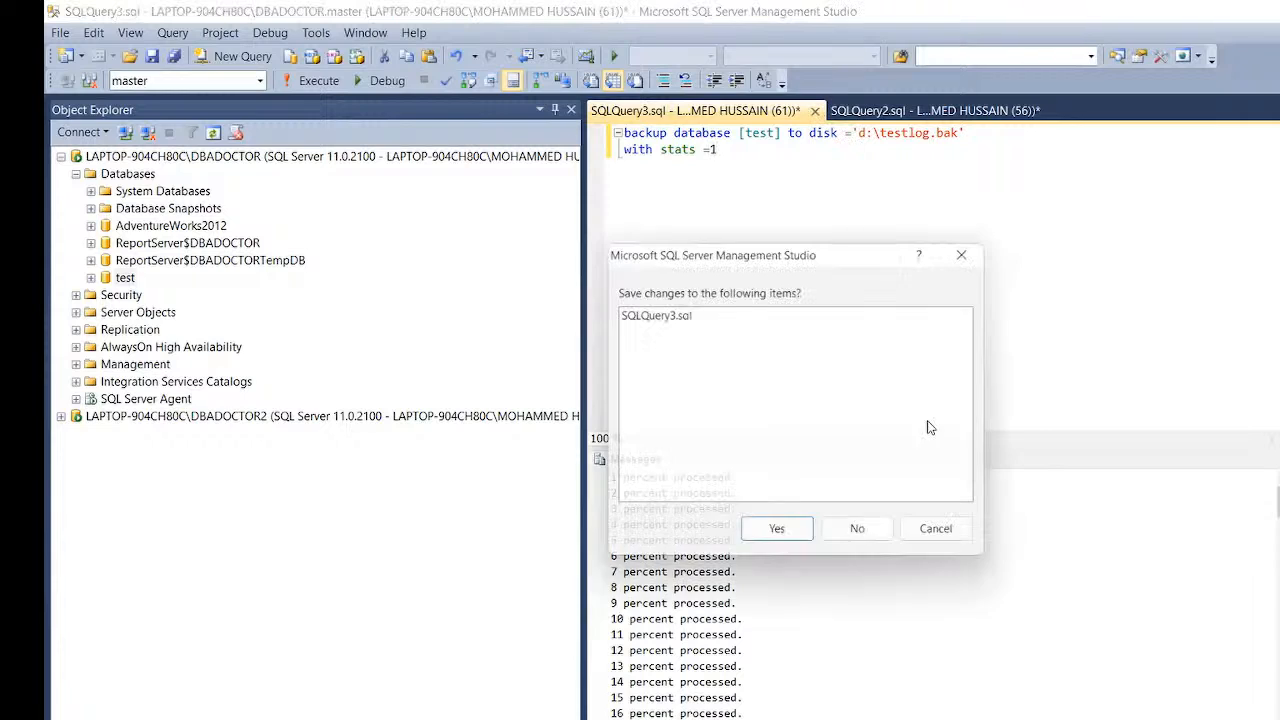
click(864, 540)
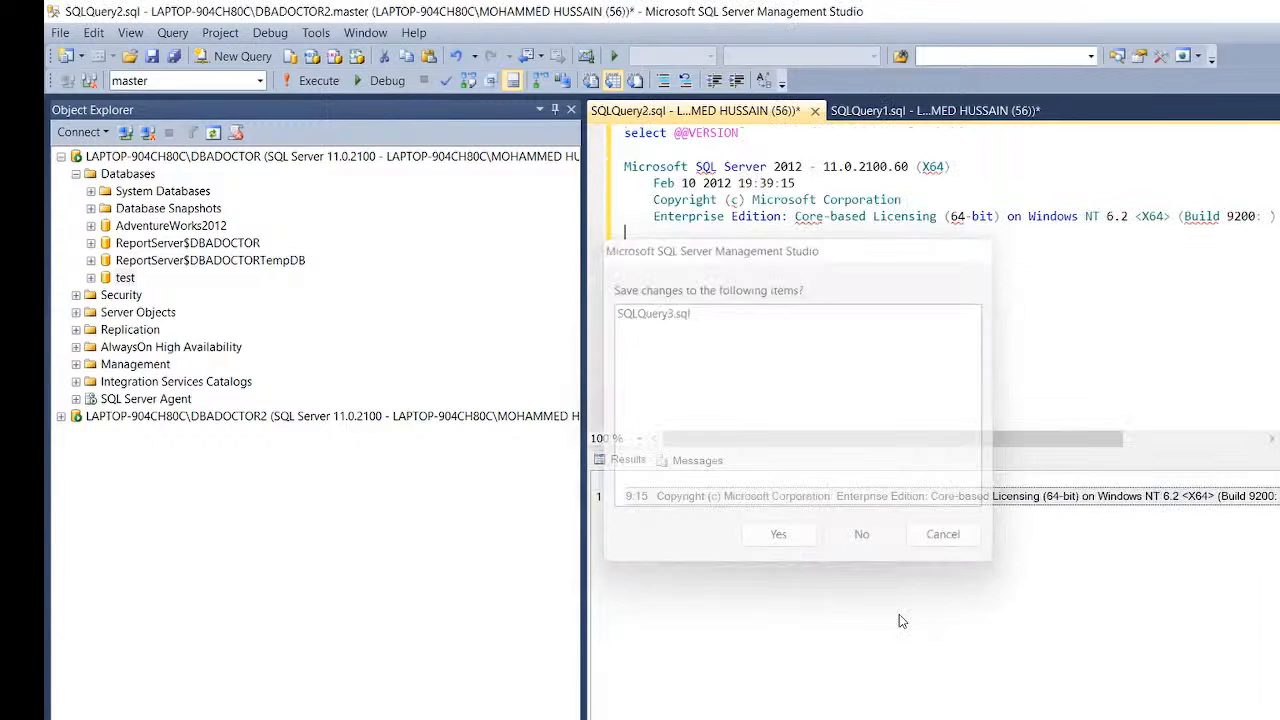
click(815, 112)
click(862, 540)
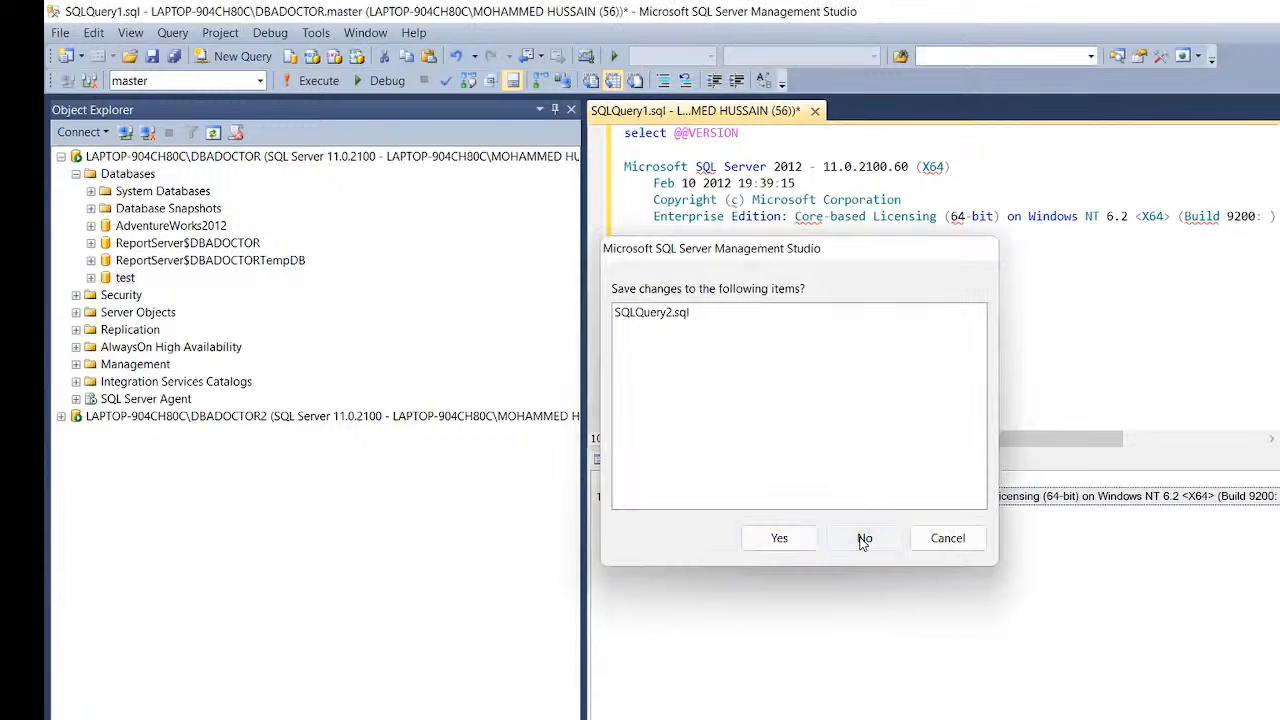
click(816, 111)
click(862, 540)
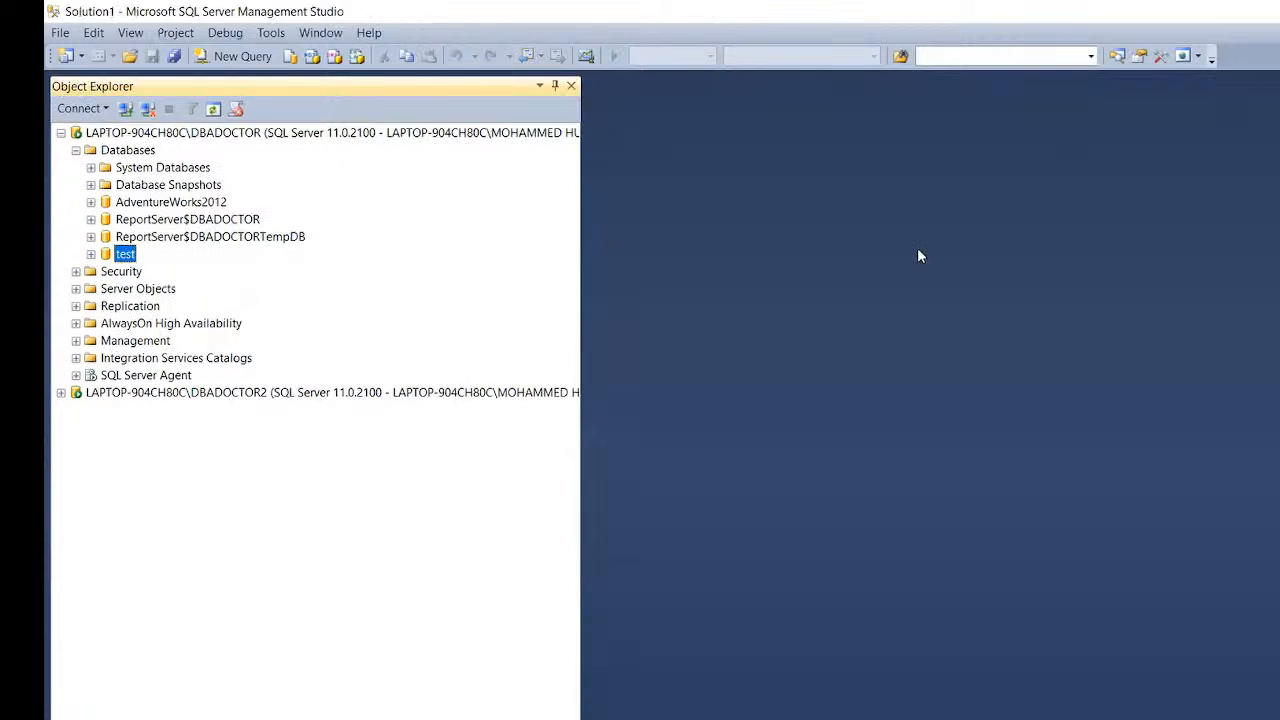
Open New Volume (D:) in File Explorer and select the testlog.bak file
key(super+e)
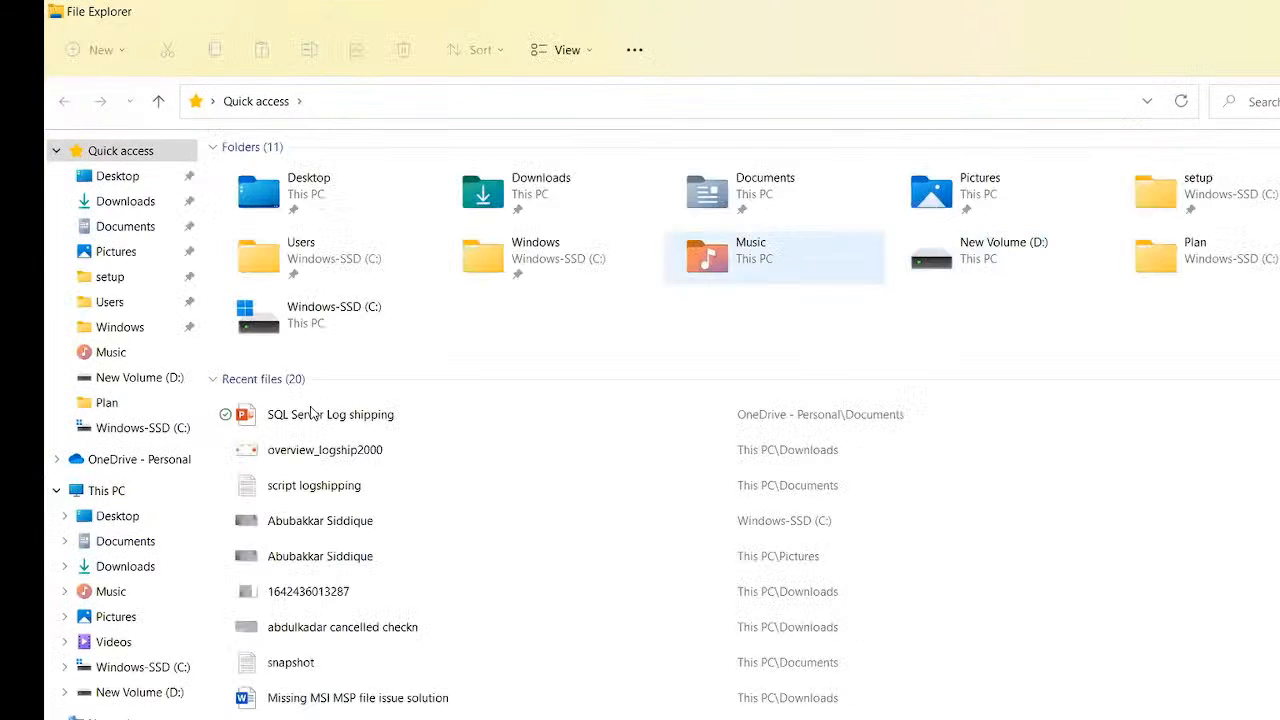
click(178, 428)
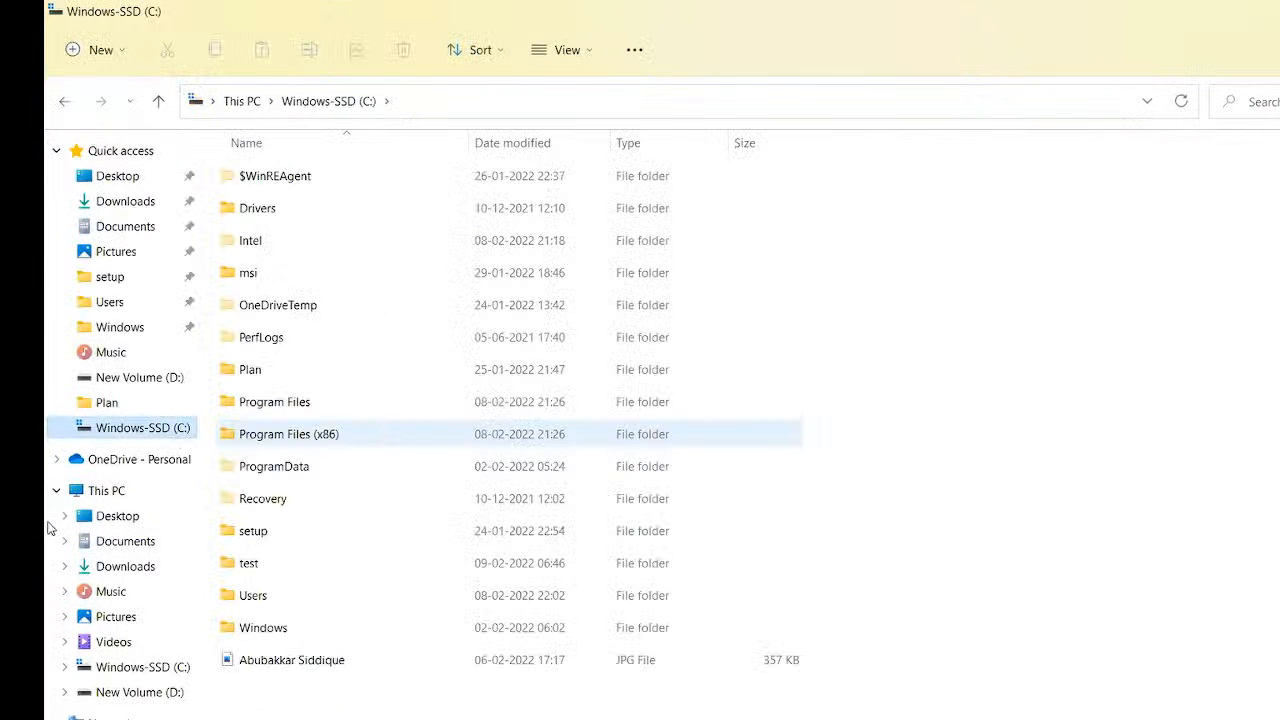
click(150, 692)
click(290, 410)
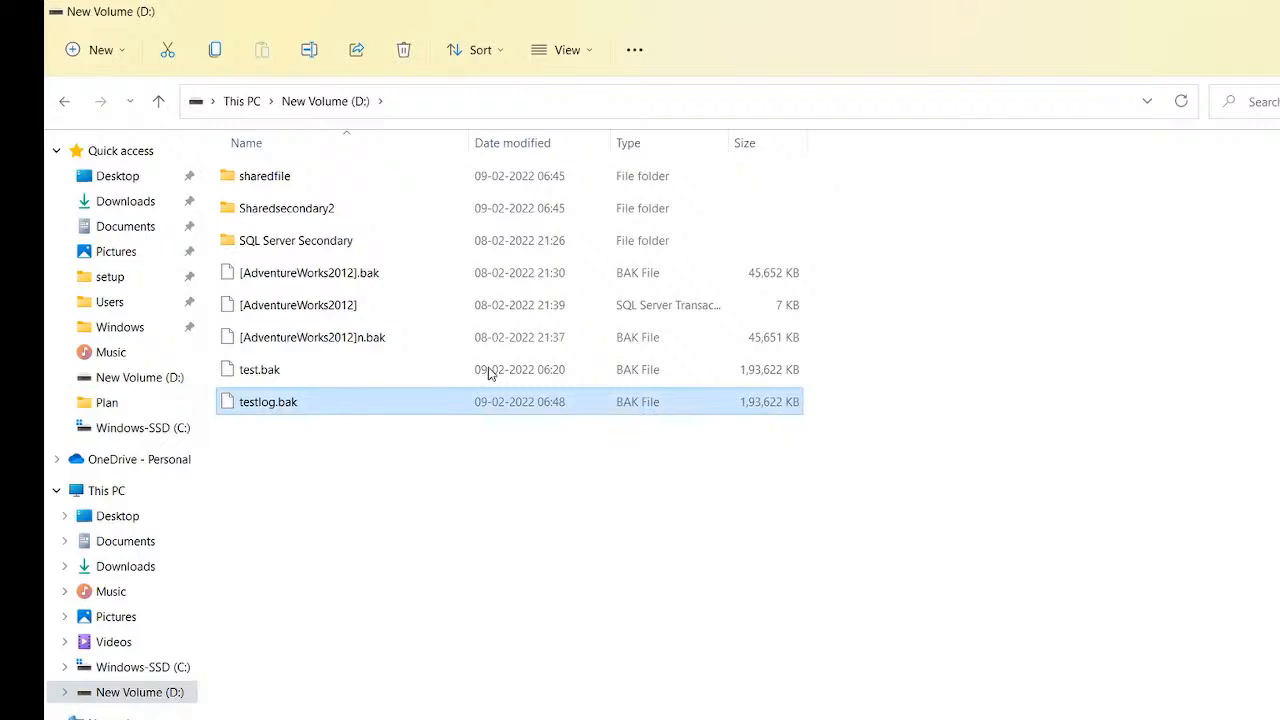
Switch to SQL Server Management Studio, collapse DBADOCTOR, expand DBADOCTOR2 with its AdventureWorks2012 database collapsed, and open a new query on DBADOCTOR2
click(560, 108)
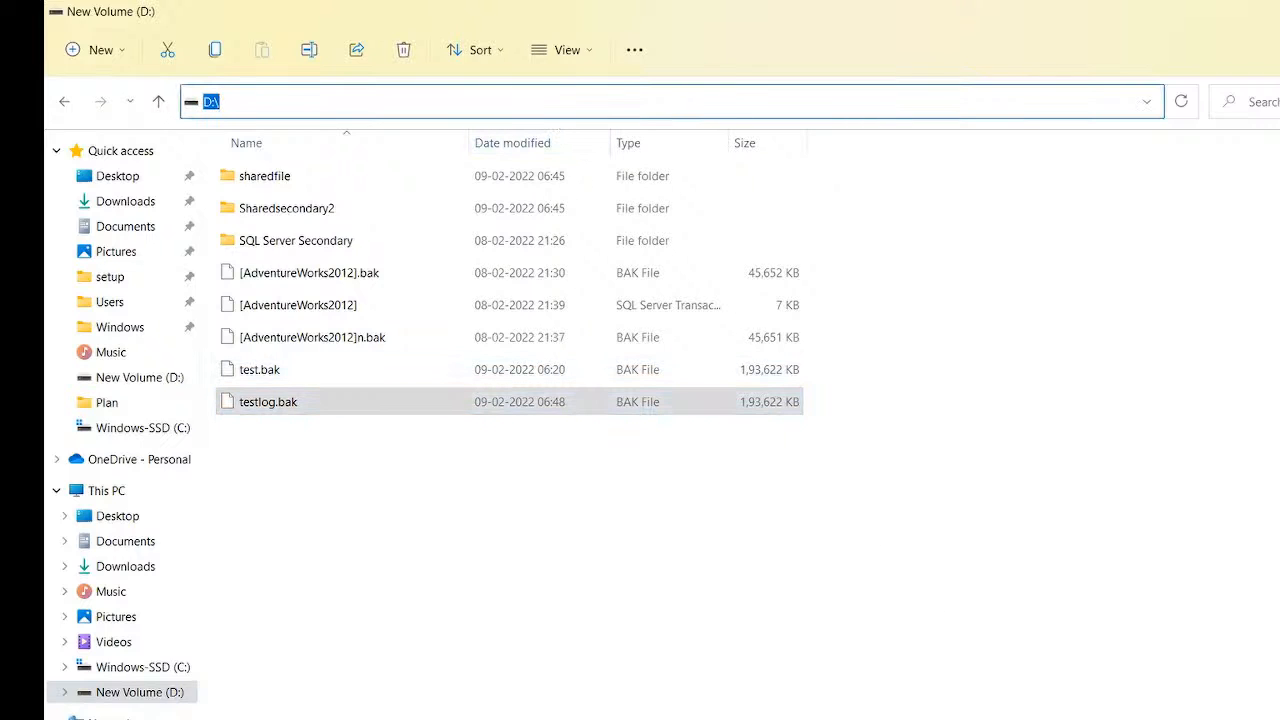
mouse_move(990, 719)
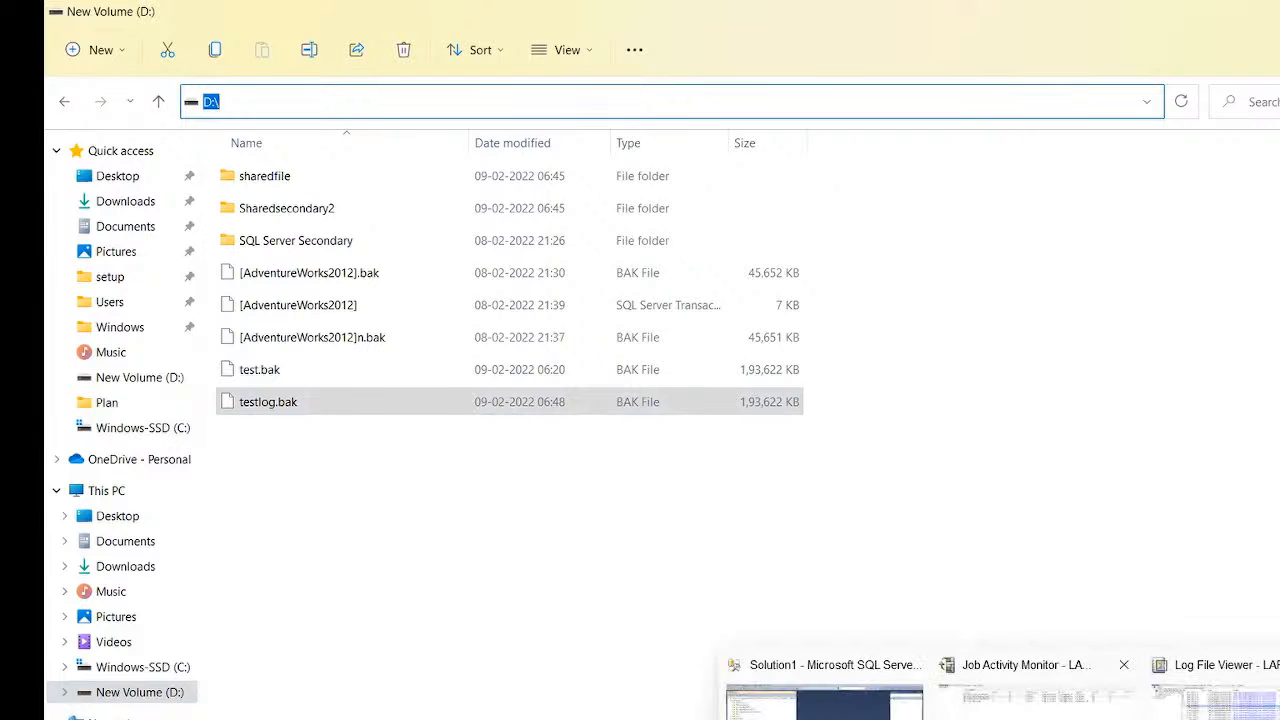
click(800, 695)
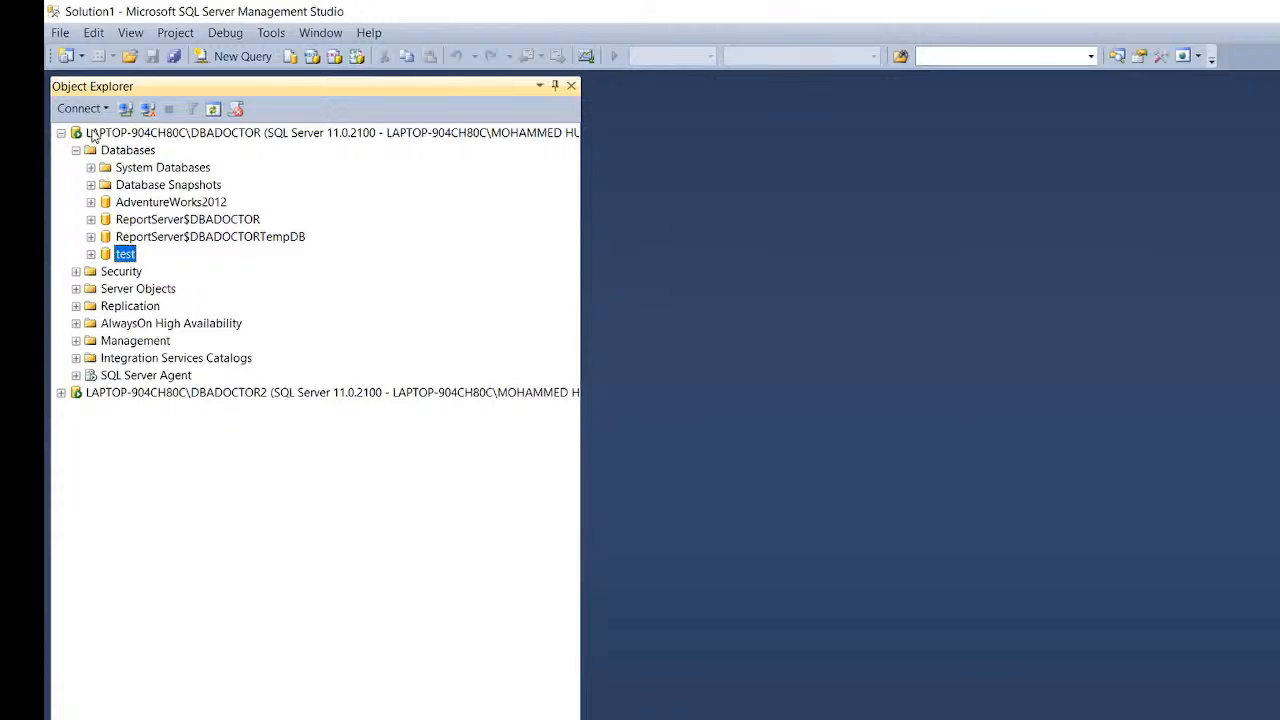
click(61, 133)
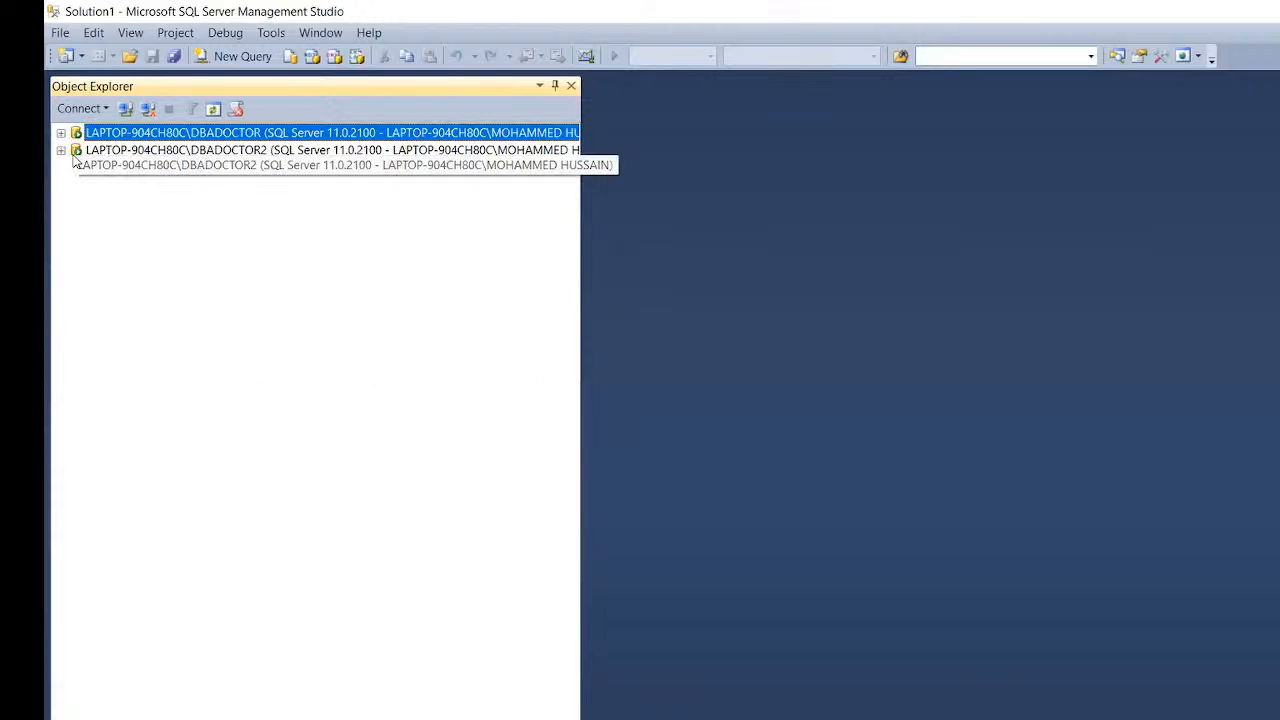
click(61, 150)
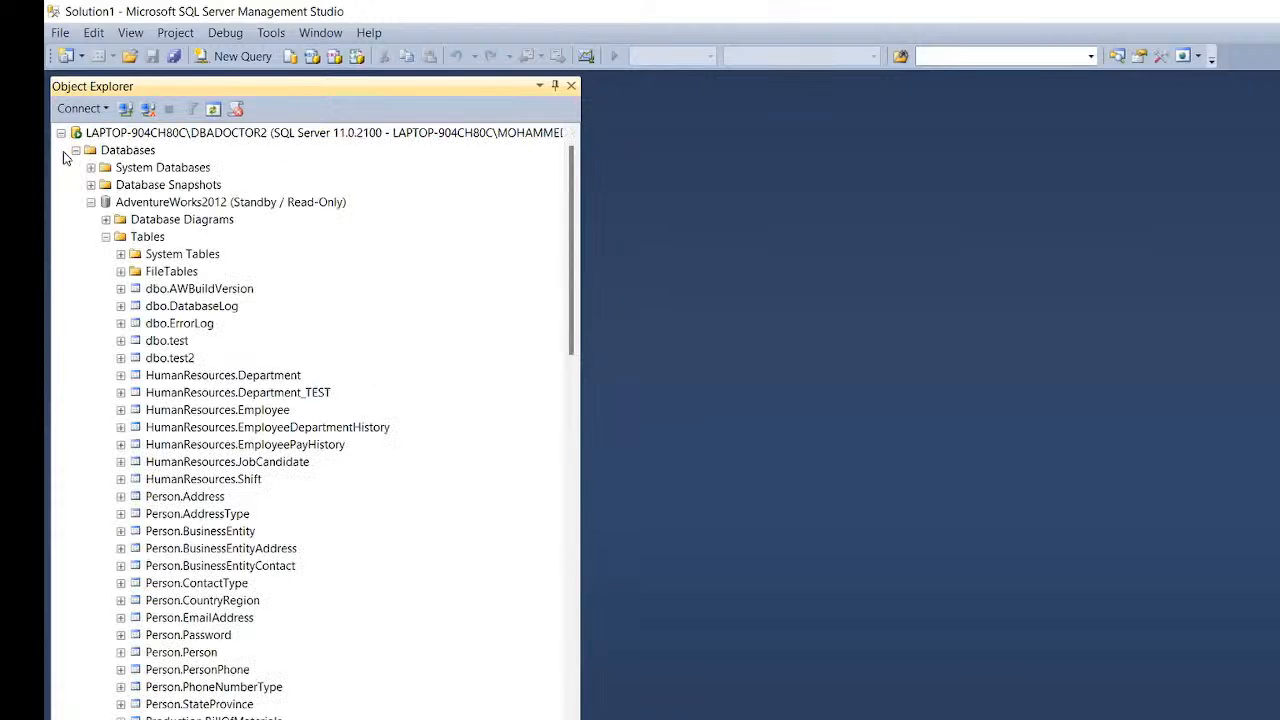
click(91, 201)
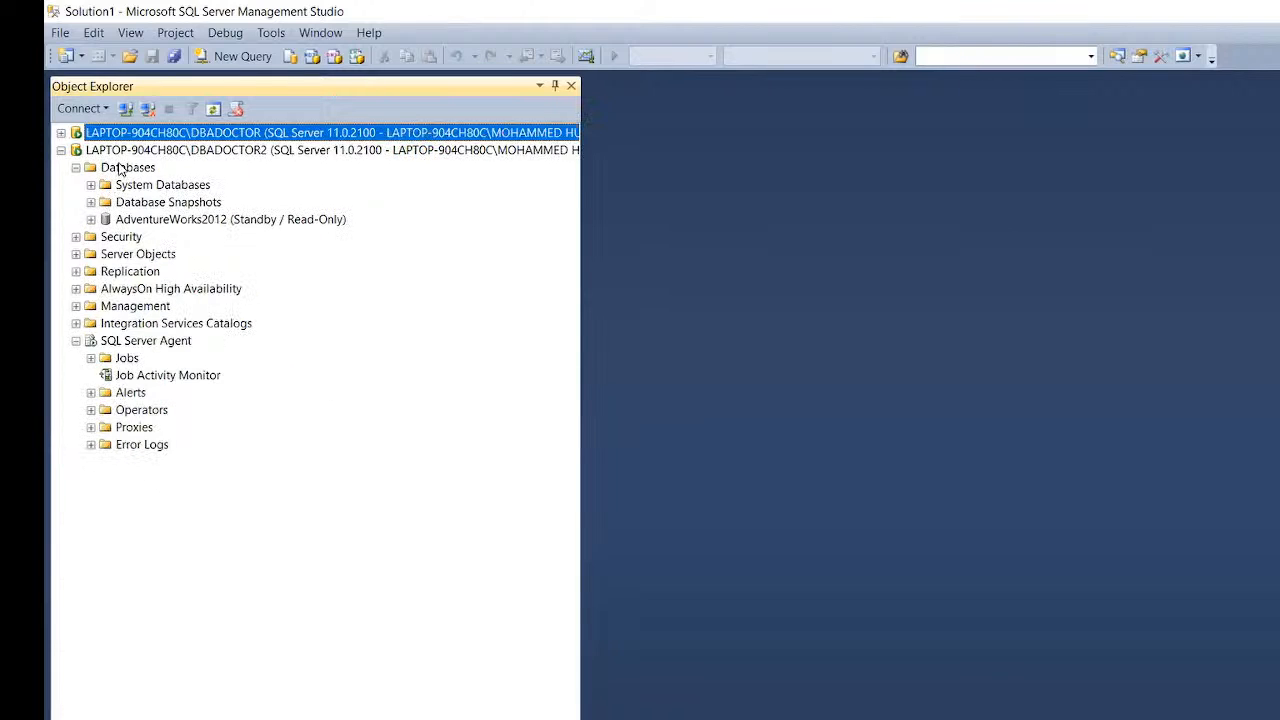
right_click(112, 158)
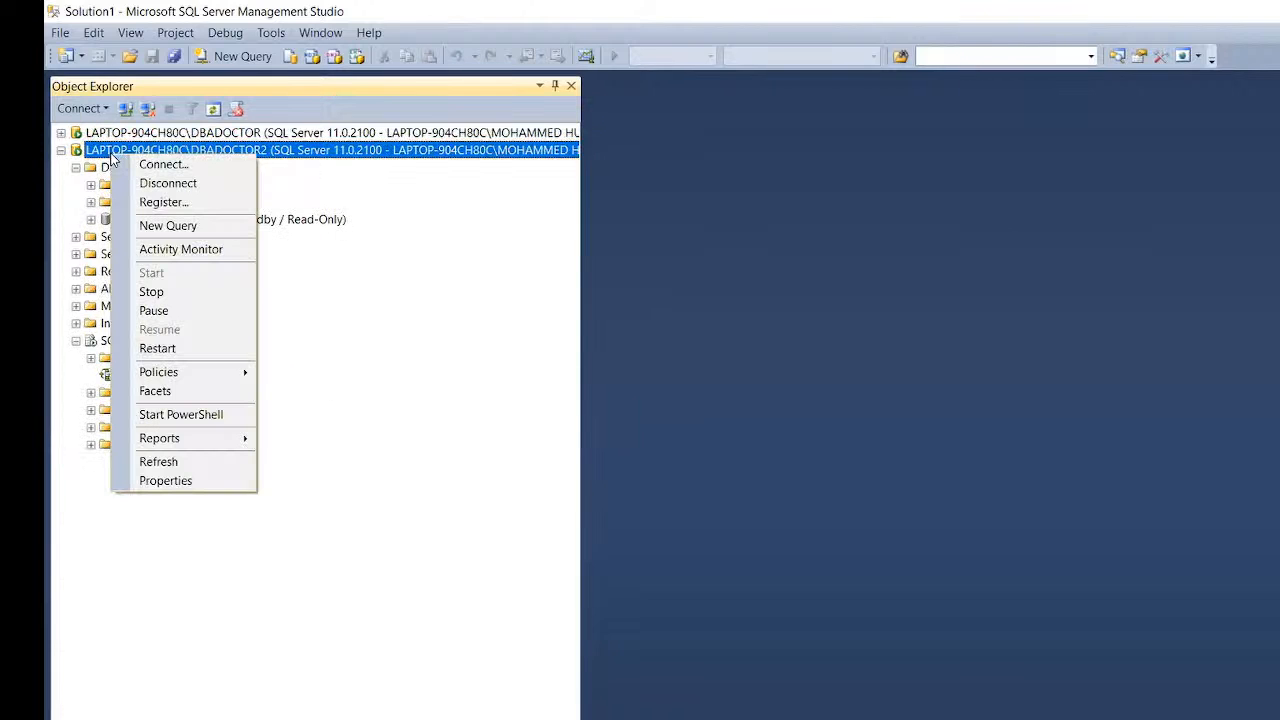
click(180, 228)
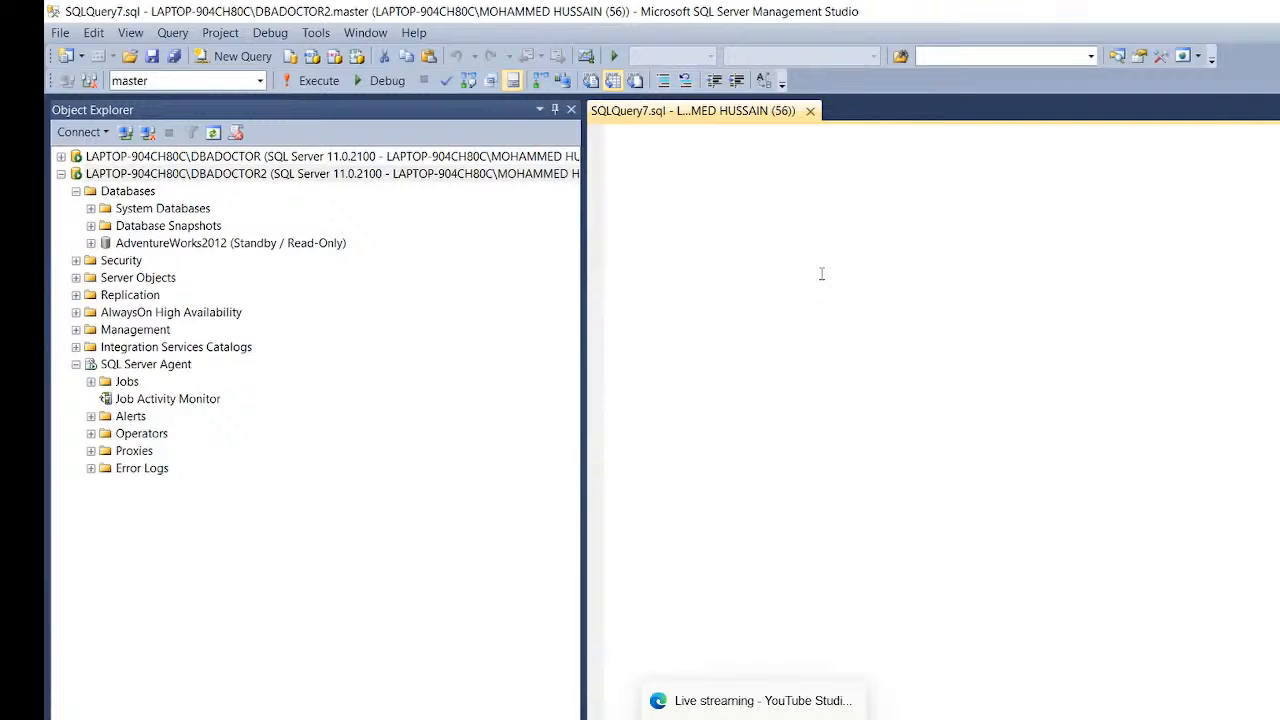
Switch to YouTube Studio in the browser and end the Log Shipping Tutorial Live stream
click(745, 700)
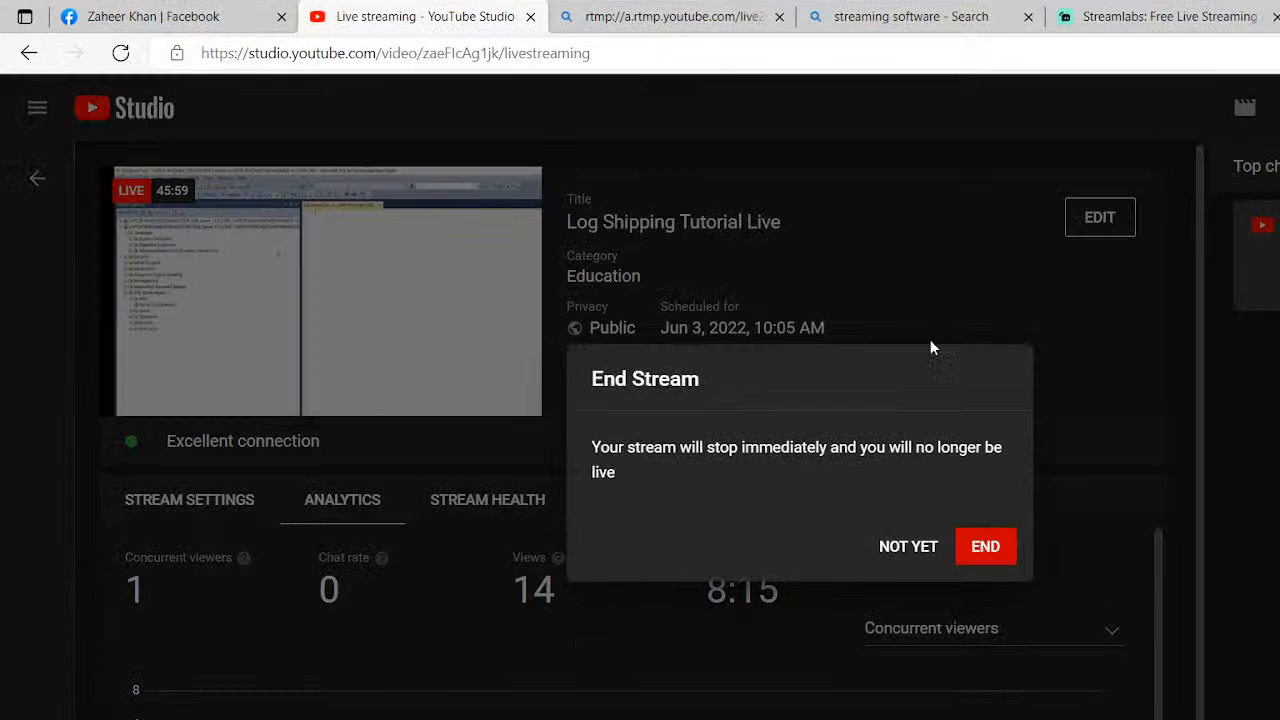
click(982, 545)
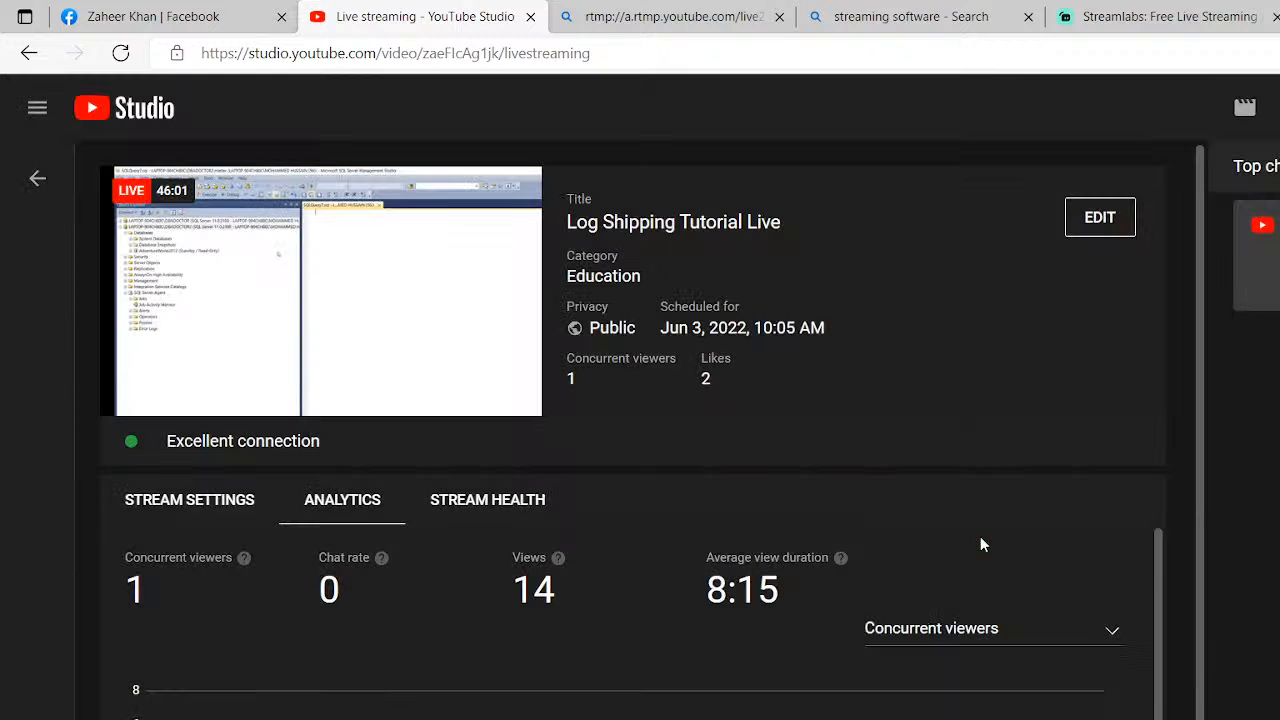